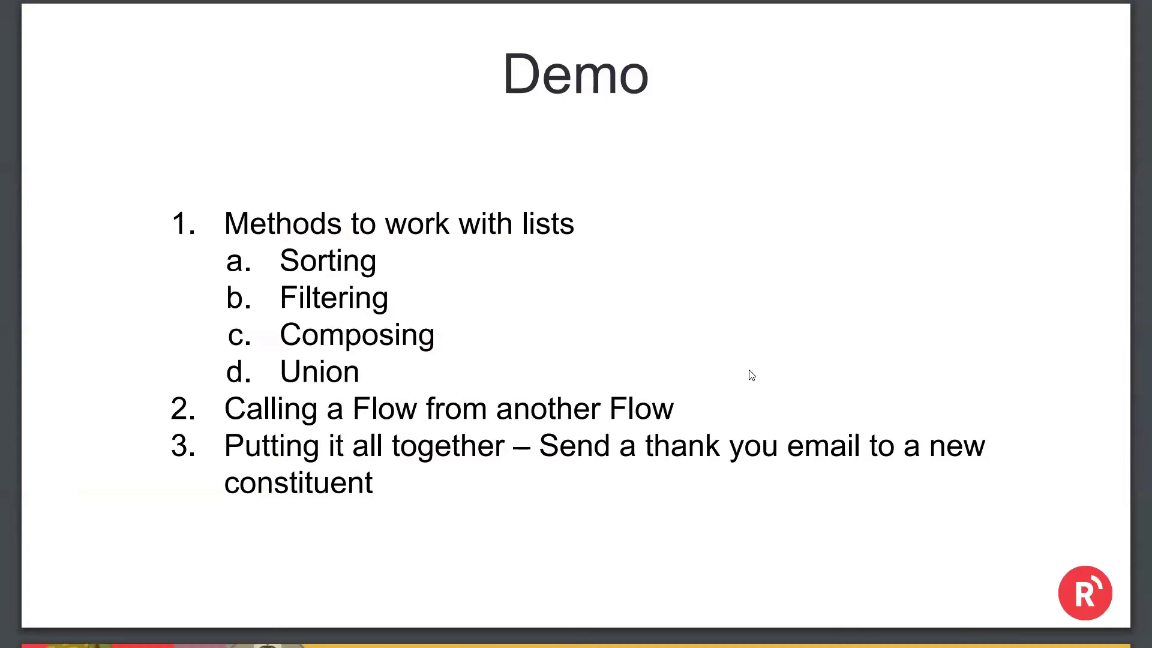
Step: Exit the full-screen slides and compare the cloud flows list in Power Apps with the thank-you email item on the Demo slide
{"action": "key", "text": "Escape"}
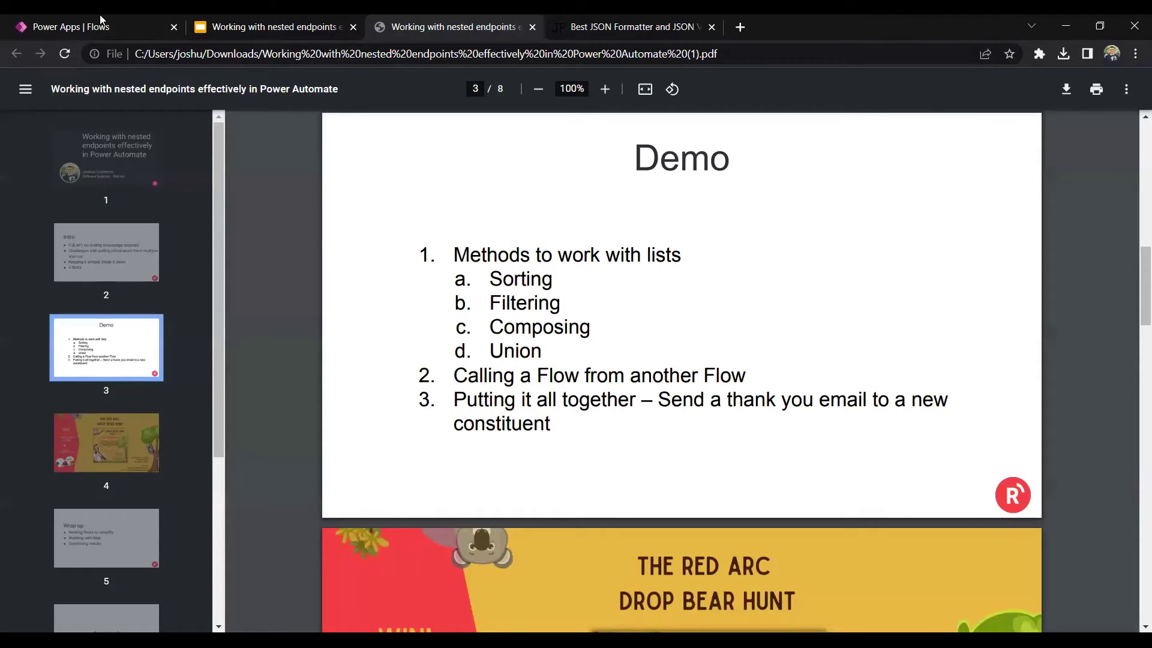
{"action": "key", "text": "ctrl+1"}
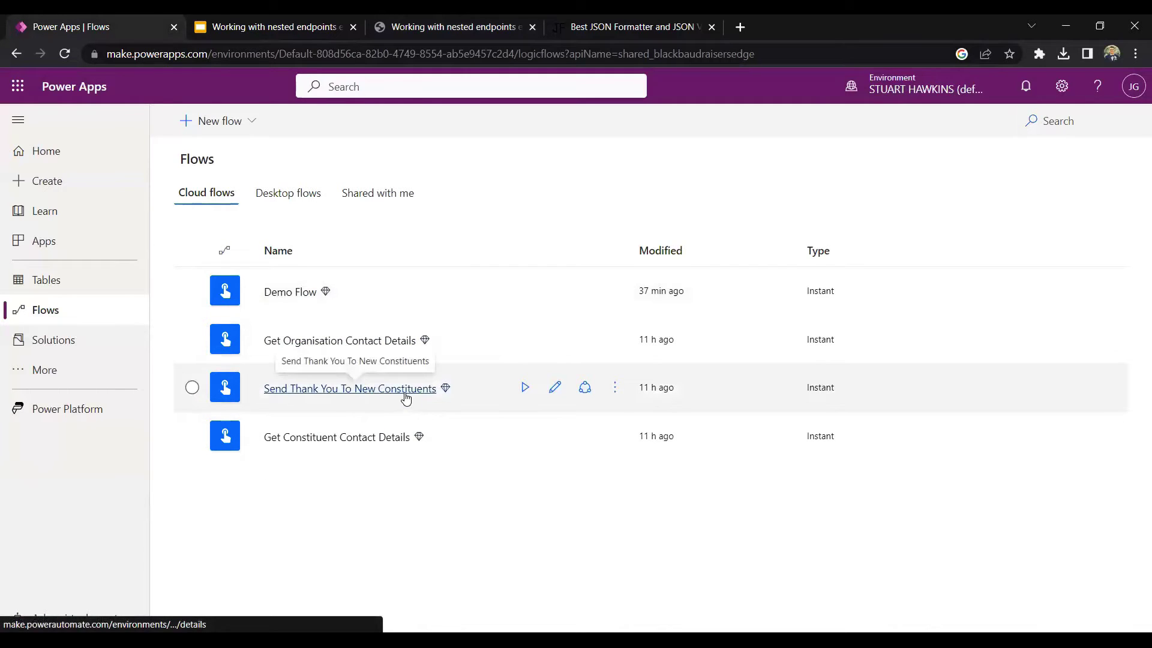
{"action": "key", "text": "ctrl+Tab"}
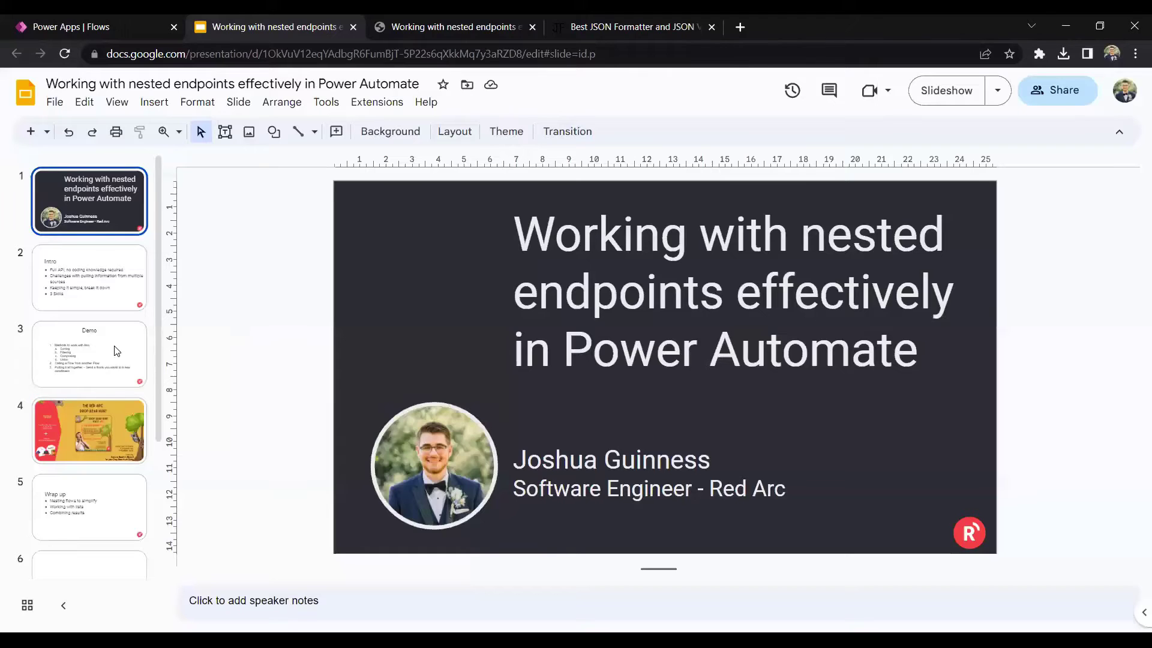
{"action": "key", "text": "ctrl+Tab"}
{"action": "left_click_drag", "start_coordinate": [459, 402], "coordinate": [522, 424]}
{"action": "left_click", "coordinate": [337, 185]}
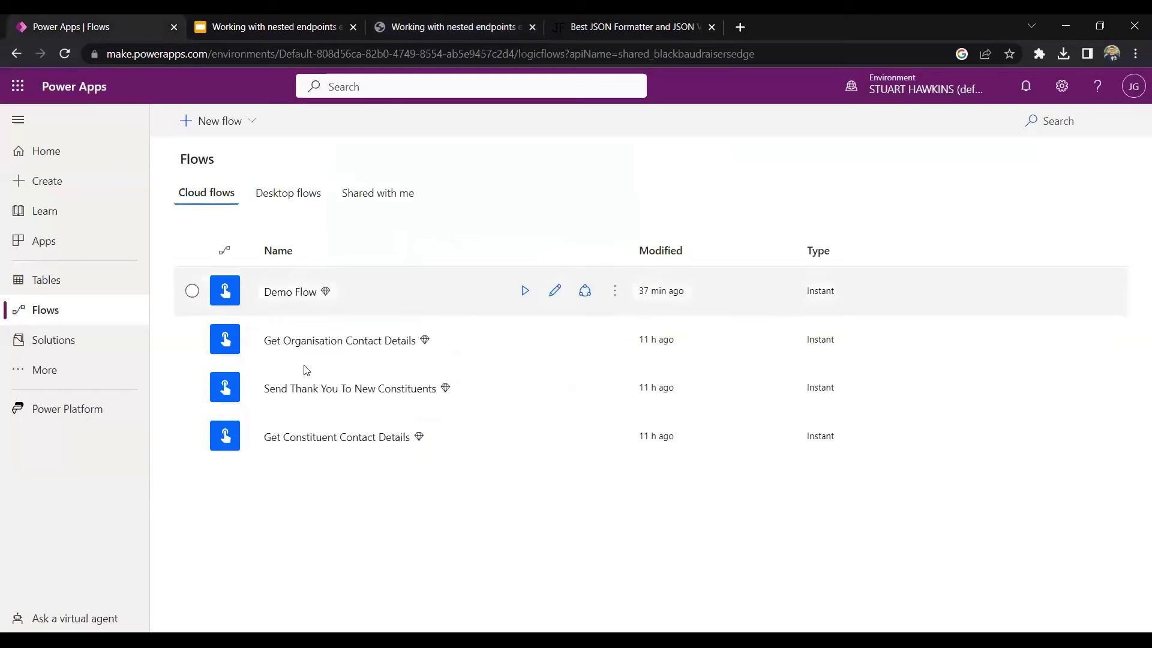
Step: Switch to Power Apps and open the Get Constituent Contact Details flow for editing
{"action": "left_click", "coordinate": [91, 27]}
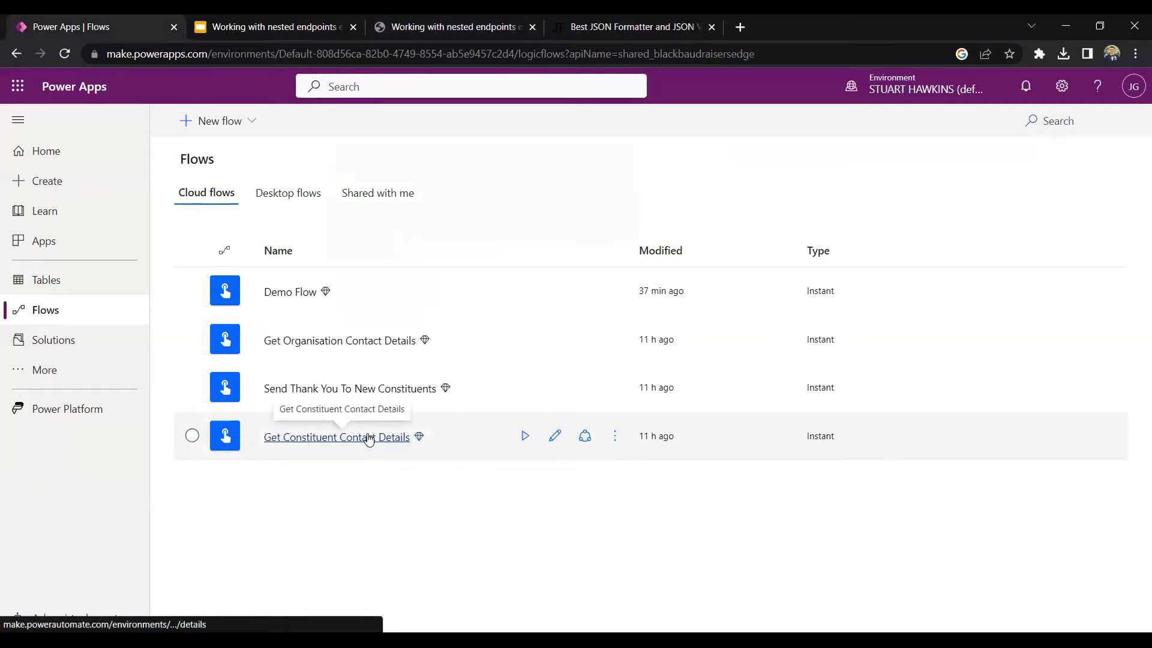
{"action": "left_click", "coordinate": [369, 440]}
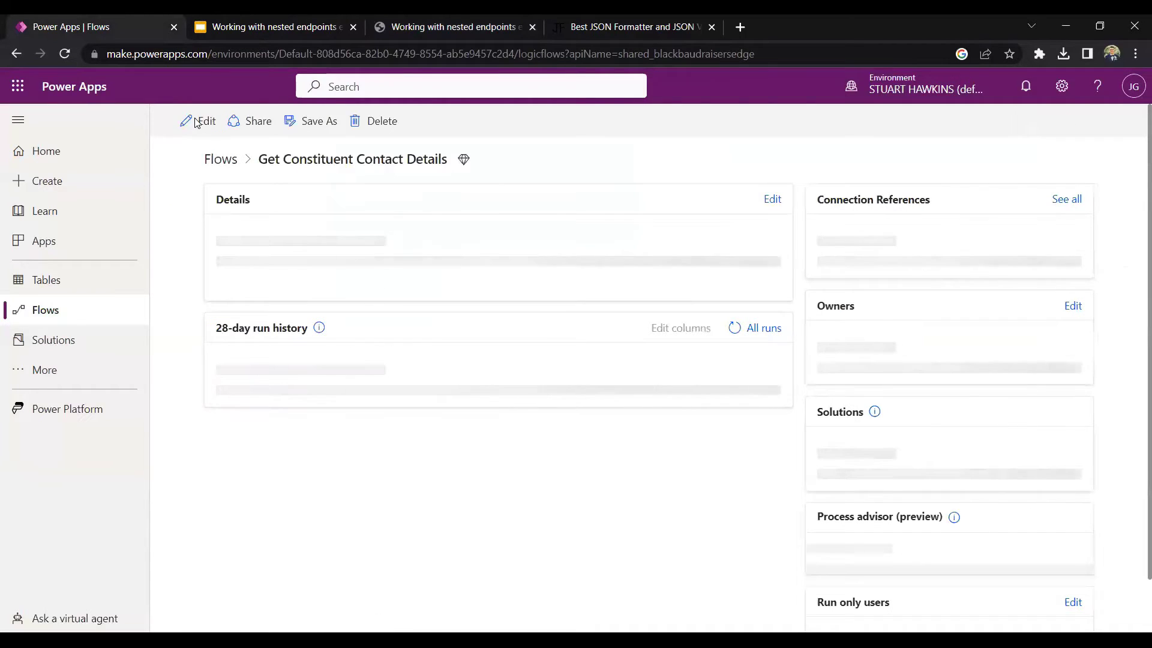
{"action": "left_click", "coordinate": [199, 121]}
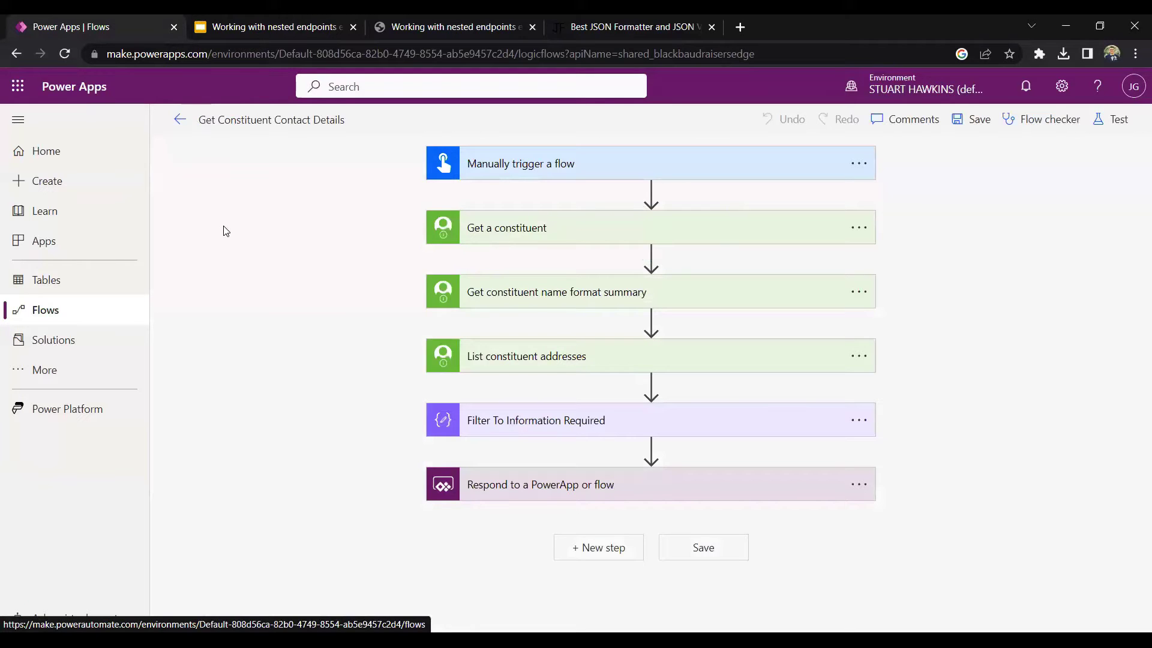
Step: Review the manual trigger's input and the settings of the Get a constituent, name format summary and List constituent addresses actions
{"action": "left_click", "coordinate": [612, 164]}
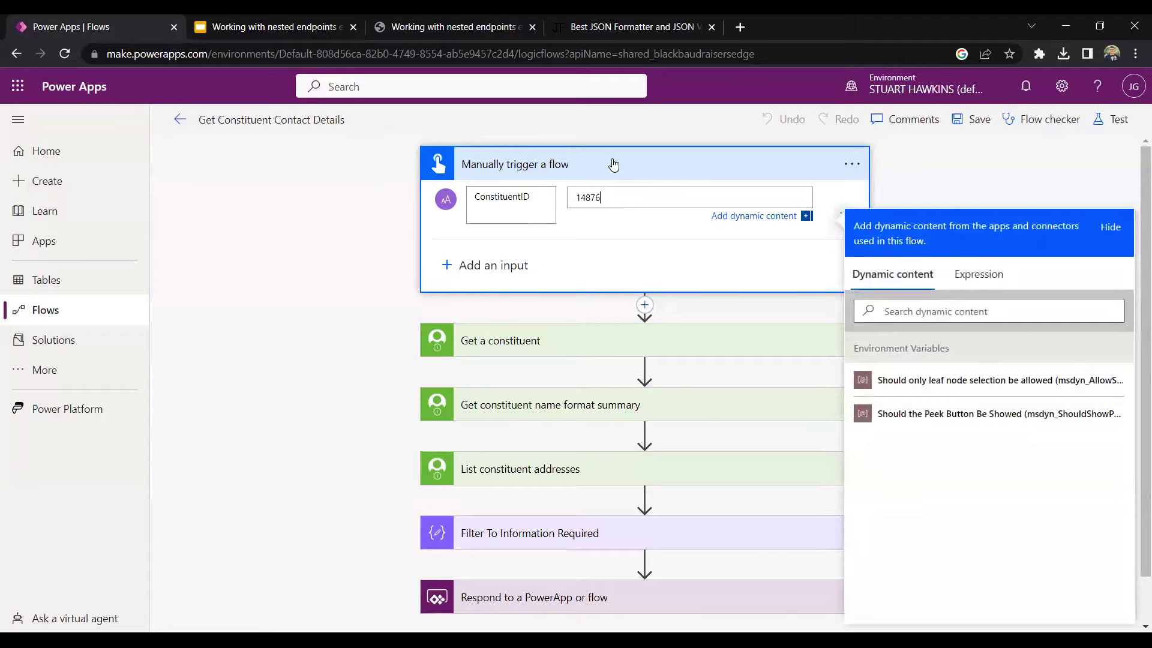
{"action": "left_click", "coordinate": [613, 164]}
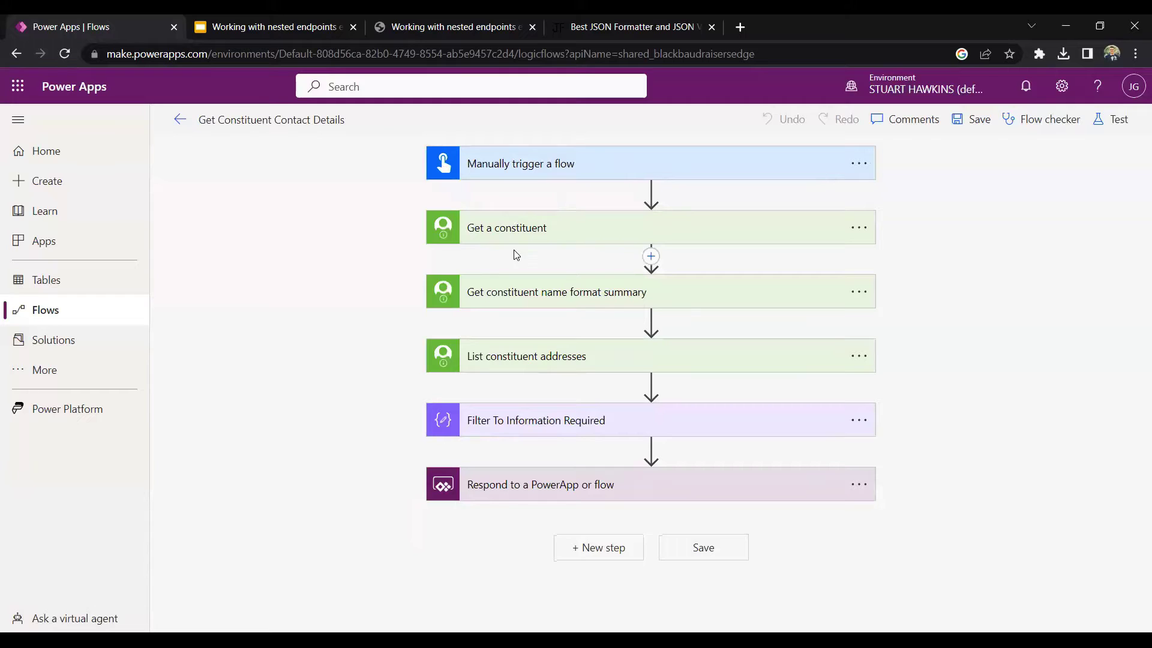
{"action": "left_click", "coordinate": [548, 236]}
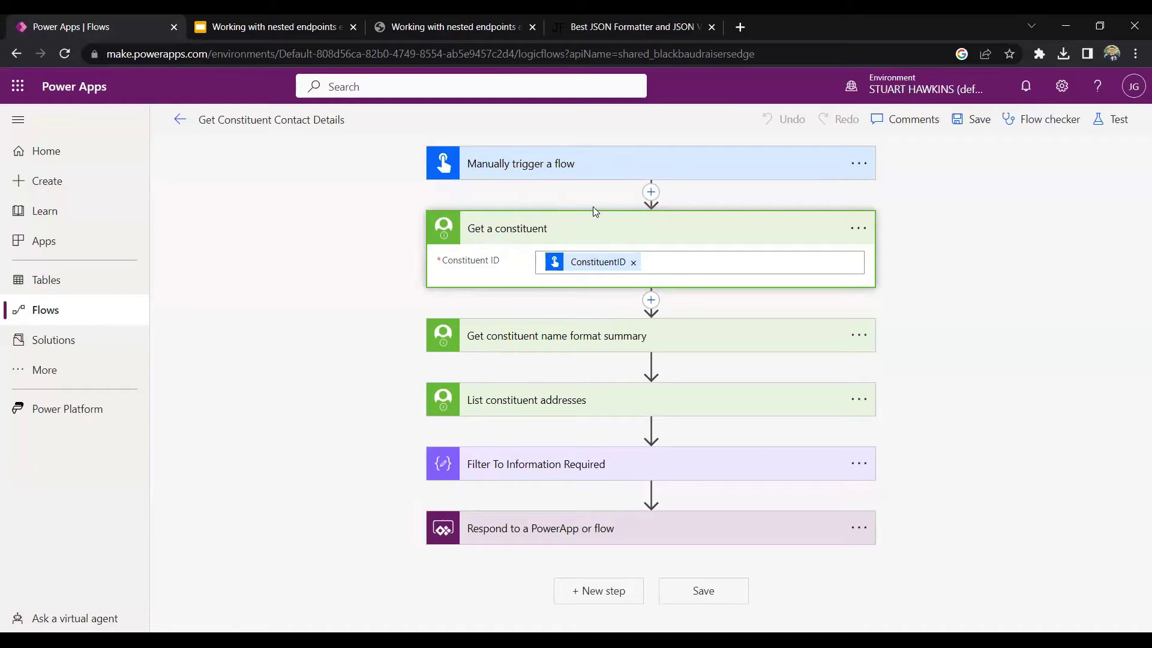
{"action": "left_click", "coordinate": [519, 336]}
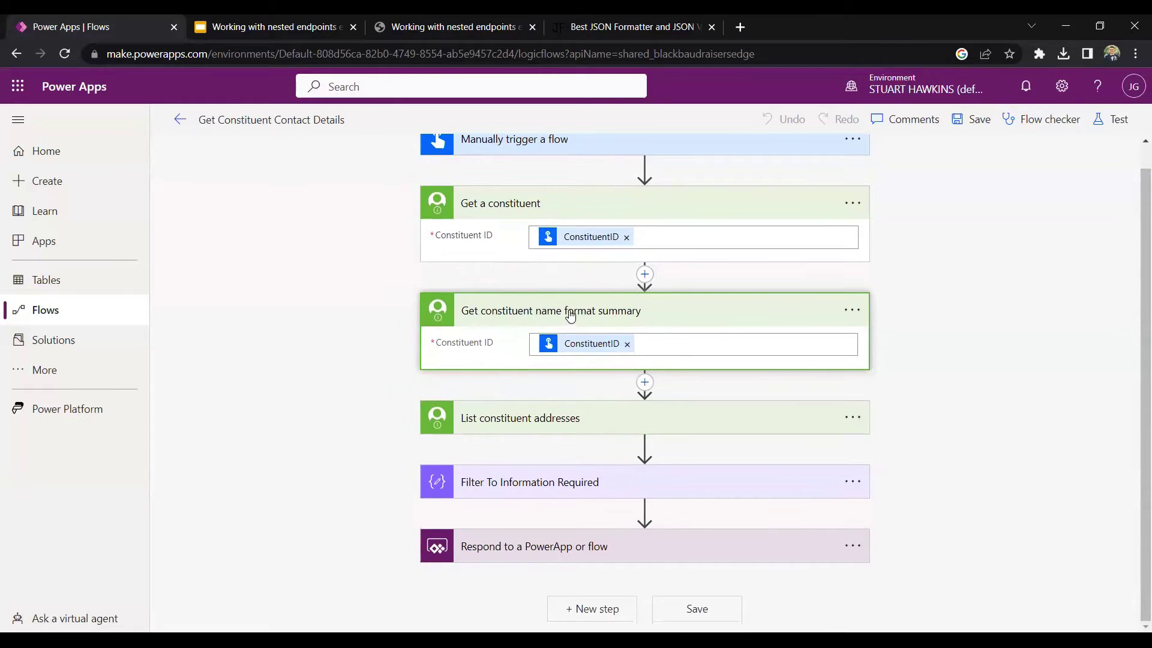
{"action": "left_click", "coordinate": [551, 428]}
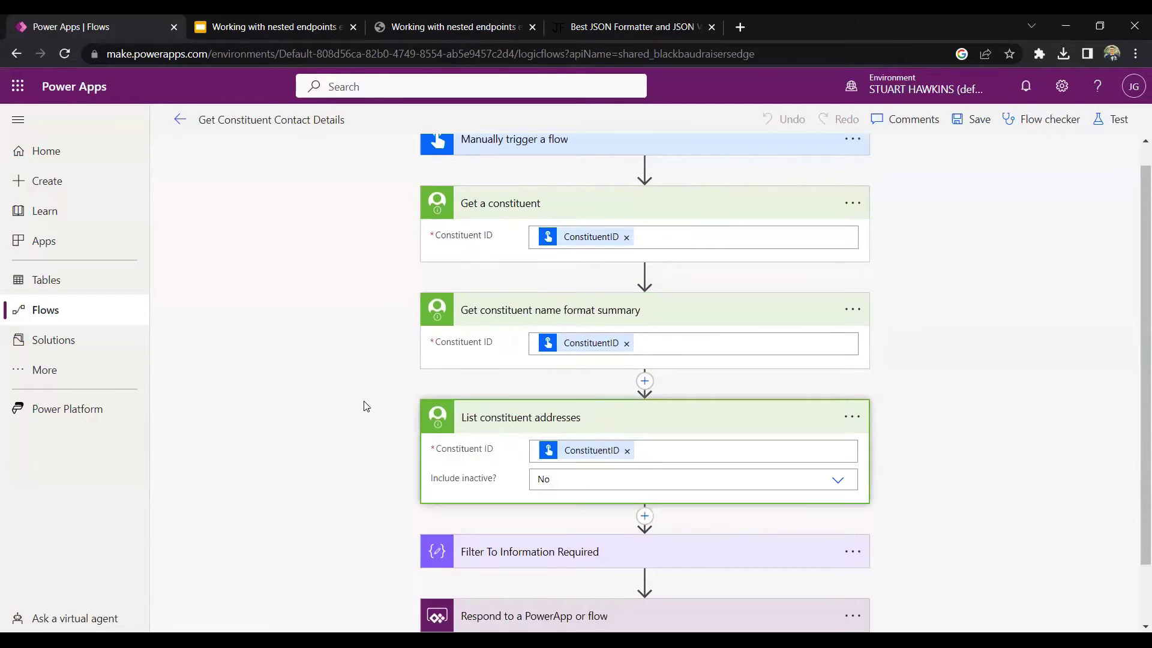
{"action": "scroll", "coordinate": [373, 403], "scroll_direction": "down", "scroll_amount": 1}
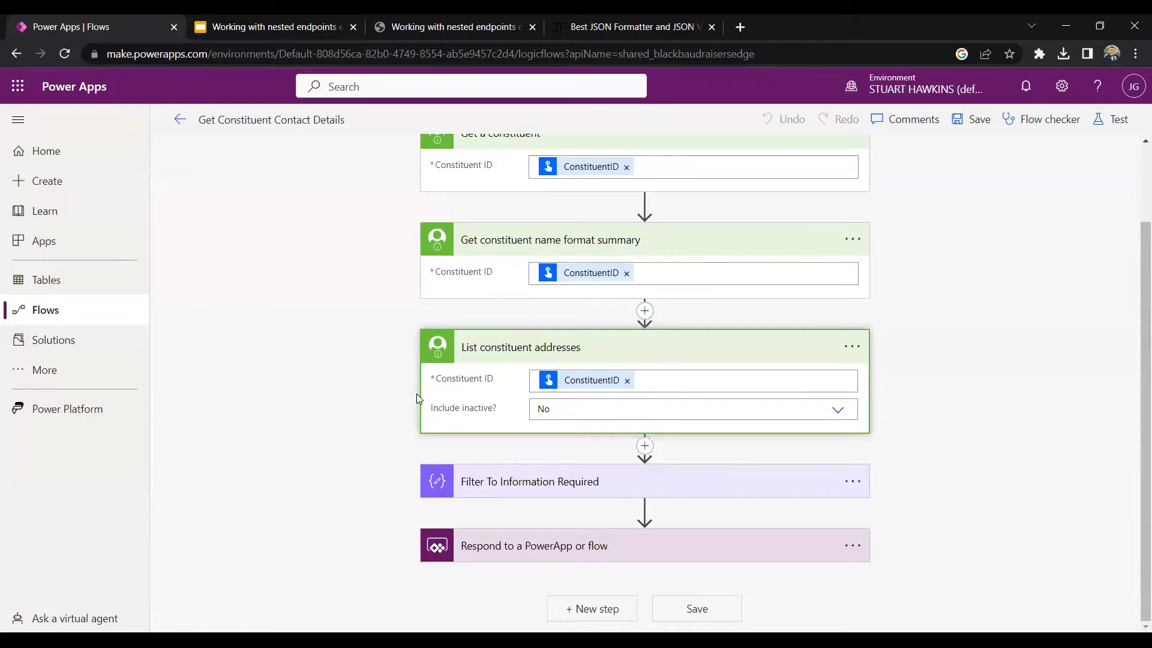
{"action": "scroll", "coordinate": [416, 393], "scroll_direction": "up", "scroll_amount": 1}
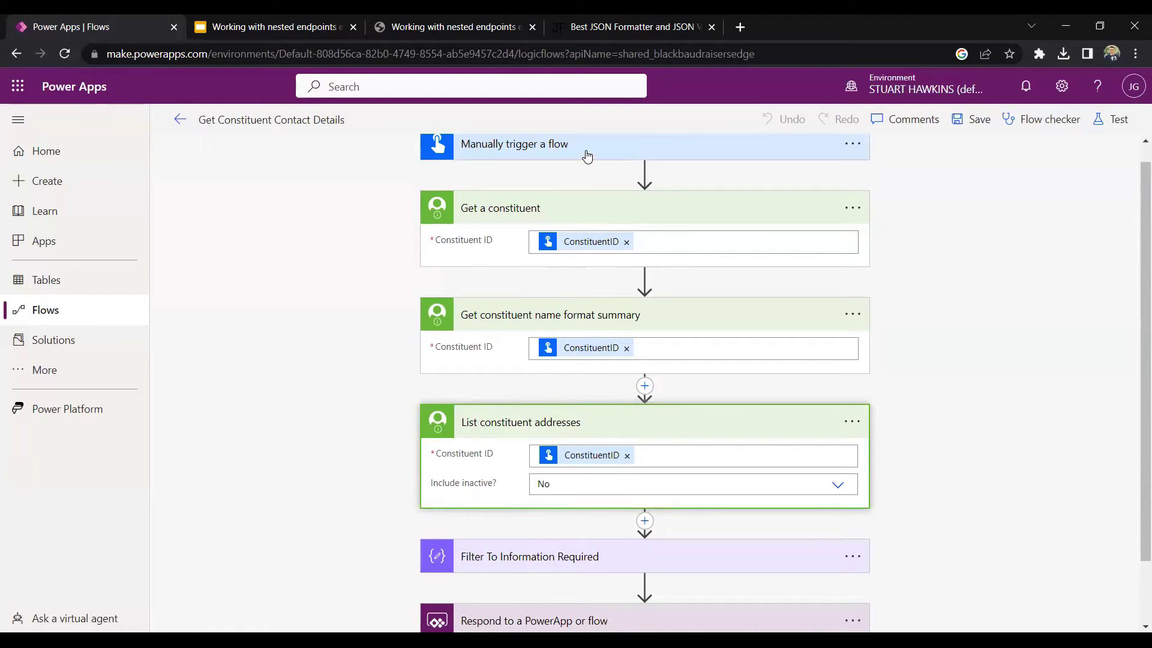
{"action": "scroll", "coordinate": [612, 175], "scroll_direction": "up", "scroll_amount": 1}
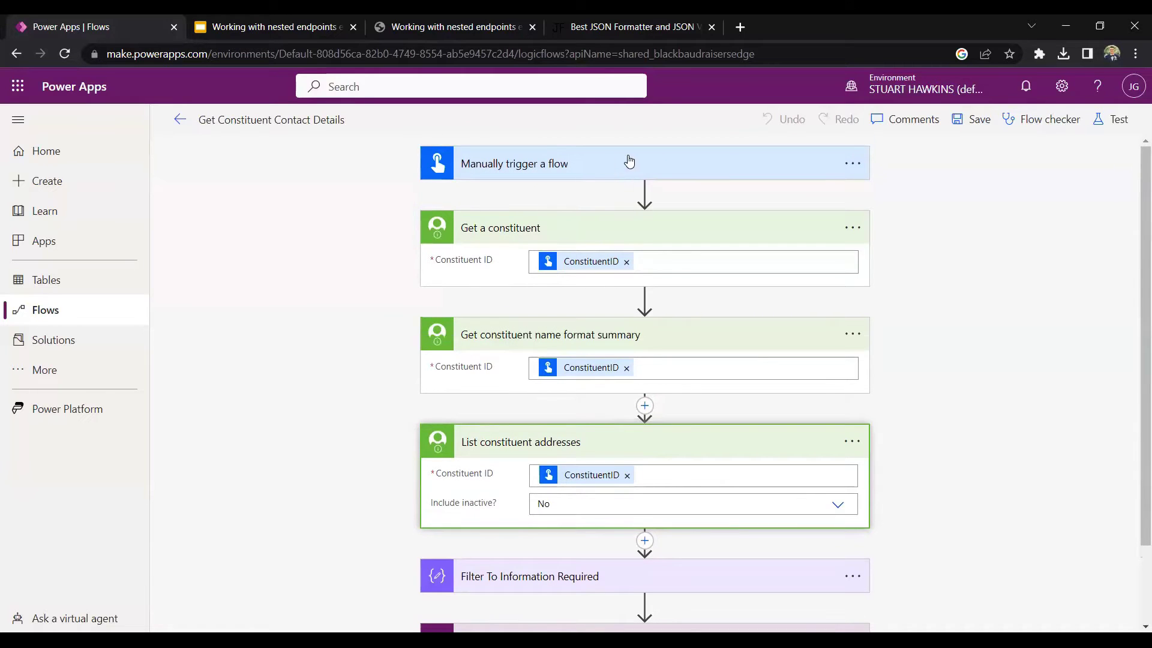
{"action": "scroll", "coordinate": [587, 216], "scroll_direction": "down", "scroll_amount": 1}
{"action": "scroll", "coordinate": [496, 434], "scroll_direction": "down", "scroll_amount": 1}
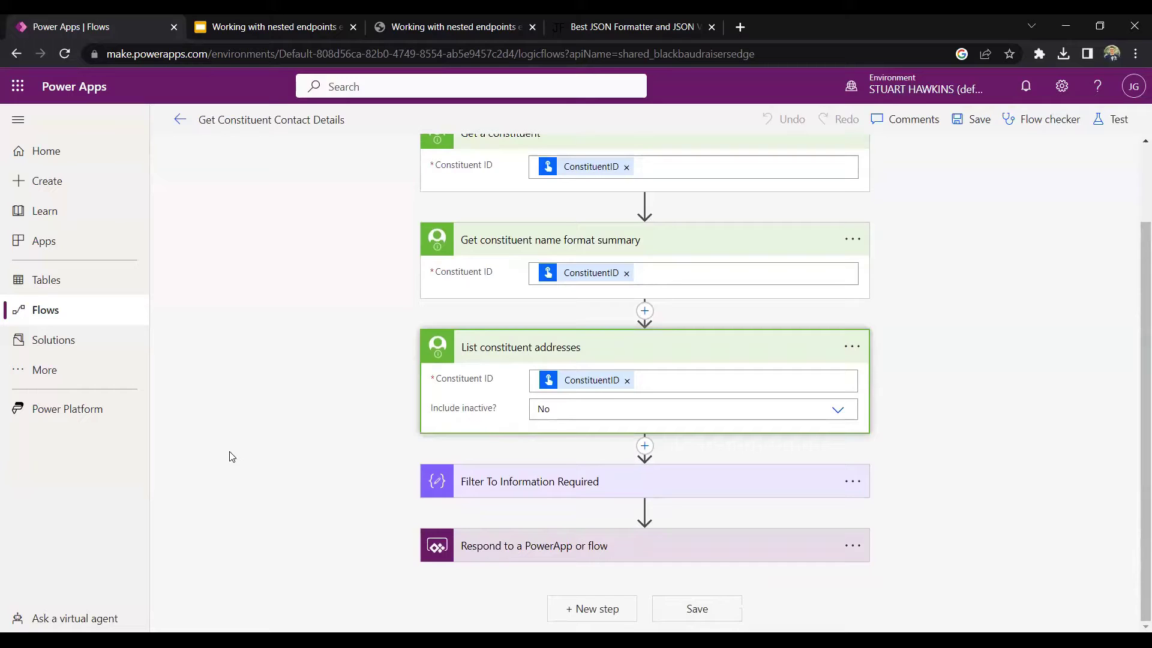
Step: Examine the fields composed in the Filter To Information Required action and the earlier actions that supply them
{"action": "left_click", "coordinate": [514, 480]}
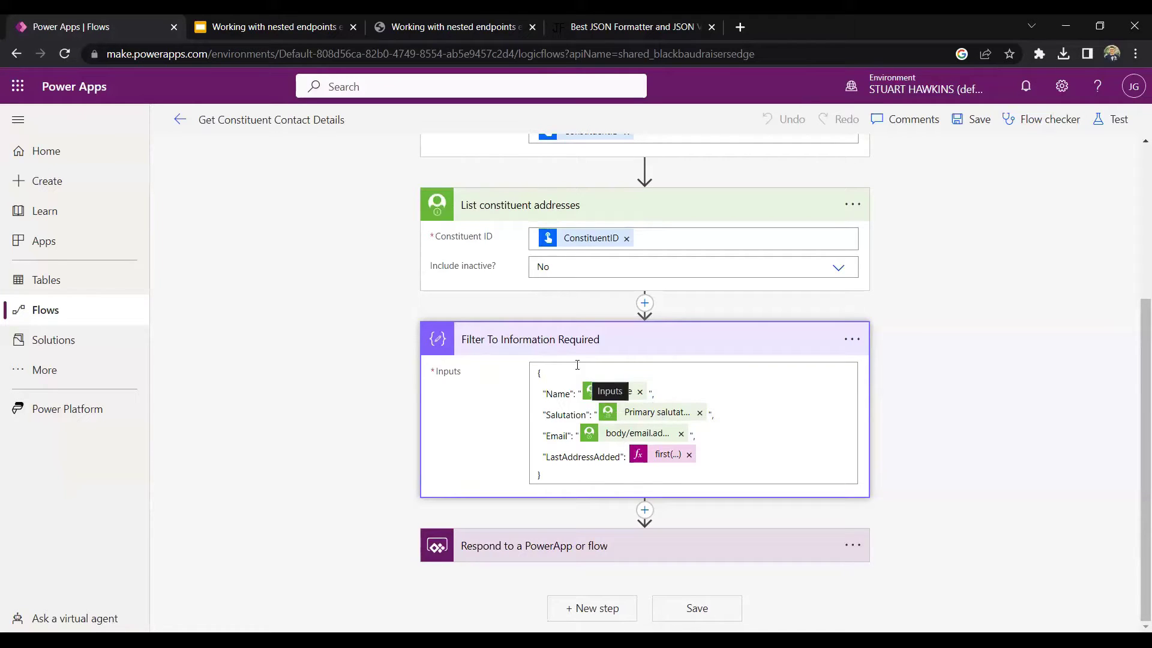
{"action": "scroll", "coordinate": [641, 324], "scroll_direction": "up", "scroll_amount": 4}
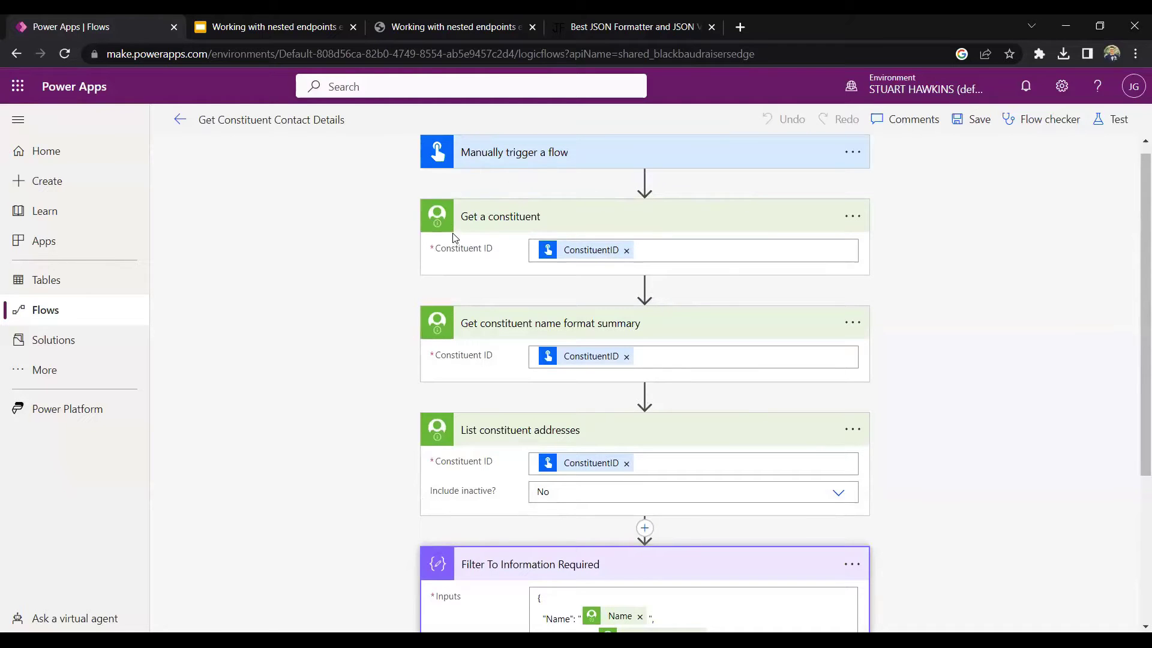
{"action": "scroll", "coordinate": [430, 302], "scroll_direction": "down", "scroll_amount": 1}
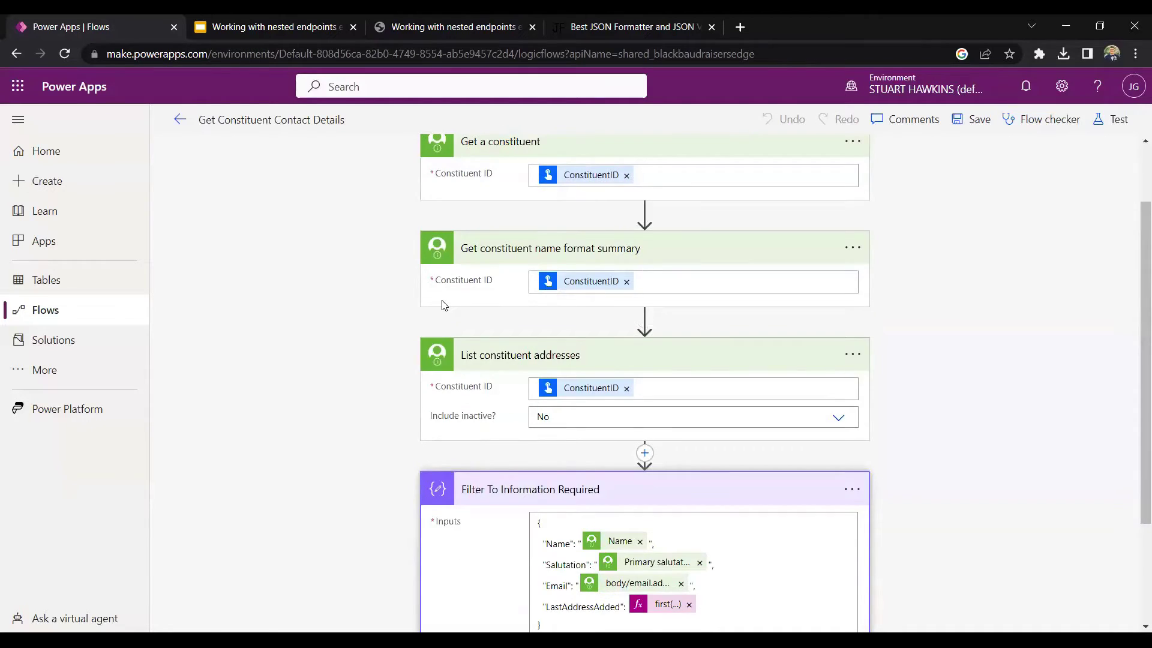
{"action": "scroll", "coordinate": [396, 322], "scroll_direction": "down", "scroll_amount": 2}
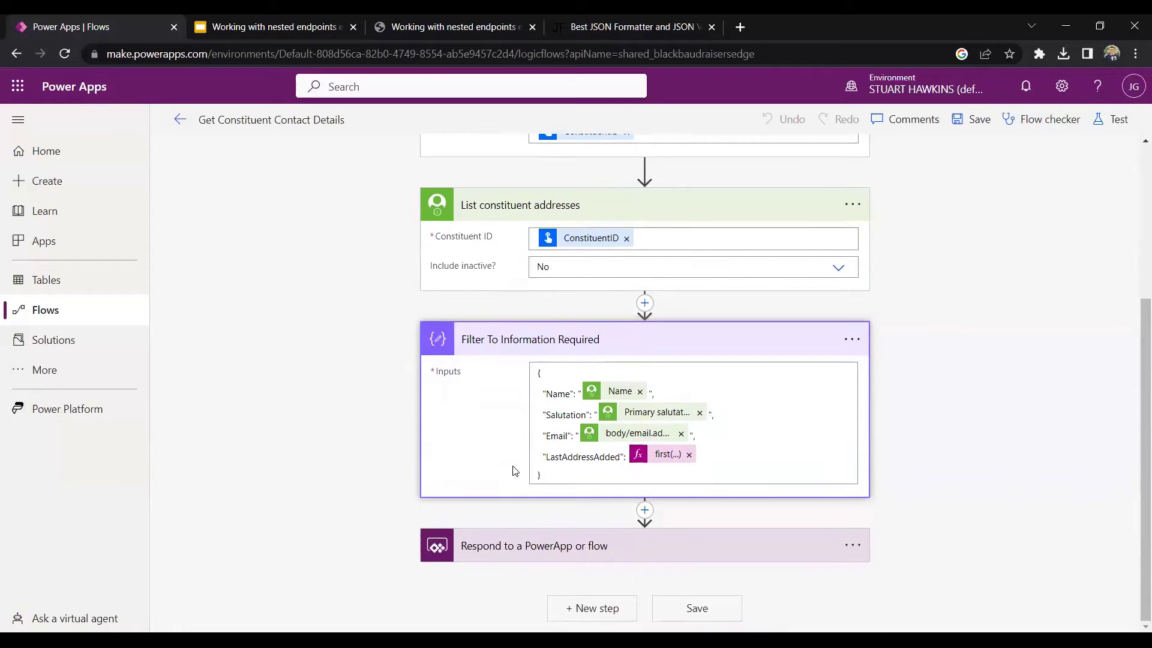
{"action": "left_click", "coordinate": [559, 394]}
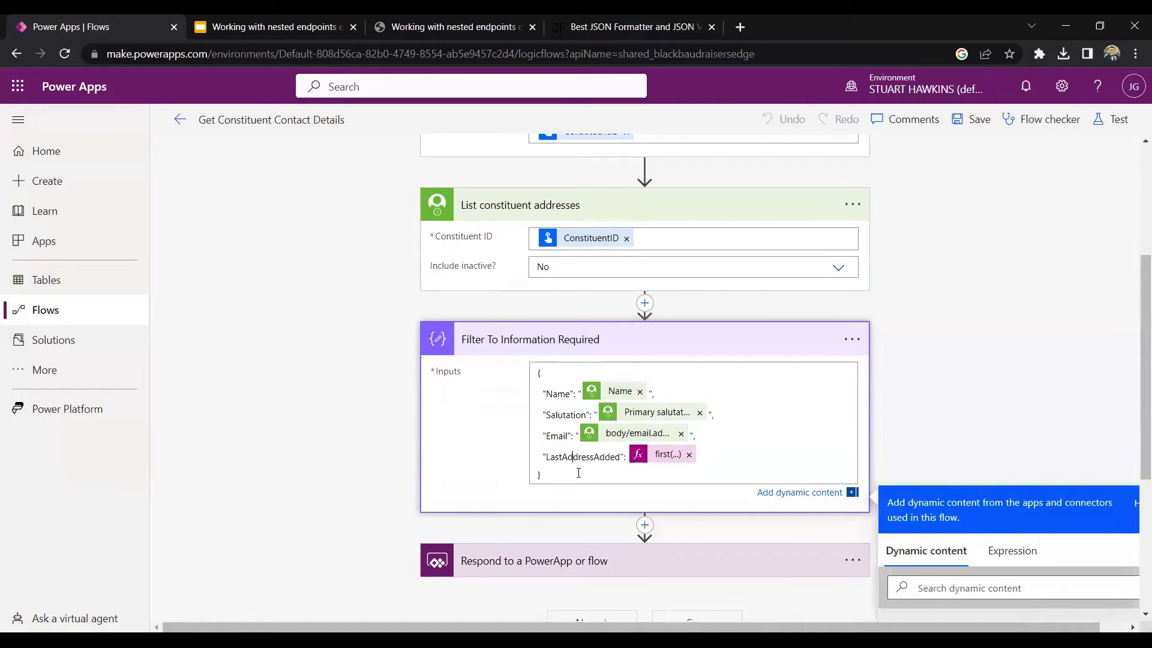
{"action": "scroll", "coordinate": [575, 454], "scroll_direction": "down", "scroll_amount": 2}
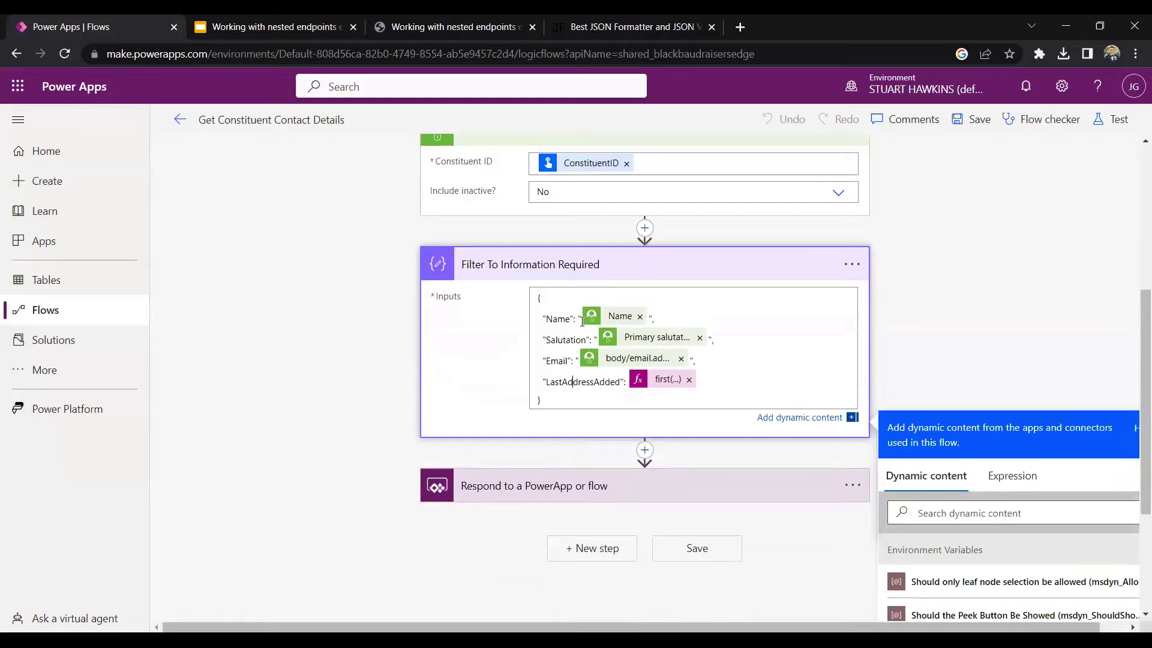
{"action": "left_click", "coordinate": [614, 379]}
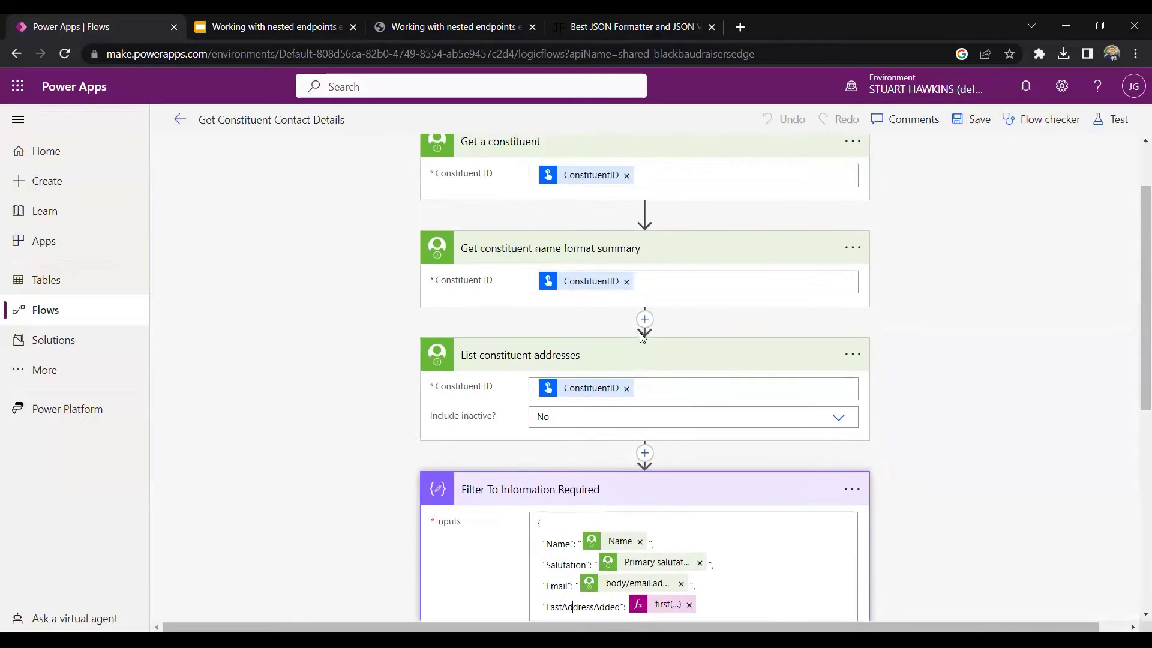
{"action": "left_click", "coordinate": [290, 162]}
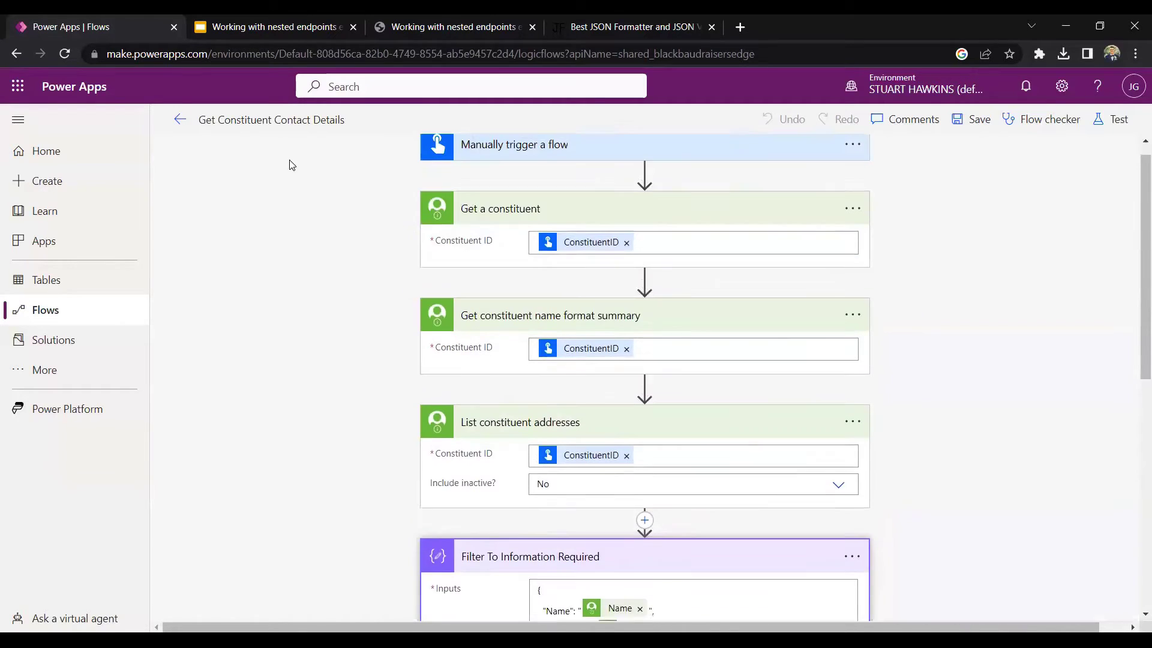
Step: Leave the flow editor without saving and open the most recent run of the Get Constituent Contact Details flow
{"action": "left_click", "coordinate": [180, 119]}
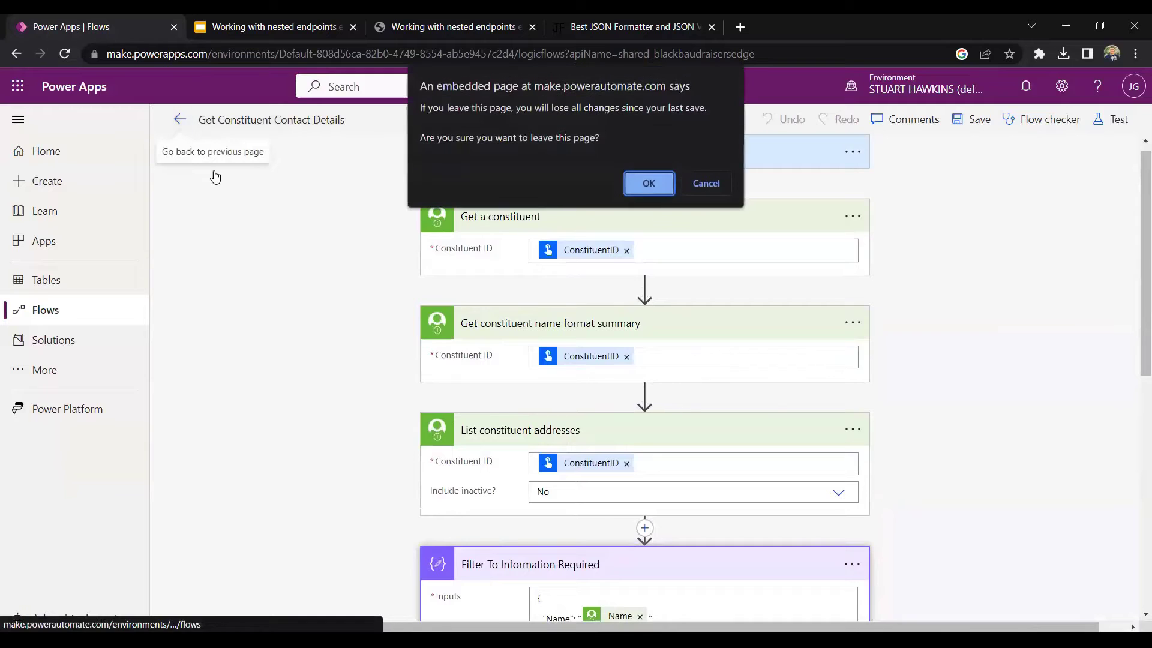
{"action": "left_click", "coordinate": [655, 182]}
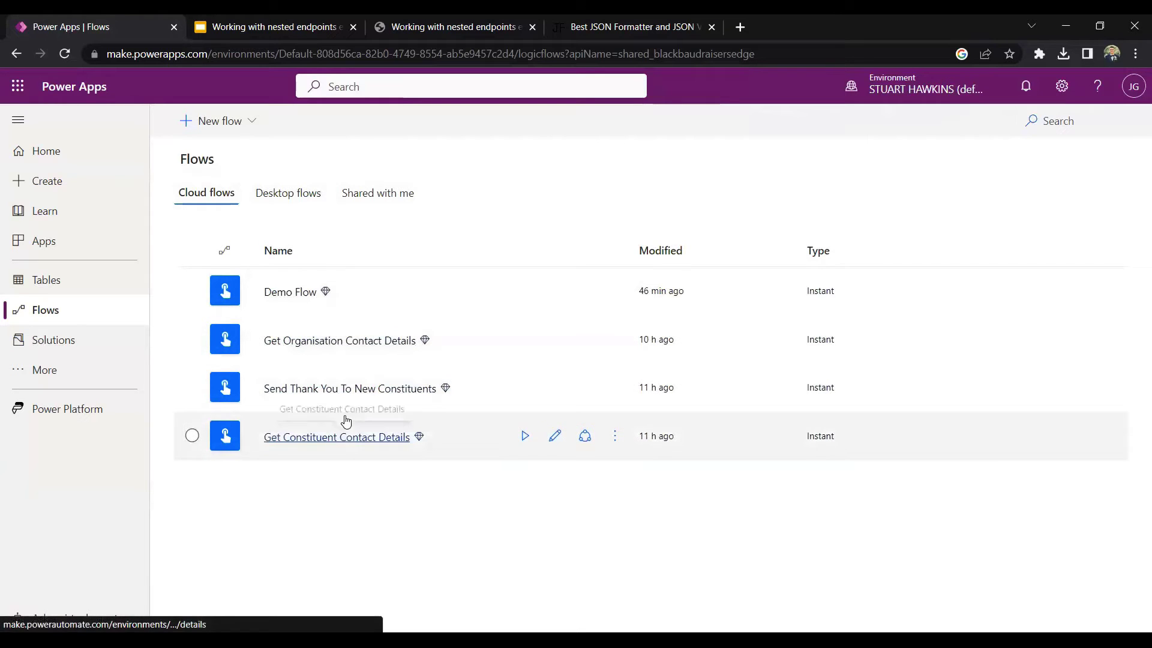
{"action": "left_click", "coordinate": [345, 436]}
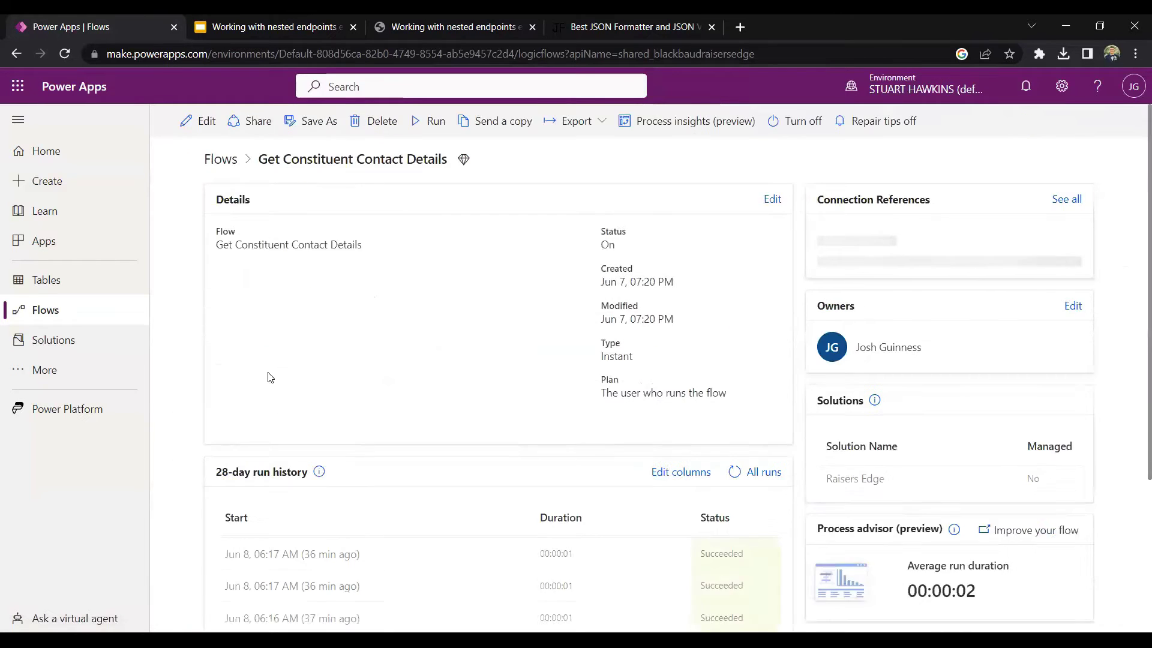
{"action": "scroll", "coordinate": [282, 468], "scroll_direction": "down", "scroll_amount": 1}
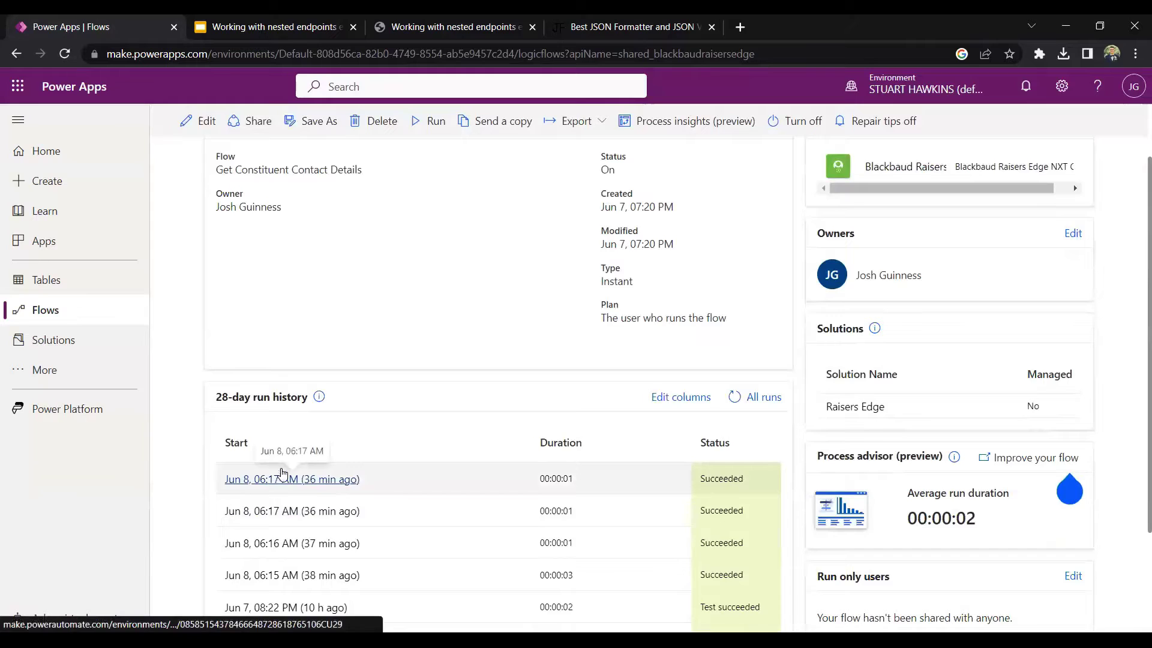
{"action": "left_click", "coordinate": [279, 479]}
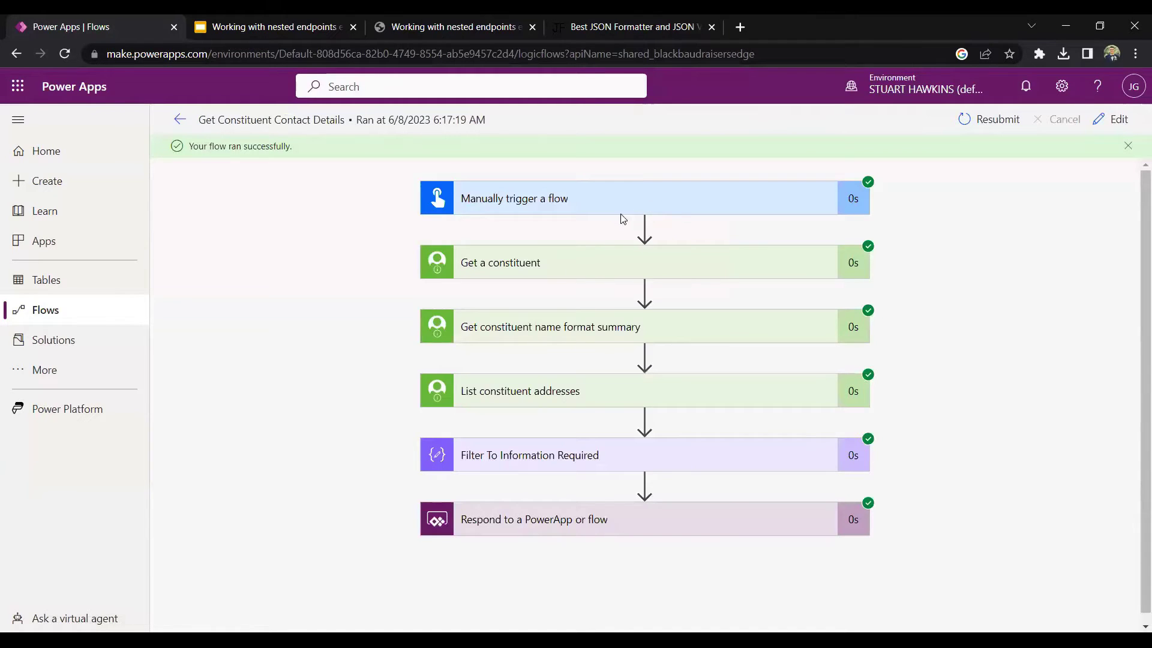
Step: Examine the inputs and outputs of the Get a constituent action in the flow run
{"action": "left_click", "coordinate": [465, 267]}
{"action": "scroll", "coordinate": [357, 270], "scroll_direction": "down", "scroll_amount": 2}
{"action": "scroll", "coordinate": [450, 228], "scroll_direction": "up", "scroll_amount": 1}
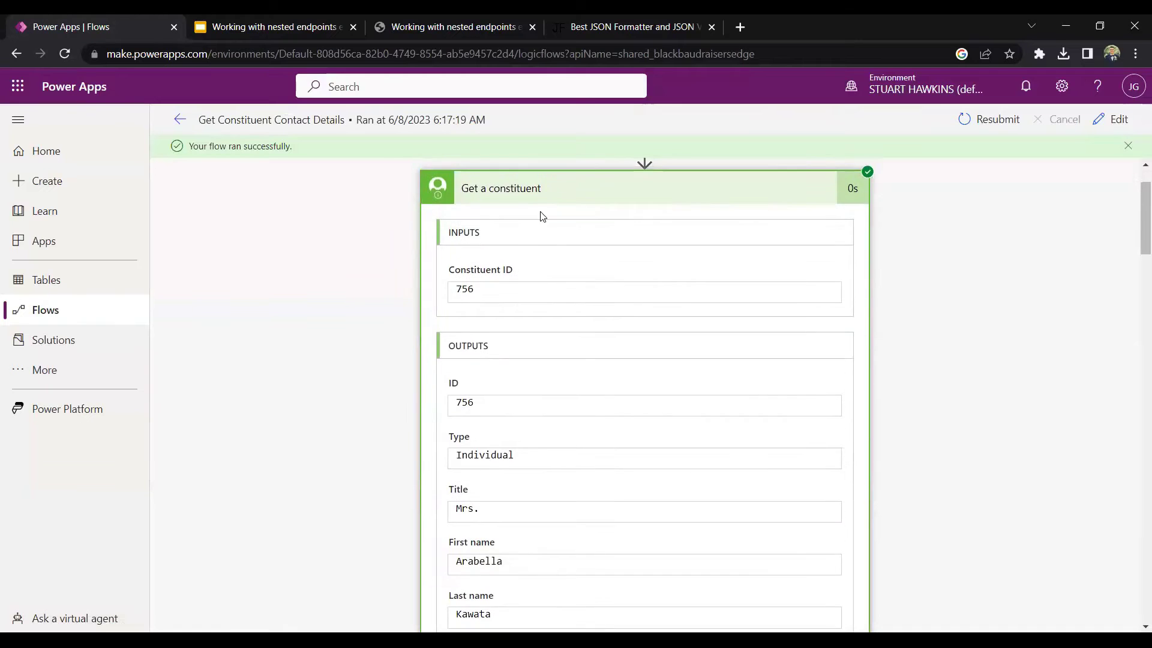
{"action": "scroll", "coordinate": [428, 257], "scroll_direction": "down", "scroll_amount": 1}
{"action": "scroll", "coordinate": [428, 259], "scroll_direction": "down", "scroll_amount": 5}
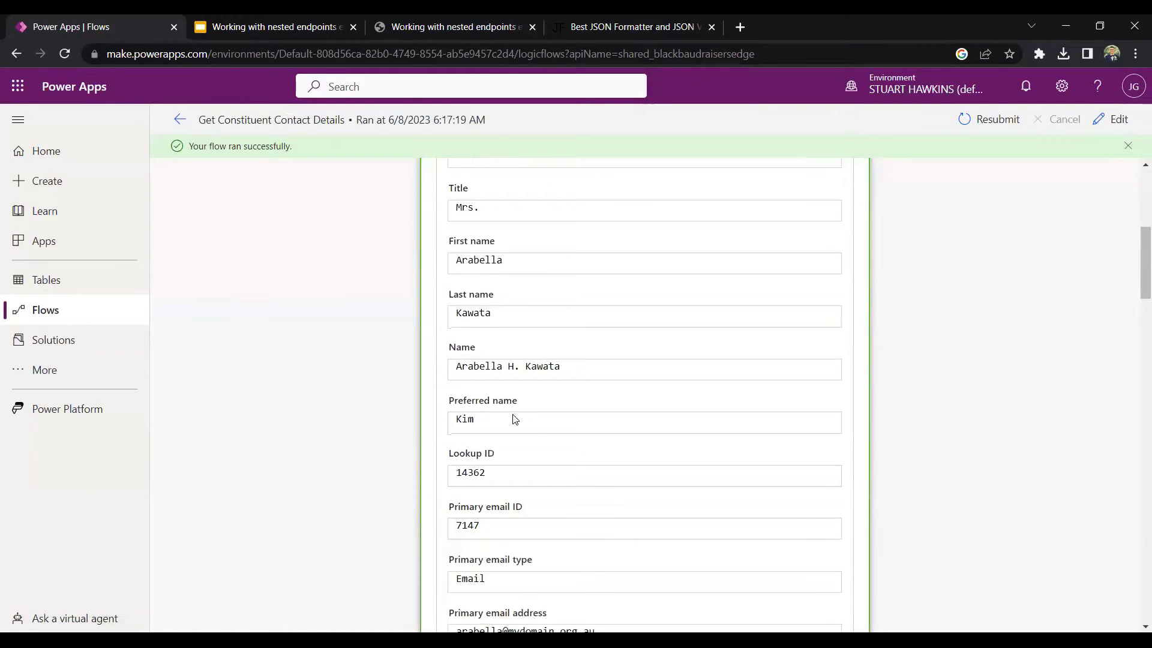
{"action": "scroll", "coordinate": [518, 287], "scroll_direction": "up", "scroll_amount": 4}
{"action": "scroll", "coordinate": [520, 273], "scroll_direction": "up", "scroll_amount": 1}
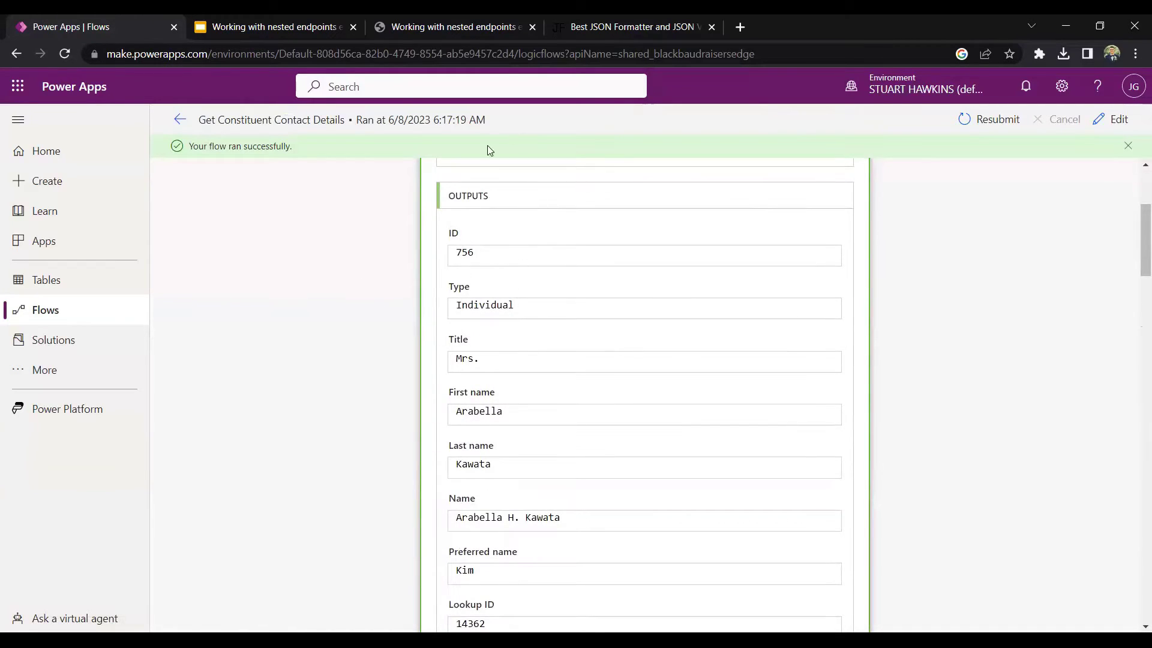
{"action": "scroll", "coordinate": [481, 222], "scroll_direction": "up", "scroll_amount": 3}
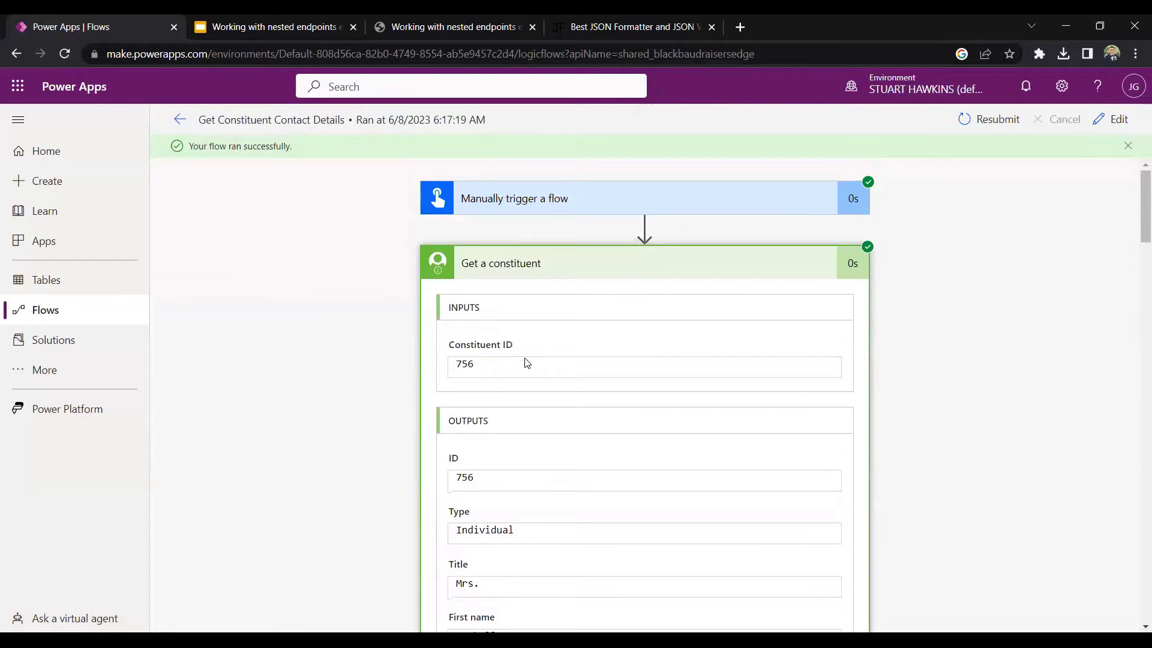
Step: Examine the run details of the Get constituent name format summary action and collapse them again
{"action": "left_click", "coordinate": [522, 326]}
{"action": "scroll", "coordinate": [522, 372], "scroll_direction": "down", "scroll_amount": 5}
{"action": "scroll", "coordinate": [573, 367], "scroll_direction": "down", "scroll_amount": 2}
{"action": "scroll", "coordinate": [496, 252], "scroll_direction": "up", "scroll_amount": 5}
{"action": "left_click", "coordinate": [532, 252]}
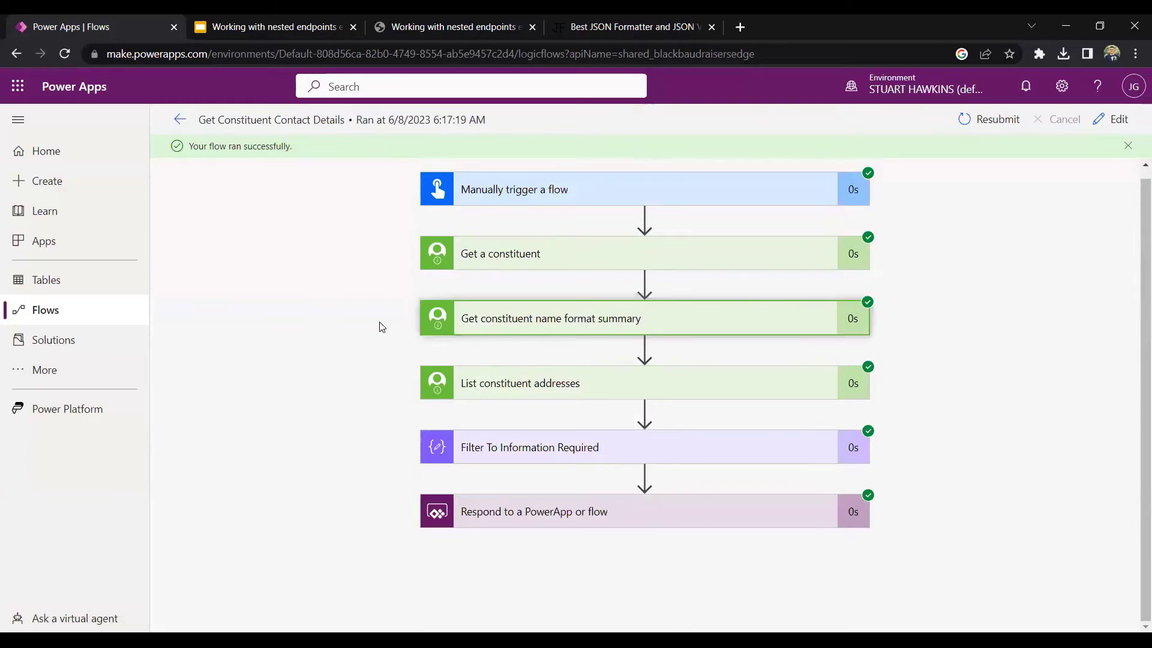
Step: Examine the inputs and outputs of the List constituent addresses action in the flow run and collapse them again
{"action": "left_click", "coordinate": [498, 387]}
{"action": "scroll", "coordinate": [558, 412], "scroll_direction": "down", "scroll_amount": 1}
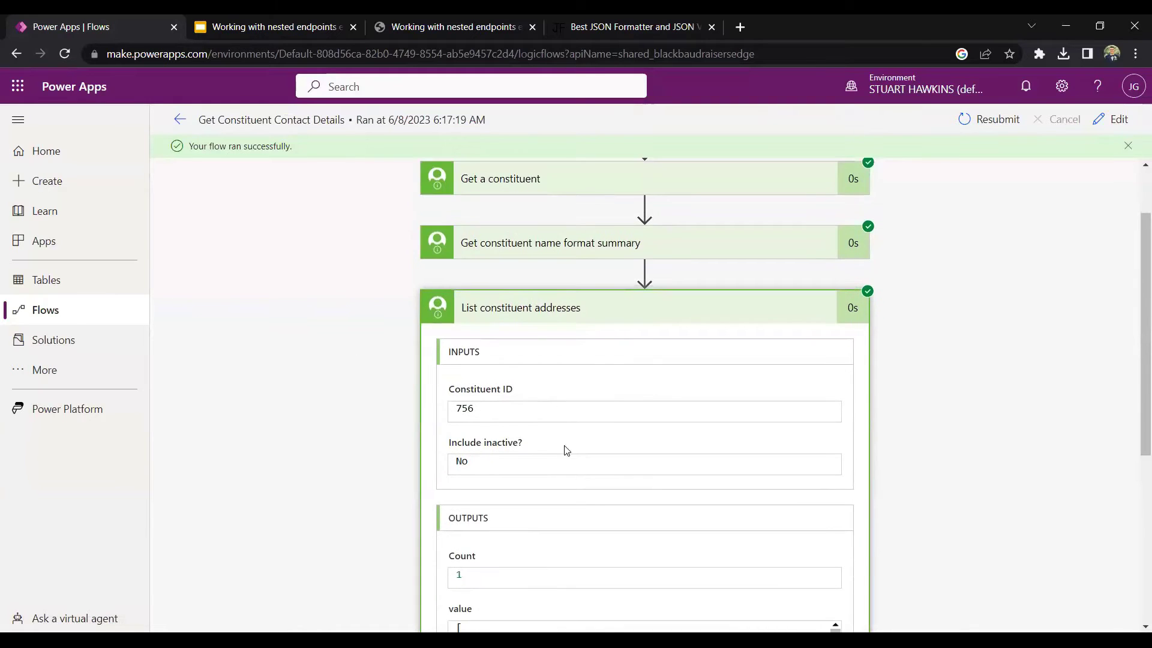
{"action": "scroll", "coordinate": [540, 384], "scroll_direction": "down", "scroll_amount": 2}
{"action": "scroll", "coordinate": [588, 474], "scroll_direction": "down", "scroll_amount": 2}
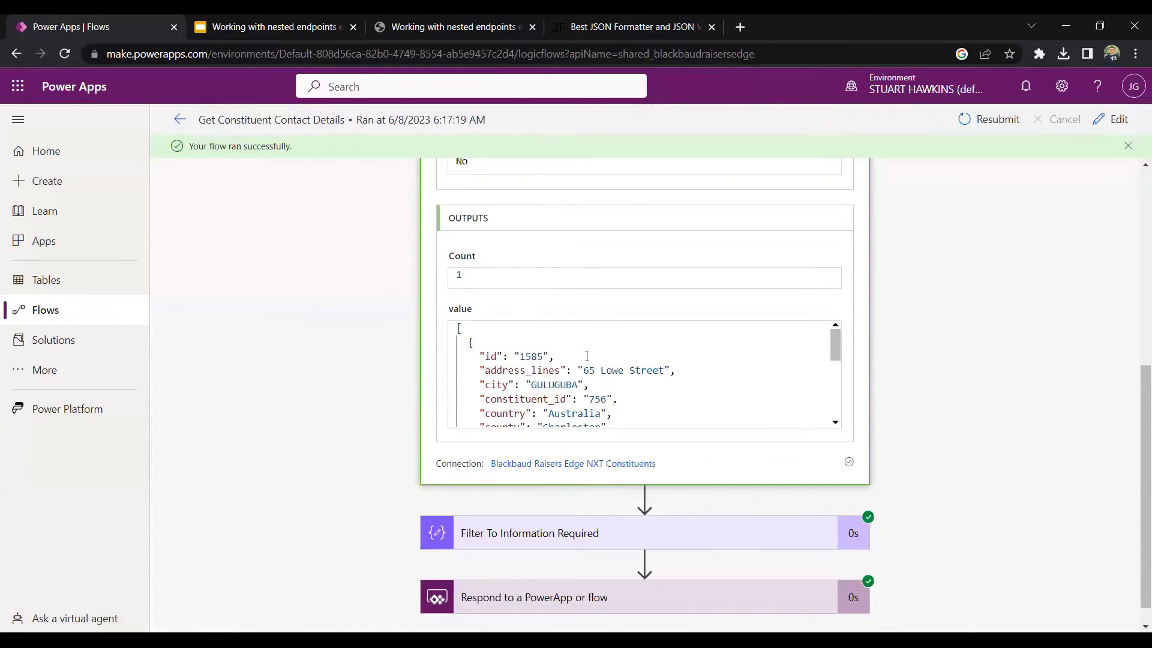
{"action": "scroll", "coordinate": [594, 363], "scroll_direction": "down", "scroll_amount": 5}
{"action": "scroll", "coordinate": [607, 369], "scroll_direction": "up", "scroll_amount": 6}
{"action": "scroll", "coordinate": [350, 369], "scroll_direction": "up", "scroll_amount": 5}
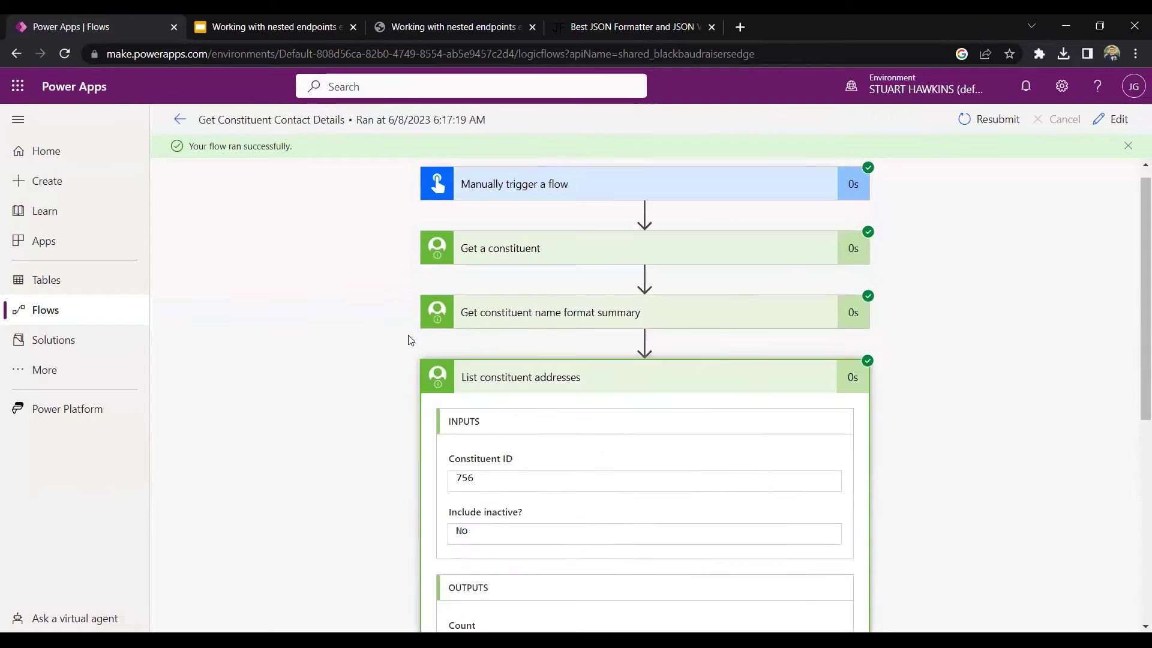
{"action": "left_click", "coordinate": [511, 390]}
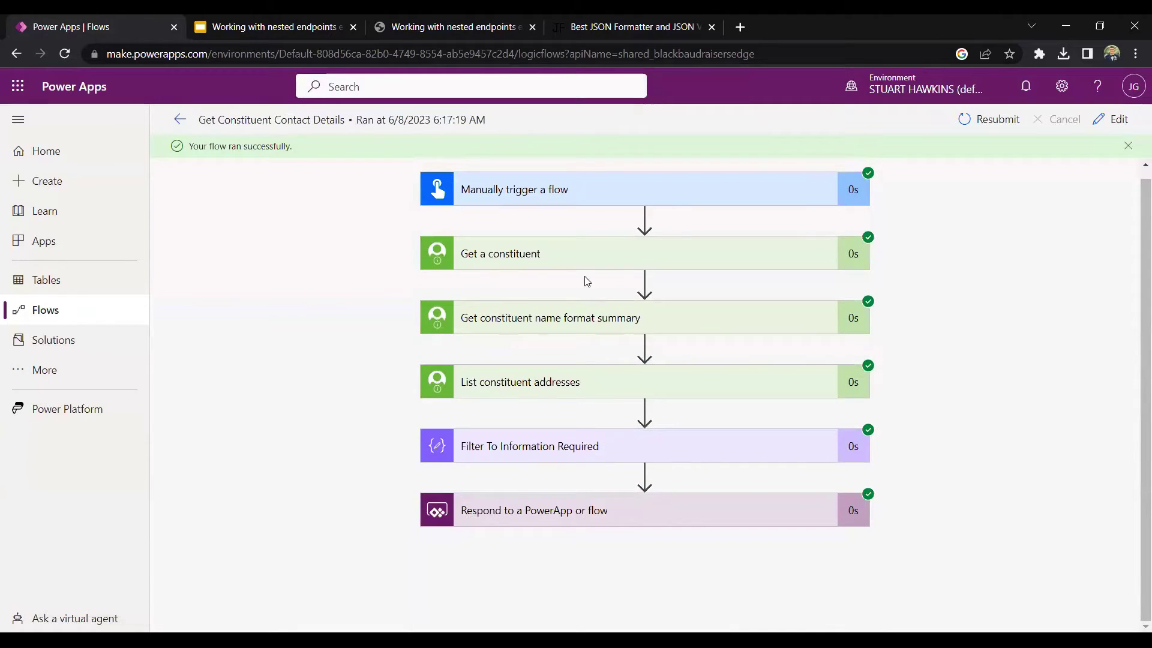
Step: Examine the name, salutation, email and last-added address in the inputs of the Filter To Information Required action
{"action": "left_click", "coordinate": [532, 447]}
{"action": "scroll", "coordinate": [288, 432], "scroll_direction": "down", "scroll_amount": 5}
{"action": "scroll", "coordinate": [564, 438], "scroll_direction": "down", "scroll_amount": 5}
{"action": "scroll", "coordinate": [558, 420], "scroll_direction": "up", "scroll_amount": 5}
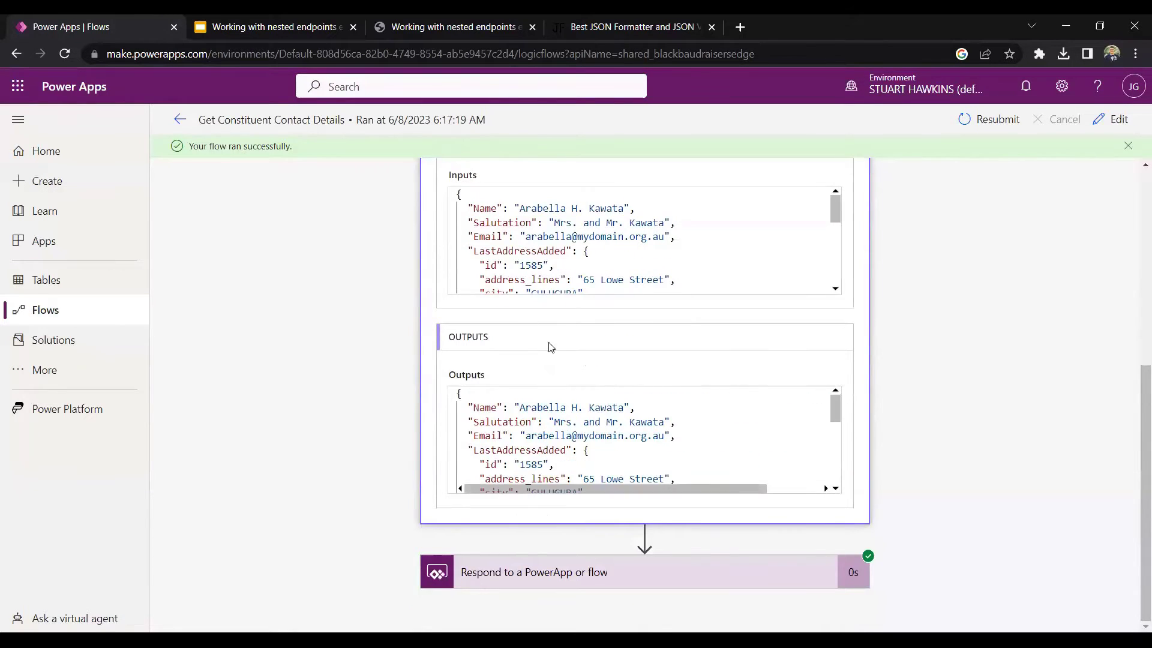
{"action": "scroll", "coordinate": [287, 364], "scroll_direction": "up", "scroll_amount": 2}
{"action": "scroll", "coordinate": [289, 365], "scroll_direction": "down", "scroll_amount": 1}
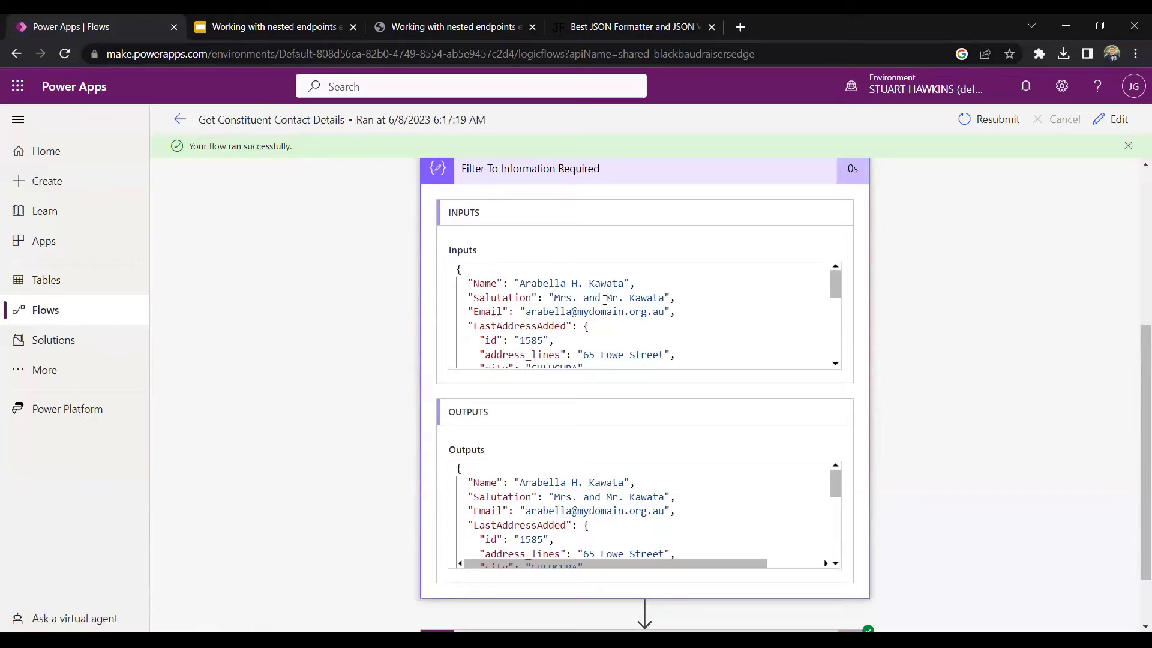
{"action": "left_click", "coordinate": [520, 284]}
{"action": "left_click", "coordinate": [496, 297]}
{"action": "left_click", "coordinate": [504, 328]}
{"action": "scroll", "coordinate": [507, 331], "scroll_direction": "down", "scroll_amount": 5}
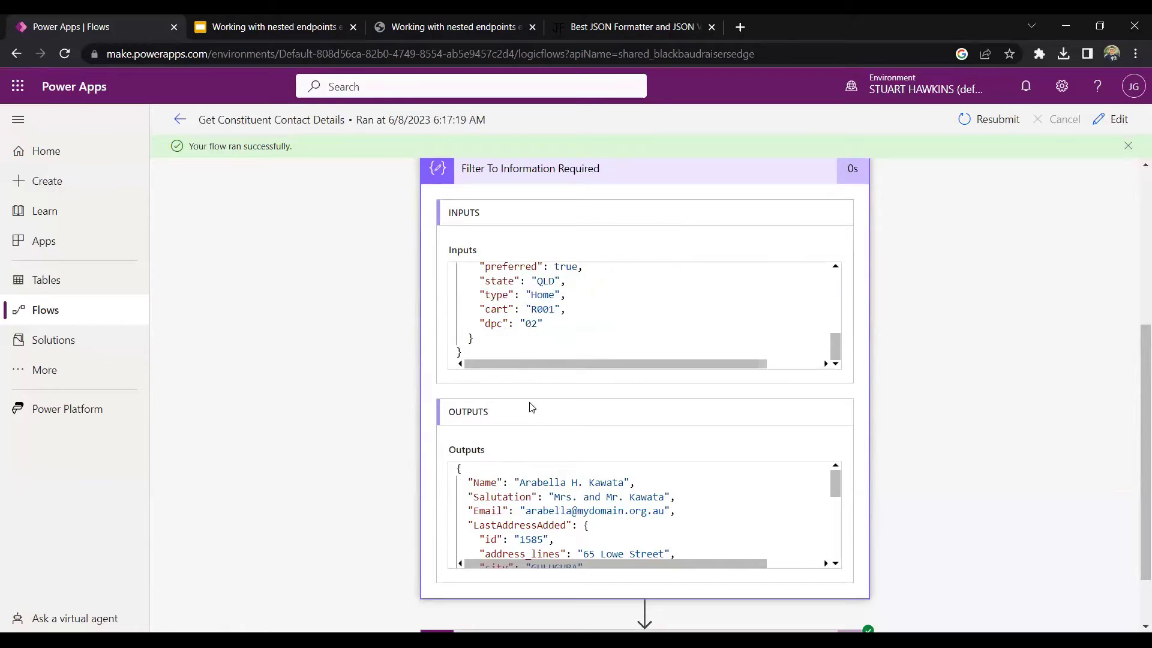
Step: Examine the output JSON of the Filter To Information Required action, including all fields under LastAddressAdded
{"action": "scroll", "coordinate": [359, 438], "scroll_direction": "down", "scroll_amount": 2}
{"action": "scroll", "coordinate": [517, 412], "scroll_direction": "down", "scroll_amount": 5}
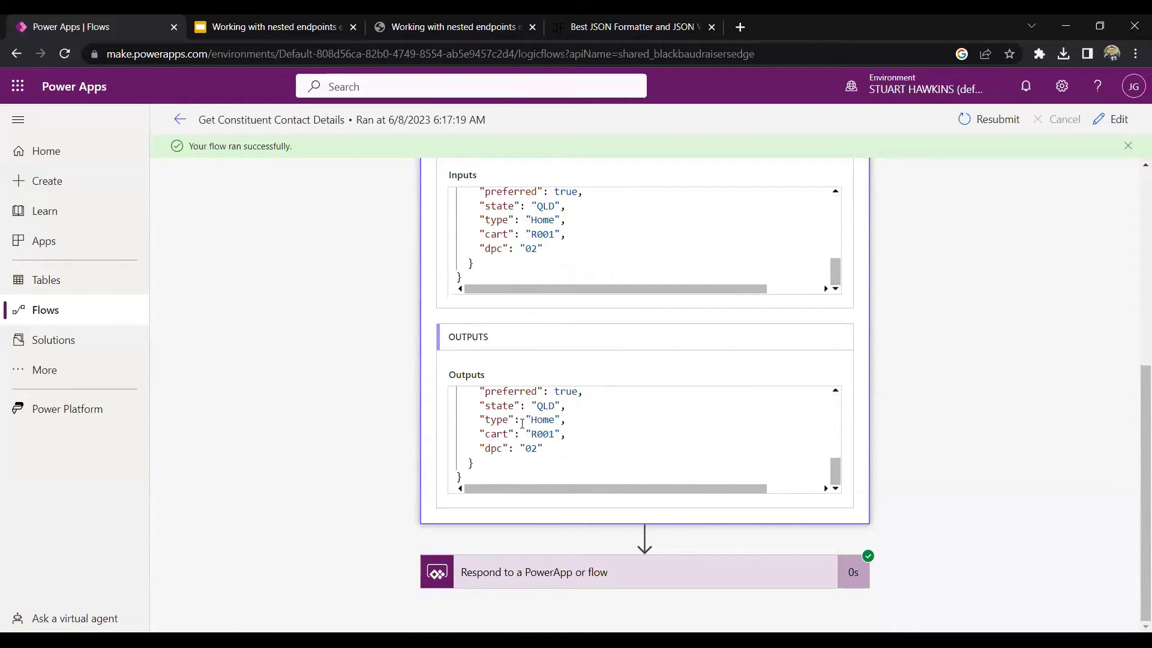
{"action": "scroll", "coordinate": [532, 450], "scroll_direction": "up", "scroll_amount": 4}
{"action": "scroll", "coordinate": [533, 450], "scroll_direction": "up", "scroll_amount": 2}
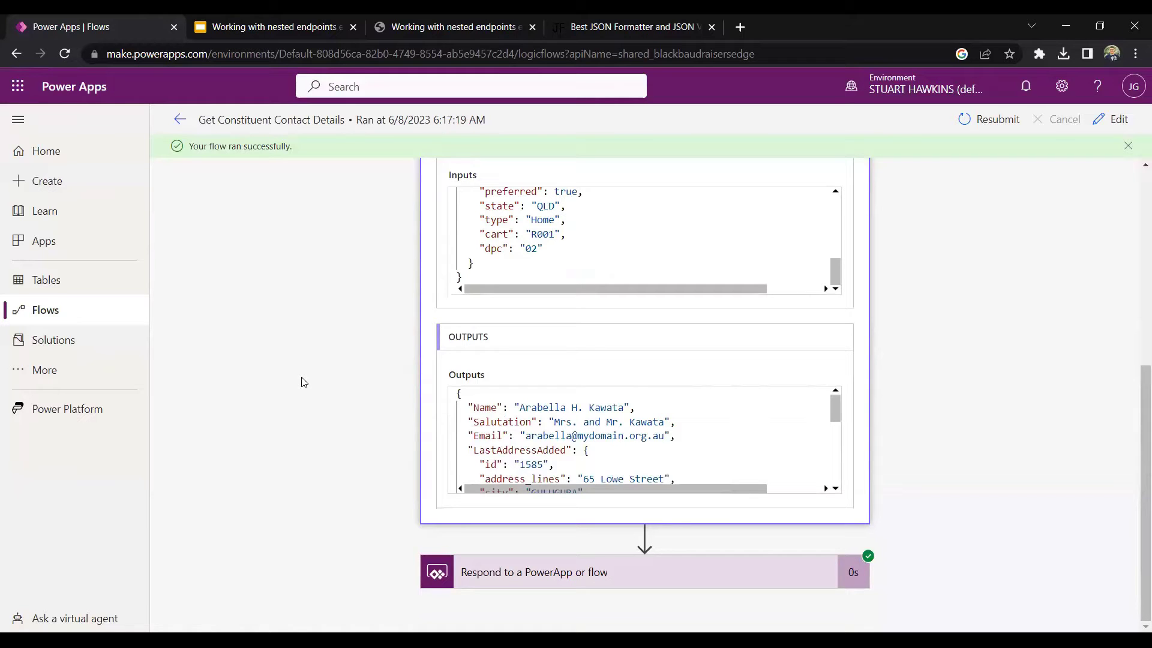
{"action": "scroll", "coordinate": [284, 374], "scroll_direction": "up", "scroll_amount": 1}
{"action": "scroll", "coordinate": [286, 375], "scroll_direction": "down", "scroll_amount": 1}
{"action": "scroll", "coordinate": [550, 425], "scroll_direction": "down", "scroll_amount": 2}
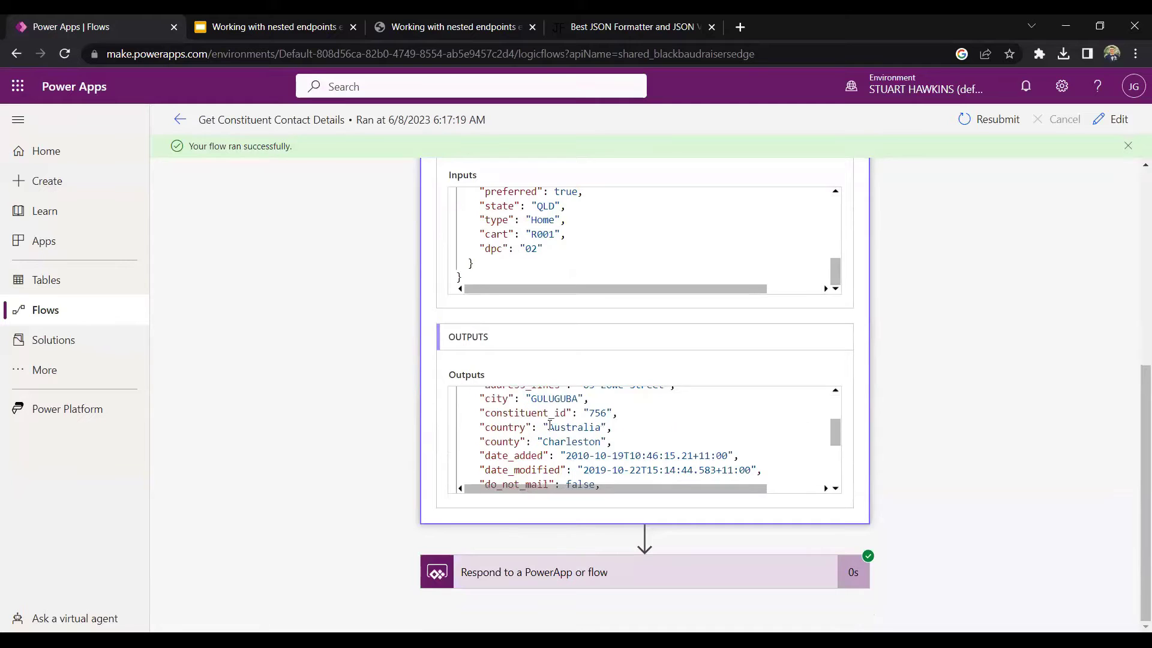
{"action": "scroll", "coordinate": [585, 435], "scroll_direction": "down", "scroll_amount": 3}
{"action": "scroll", "coordinate": [550, 439], "scroll_direction": "up", "scroll_amount": 5}
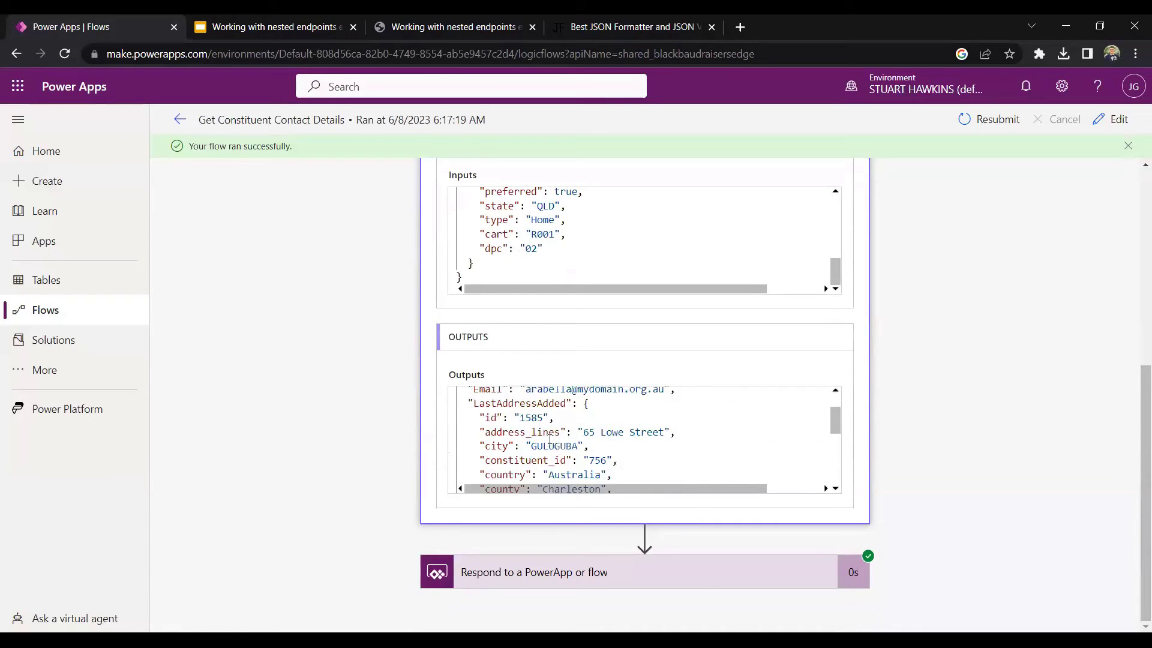
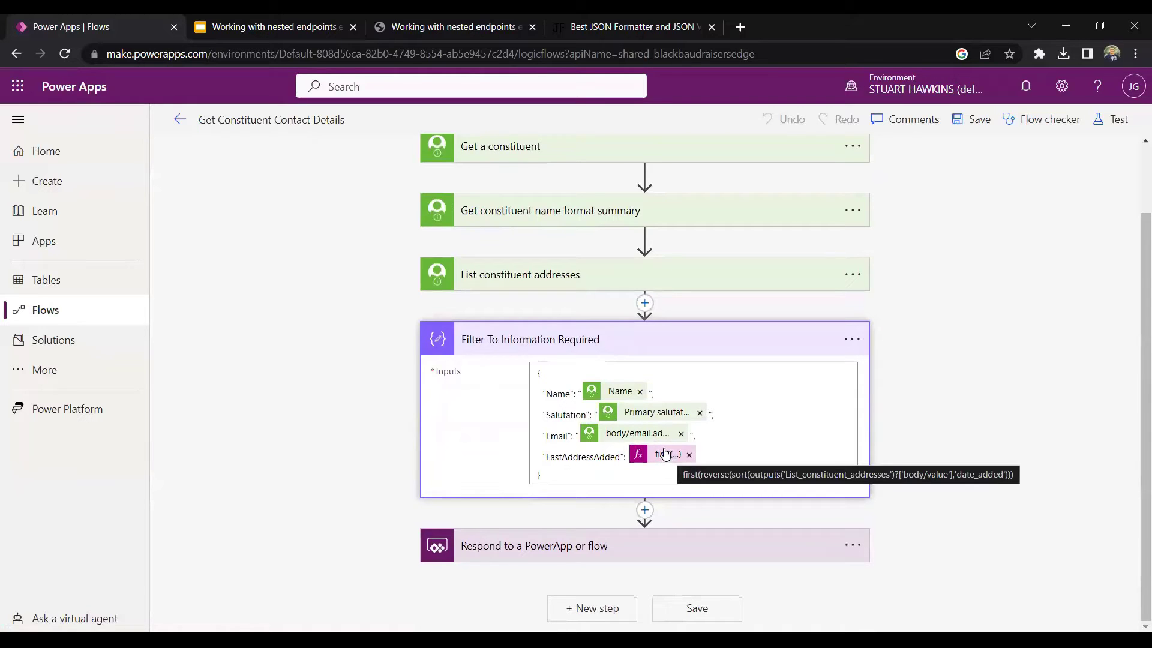
Step: Copy the LastAddressAdded expression from the Filter To Information Required action into a blank Notepad file
{"action": "left_click", "coordinate": [665, 454]}
{"action": "scroll", "coordinate": [921, 337], "scroll_direction": "down", "scroll_amount": 3}
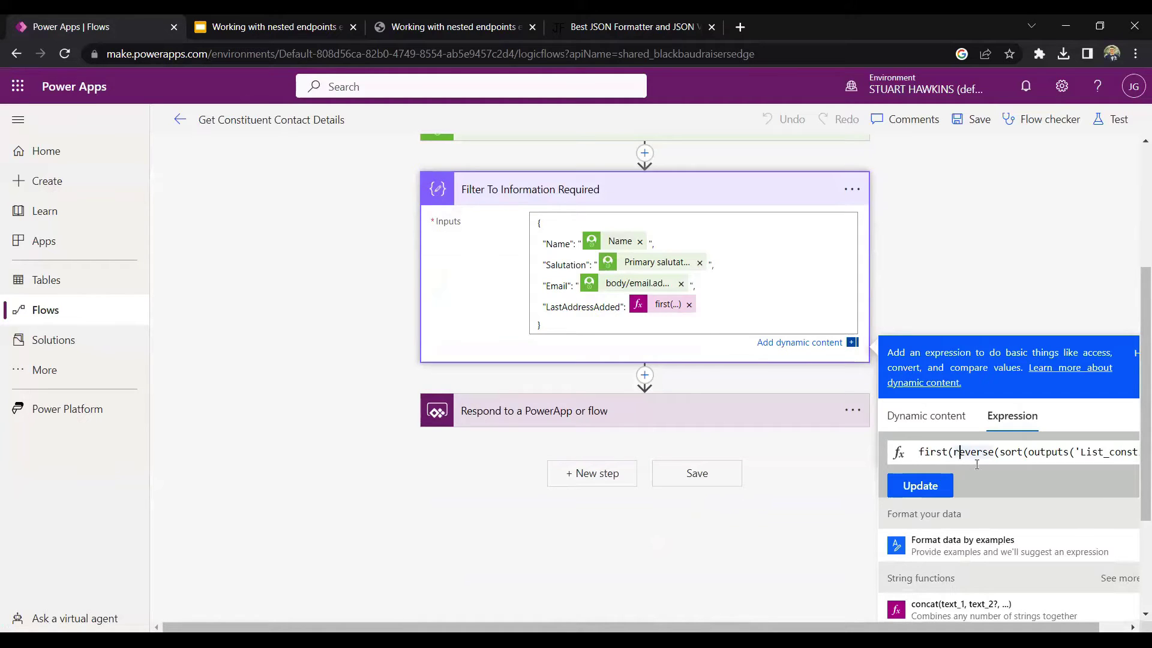
{"action": "key", "text": "ctrl+a"}
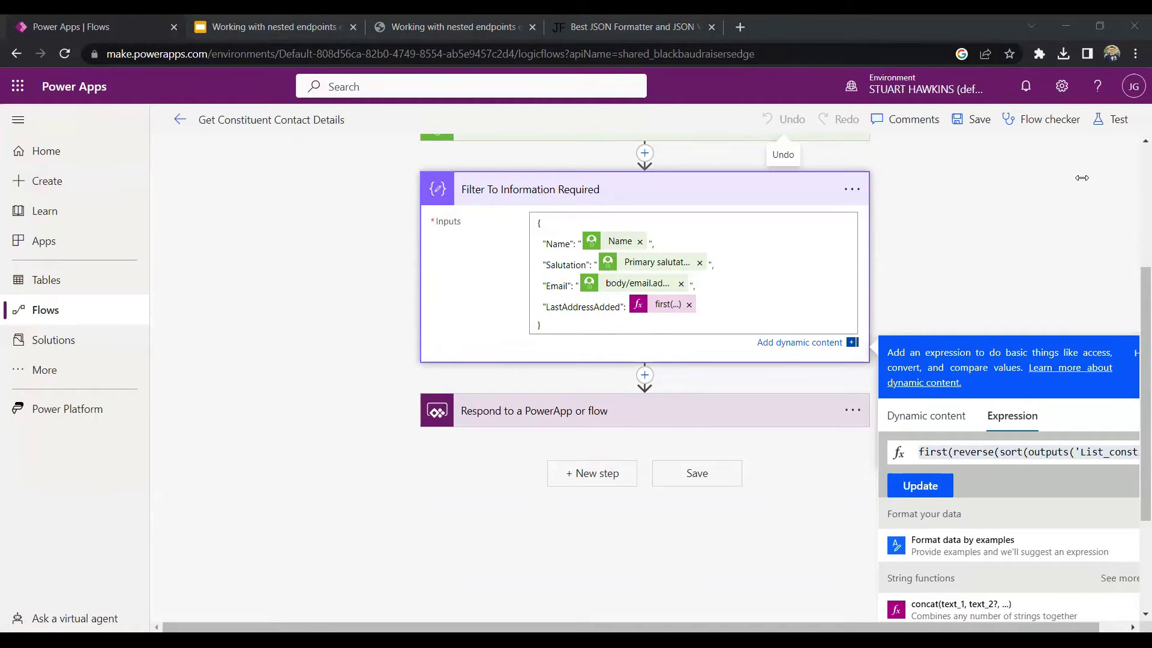
{"action": "key", "text": "alt+Tab"}
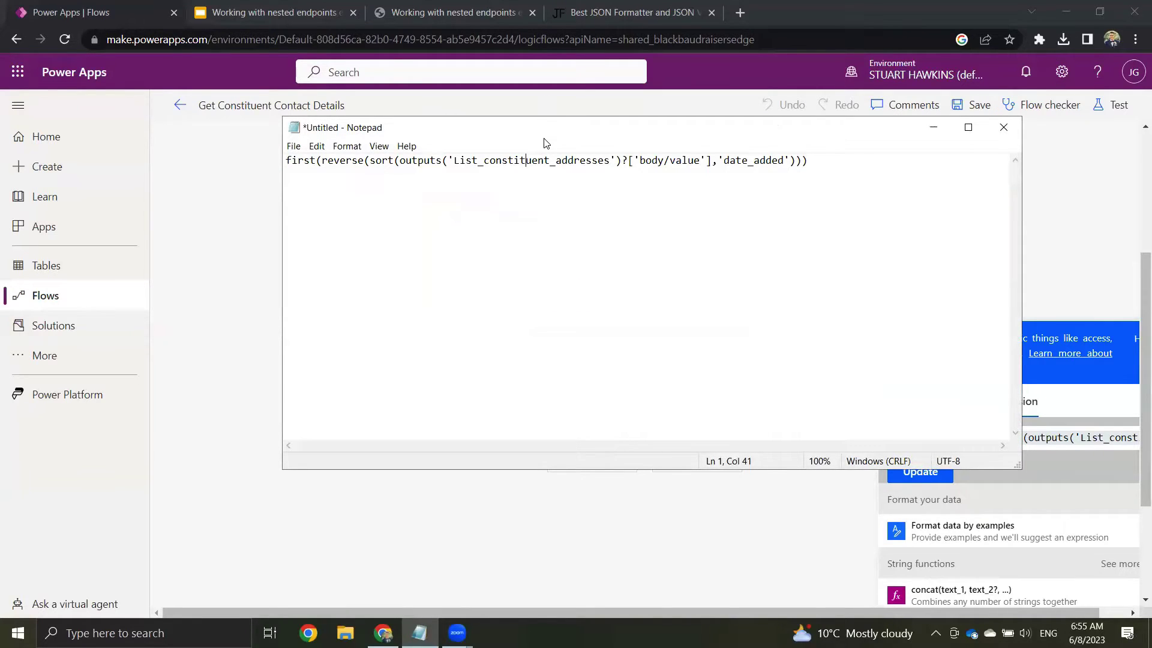
{"action": "left_click_drag", "start_coordinate": [544, 139], "coordinate": [629, 216]}
{"action": "left_click", "coordinate": [579, 237]}
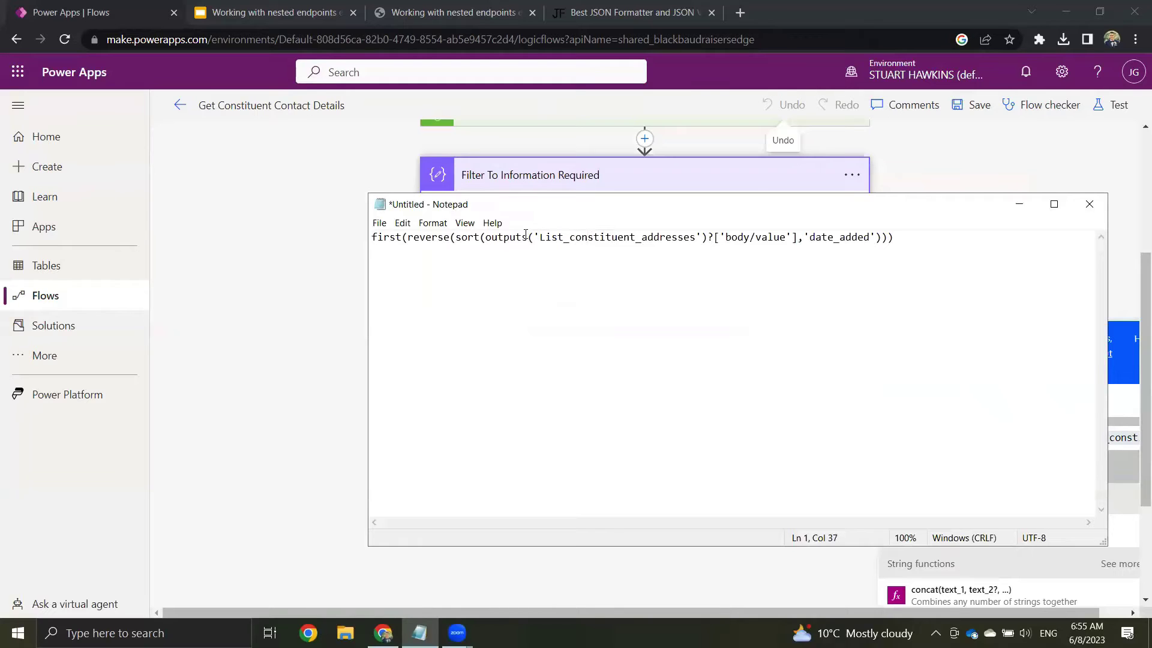
Step: Examine the outputs('List_constituent_addresses')?['body/value'] part of the expression in Notepad alongside the List constituent addresses action in the flow
{"action": "left_click_drag", "start_coordinate": [486, 237], "coordinate": [703, 247]}
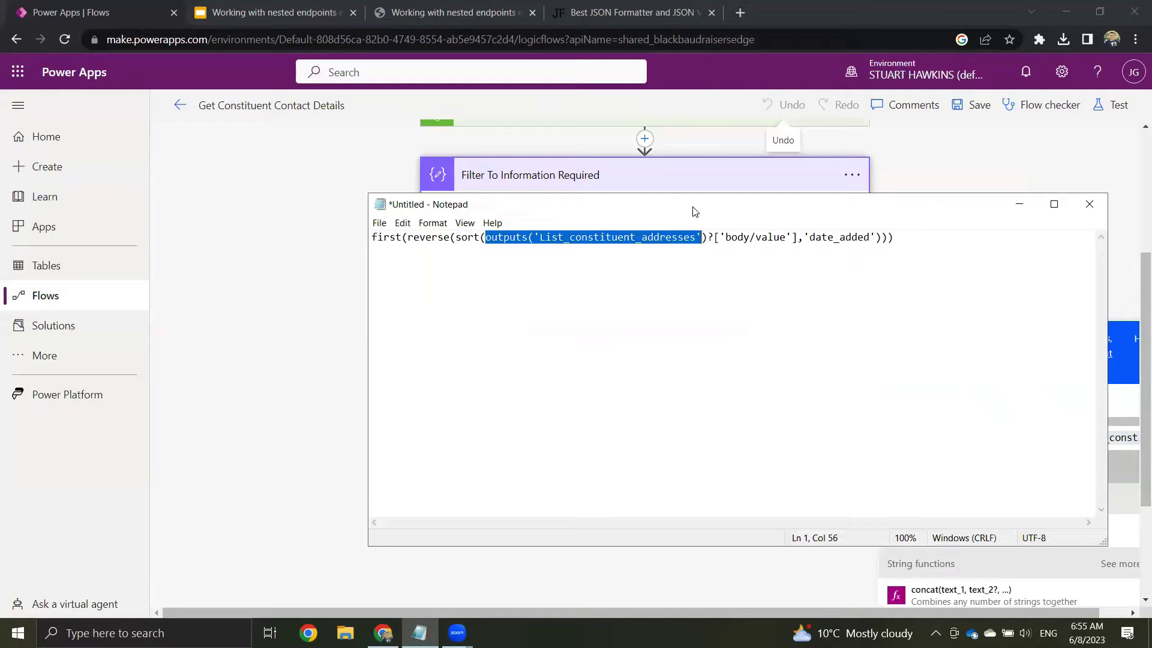
{"action": "left_click_drag", "start_coordinate": [693, 211], "coordinate": [679, 341]}
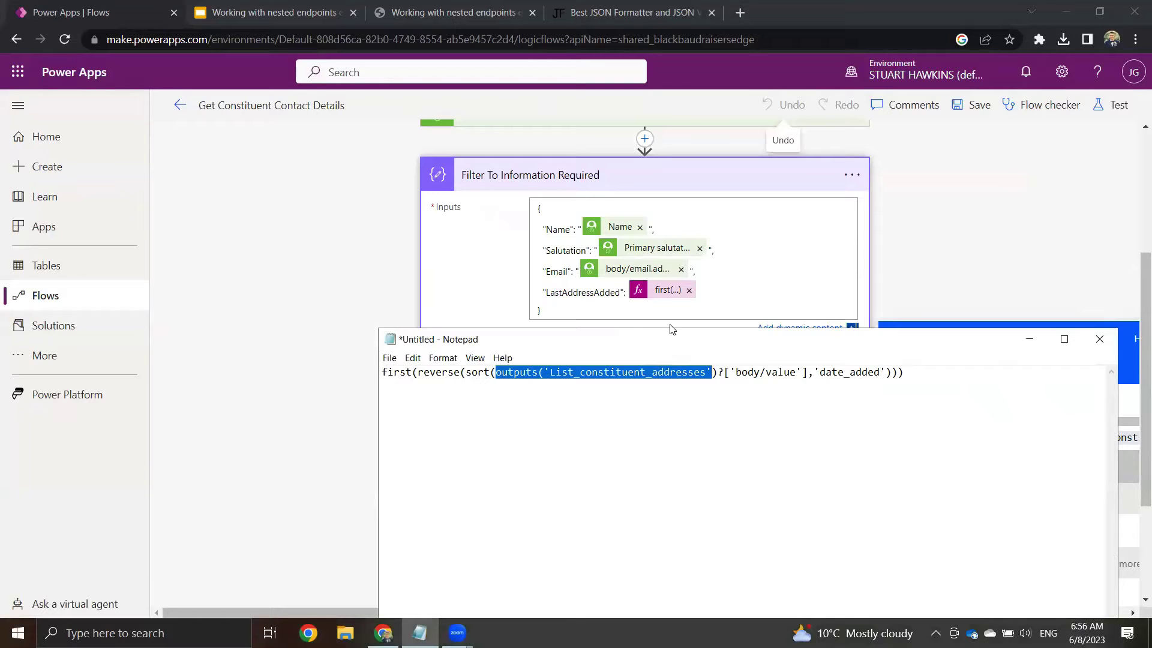
{"action": "left_click_drag", "start_coordinate": [671, 331], "coordinate": [665, 209]}
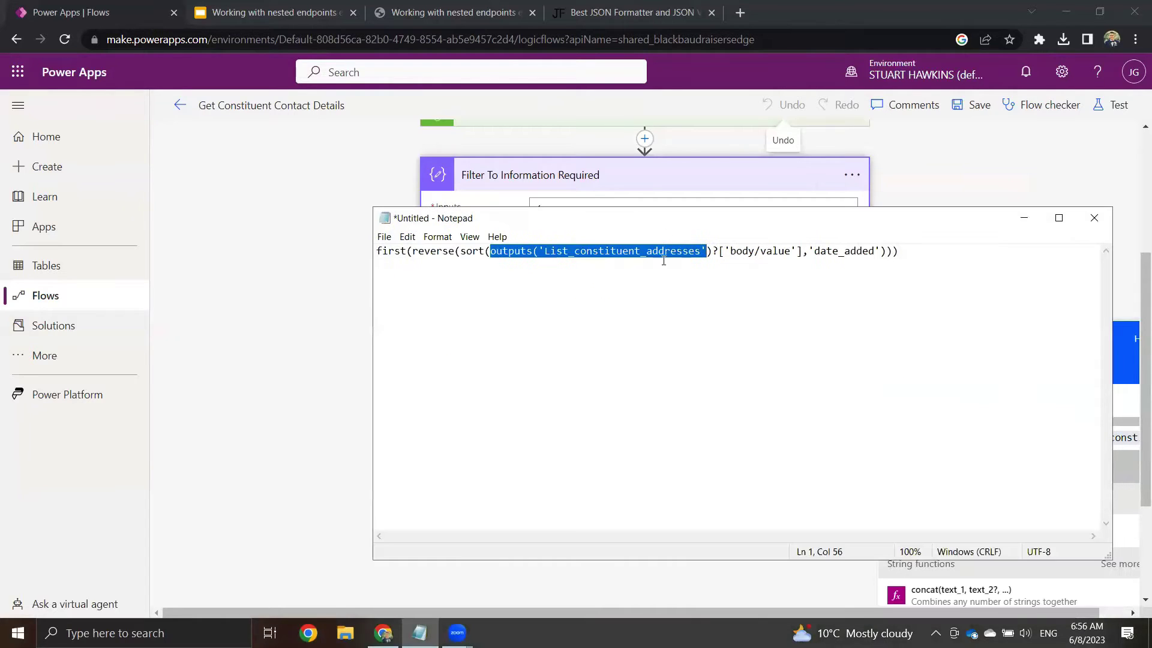
{"action": "left_click", "coordinate": [664, 251]}
{"action": "left_click", "coordinate": [576, 252]}
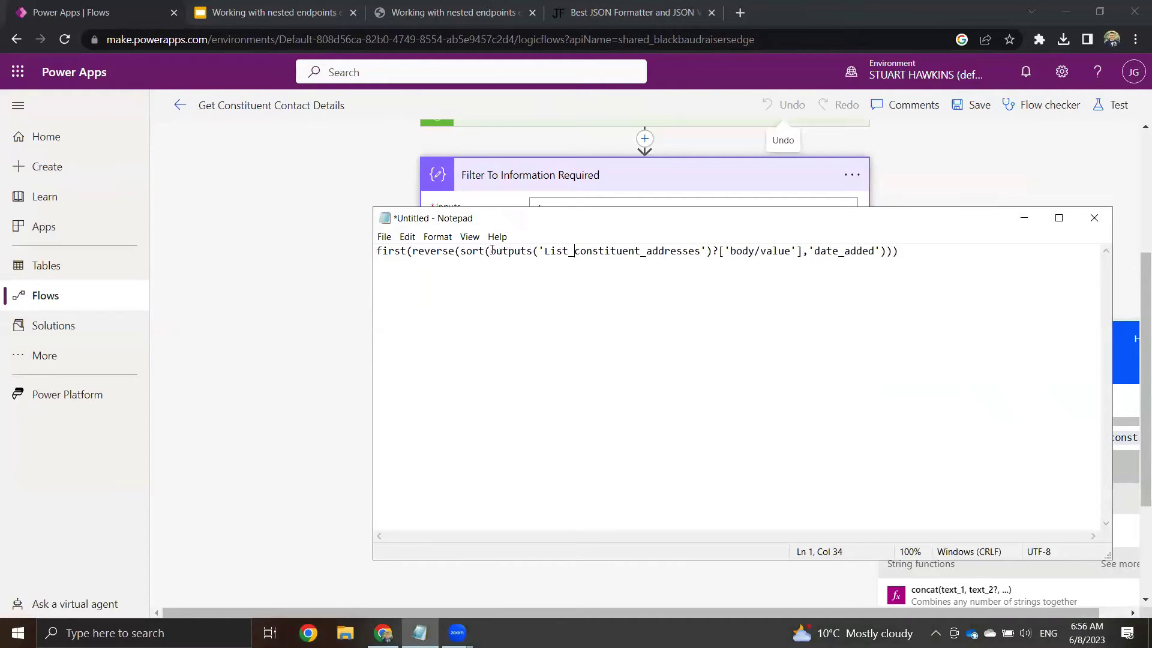
{"action": "left_click_drag", "start_coordinate": [490, 251], "coordinate": [802, 253]}
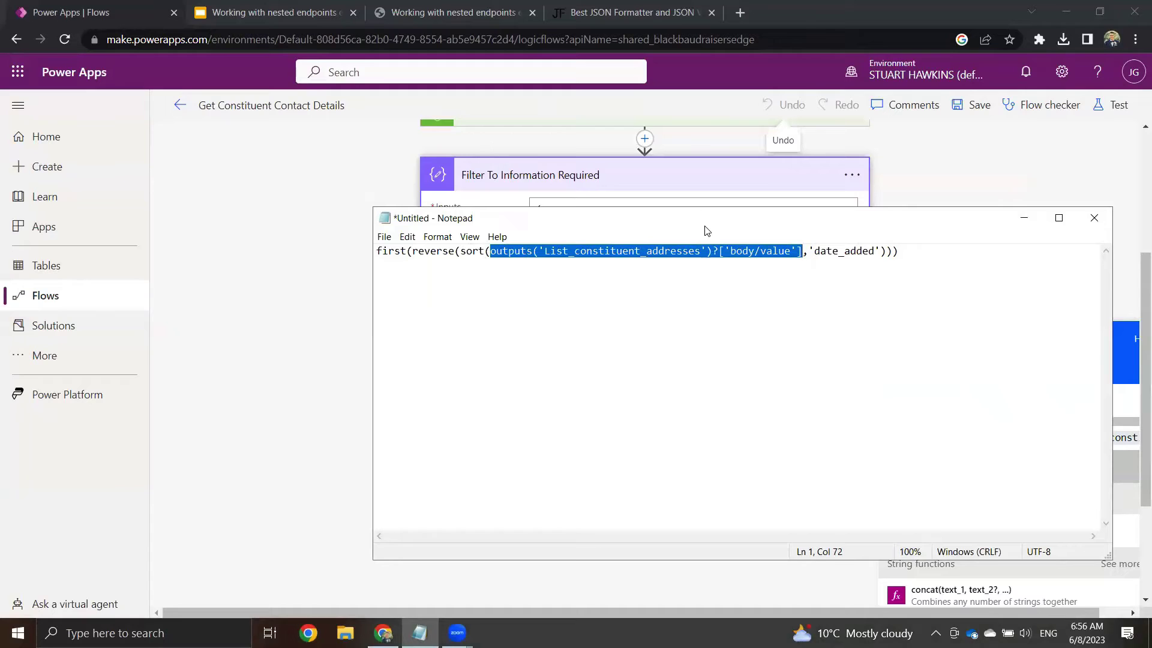
{"action": "left_click_drag", "start_coordinate": [706, 231], "coordinate": [756, 315]}
{"action": "scroll", "coordinate": [522, 251], "scroll_direction": "up", "scroll_amount": 3}
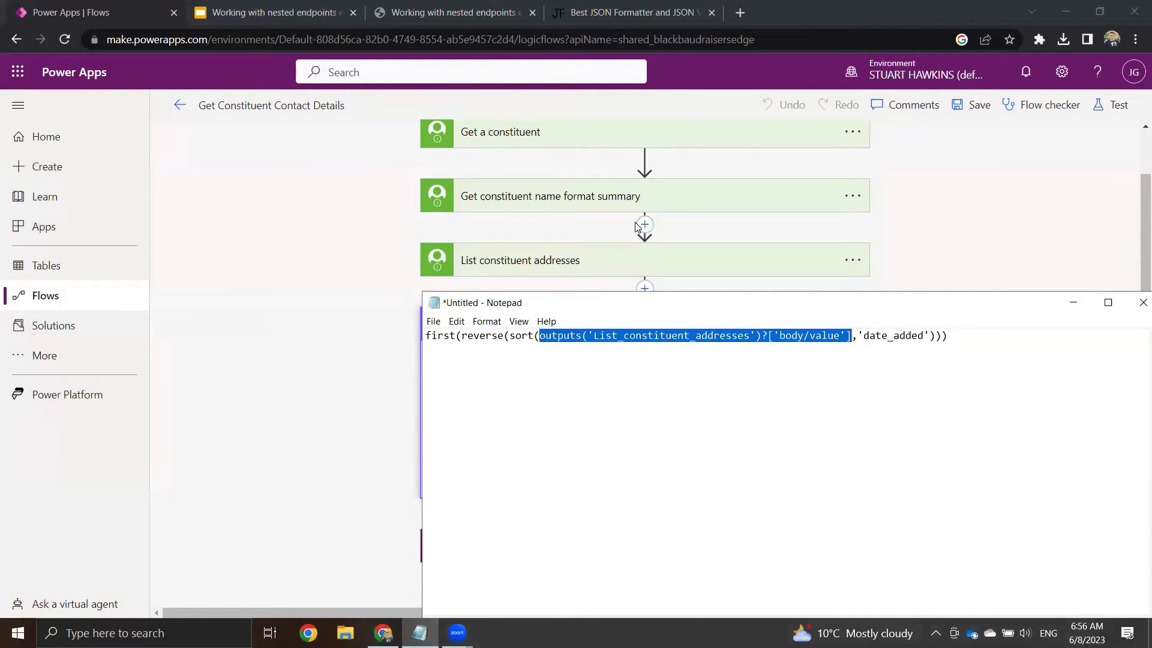
{"action": "scroll", "coordinate": [642, 228], "scroll_direction": "down", "scroll_amount": 3}
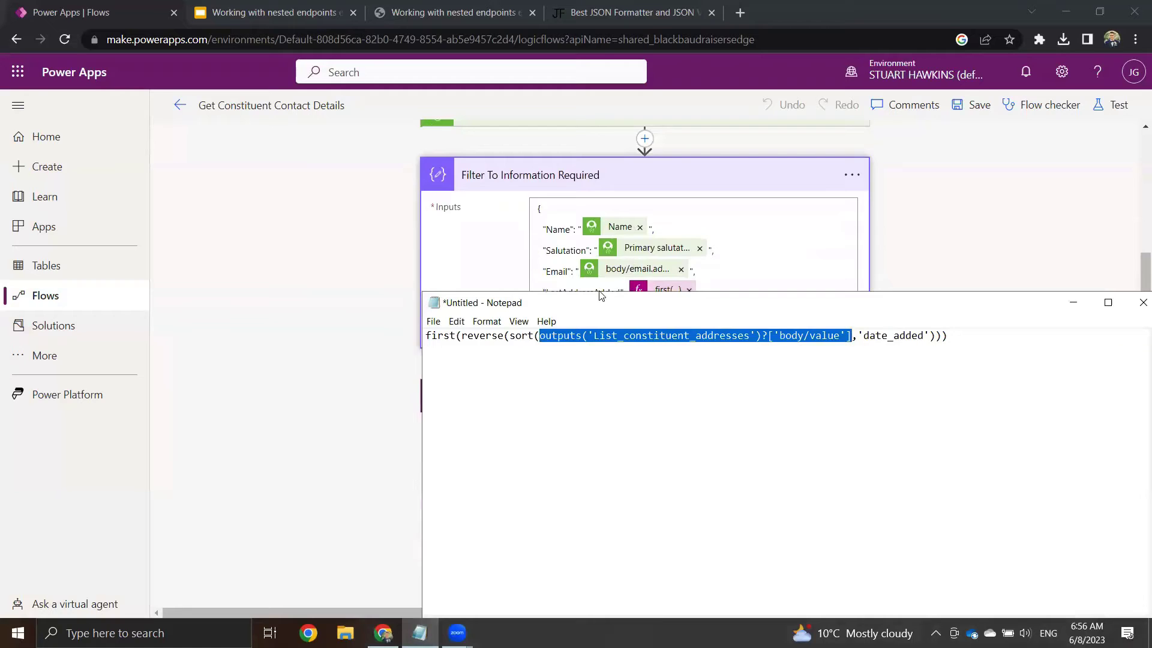
Step: Identify the innermost sort function in the expression and add the note "1. Sort" below it, separated by a blank line
{"action": "left_click_drag", "start_coordinate": [600, 307], "coordinate": [533, 265]}
{"action": "double_click", "coordinate": [454, 294]}
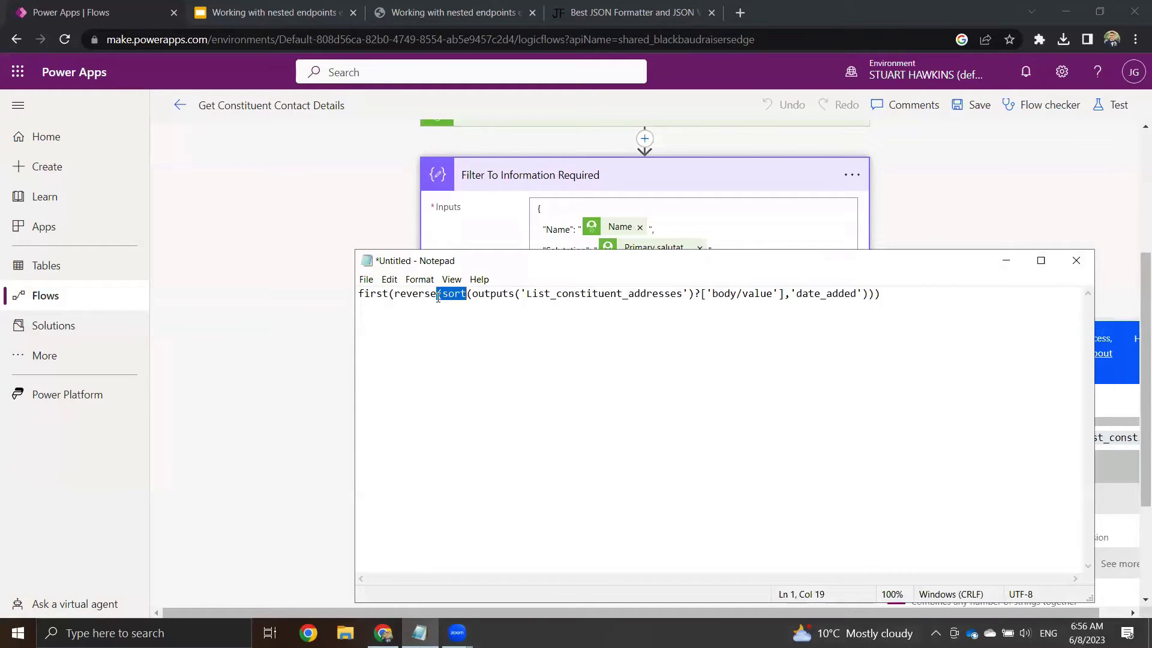
{"action": "left_click", "coordinate": [437, 294]}
{"action": "key", "text": "Return"}
{"action": "key", "text": "Return"}
{"action": "type", "text": "1. Sort"}
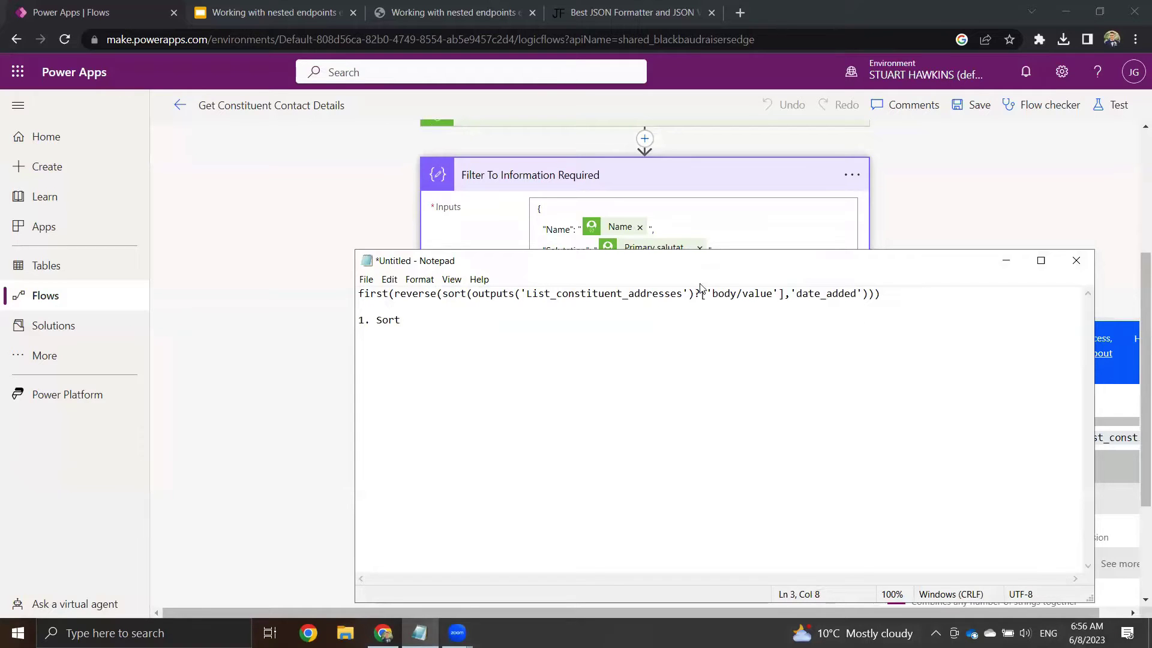
Step: Examine the sort function's two arguments in the expression: the address list output and the 'date_added' key
{"action": "double_click", "coordinate": [457, 294]}
{"action": "double_click", "coordinate": [821, 294]}
{"action": "left_click", "coordinate": [807, 294]}
{"action": "double_click", "coordinate": [800, 294]}
{"action": "left_click_drag", "start_coordinate": [785, 294], "coordinate": [519, 292]}
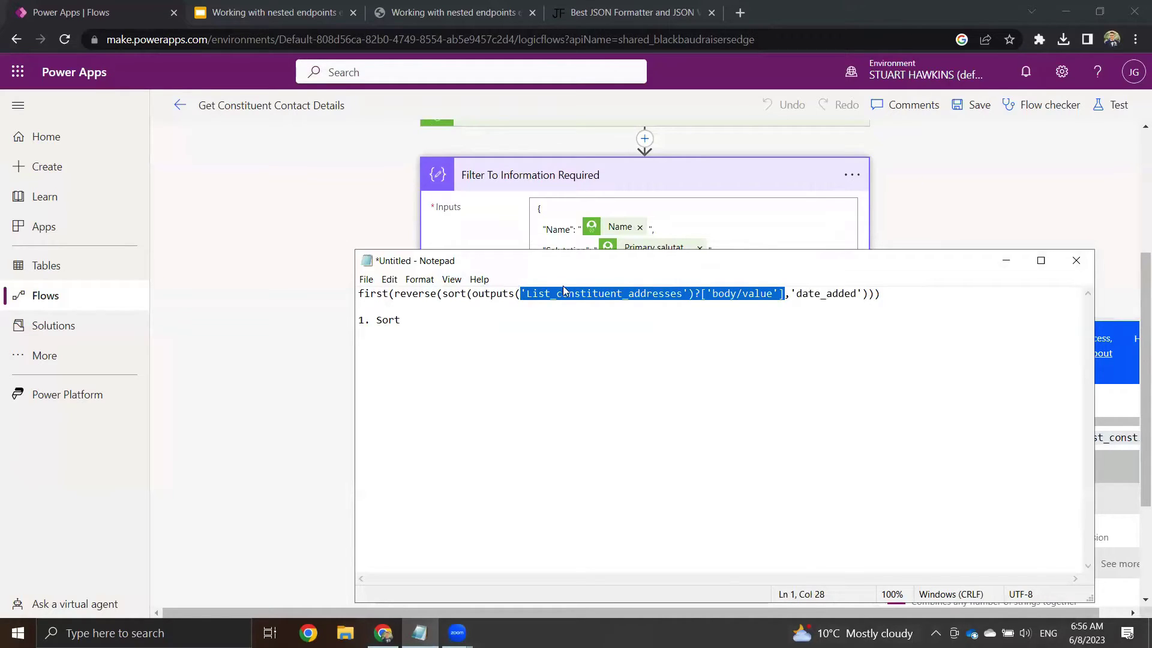
{"action": "left_click", "coordinate": [511, 294]}
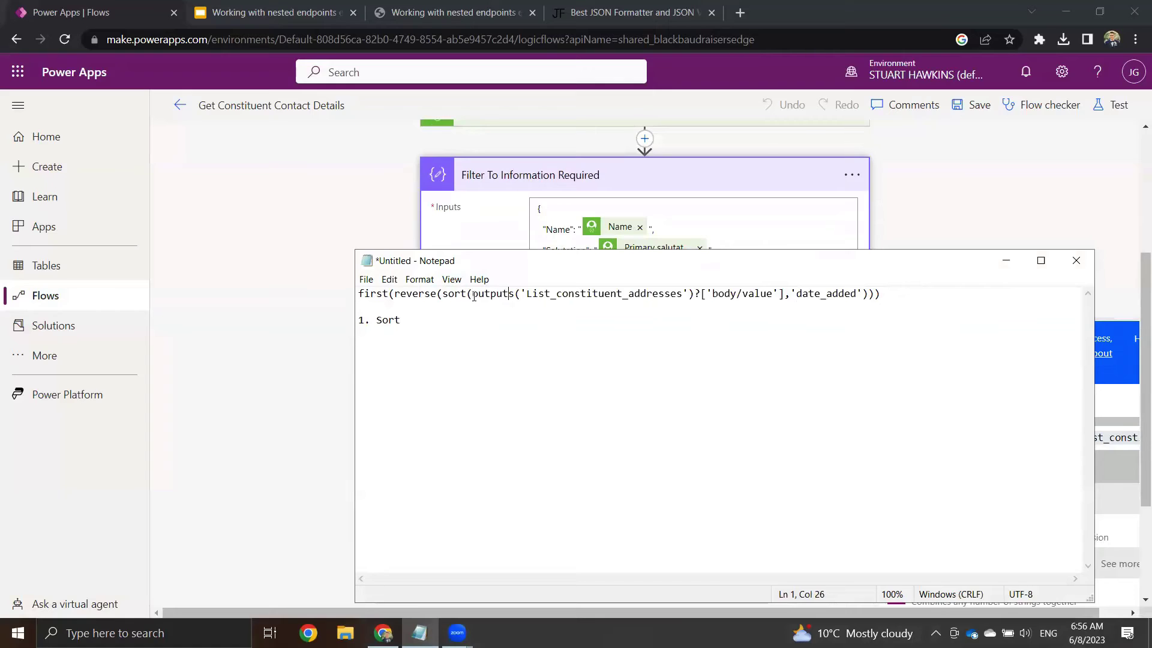
{"action": "left_click", "coordinate": [837, 294]}
{"action": "left_click_drag", "start_coordinate": [791, 295], "coordinate": [866, 297]}
Step: Add the line "3. Reverse" beneath the Sort note in Notepad
{"action": "left_click", "coordinate": [444, 316]}
{"action": "type", "text": "3. Reverse"}
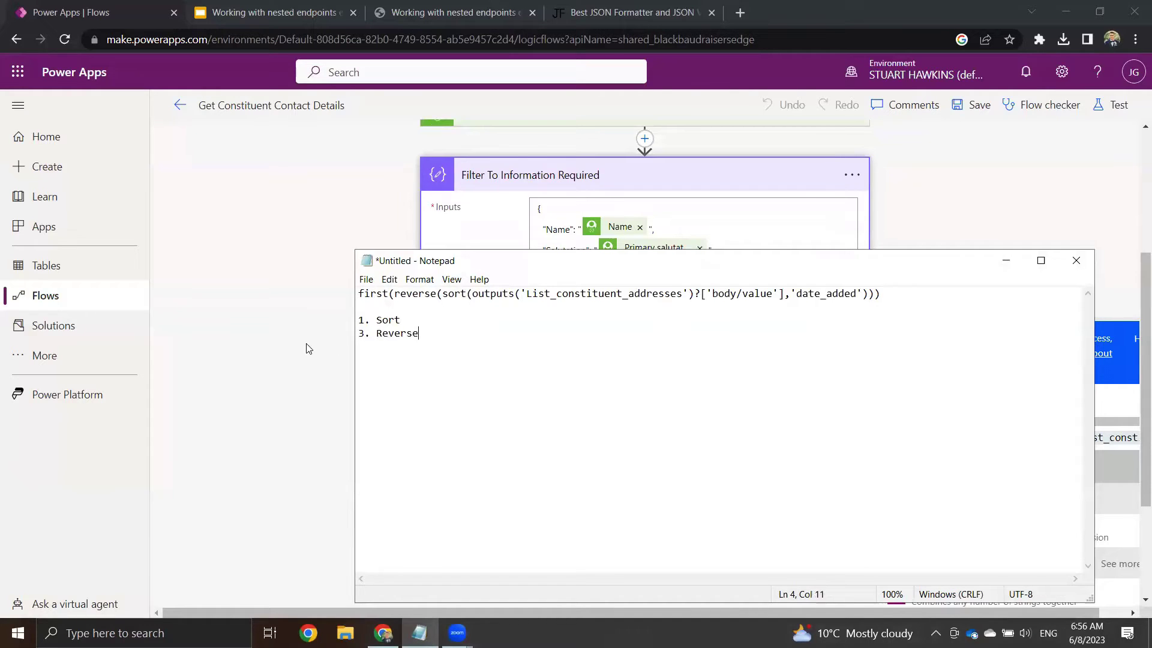
{"action": "left_click", "coordinate": [420, 279]}
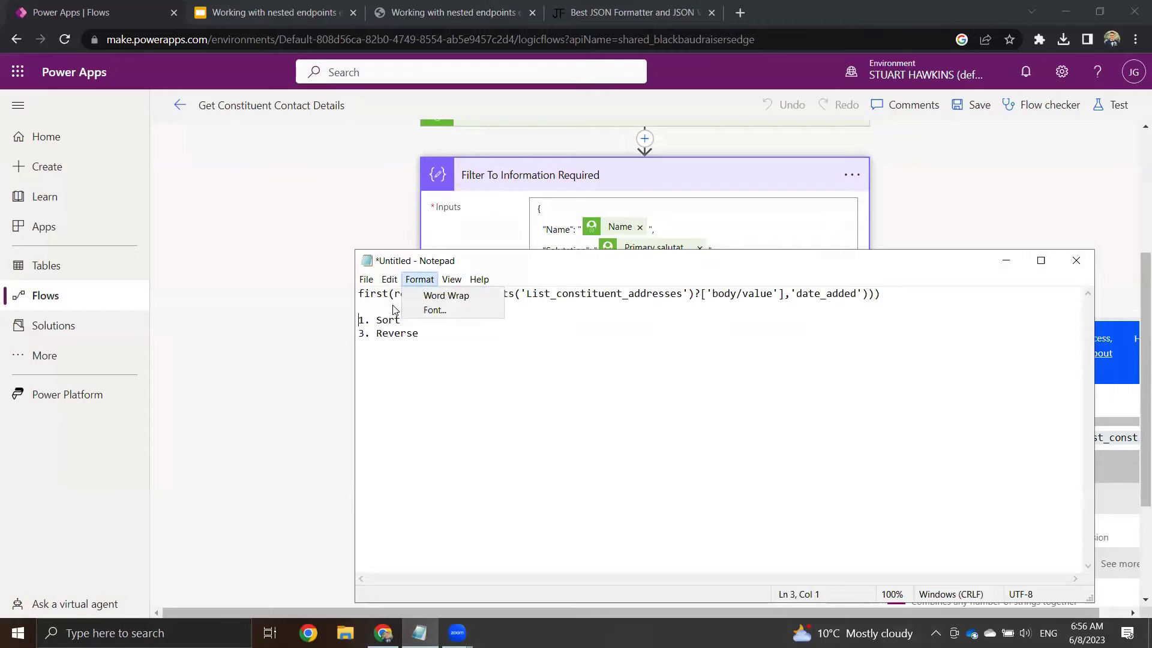
{"action": "left_click", "coordinate": [396, 307]}
Step: Review the sort and reverse functions in the expression and add the line "3. first" below the Reverse note
{"action": "double_click", "coordinate": [425, 295]}
{"action": "double_click", "coordinate": [452, 295]}
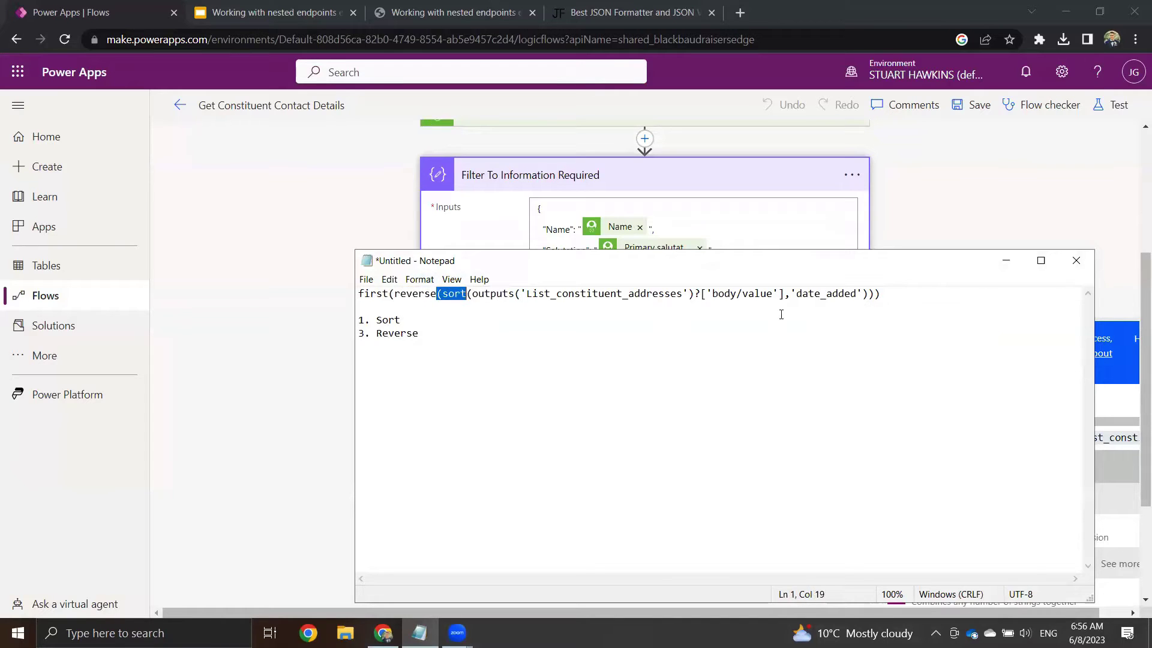
{"action": "double_click", "coordinate": [416, 294]}
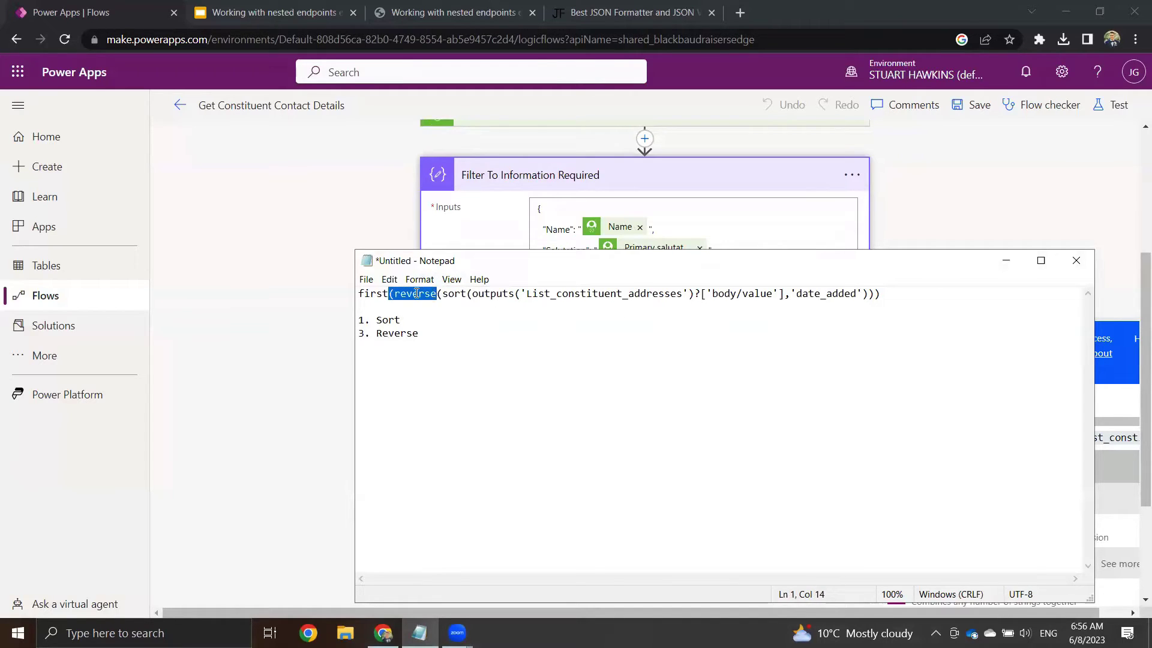
{"action": "left_click", "coordinate": [448, 351]}
{"action": "type", "text": "3. f"}
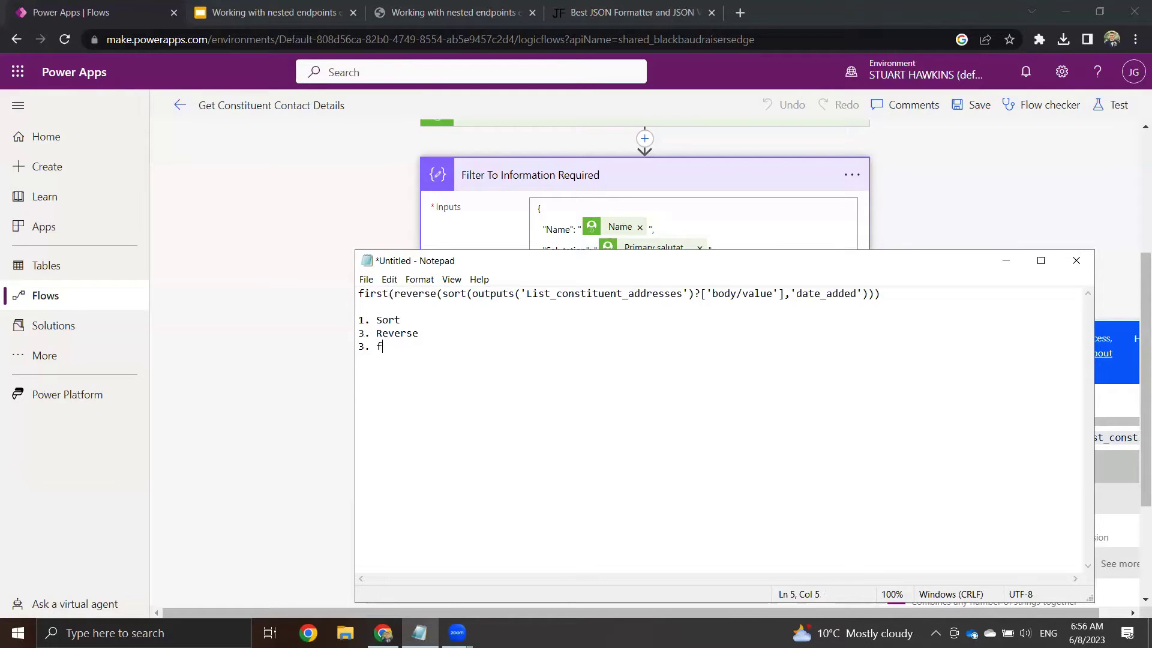
{"action": "type", "text": "irst"}
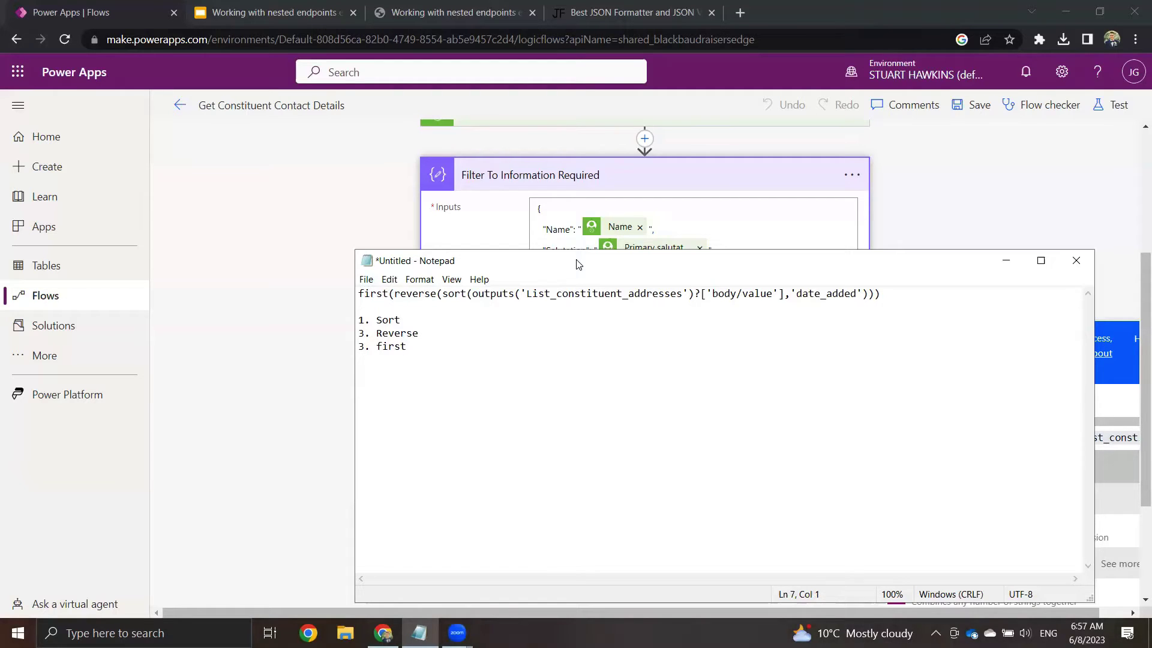
Step: Uncover the Filter To Information Required inputs behind Notepad and compare the nested expression with the numbered notes
{"action": "left_click_drag", "start_coordinate": [577, 264], "coordinate": [568, 320]}
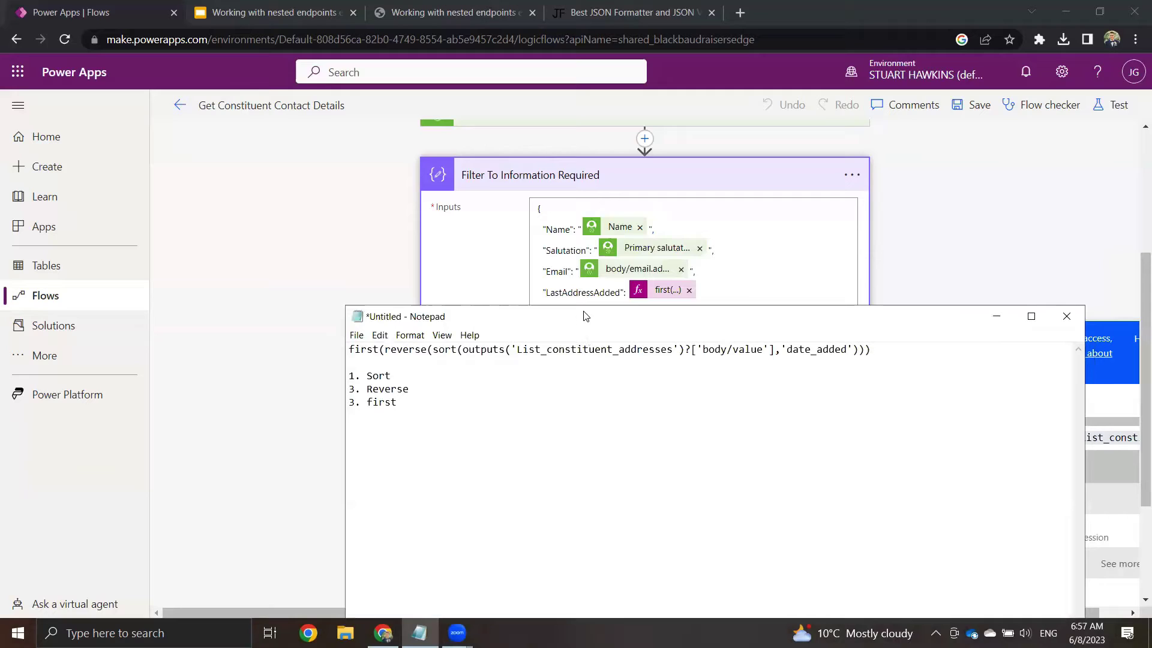
{"action": "double_click", "coordinate": [435, 351]}
{"action": "left_click", "coordinate": [350, 375]}
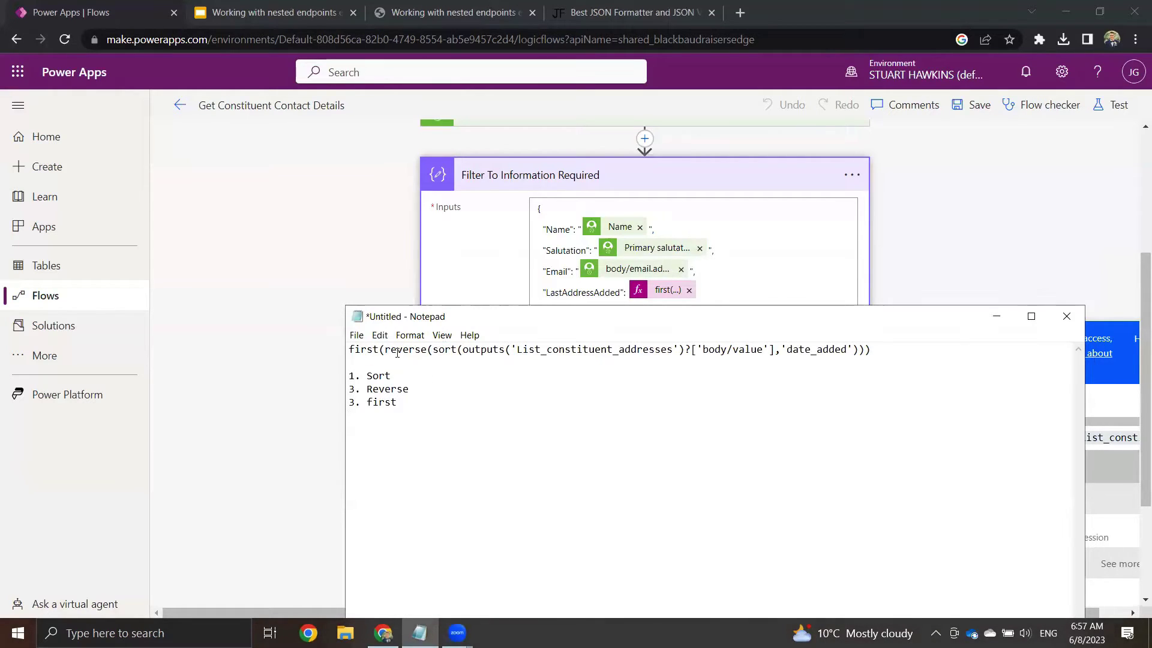
Step: Compare the nested expression in Notepad with the expression behind the LastAddressAdded value in Filter To Information Required
{"action": "left_click_drag", "start_coordinate": [895, 349], "coordinate": [349, 351]}
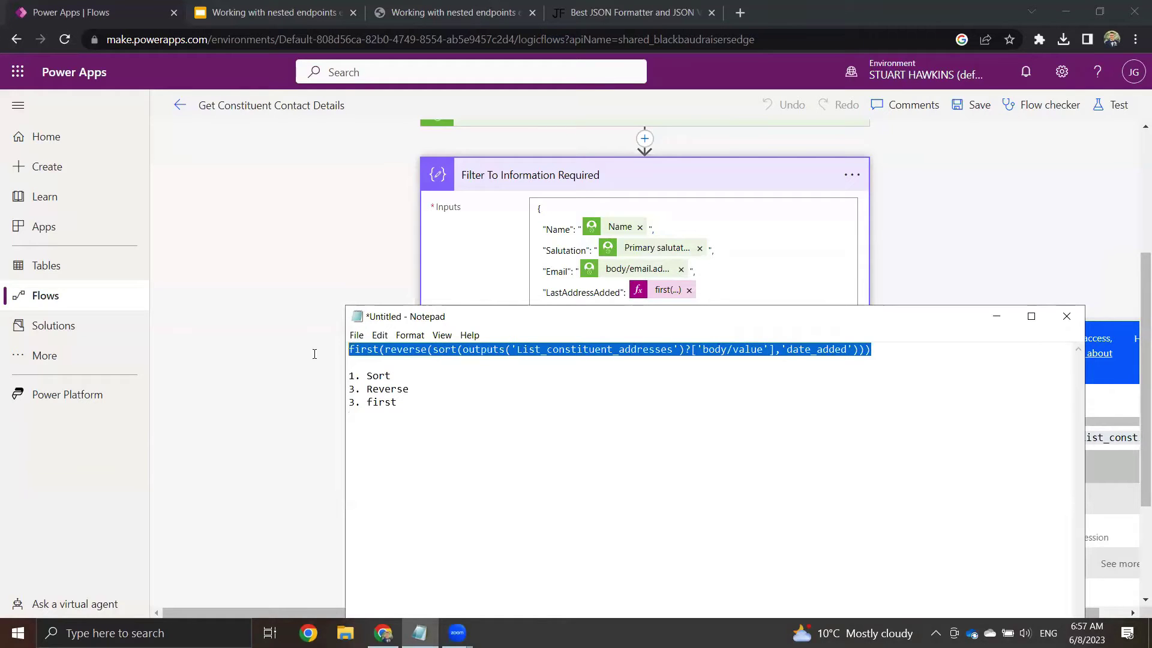
{"action": "left_click", "coordinate": [667, 289]}
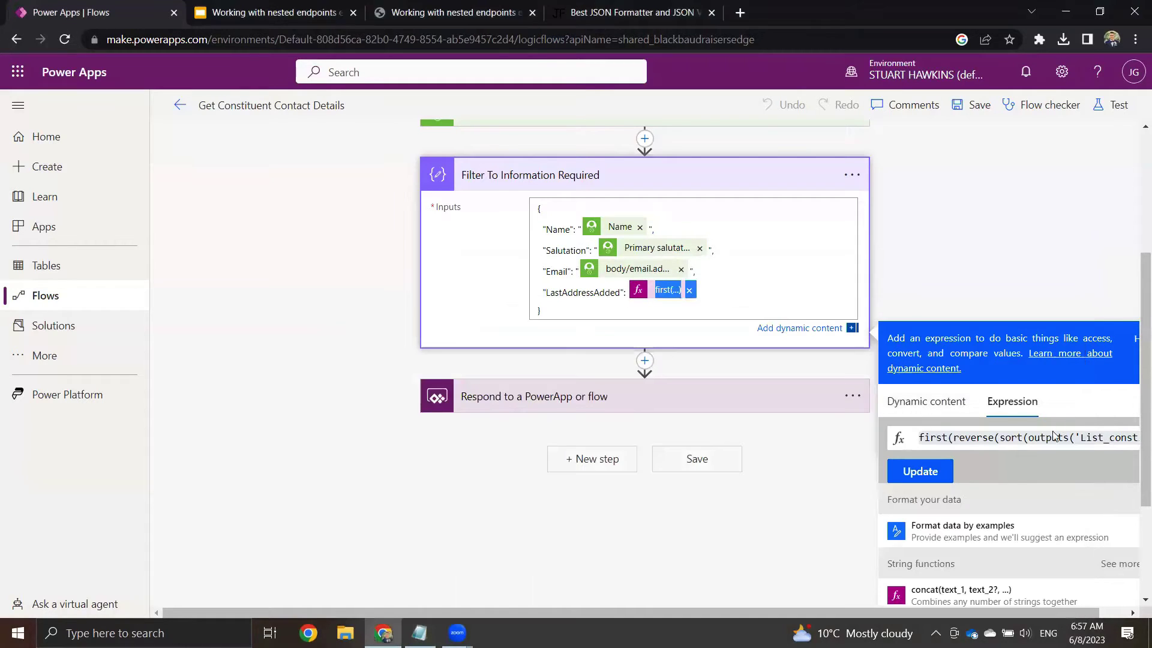
{"action": "left_click", "coordinate": [960, 439]}
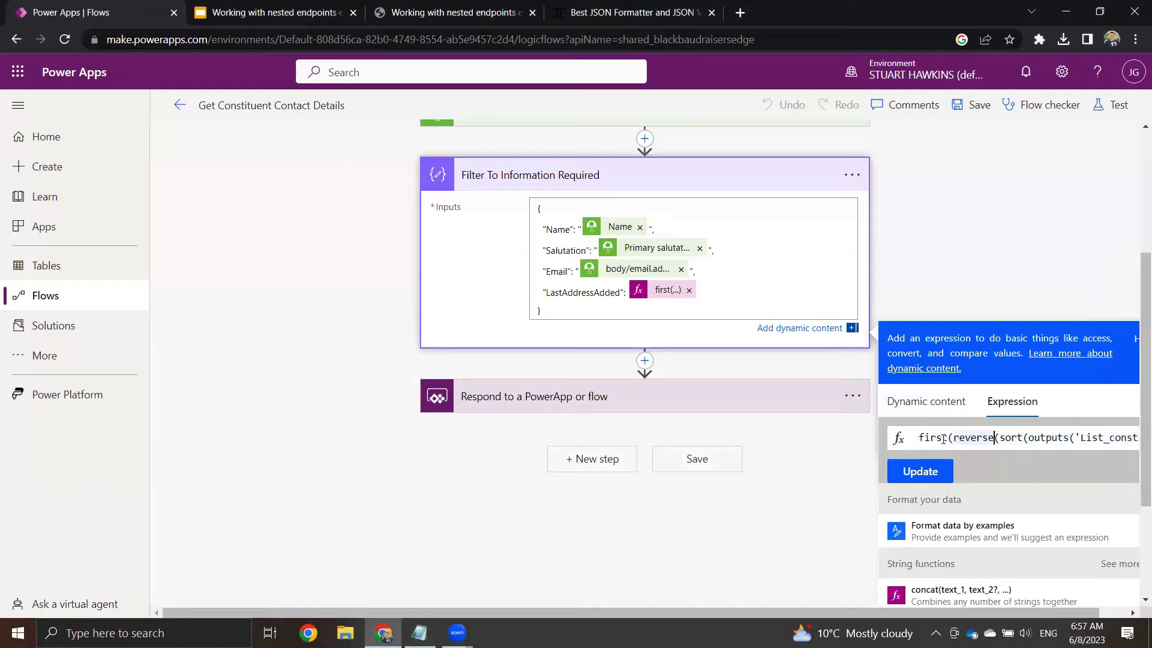
{"action": "left_click_drag", "start_coordinate": [937, 439], "coordinate": [912, 440]}
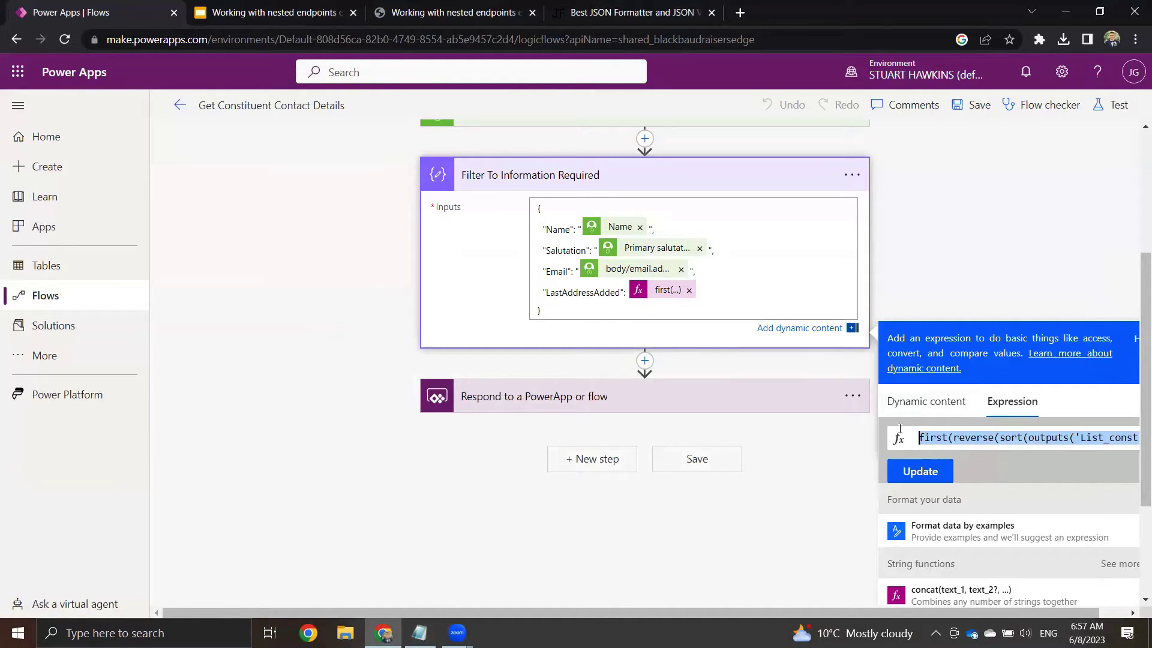
Step: Bring the Notepad notes back over the flow and review the Sort, Reverse and first sequence beneath the expression
{"action": "left_click", "coordinate": [419, 632]}
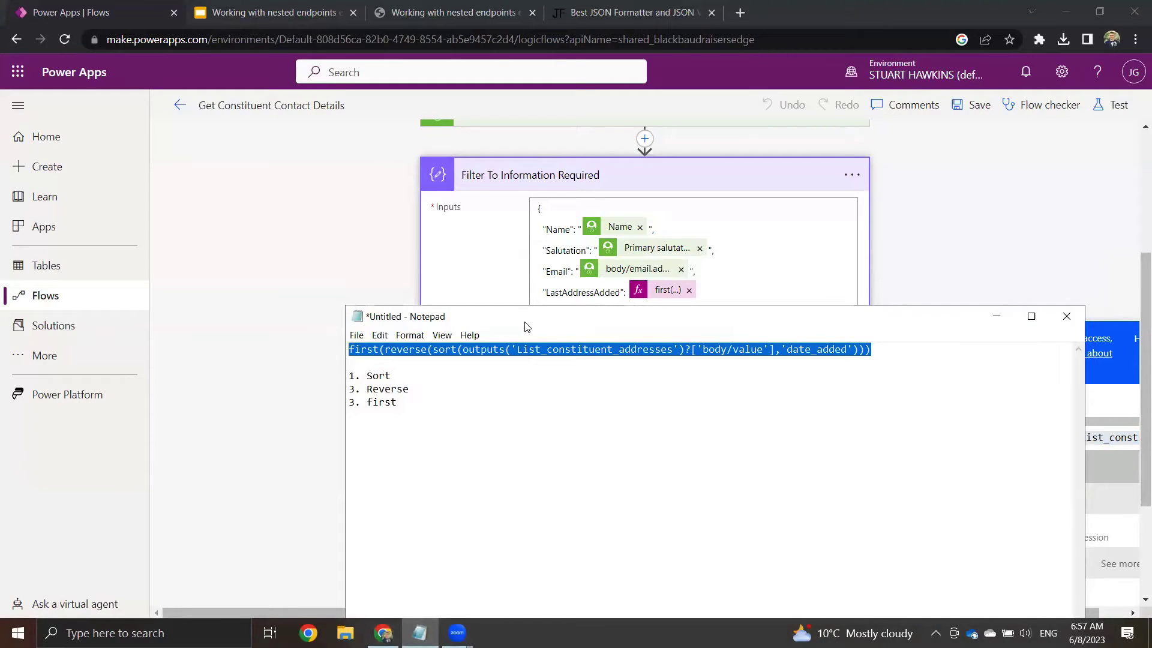
{"action": "left_click_drag", "start_coordinate": [525, 326], "coordinate": [464, 333]}
{"action": "left_click", "coordinate": [318, 384]}
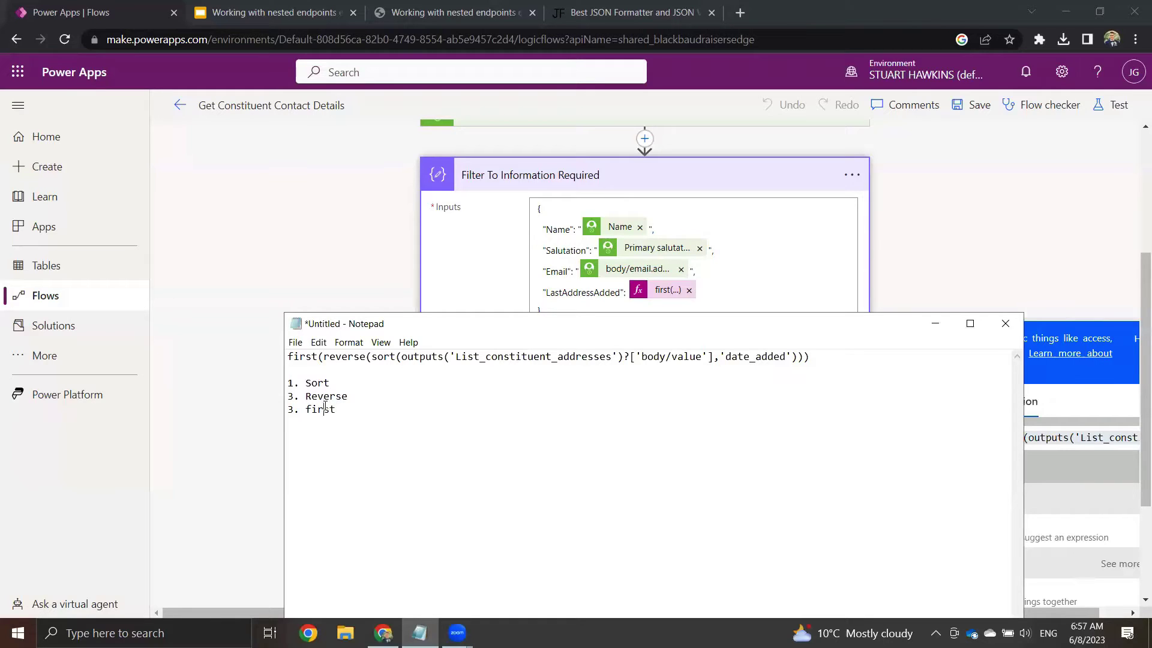
{"action": "left_click", "coordinate": [478, 412]}
{"action": "left_click", "coordinate": [341, 253]}
Step: Leave the Get Constituent Contact Details flow without saving and return to the list of cloud flows
{"action": "left_click", "coordinate": [623, 305]}
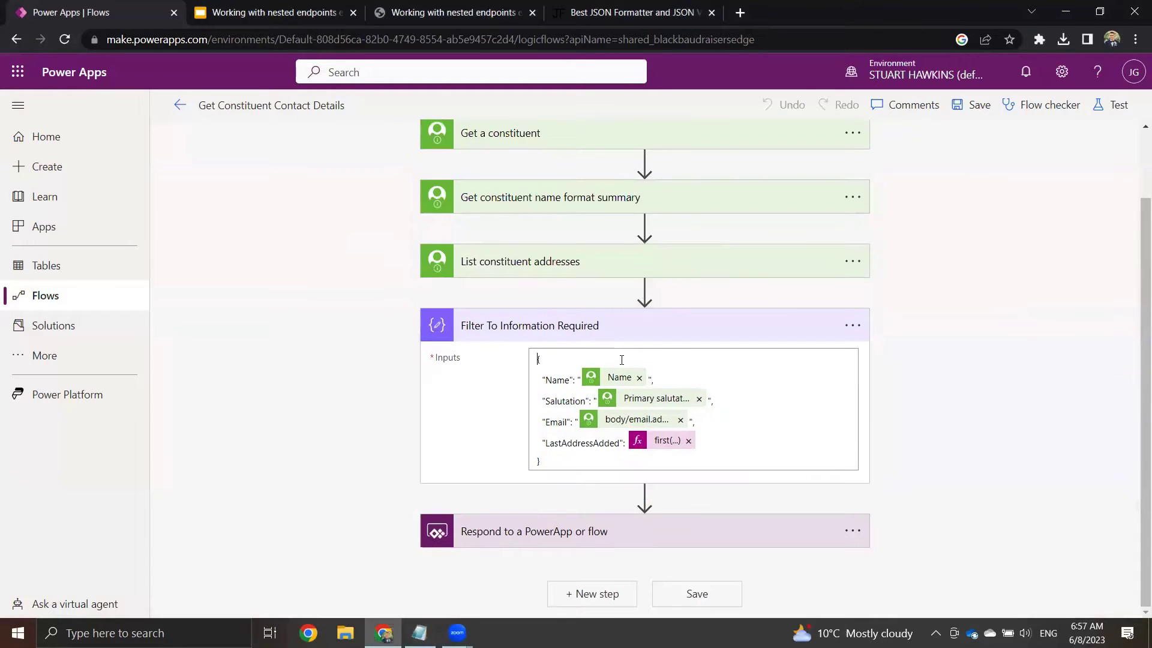
{"action": "scroll", "coordinate": [737, 368], "scroll_direction": "up", "scroll_amount": 2}
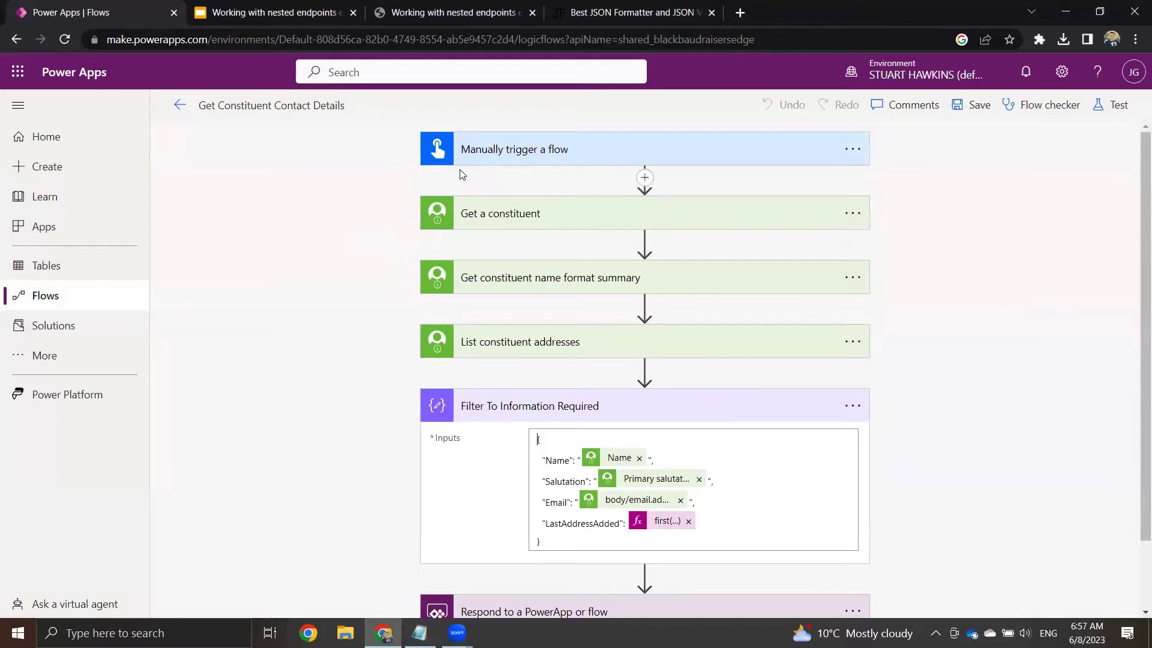
{"action": "left_click", "coordinate": [180, 105]}
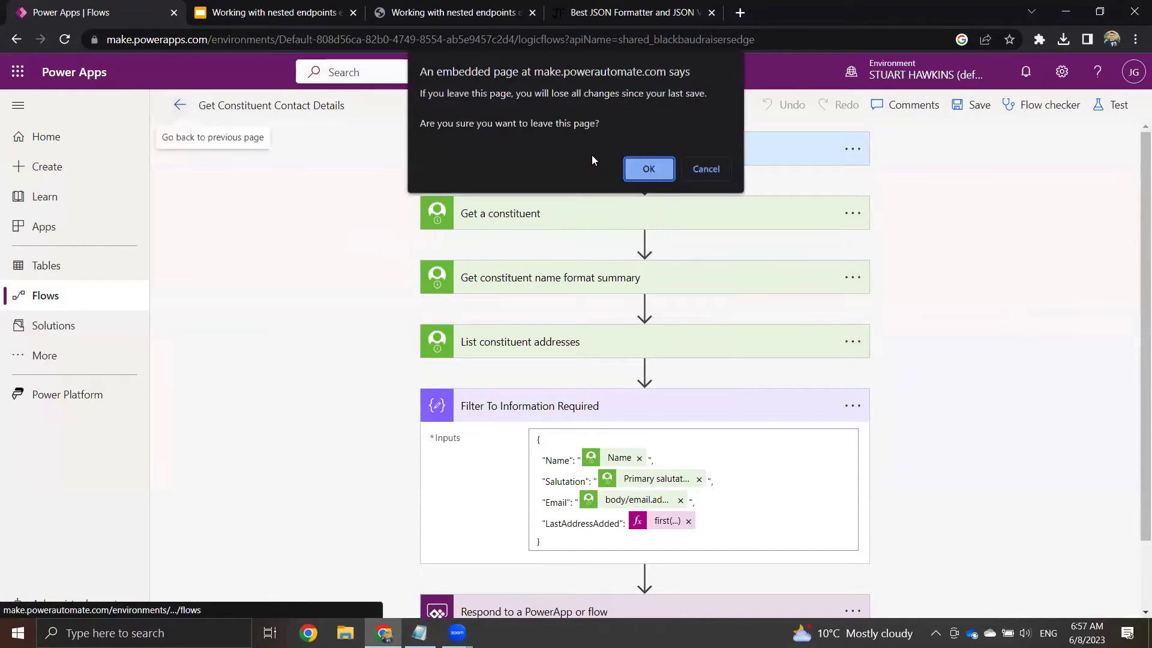
{"action": "left_click", "coordinate": [625, 163]}
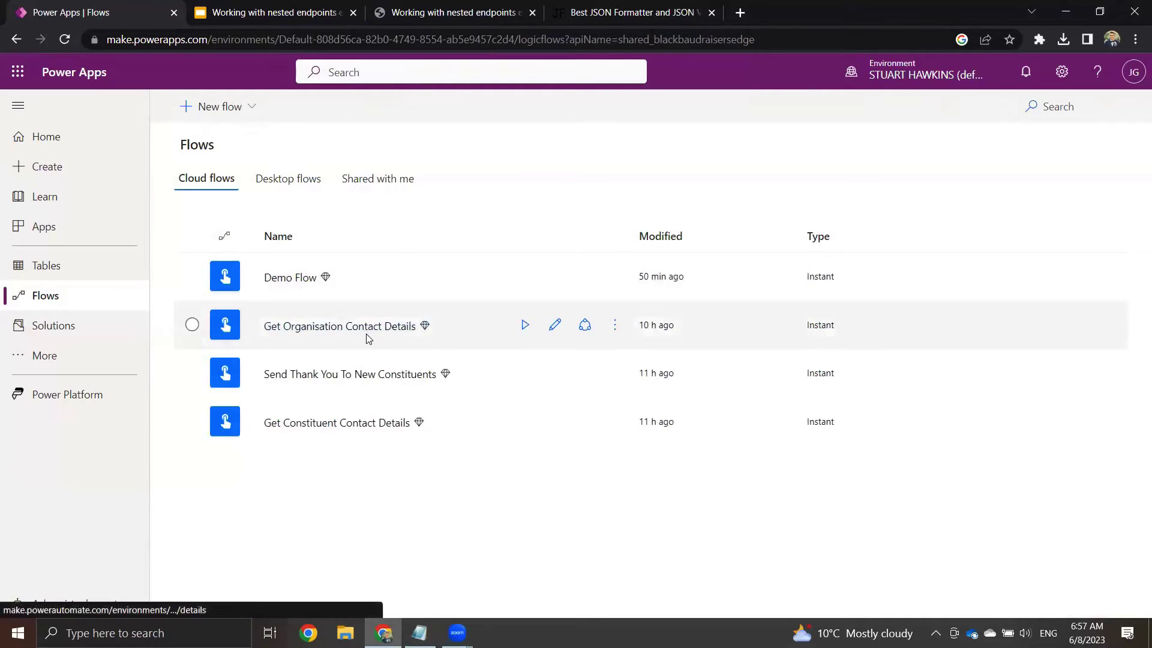
Step: Open the Get Organisation Contact Details flow, look over its details and run history, and start editing it
{"action": "left_click", "coordinate": [369, 329]}
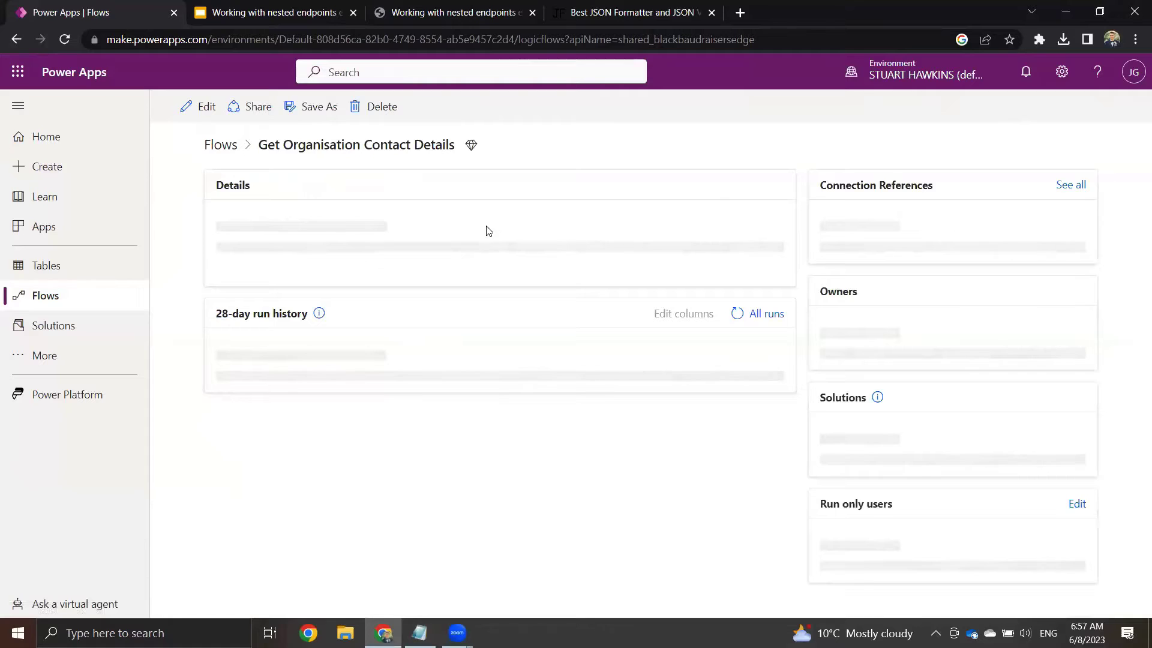
{"action": "scroll", "coordinate": [552, 321], "scroll_direction": "down", "scroll_amount": 5}
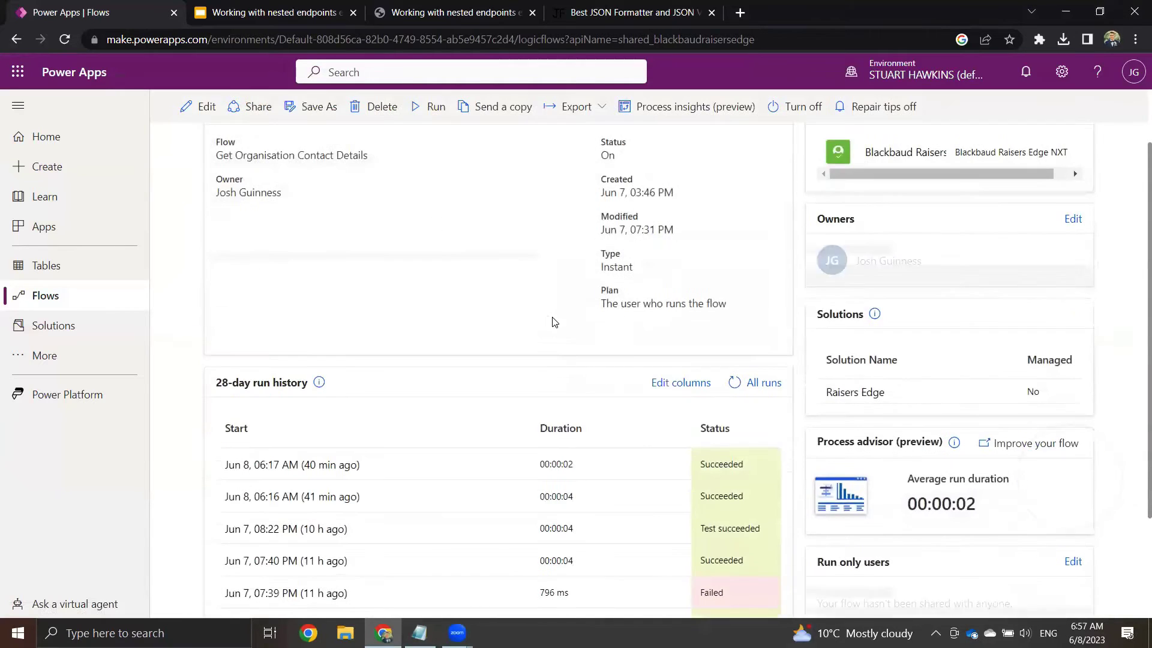
{"action": "scroll", "coordinate": [234, 166], "scroll_direction": "up", "scroll_amount": 5}
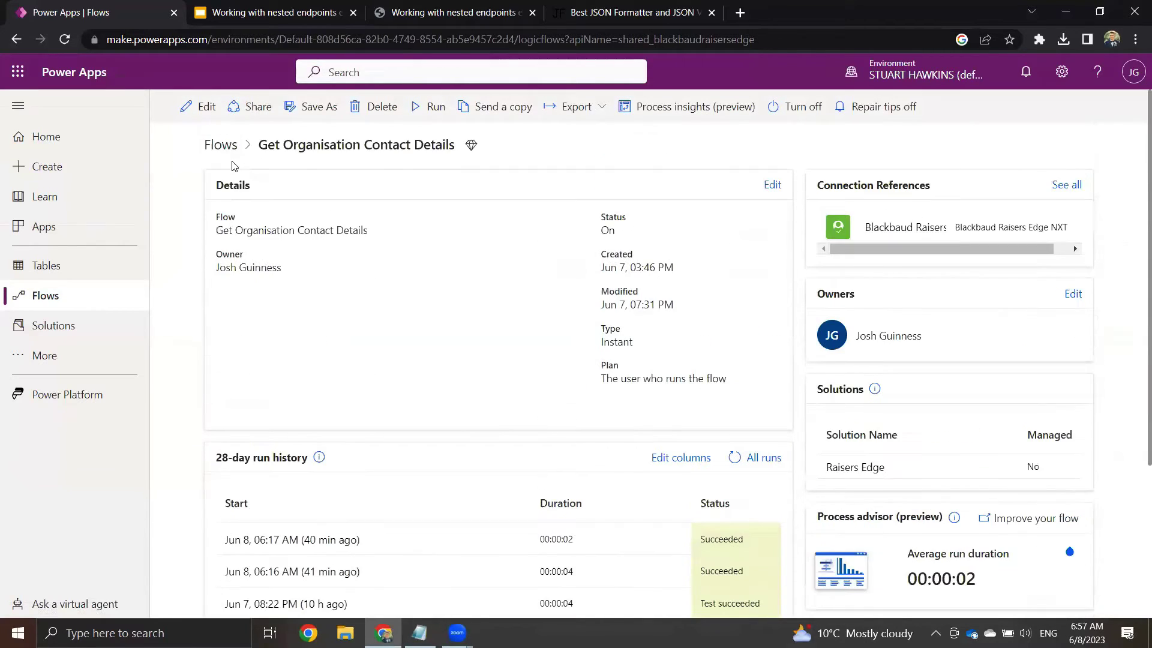
{"action": "left_click", "coordinate": [195, 114]}
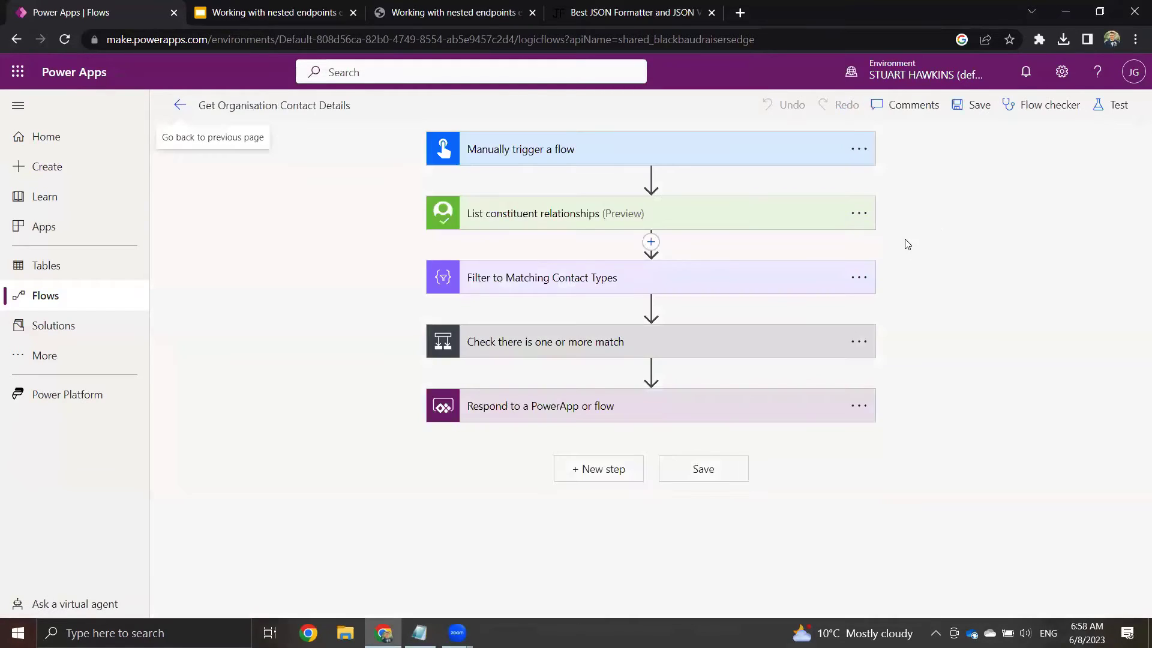
Step: Expand the Manually trigger a flow step, examine its ConstituentID and ContactType inputs, and collapse it again
{"action": "left_click", "coordinate": [578, 151]}
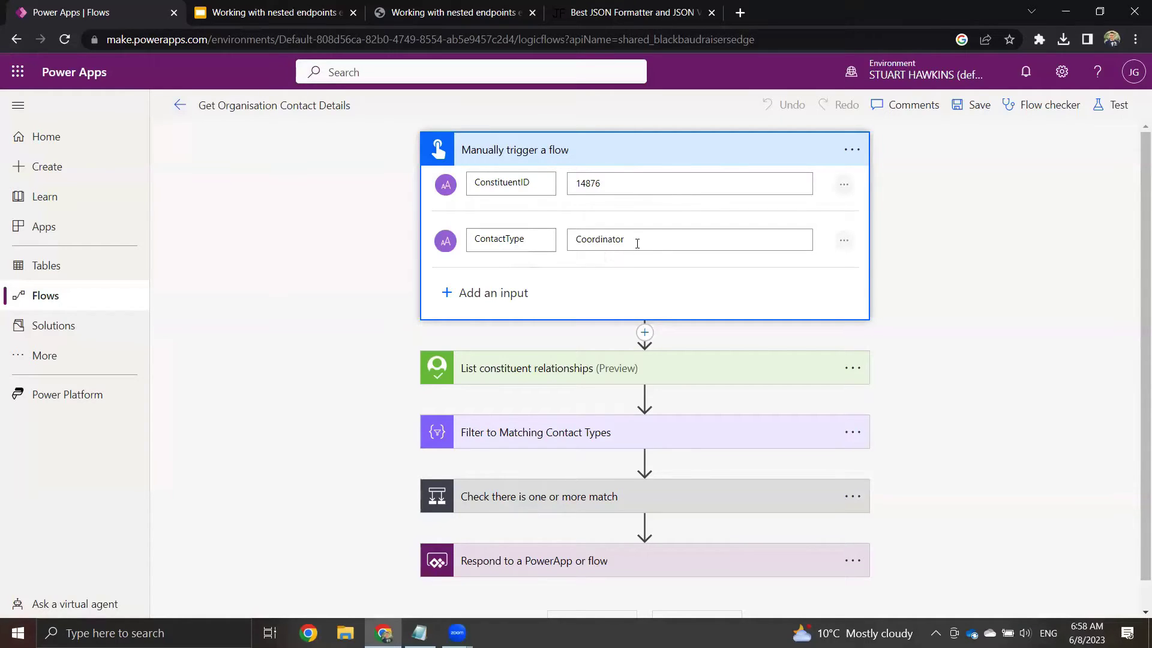
{"action": "scroll", "coordinate": [637, 239], "scroll_direction": "down", "scroll_amount": 1}
{"action": "scroll", "coordinate": [643, 247], "scroll_direction": "up", "scroll_amount": 1}
{"action": "left_click", "coordinate": [624, 150]}
Step: Expand List constituent relationships and check how its Constituent ID is supplied by the trigger
{"action": "left_click", "coordinate": [589, 216]}
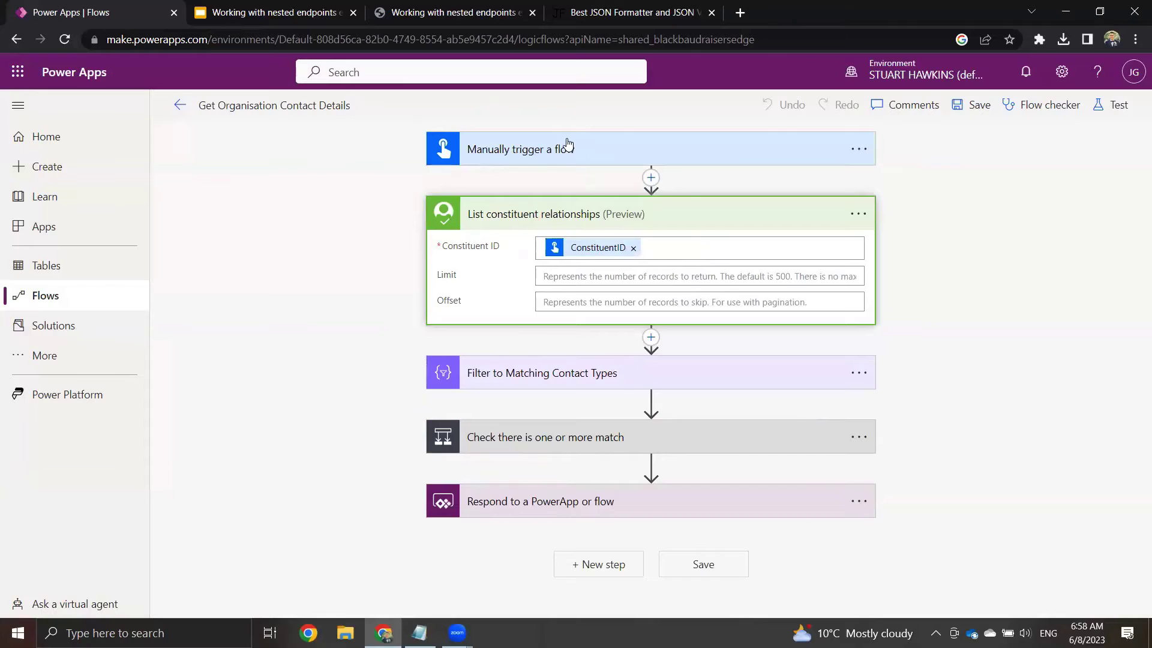
{"action": "left_click", "coordinate": [537, 151]}
{"action": "left_click", "coordinate": [531, 151]}
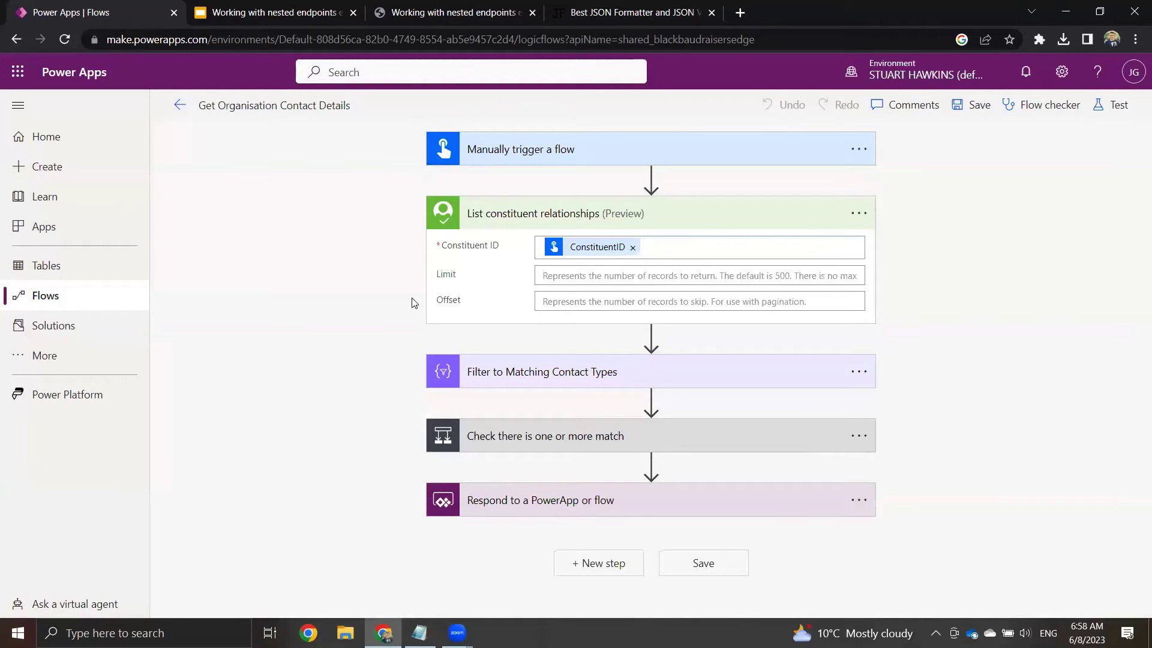
Step: Expand Filter to Matching Contact Types and compare its Contact type condition with the trigger's ContactType input
{"action": "left_click", "coordinate": [435, 365]}
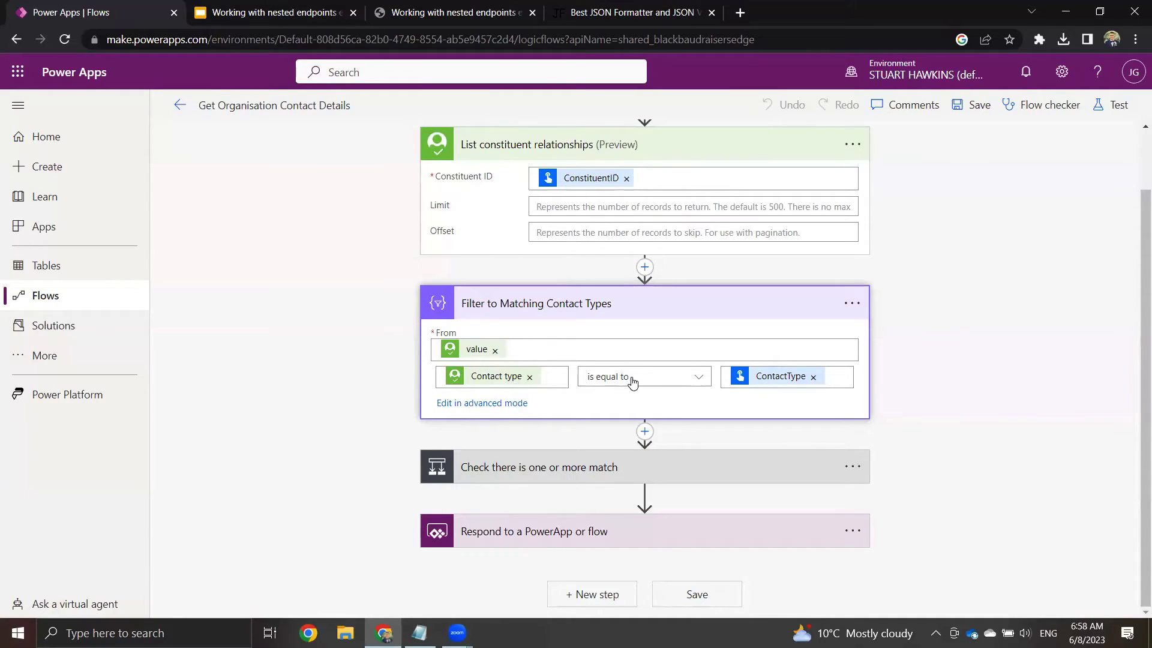
{"action": "scroll", "coordinate": [636, 198], "scroll_direction": "up", "scroll_amount": 1}
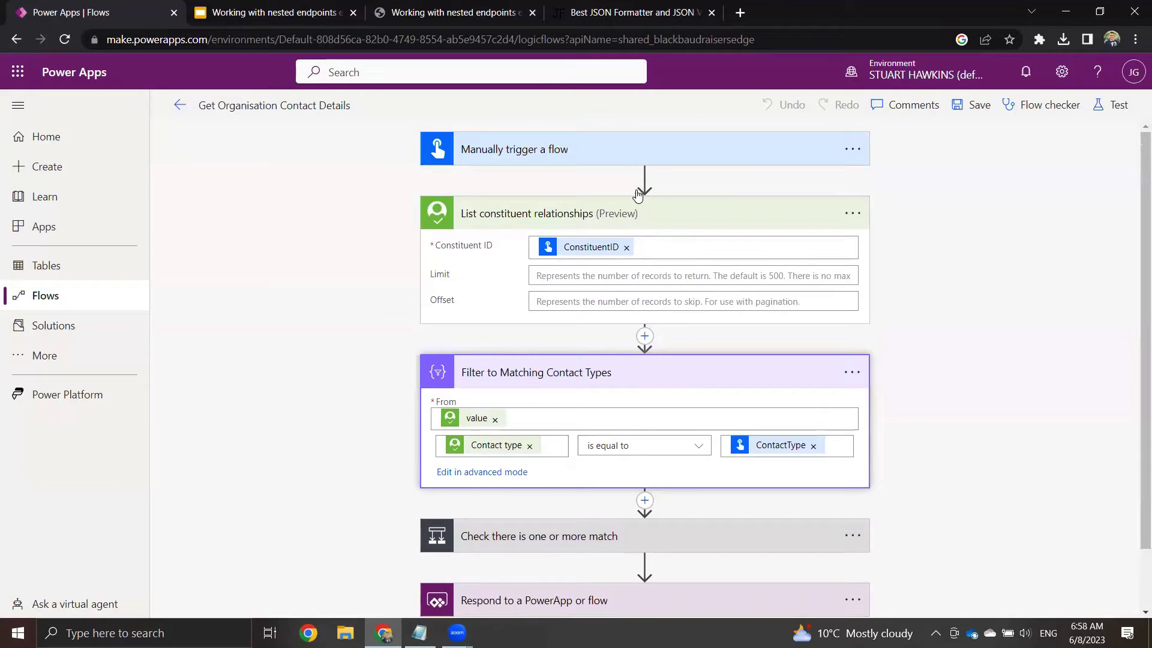
{"action": "left_click", "coordinate": [620, 158]}
{"action": "left_click", "coordinate": [629, 239]}
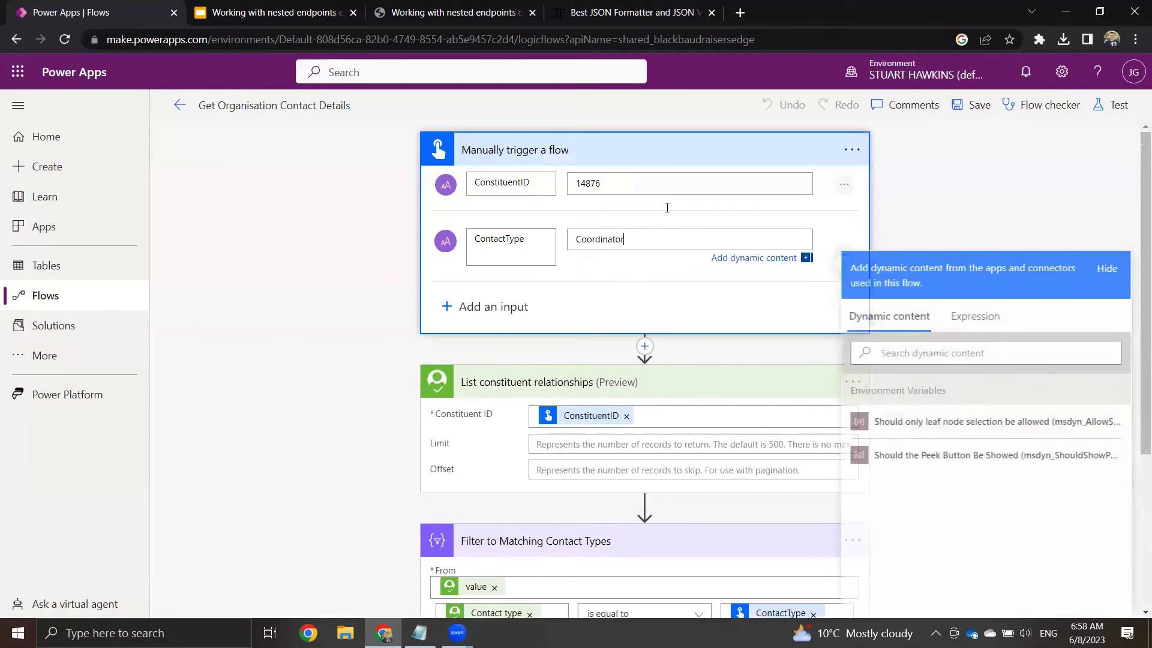
{"action": "left_click", "coordinate": [653, 157]}
{"action": "scroll", "coordinate": [619, 339], "scroll_direction": "down", "scroll_amount": 1}
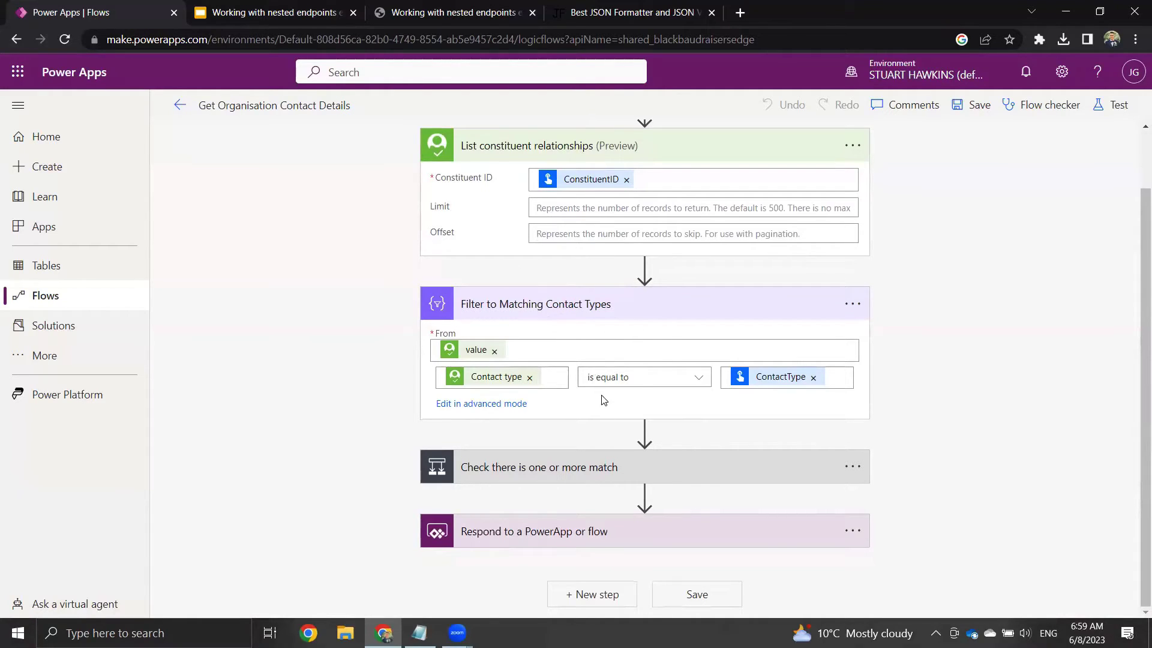
Step: Copy the length expression from the Check there is one or more match condition into Notepad, replacing all the existing notes
{"action": "left_click", "coordinate": [572, 467]}
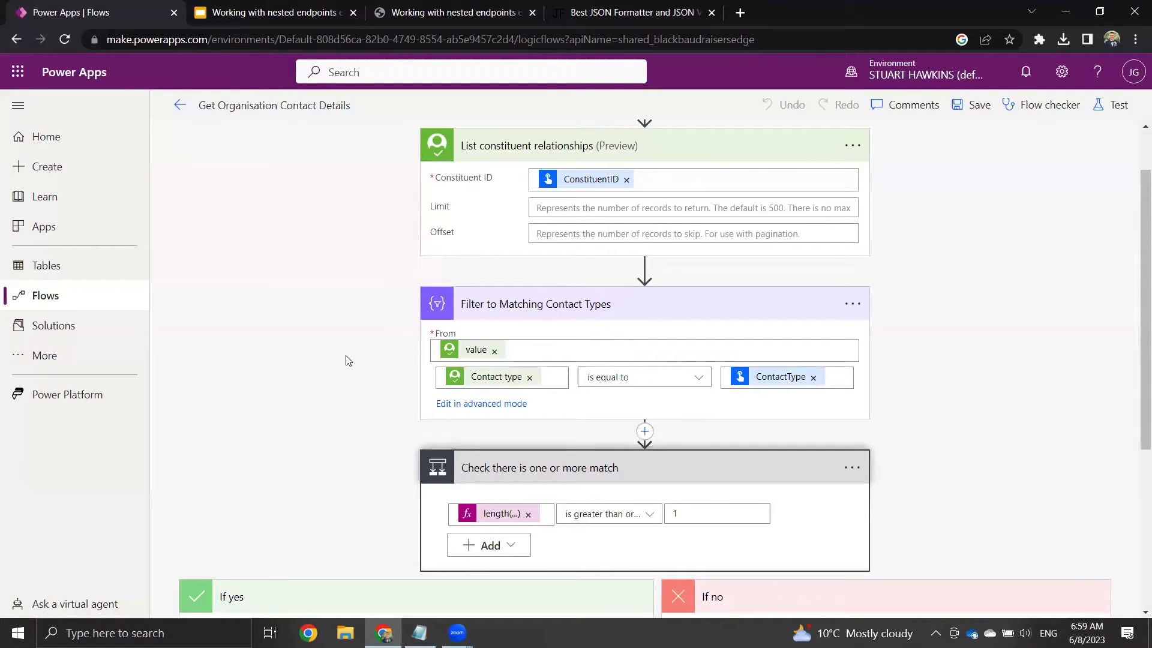
{"action": "scroll", "coordinate": [346, 361], "scroll_direction": "down", "scroll_amount": 3}
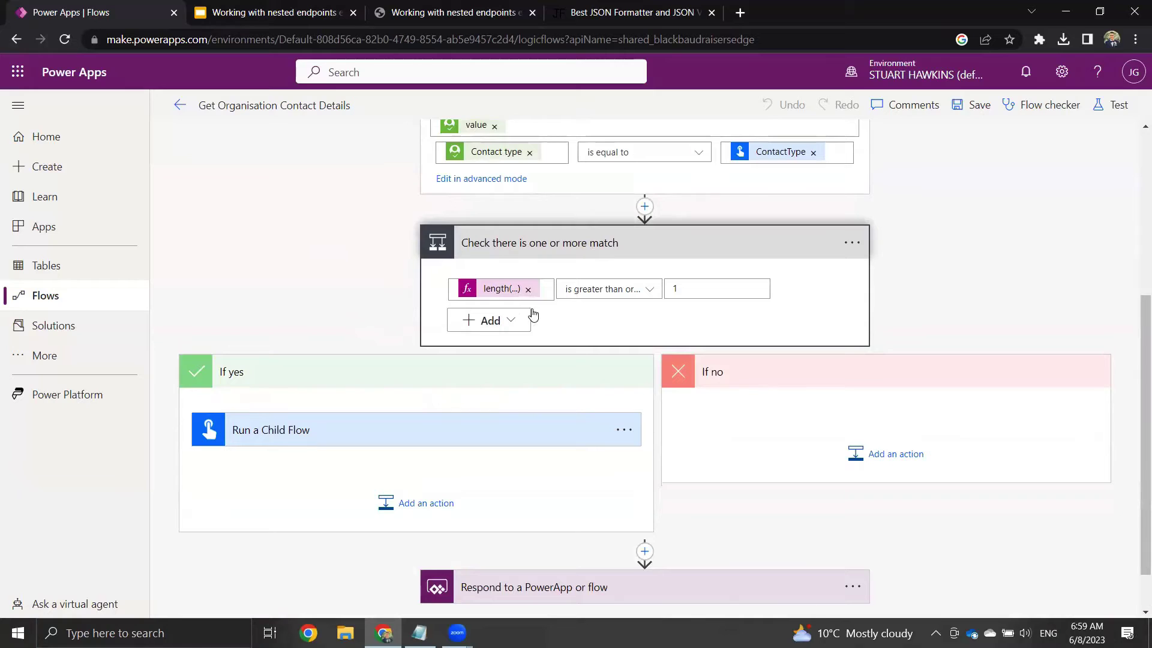
{"action": "left_click", "coordinate": [495, 289]}
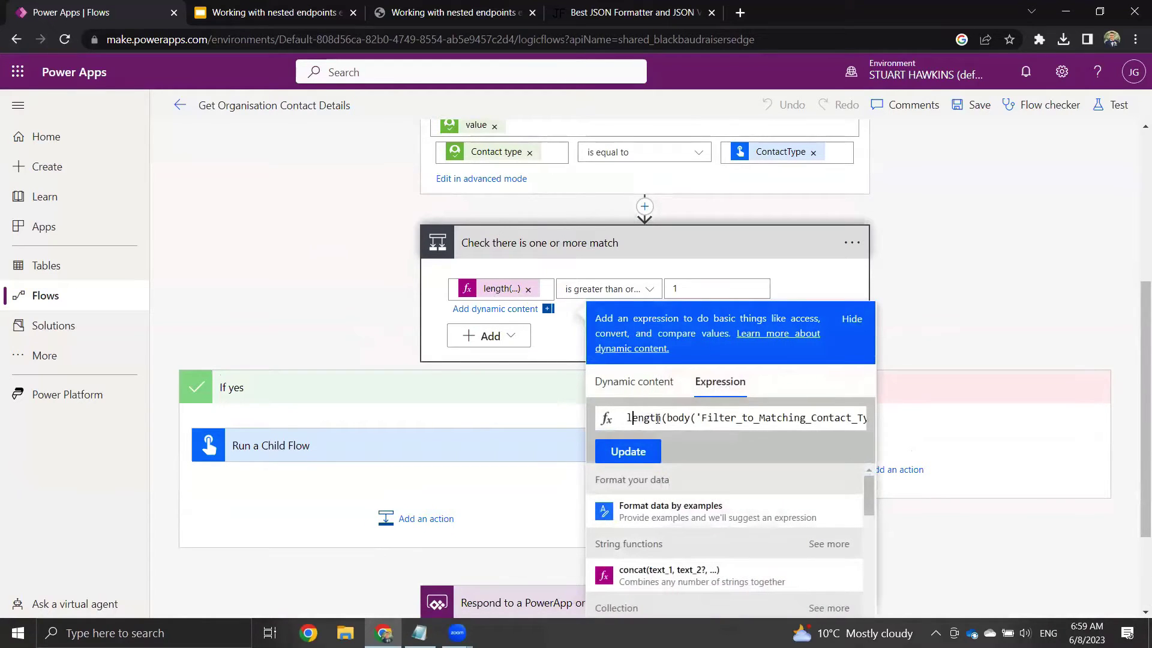
{"action": "key", "text": "ctrl+a"}
{"action": "key", "text": "ctrl+c"}
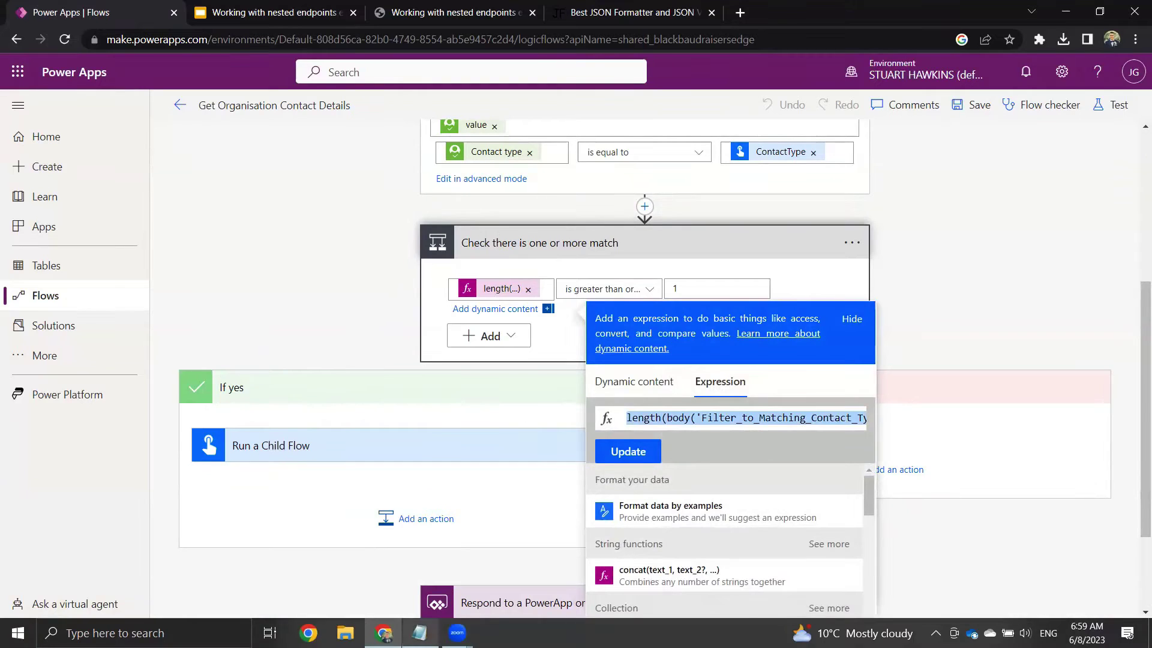
{"action": "left_click", "coordinate": [419, 632]}
{"action": "key", "text": "ctrl+a"}
{"action": "key", "text": "ctrl+v"}
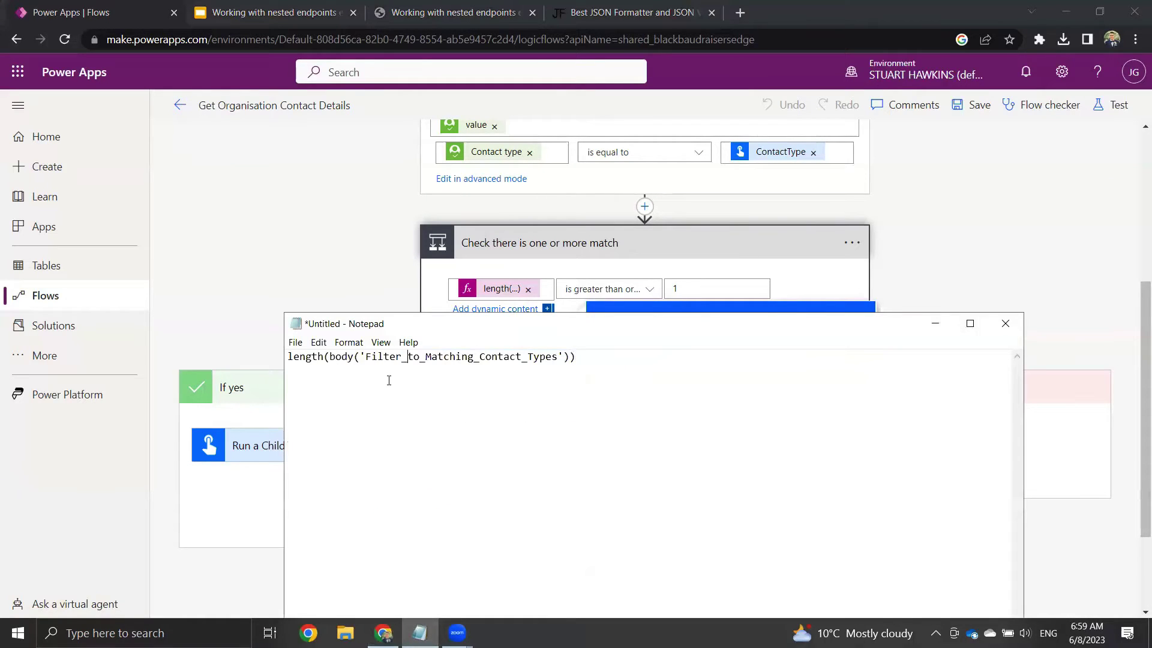
Step: Examine the expression's length function and its Filter_to_Matching_Contact_Types body argument alongside the filter step in the flow
{"action": "left_click_drag", "start_coordinate": [441, 327], "coordinate": [475, 341]}
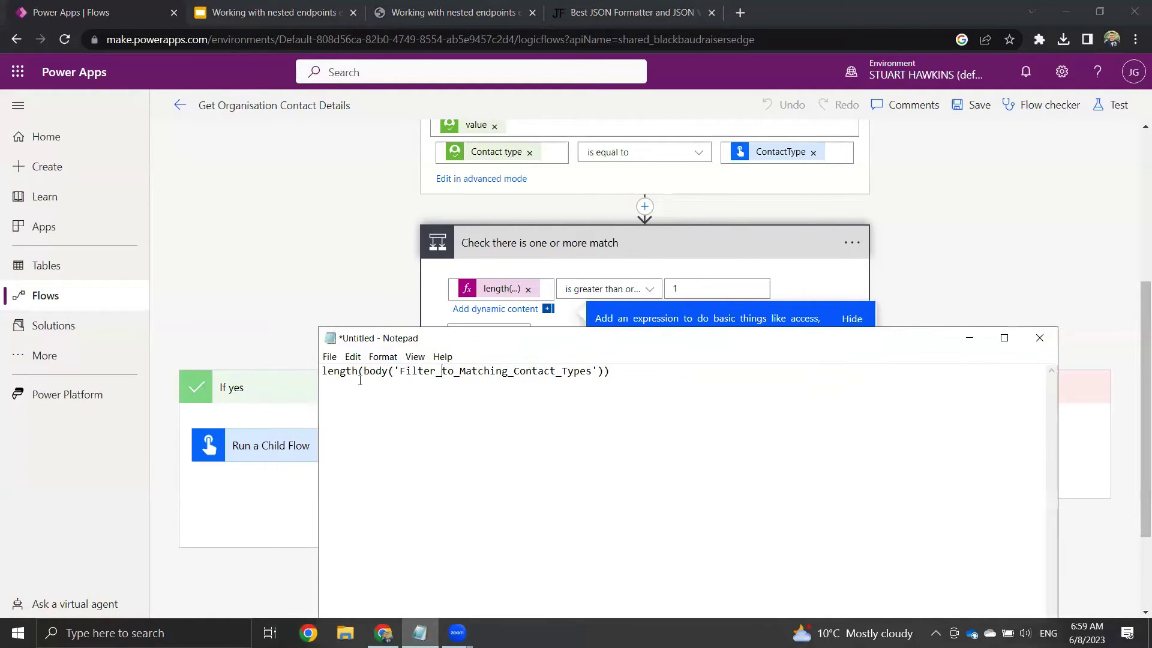
{"action": "left_click_drag", "start_coordinate": [364, 373], "coordinate": [491, 372]}
{"action": "left_click_drag", "start_coordinate": [387, 372], "coordinate": [610, 372]}
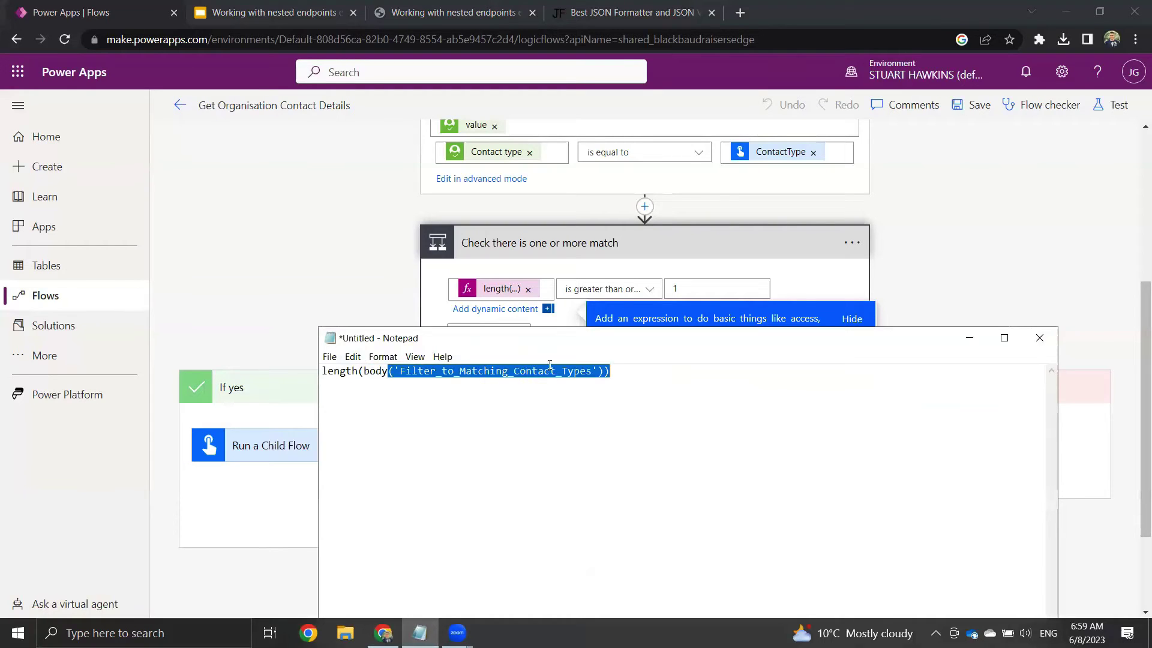
{"action": "scroll", "coordinate": [559, 240], "scroll_direction": "up", "scroll_amount": 3}
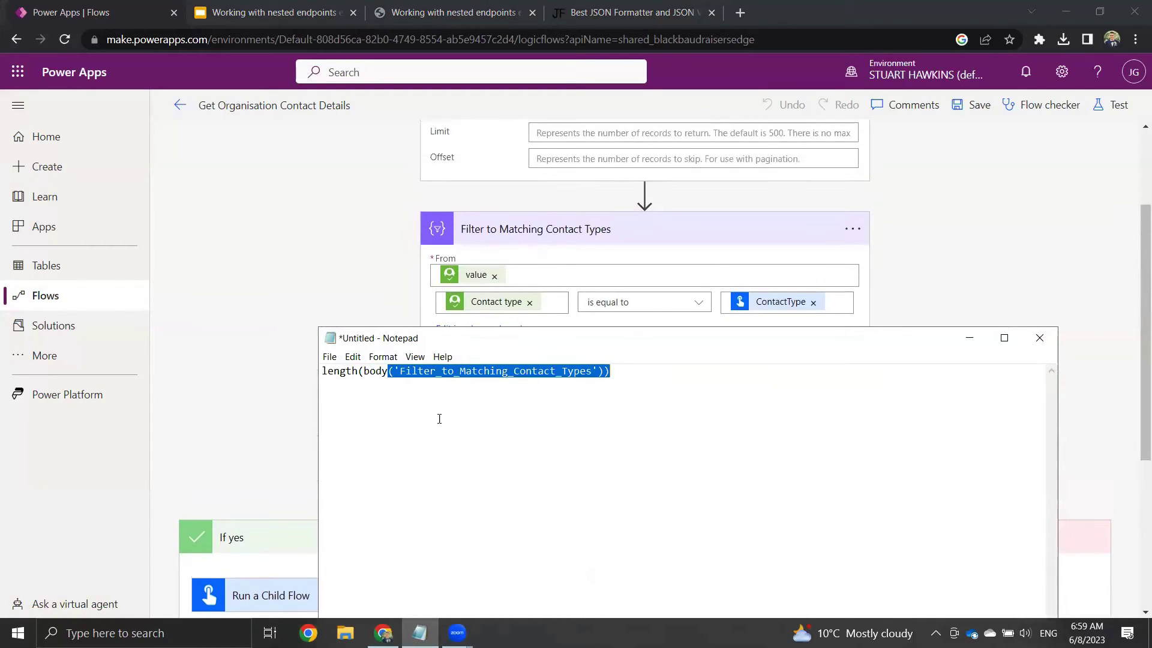
{"action": "key", "text": "Left"}
{"action": "double_click", "coordinate": [346, 371]}
{"action": "left_click", "coordinate": [298, 247]}
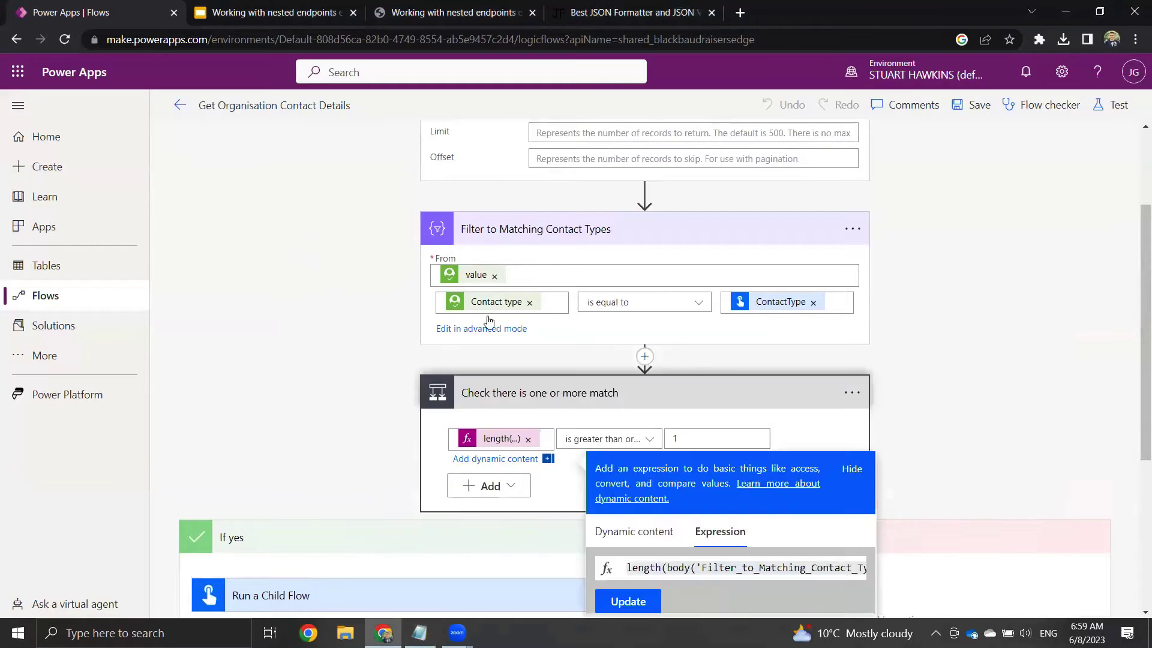
Step: Review the match condition, its If yes and If no branches, and the filter and relationship steps feeding it
{"action": "scroll", "coordinate": [535, 329], "scroll_direction": "down", "scroll_amount": 1}
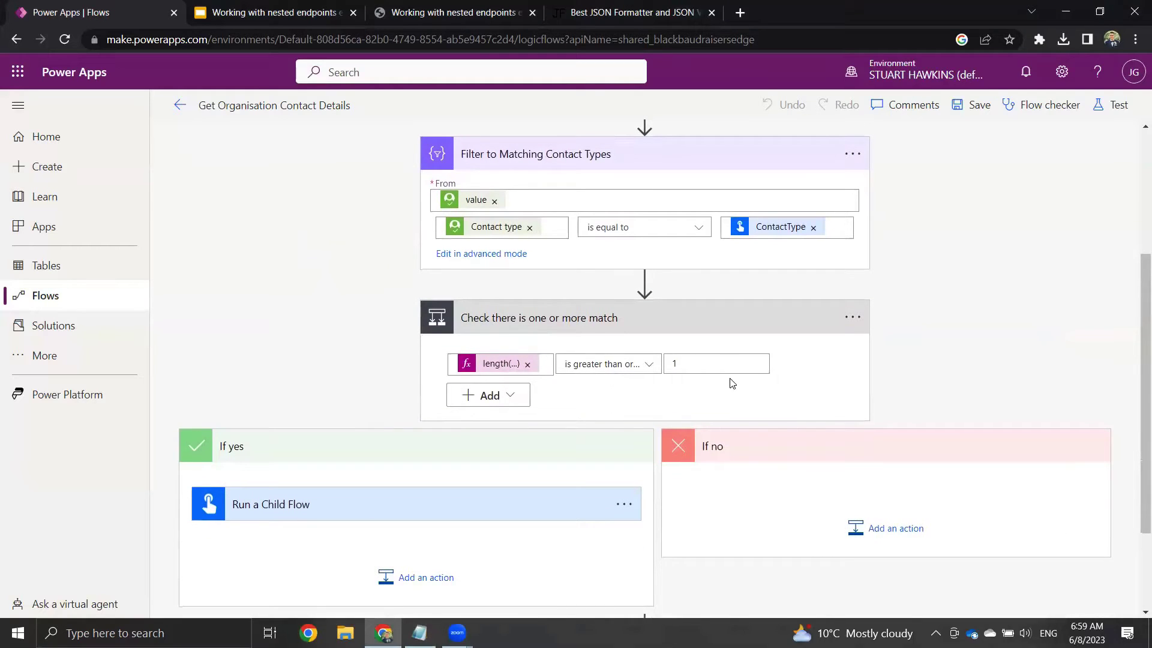
{"action": "scroll", "coordinate": [706, 365], "scroll_direction": "down", "scroll_amount": 2}
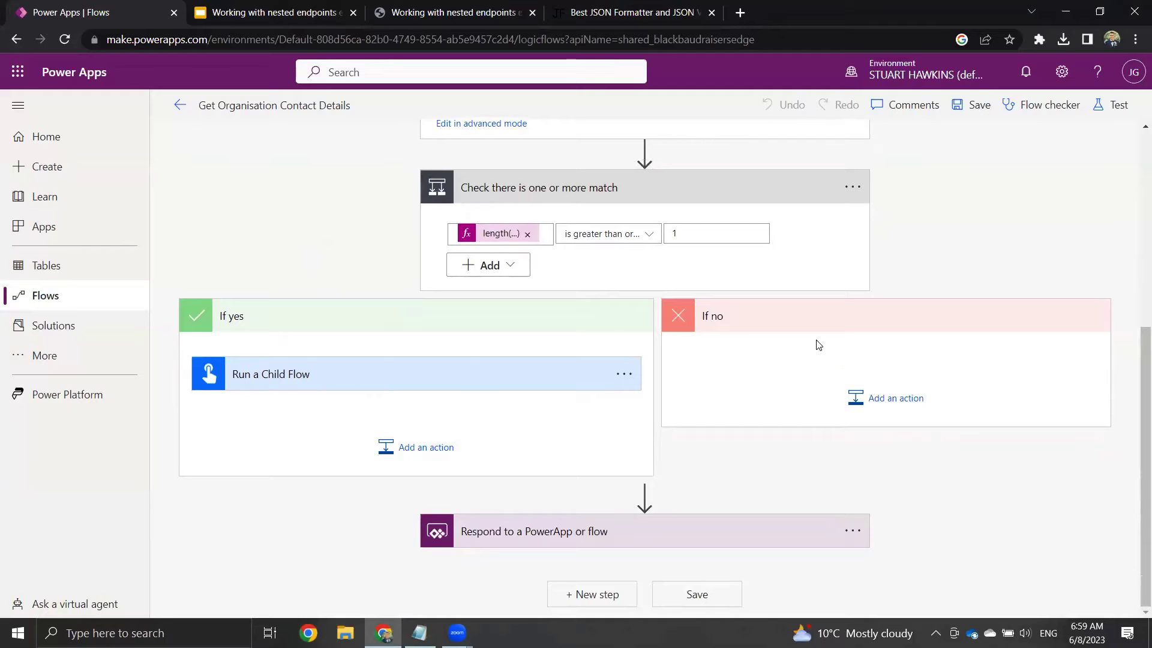
{"action": "scroll", "coordinate": [743, 387], "scroll_direction": "up", "scroll_amount": 1}
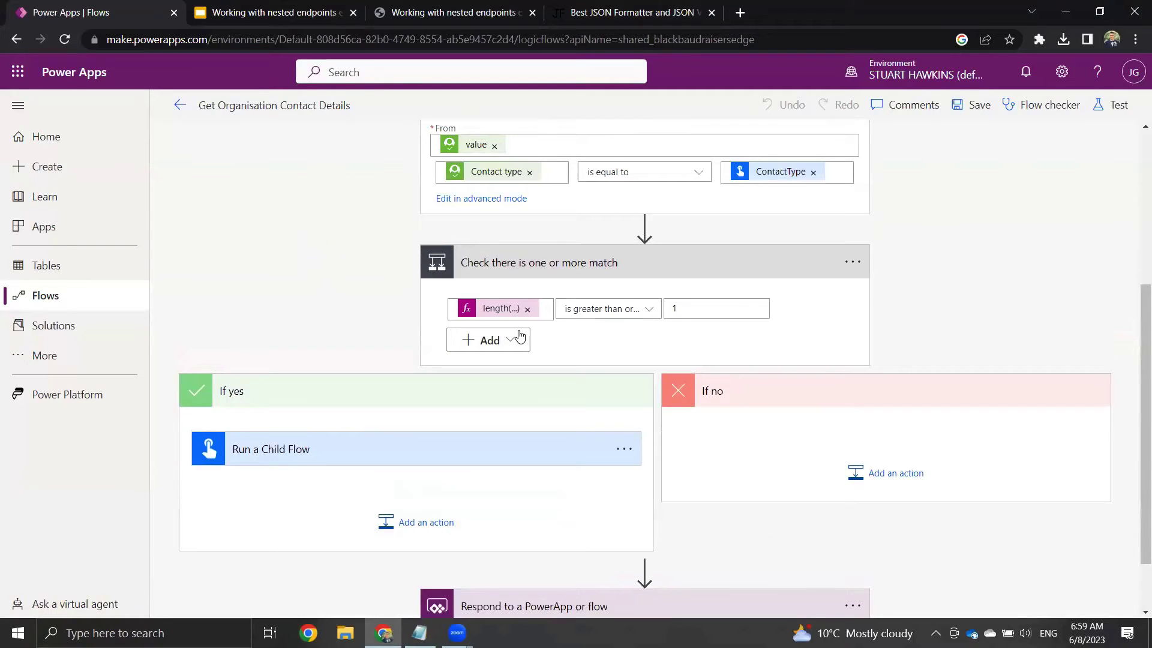
{"action": "scroll", "coordinate": [520, 336], "scroll_direction": "up", "scroll_amount": 1}
{"action": "scroll", "coordinate": [482, 384], "scroll_direction": "up", "scroll_amount": 2}
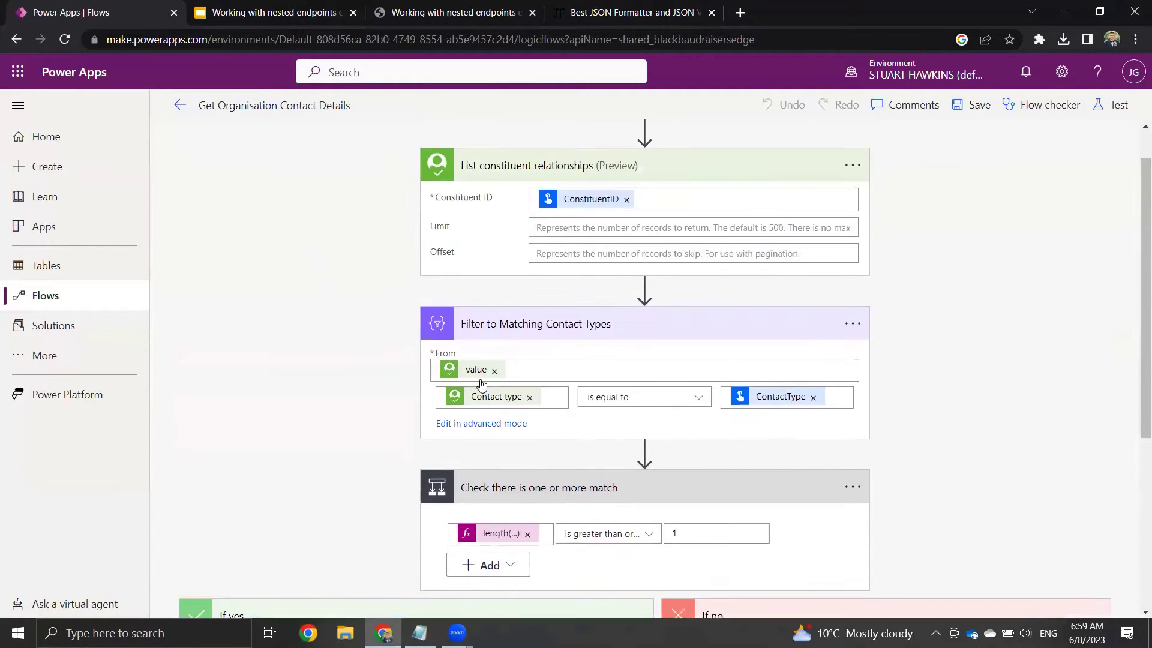
{"action": "scroll", "coordinate": [371, 359], "scroll_direction": "down", "scroll_amount": 1}
{"action": "scroll", "coordinate": [420, 371], "scroll_direction": "up", "scroll_amount": 2}
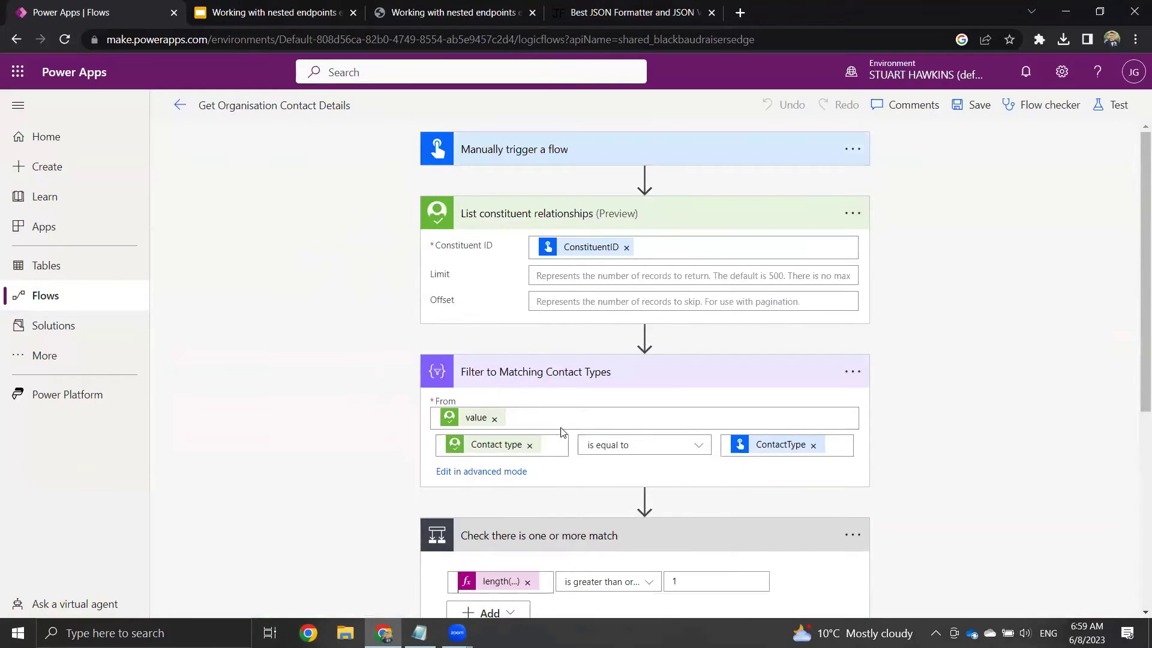
Step: Leave the flow editor without saving and open the most recent run in the Get Organisation Contact Details run history
{"action": "scroll", "coordinate": [329, 301], "scroll_direction": "down", "scroll_amount": 3}
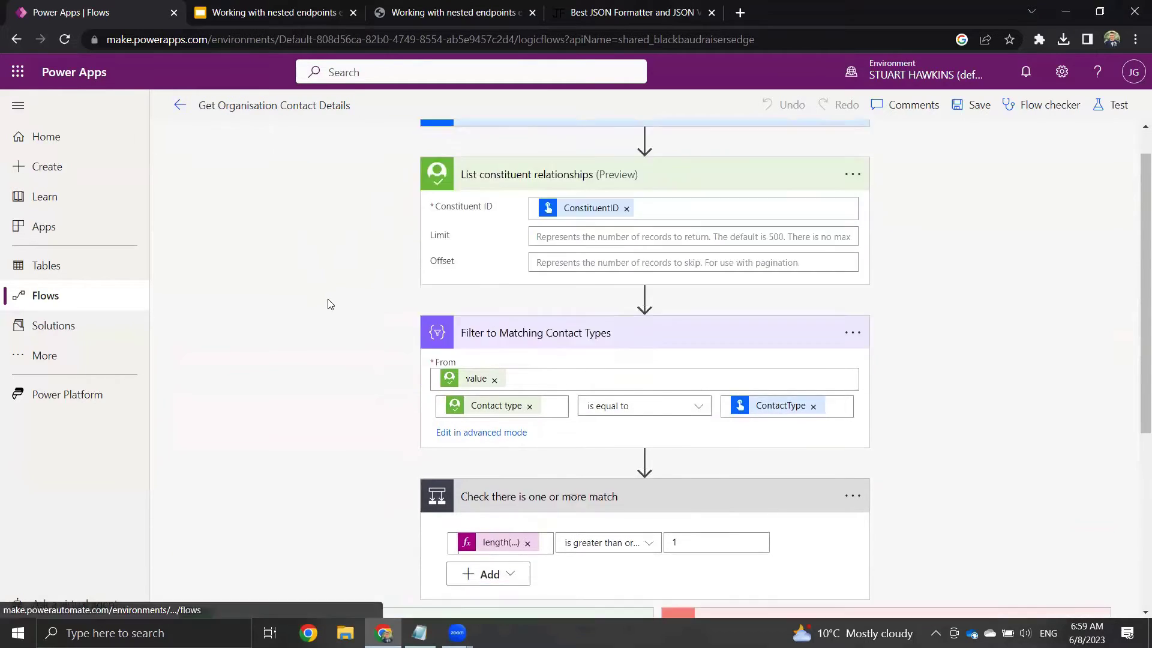
{"action": "scroll", "coordinate": [397, 260], "scroll_direction": "up", "scroll_amount": 3}
{"action": "left_click", "coordinate": [180, 106]}
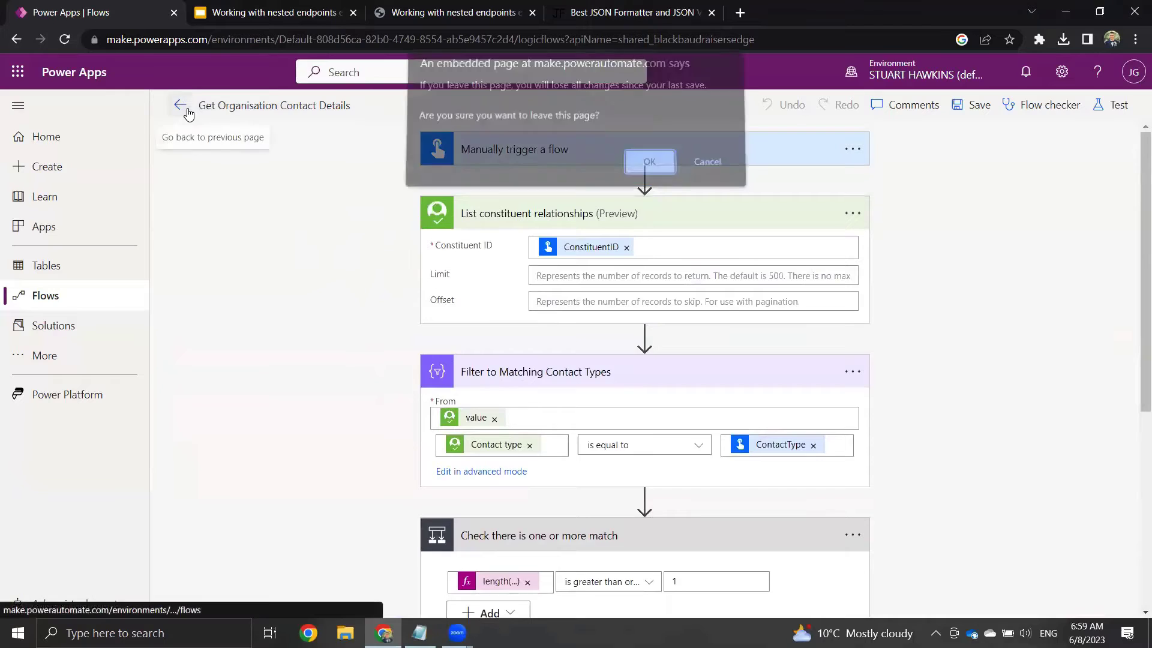
{"action": "left_click", "coordinate": [631, 167]}
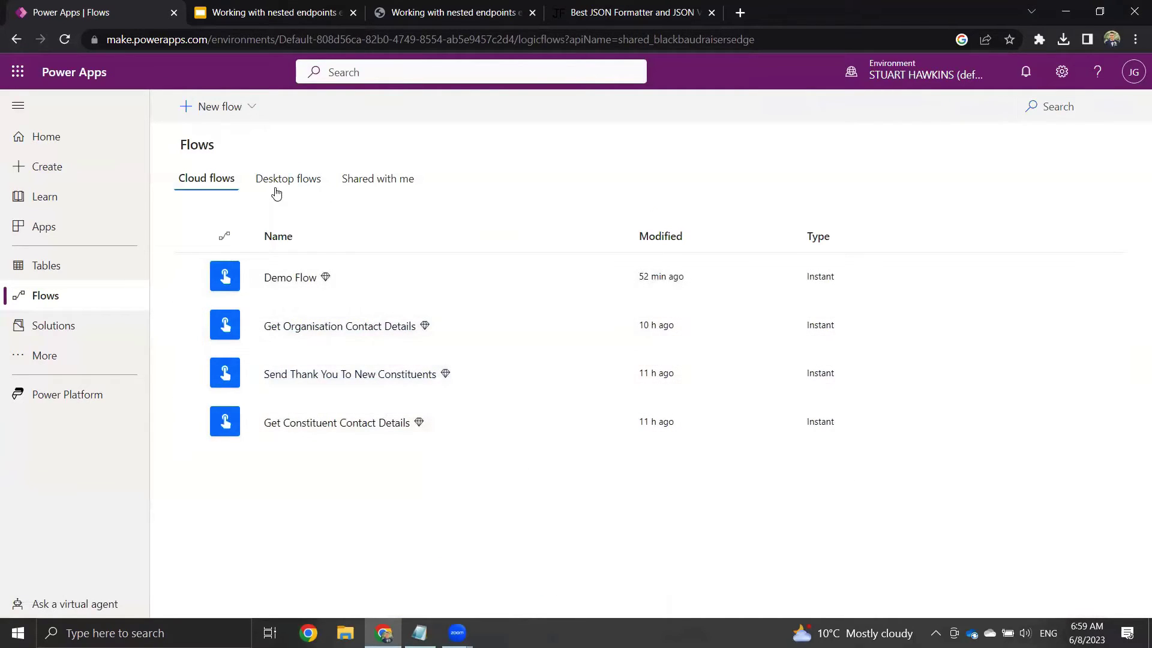
{"action": "left_click", "coordinate": [354, 326]}
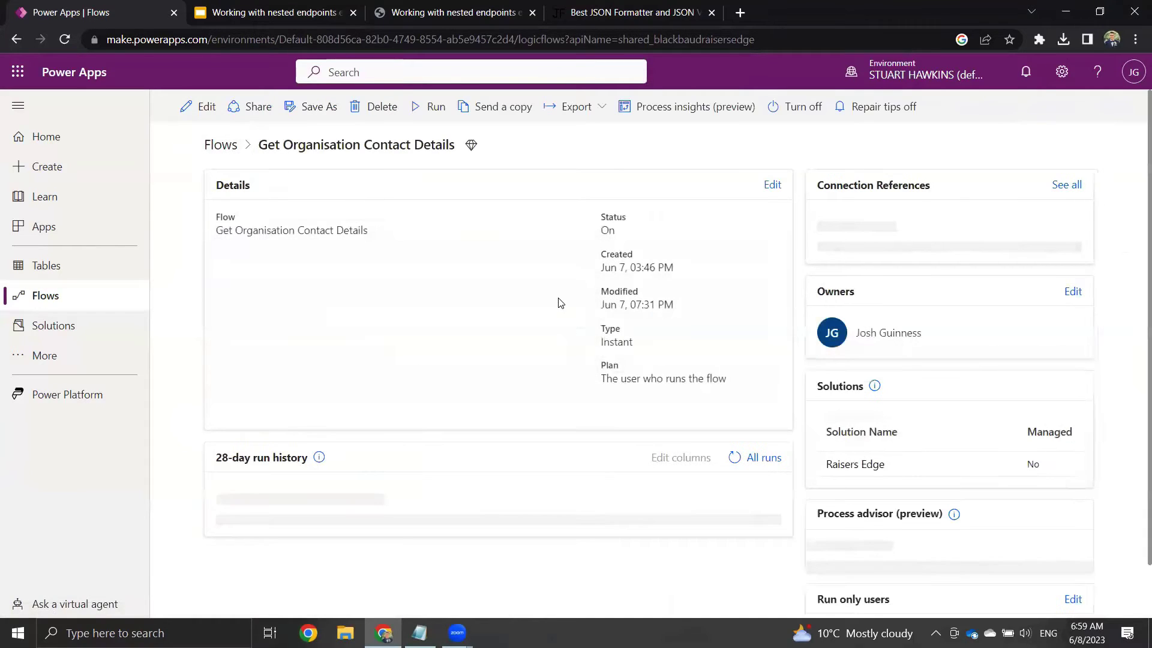
{"action": "scroll", "coordinate": [558, 477], "scroll_direction": "down", "scroll_amount": 3}
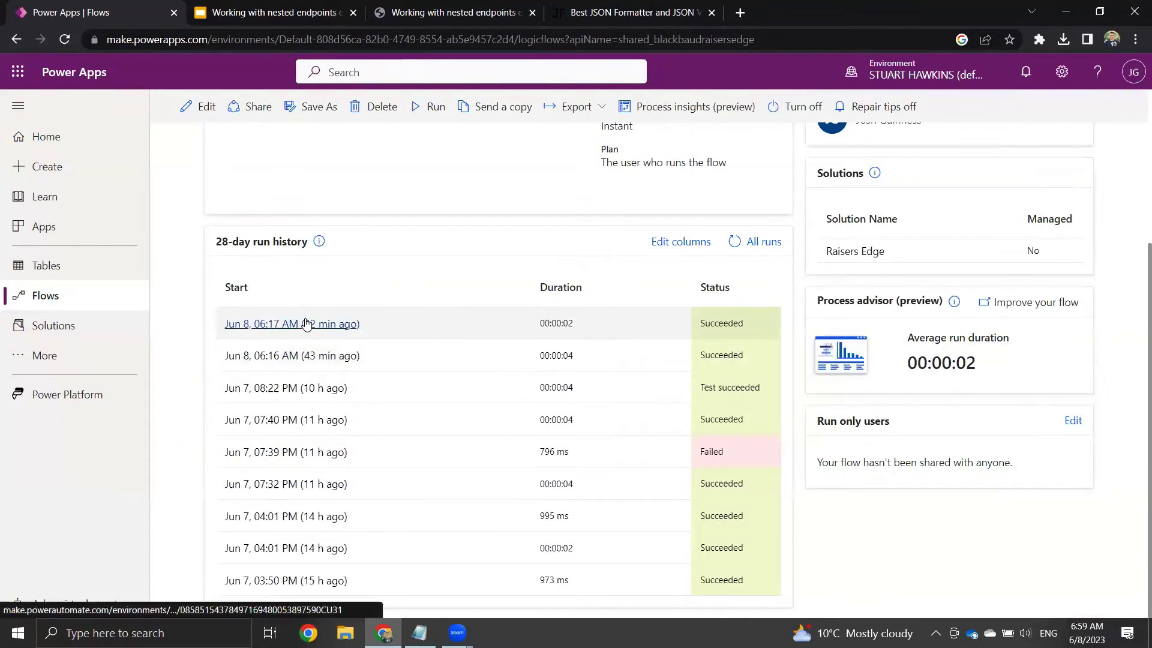
{"action": "left_click", "coordinate": [306, 324]}
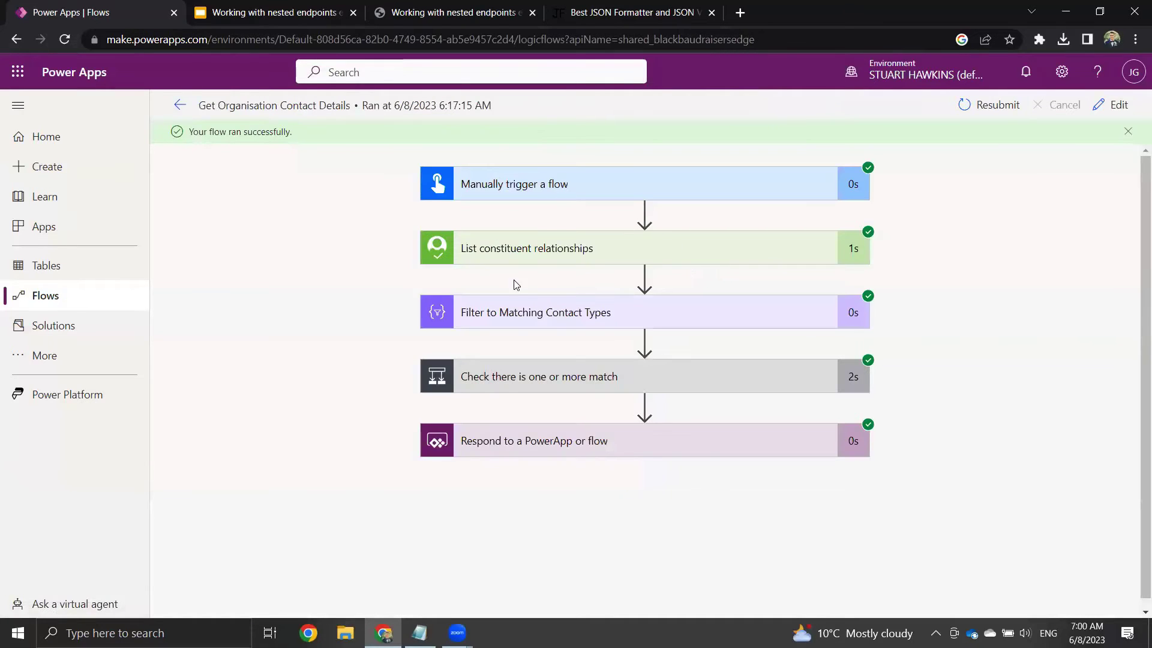
Step: Copy the full value output of the run's List constituent relationships step into JSON Formatter, replacing its existing input
{"action": "left_click", "coordinate": [602, 249]}
{"action": "scroll", "coordinate": [352, 299], "scroll_direction": "down", "scroll_amount": 1}
{"action": "scroll", "coordinate": [607, 421], "scroll_direction": "down", "scroll_amount": 10}
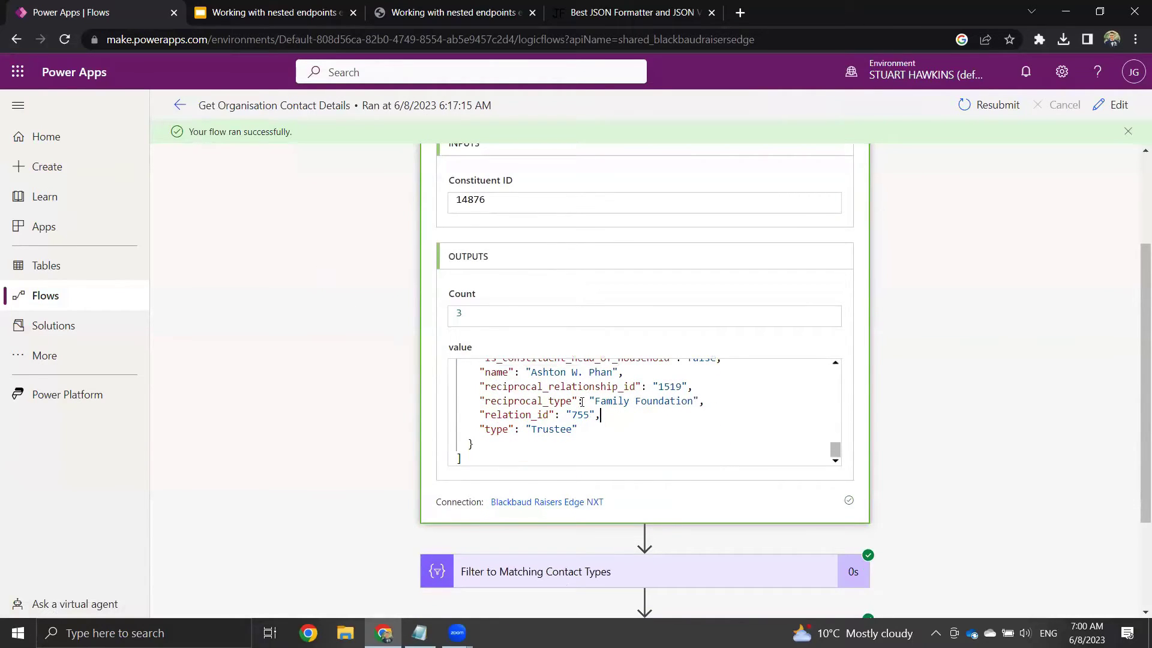
{"action": "scroll", "coordinate": [551, 412], "scroll_direction": "up", "scroll_amount": 2}
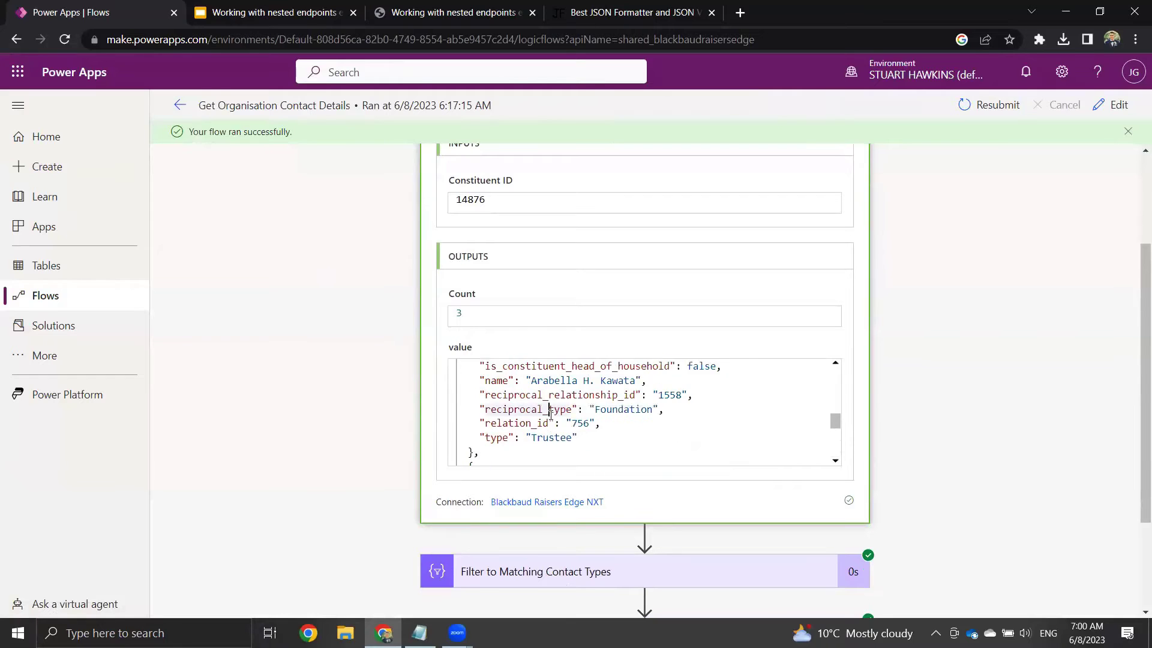
{"action": "key", "text": "ctrl+a"}
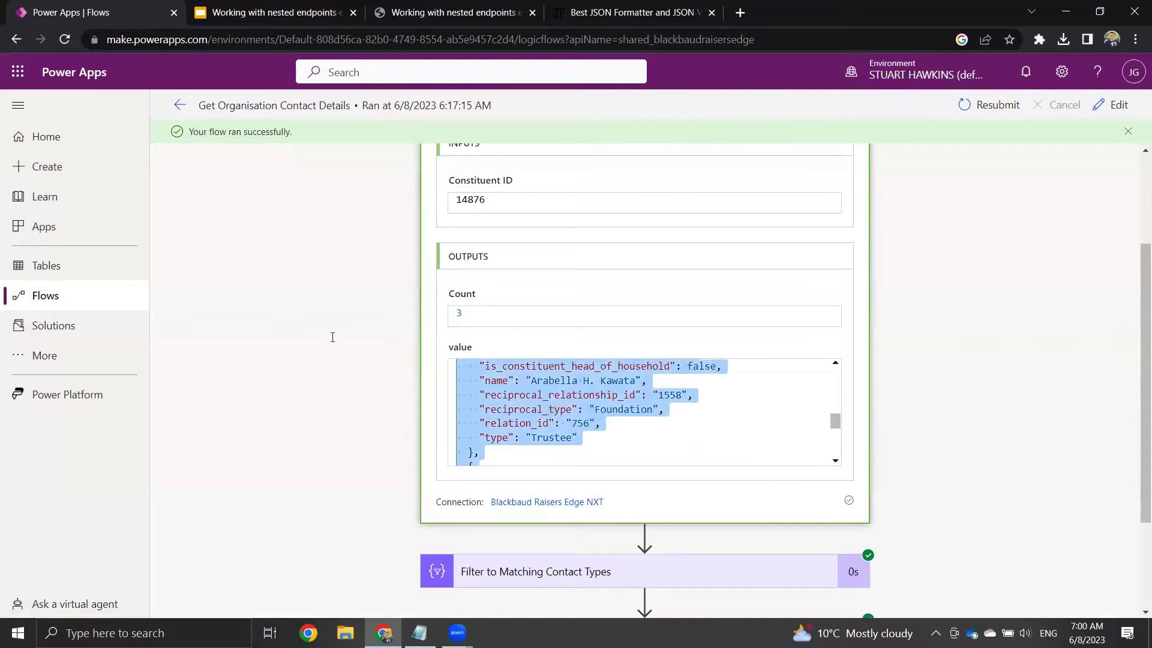
{"action": "key", "text": "ctrl+c"}
{"action": "key", "text": "ctrl+4"}
{"action": "key", "text": "ctrl+a"}
{"action": "key", "text": "ctrl+v"}
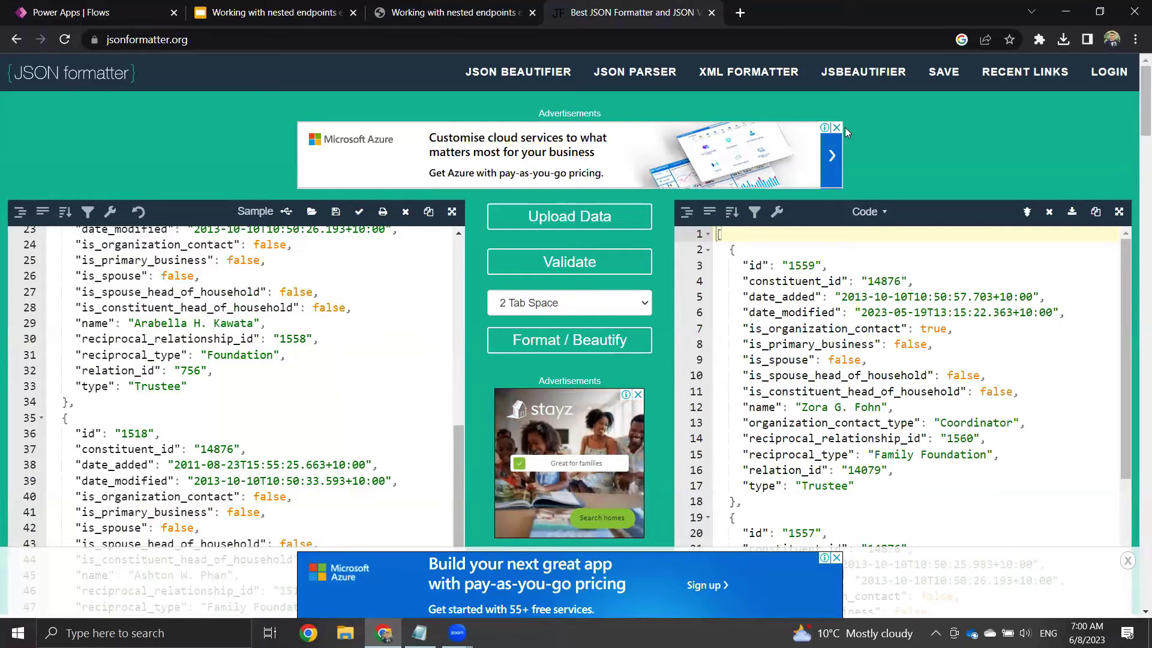
Step: Compare the formatted JSON with the Count and value outputs of List constituent relationships in the Power Apps run
{"action": "scroll", "coordinate": [840, 270], "scroll_direction": "down", "scroll_amount": 10}
{"action": "scroll", "coordinate": [855, 252], "scroll_direction": "up", "scroll_amount": 12}
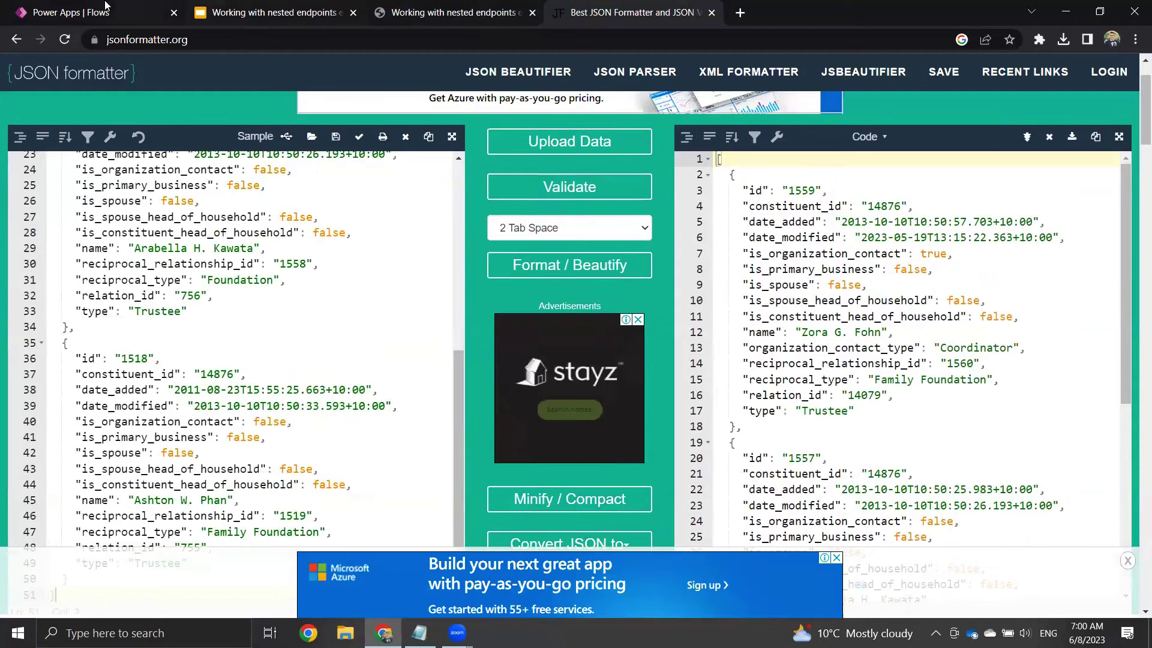
{"action": "left_click", "coordinate": [105, 5]}
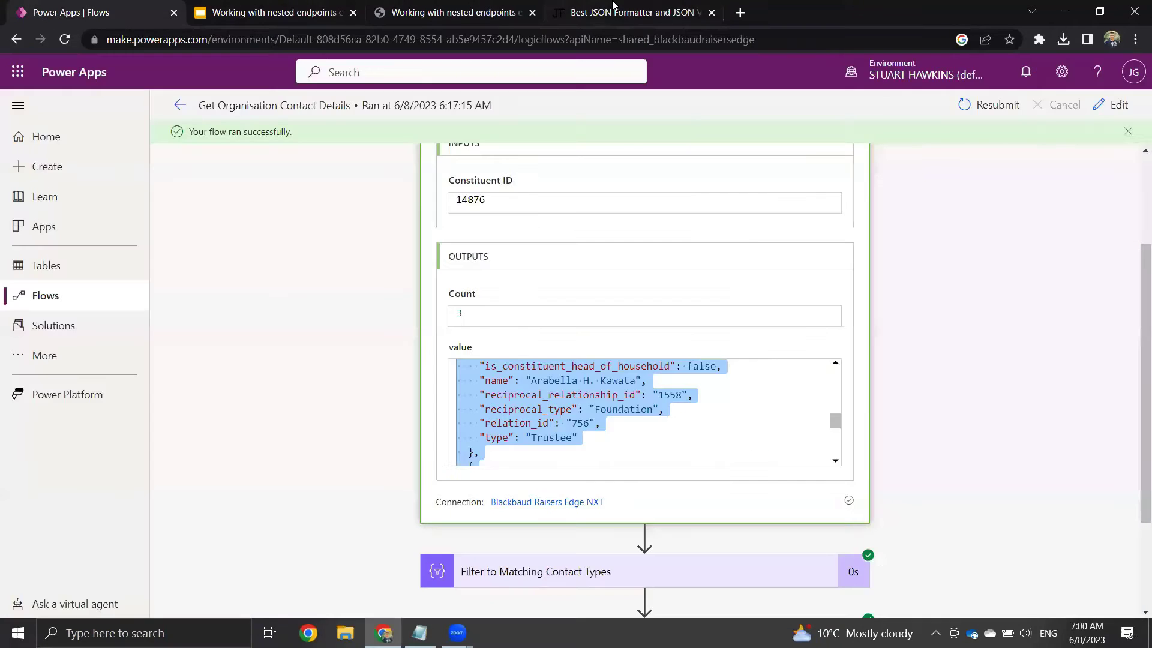
{"action": "left_click", "coordinate": [576, 12]}
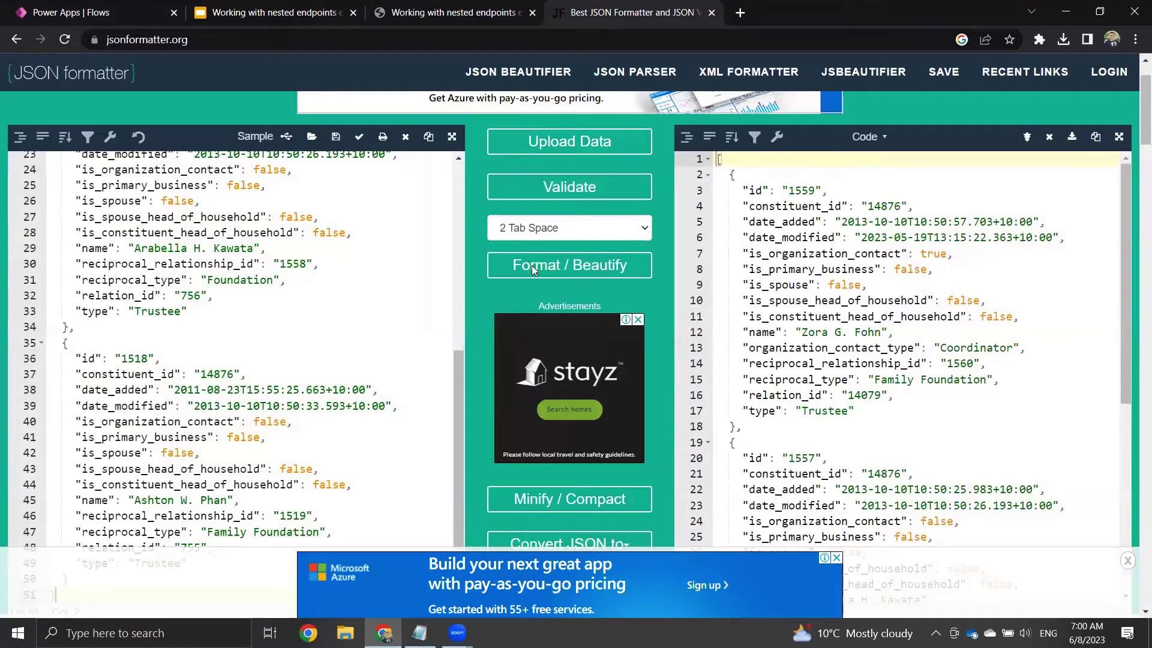
{"action": "key", "text": "ctrl+1"}
{"action": "scroll", "coordinate": [478, 292], "scroll_direction": "down", "scroll_amount": 1}
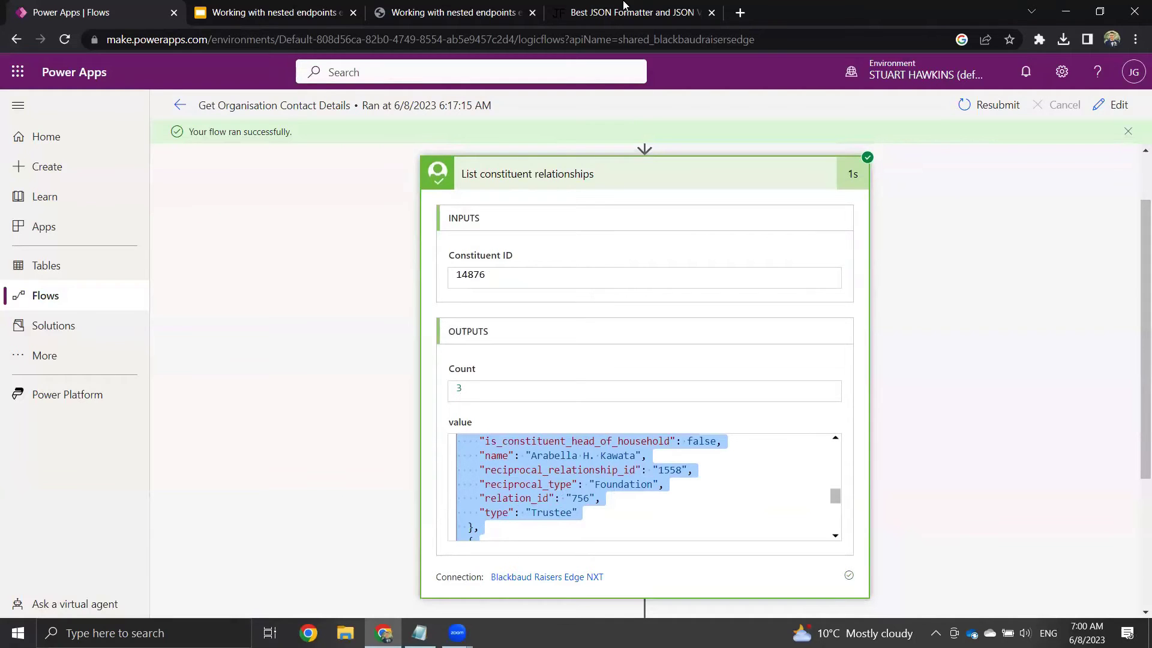
{"action": "left_click", "coordinate": [582, 7]}
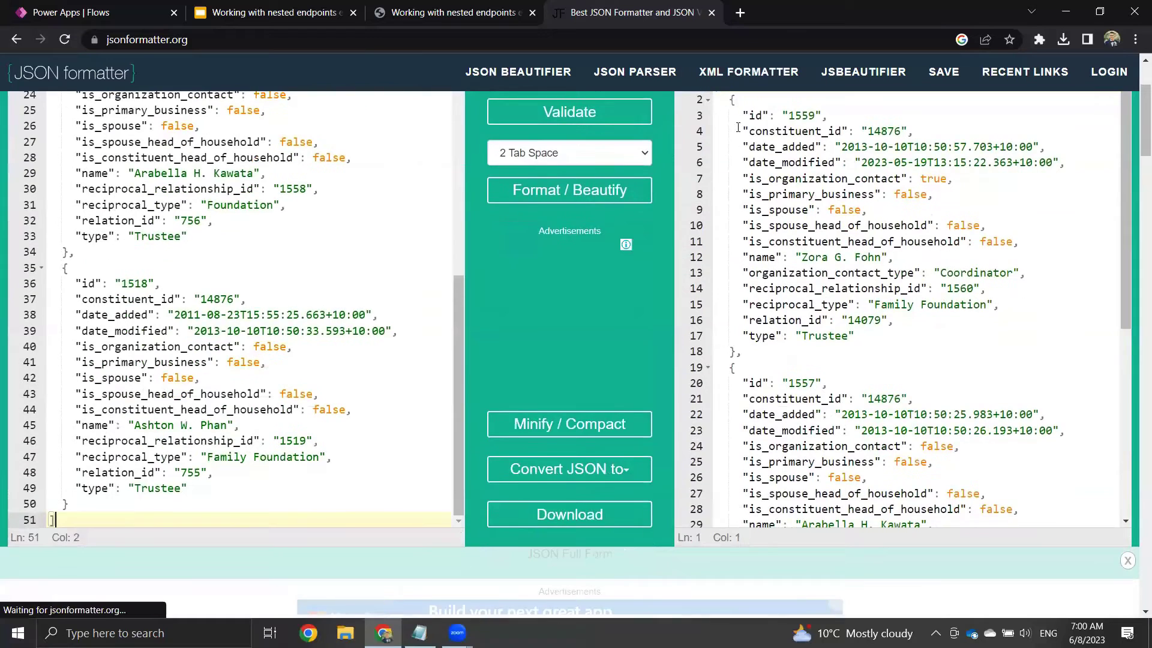
Step: Collapse each of the three relationship records in the formatted JSON output
{"action": "left_click", "coordinate": [709, 175]}
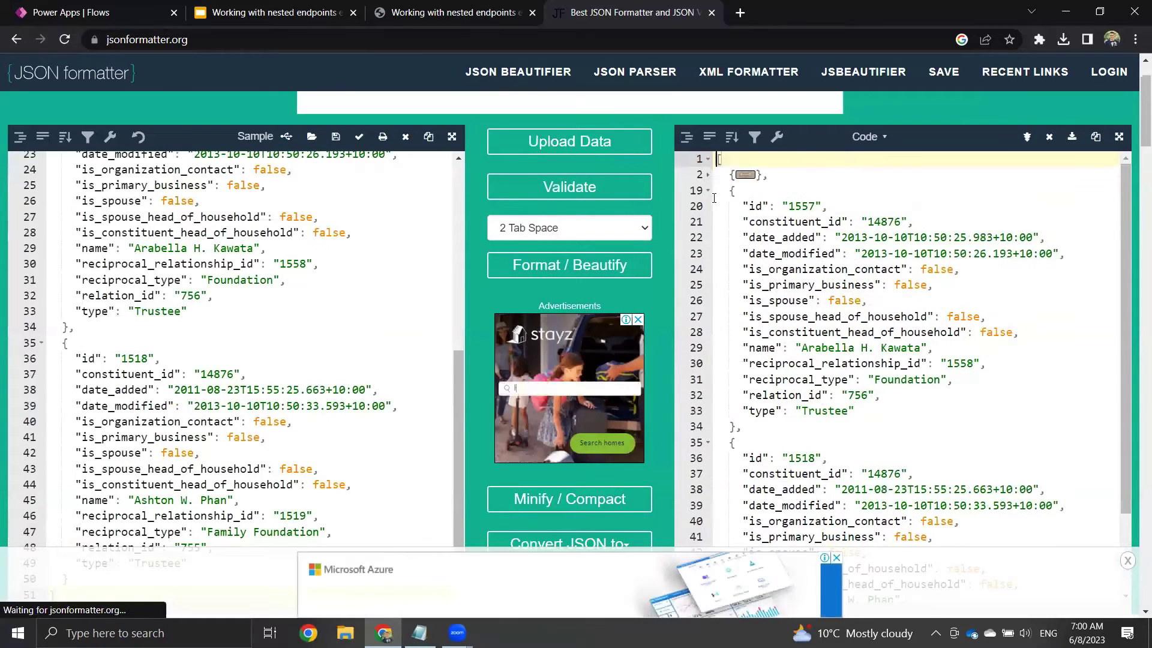
{"action": "left_click", "coordinate": [708, 190]}
{"action": "left_click", "coordinate": [708, 205]}
{"action": "left_click", "coordinate": [791, 190]}
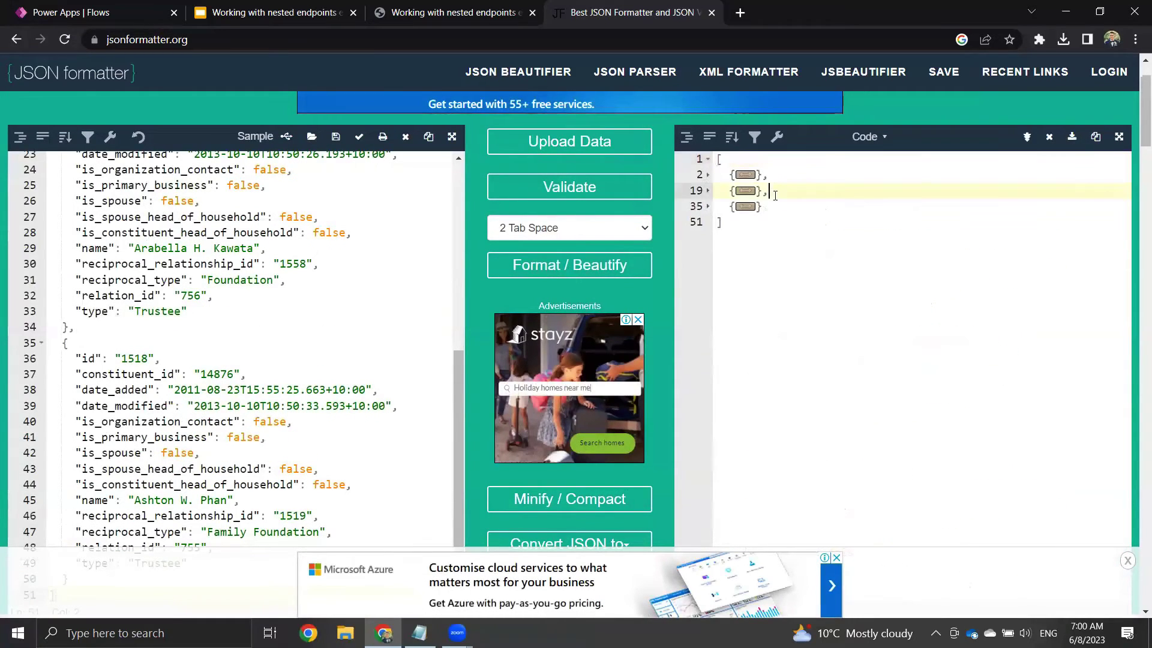
Step: Switch to the Power Apps run and expand Filter to Matching Contact Types to examine its From input and Body output
{"action": "left_click", "coordinate": [82, 6]}
{"action": "scroll", "coordinate": [560, 309], "scroll_direction": "down", "scroll_amount": 4}
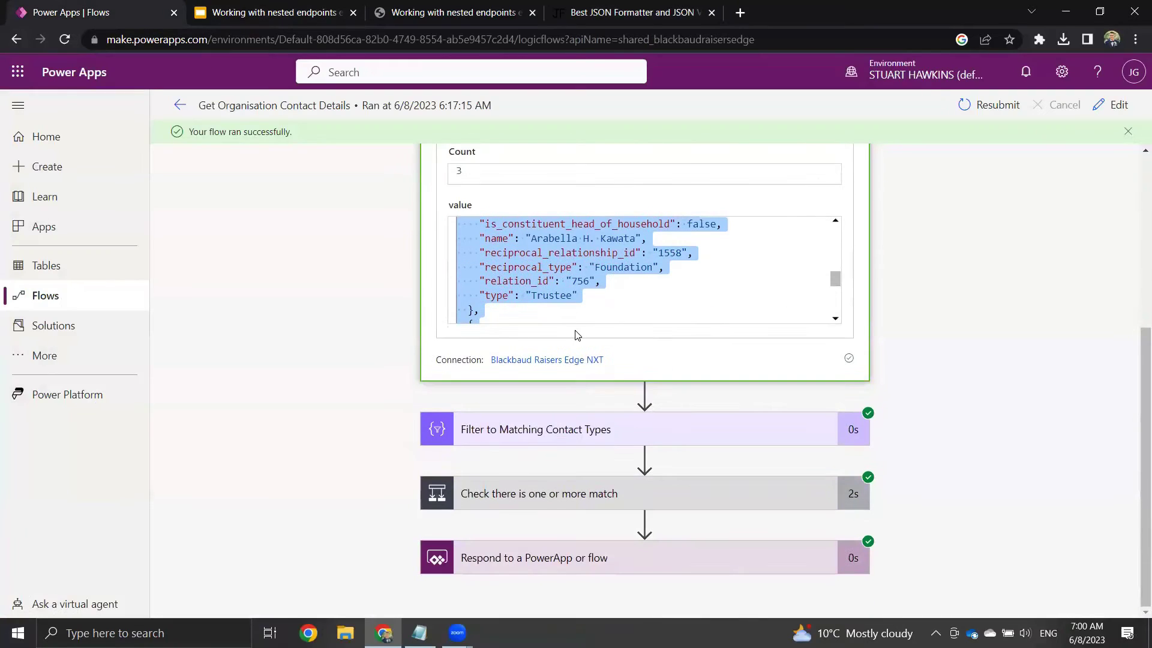
{"action": "left_click", "coordinate": [415, 309]}
{"action": "scroll", "coordinate": [420, 324], "scroll_direction": "down", "scroll_amount": 4}
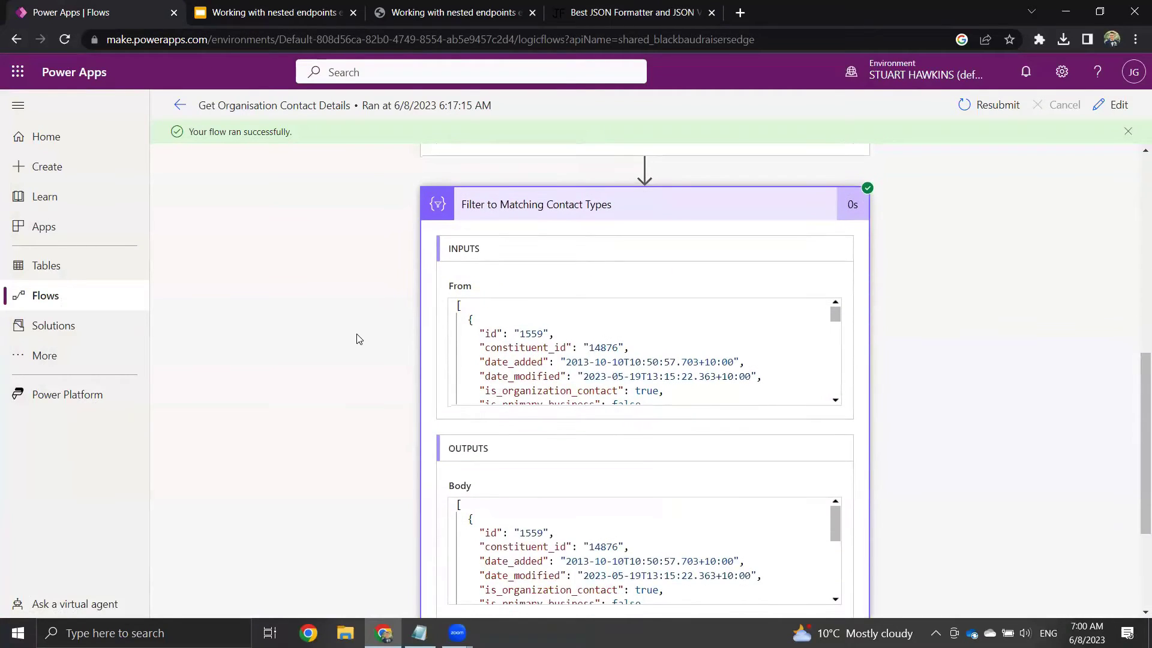
{"action": "scroll", "coordinate": [456, 294], "scroll_direction": "up", "scroll_amount": 2}
Step: In JSON Formatter, expand the first relationship record and examine its organization_contact_type field and the value beside it
{"action": "left_click", "coordinate": [652, 6]}
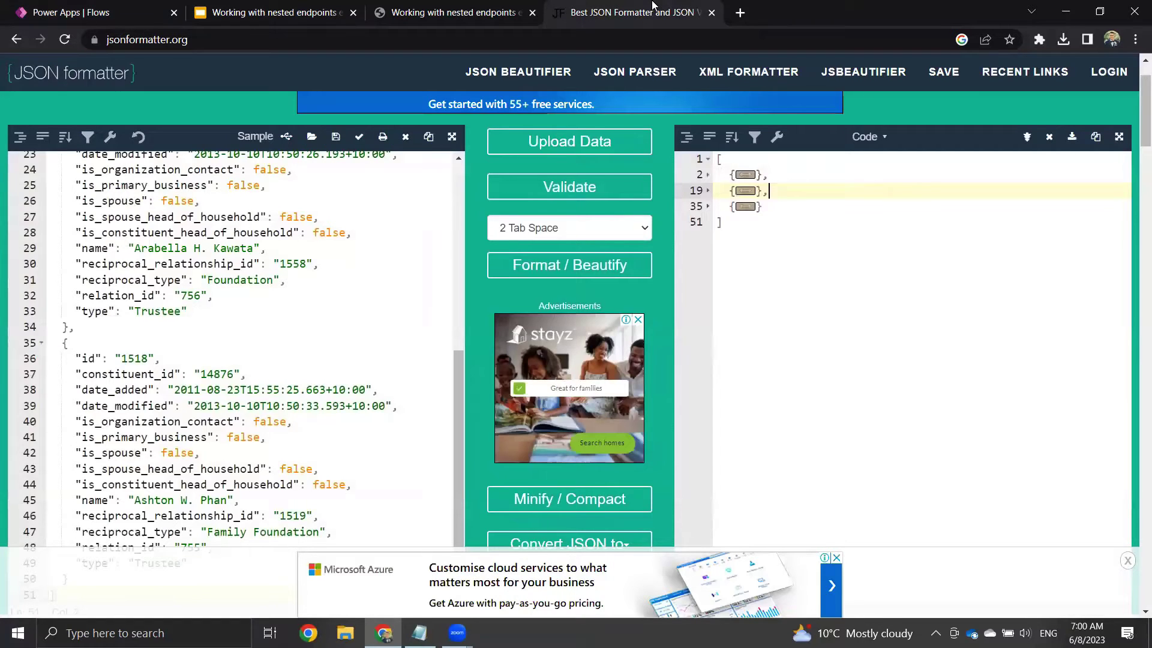
{"action": "left_click", "coordinate": [707, 175]}
{"action": "left_click", "coordinate": [796, 317]}
{"action": "left_click", "coordinate": [775, 380]}
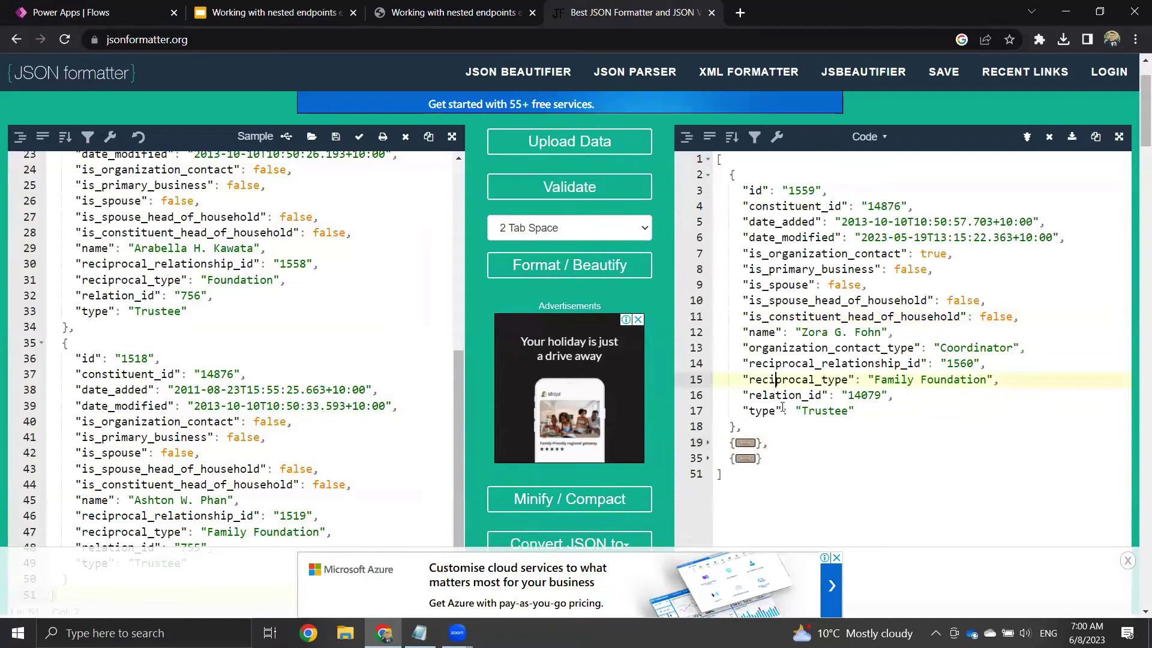
{"action": "left_click", "coordinate": [782, 410]}
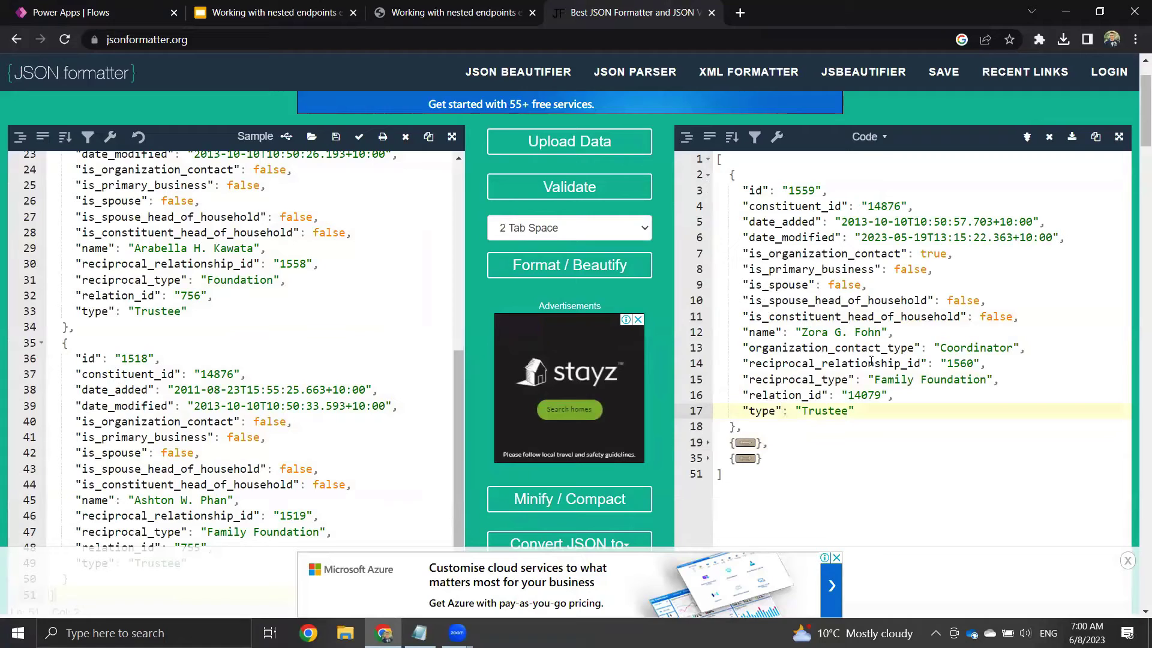
{"action": "left_click_drag", "start_coordinate": [763, 348], "coordinate": [905, 349]}
{"action": "left_click", "coordinate": [980, 348]}
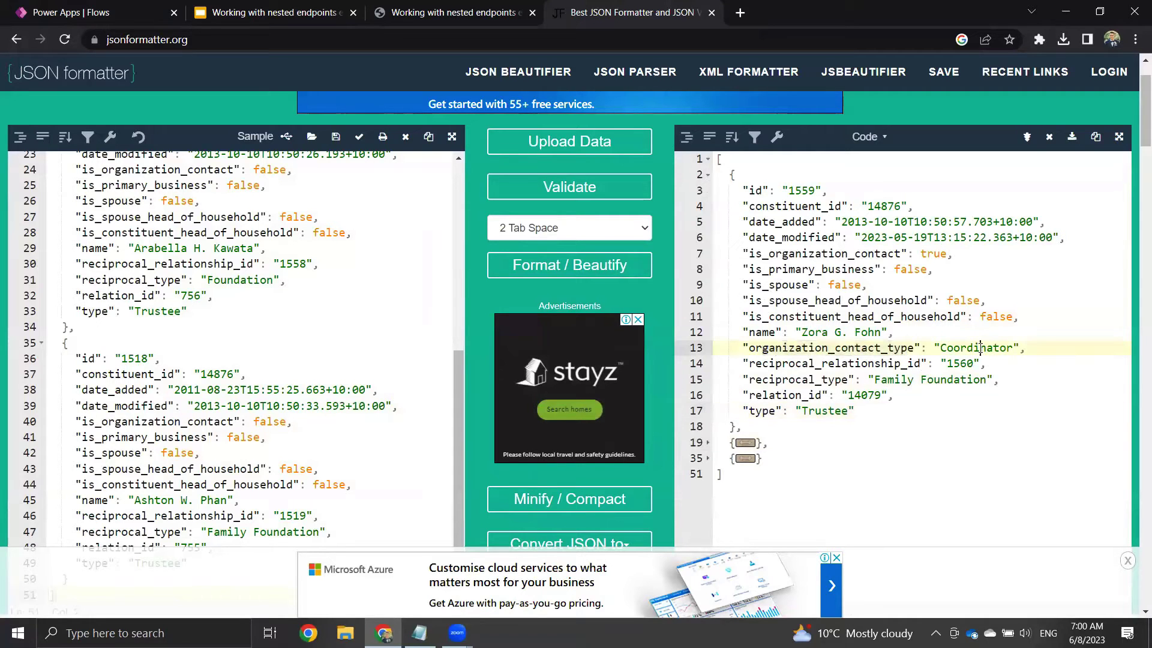
Step: Expand the second relationship record and examine its is_organization_contact field
{"action": "scroll", "coordinate": [716, 425], "scroll_direction": "down", "scroll_amount": 1}
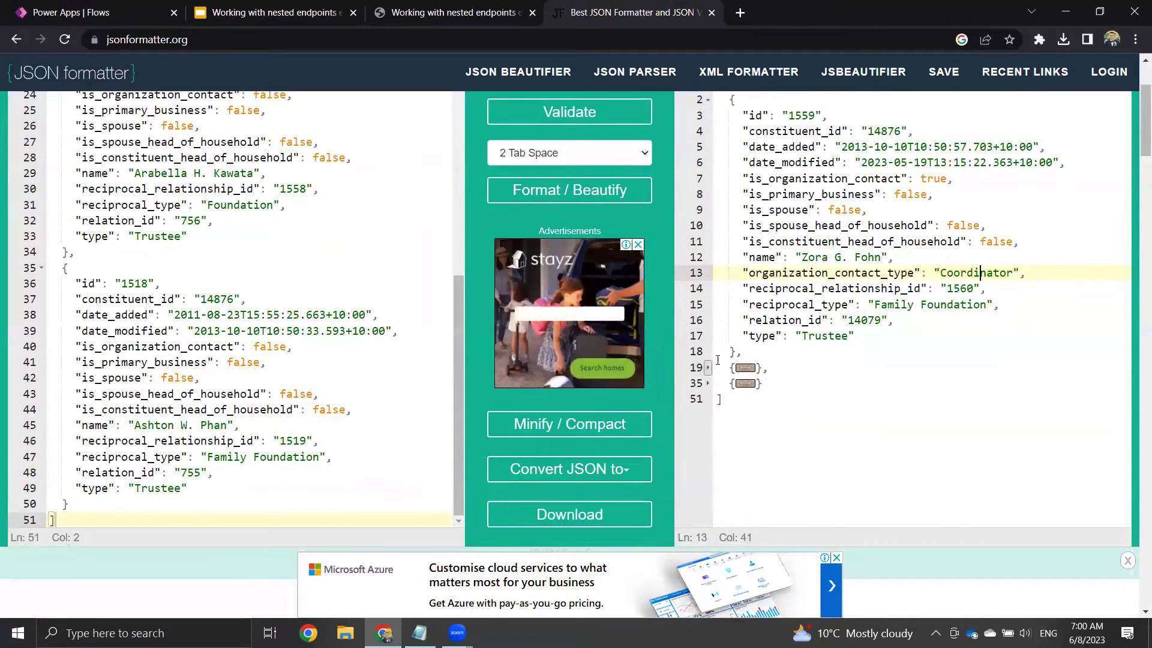
{"action": "left_click", "coordinate": [707, 368]}
{"action": "scroll", "coordinate": [789, 300], "scroll_direction": "down", "scroll_amount": 1}
{"action": "scroll", "coordinate": [789, 300], "scroll_direction": "down", "scroll_amount": 1}
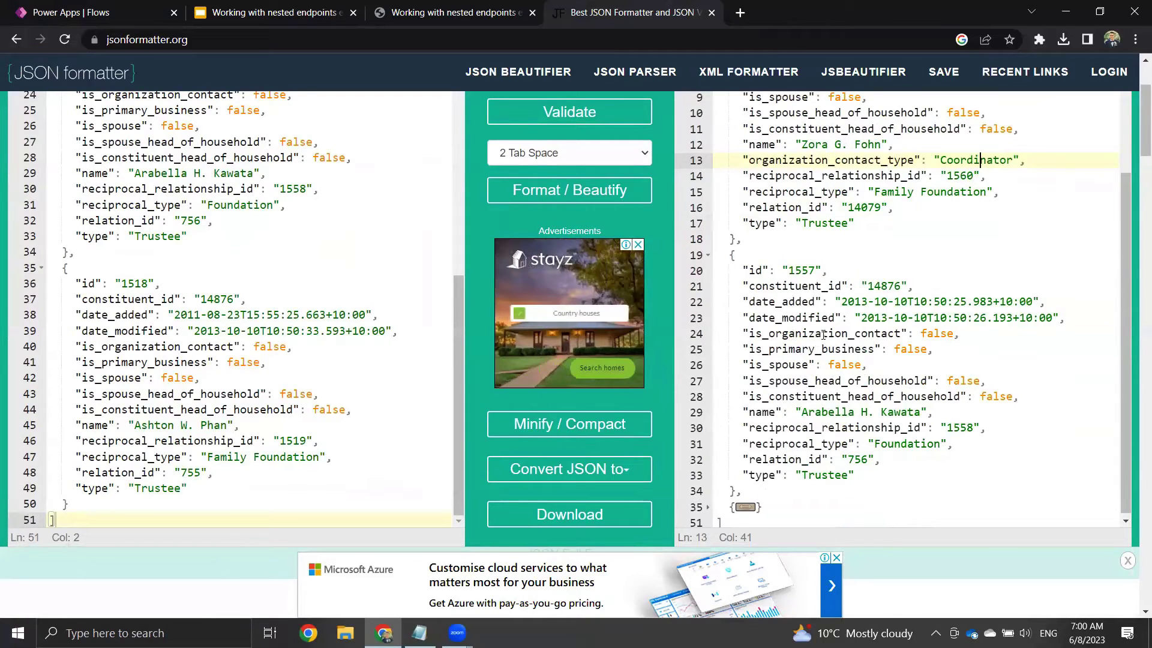
{"action": "left_click_drag", "start_coordinate": [797, 333], "coordinate": [875, 334]}
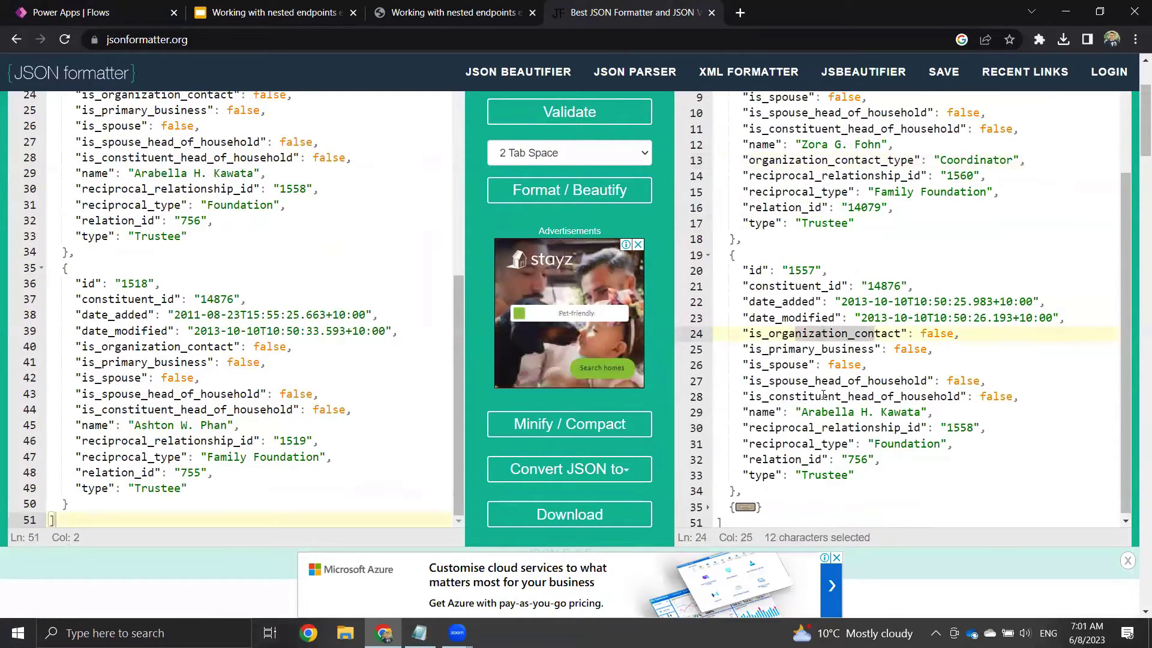
Step: Compare the second record with the first, and expand the third relationship record to check its contact fields
{"action": "scroll", "coordinate": [825, 388], "scroll_direction": "up", "scroll_amount": 2}
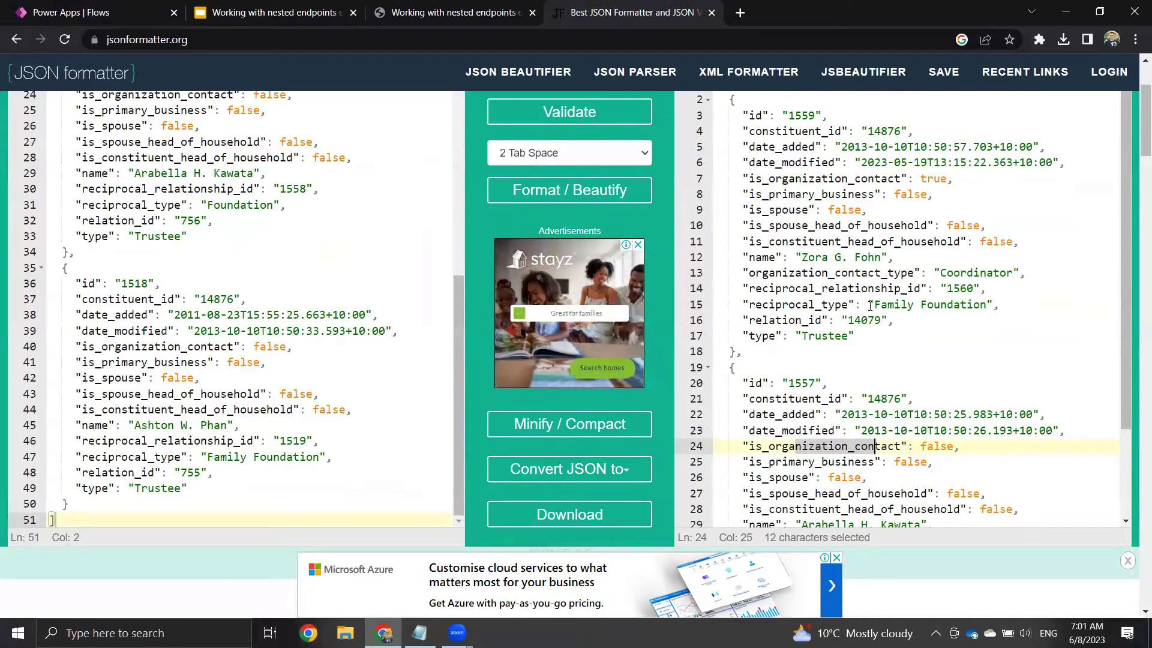
{"action": "scroll", "coordinate": [839, 360], "scroll_direction": "down", "scroll_amount": 2}
{"action": "left_click", "coordinate": [708, 509]}
{"action": "scroll", "coordinate": [727, 426], "scroll_direction": "down", "scroll_amount": 1}
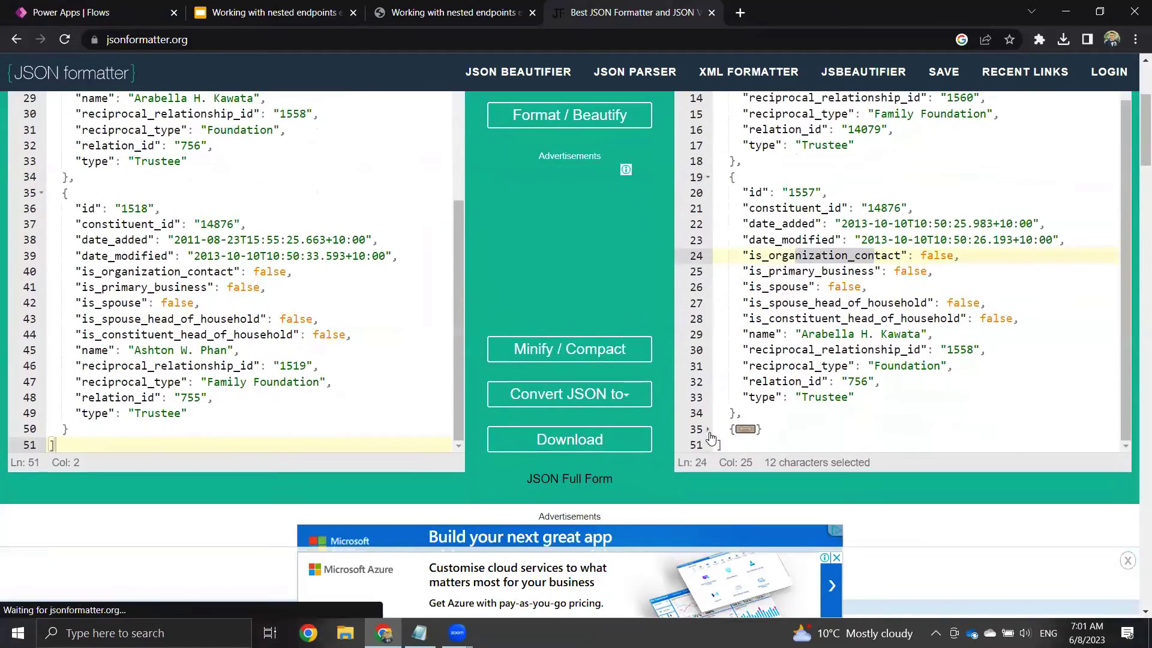
{"action": "left_click", "coordinate": [743, 428]}
{"action": "scroll", "coordinate": [839, 390], "scroll_direction": "down", "scroll_amount": 3}
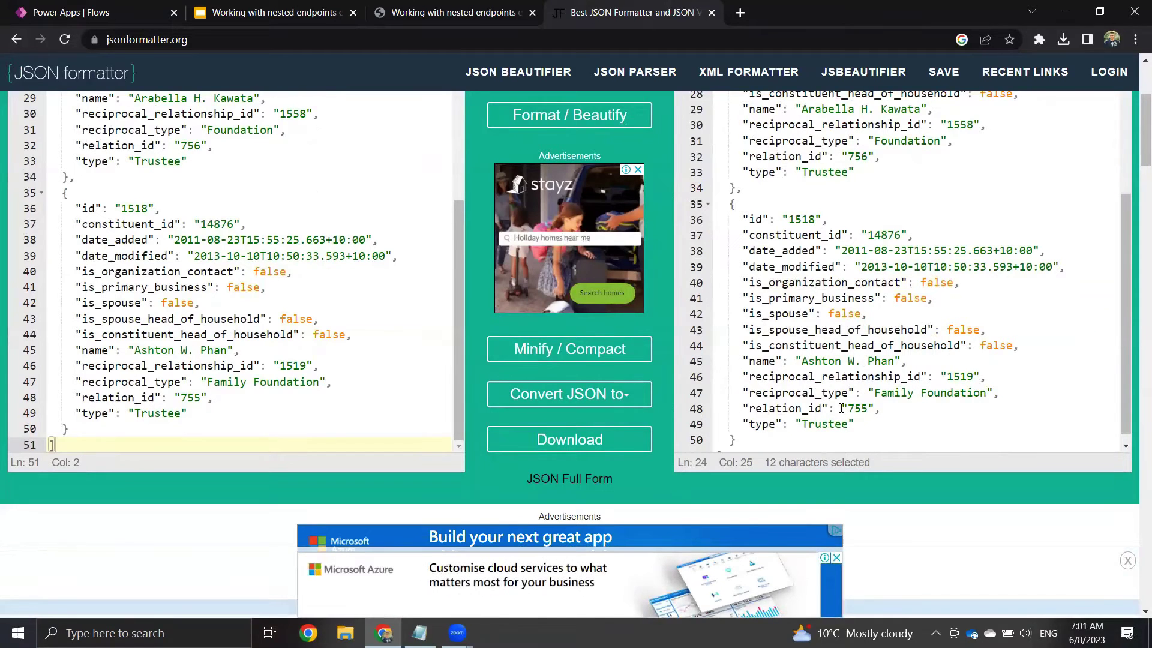
Step: Review all three expanded relationship records from first to last, highlighting the whole first record
{"action": "scroll", "coordinate": [886, 364], "scroll_direction": "up", "scroll_amount": 4}
{"action": "scroll", "coordinate": [885, 364], "scroll_direction": "up", "scroll_amount": 8}
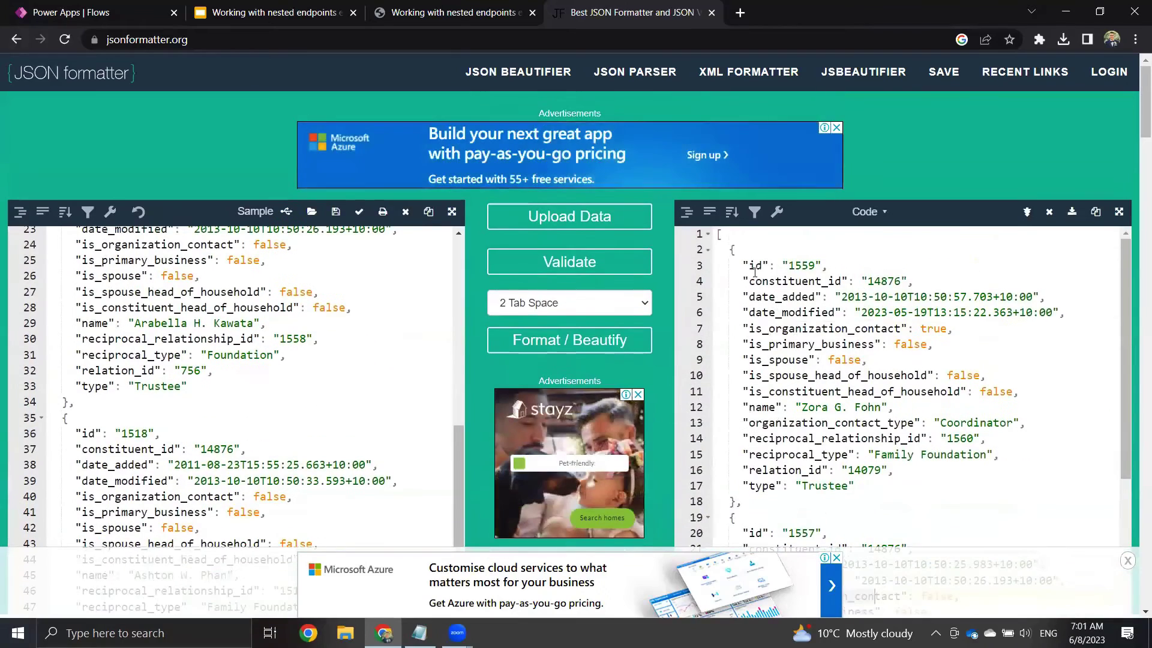
{"action": "left_click_drag", "start_coordinate": [755, 271], "coordinate": [781, 499]}
{"action": "scroll", "coordinate": [787, 493], "scroll_direction": "down", "scroll_amount": 5}
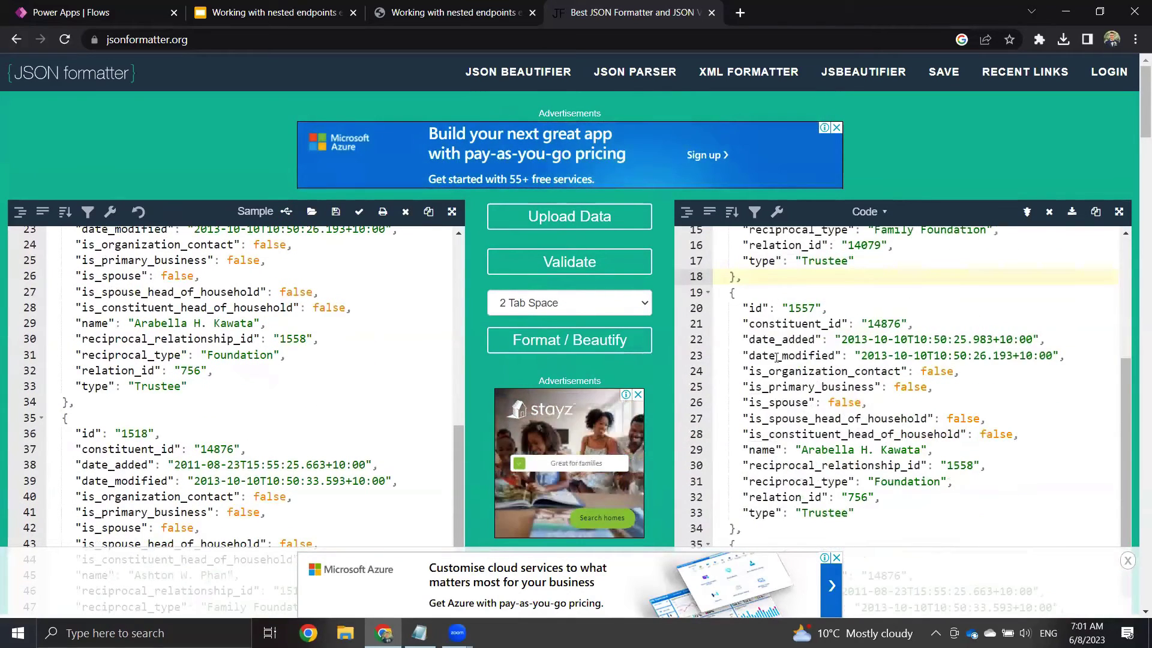
{"action": "scroll", "coordinate": [782, 414], "scroll_direction": "down", "scroll_amount": 4}
{"action": "scroll", "coordinate": [778, 353], "scroll_direction": "down", "scroll_amount": 3}
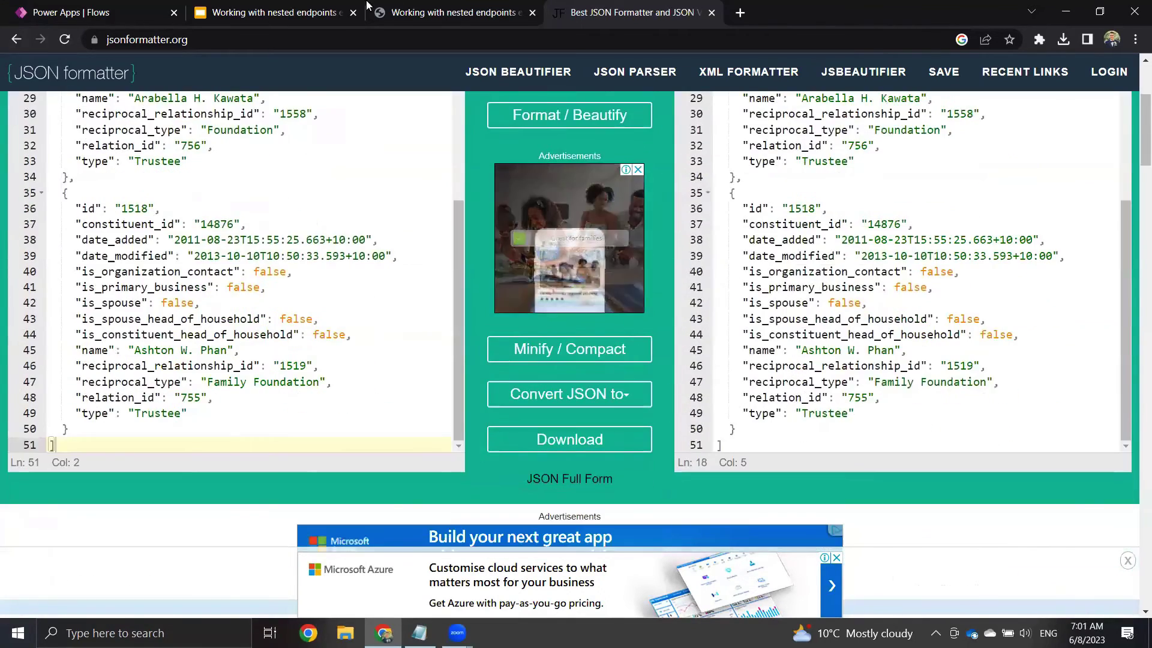
Step: Switch to the Power Apps run, review the filter step's Body output, and return to the list of cloud flows
{"action": "key", "text": "ctrl+1"}
{"action": "scroll", "coordinate": [384, 284], "scroll_direction": "down", "scroll_amount": 3}
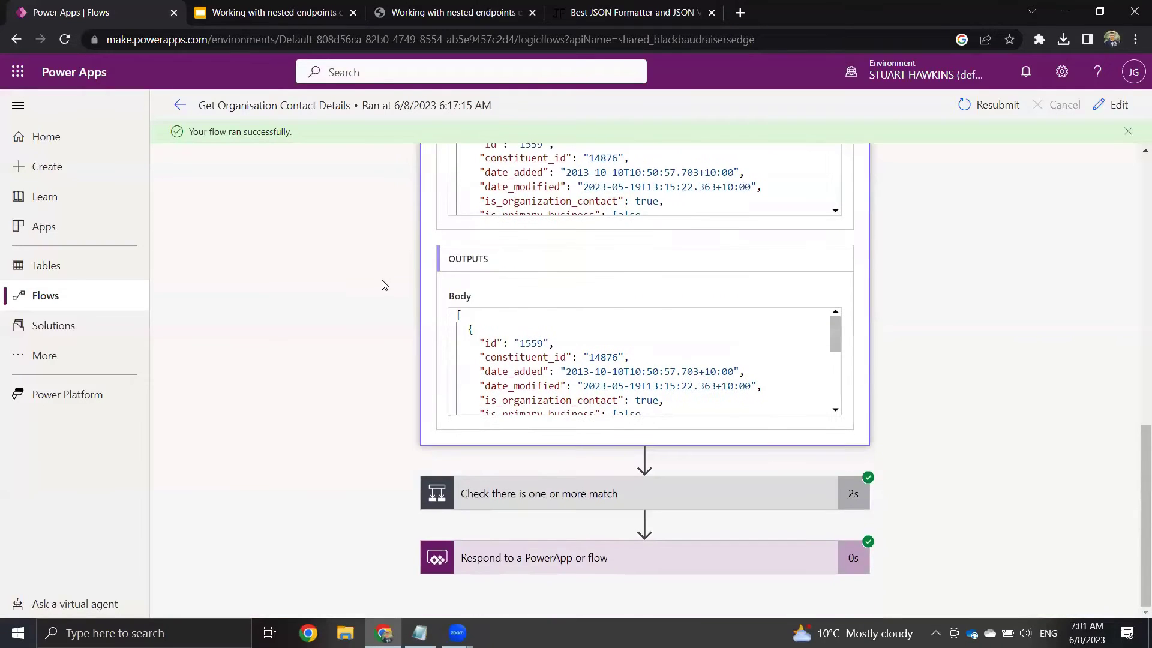
{"action": "scroll", "coordinate": [329, 262], "scroll_direction": "up", "scroll_amount": 10}
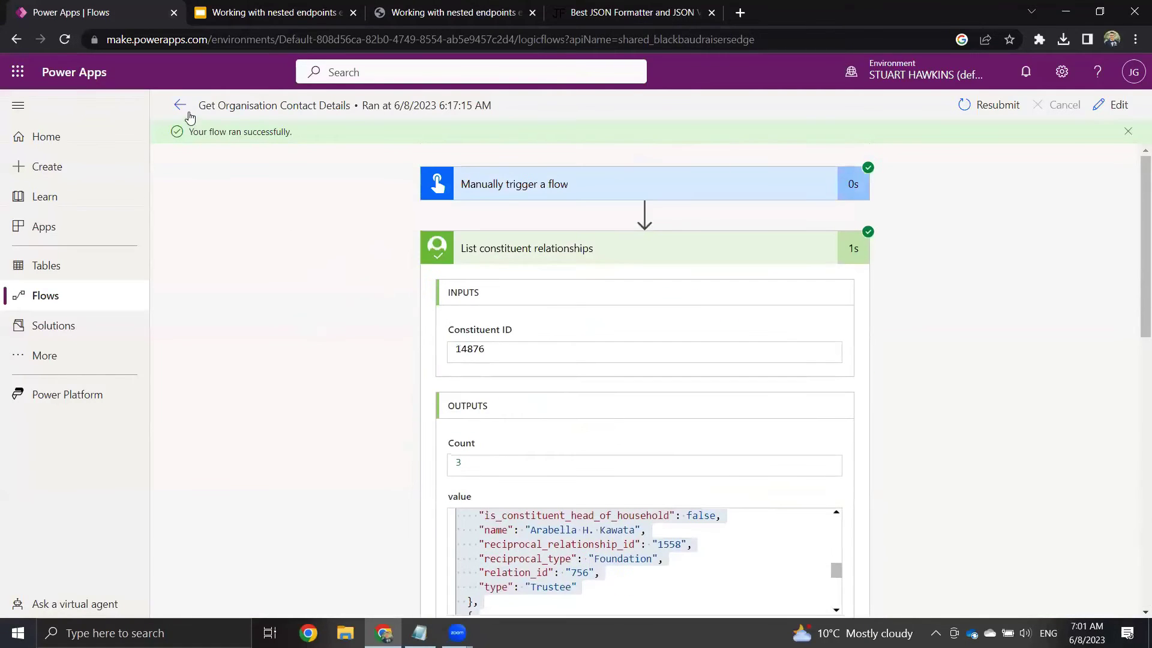
{"action": "left_click", "coordinate": [179, 106]}
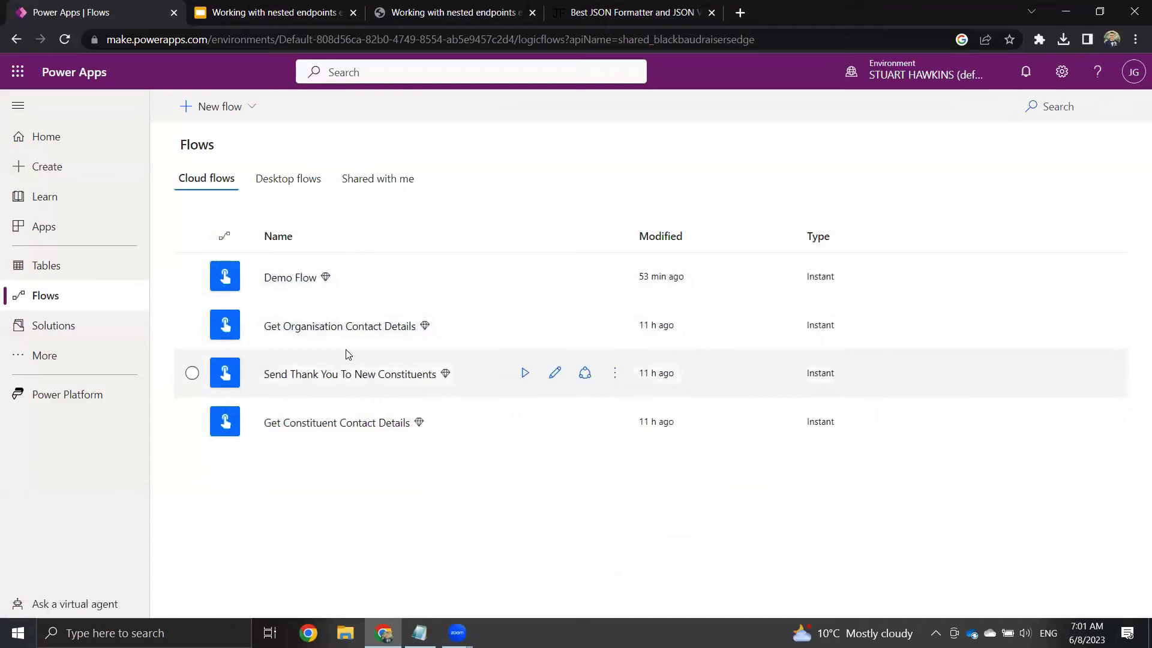
Step: Open the Get Organisation Contact Details flow for editing
{"action": "left_click", "coordinate": [368, 328]}
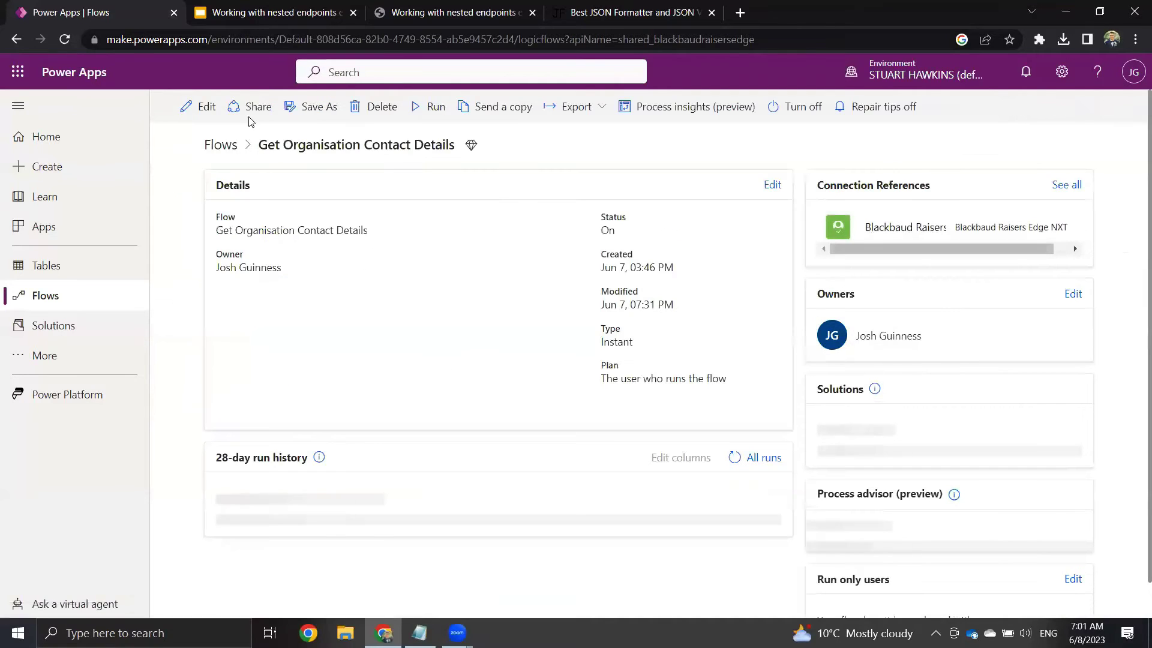
{"action": "left_click", "coordinate": [207, 111]}
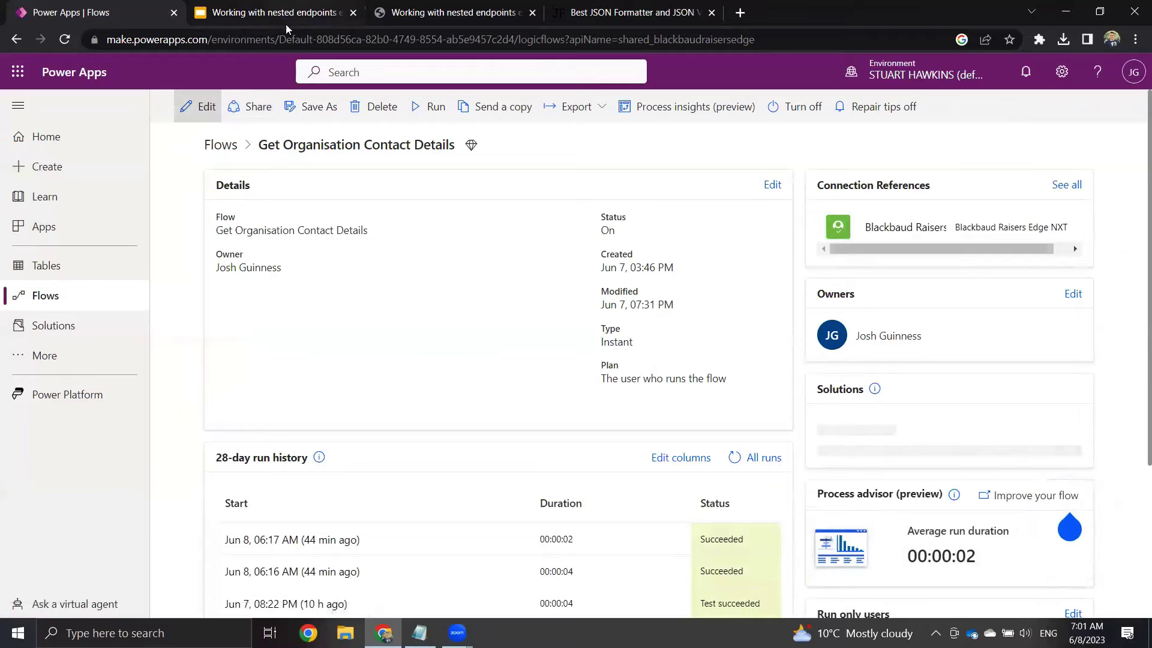
Step: Switch to the PDF's Demo slide and highlight the list methods, followed by the item about calling a Flow from another Flow
{"action": "left_click", "coordinate": [483, 9]}
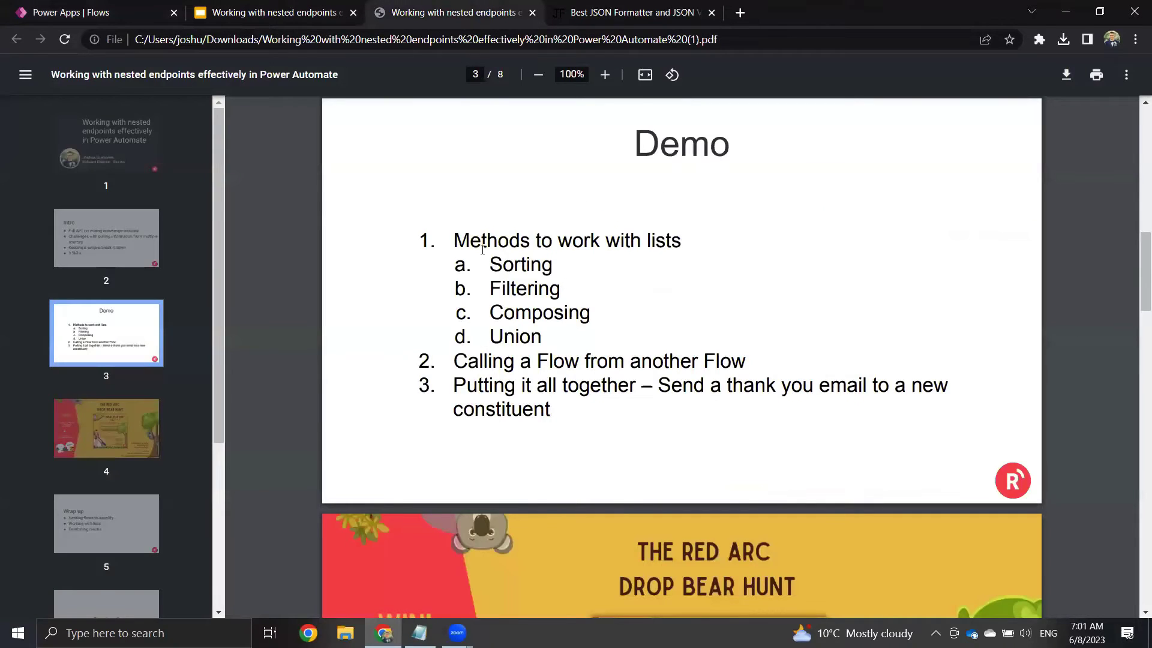
{"action": "left_click_drag", "start_coordinate": [483, 249], "coordinate": [543, 343]}
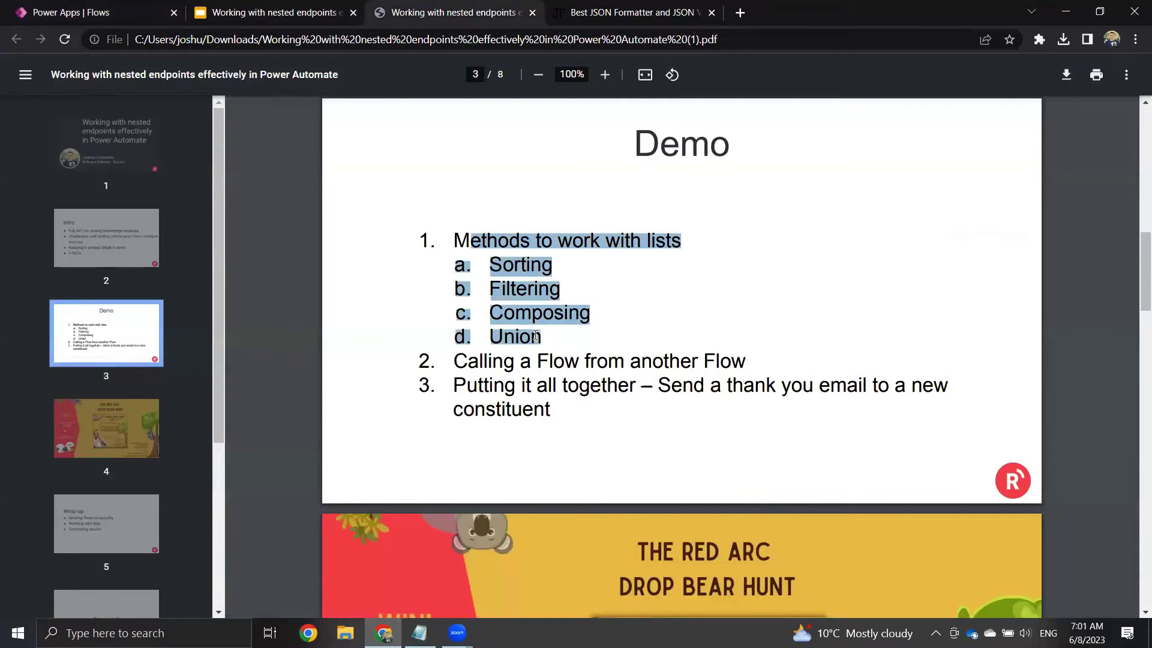
{"action": "left_click", "coordinate": [519, 354]}
{"action": "left_click_drag", "start_coordinate": [450, 368], "coordinate": [765, 360]}
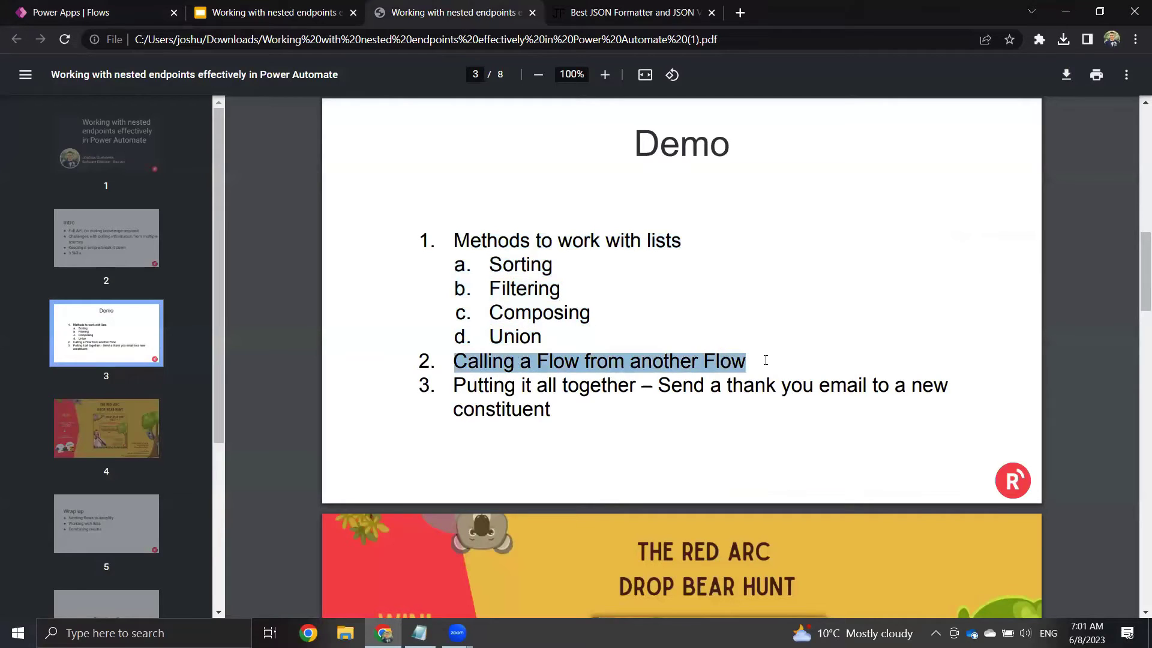
{"action": "left_click", "coordinate": [762, 360]}
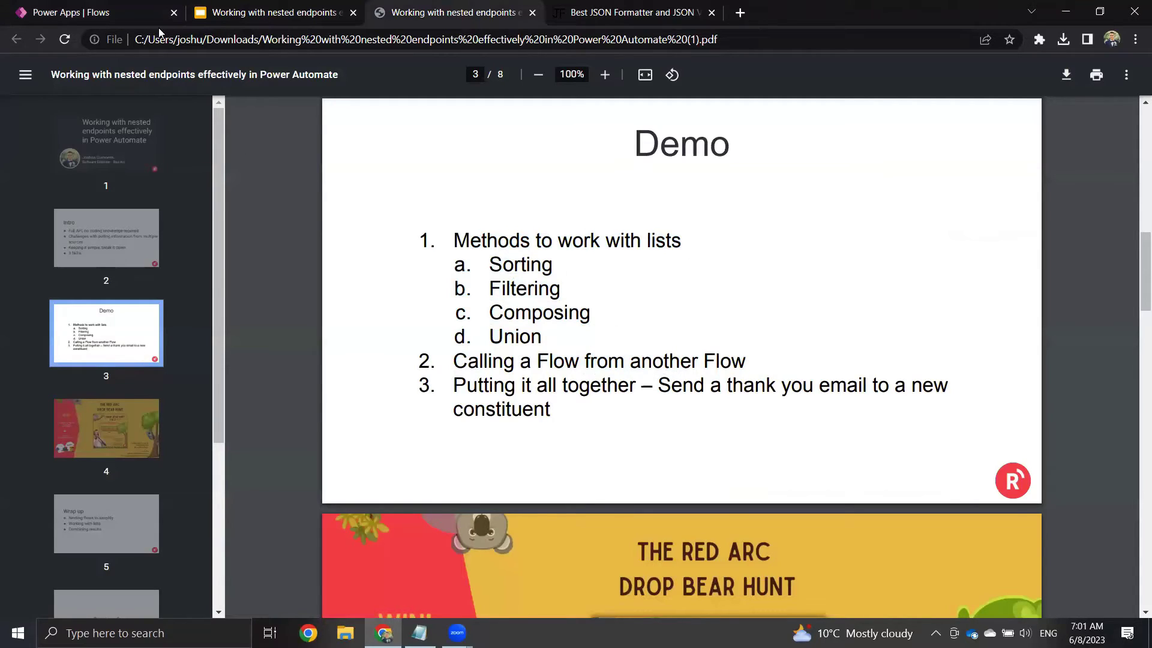
Step: Return to the flow editor and expand Filter to Matching Contact Types, Check there is one or more match, and Run a Child Flow
{"action": "left_click", "coordinate": [96, 12]}
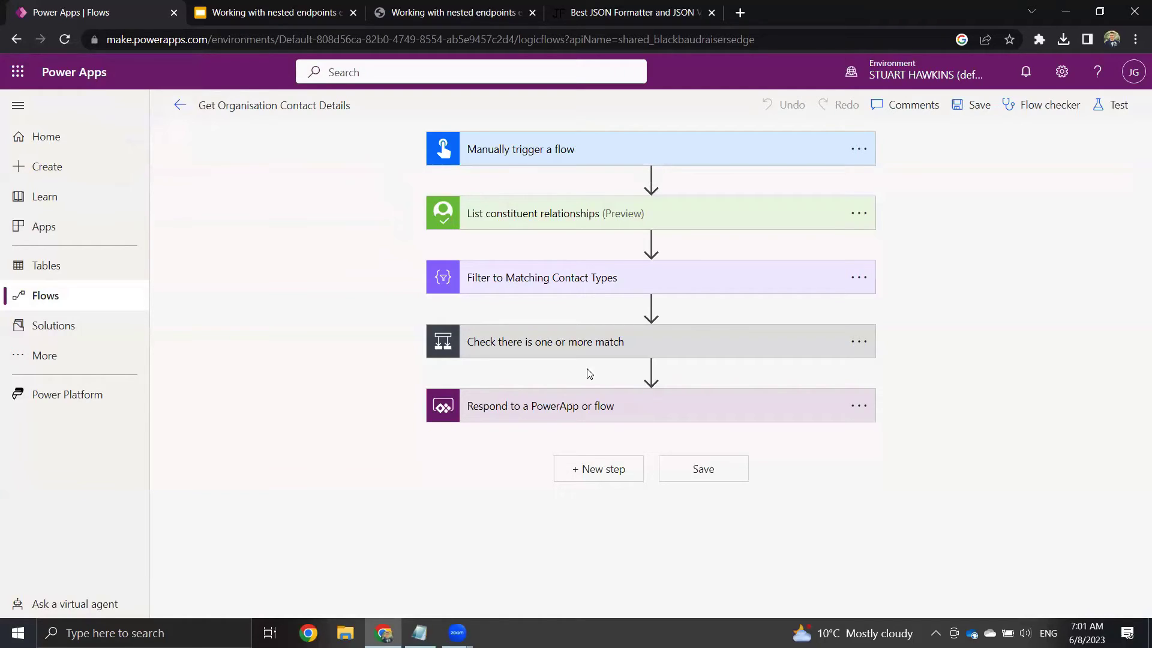
{"action": "left_click", "coordinate": [582, 284]}
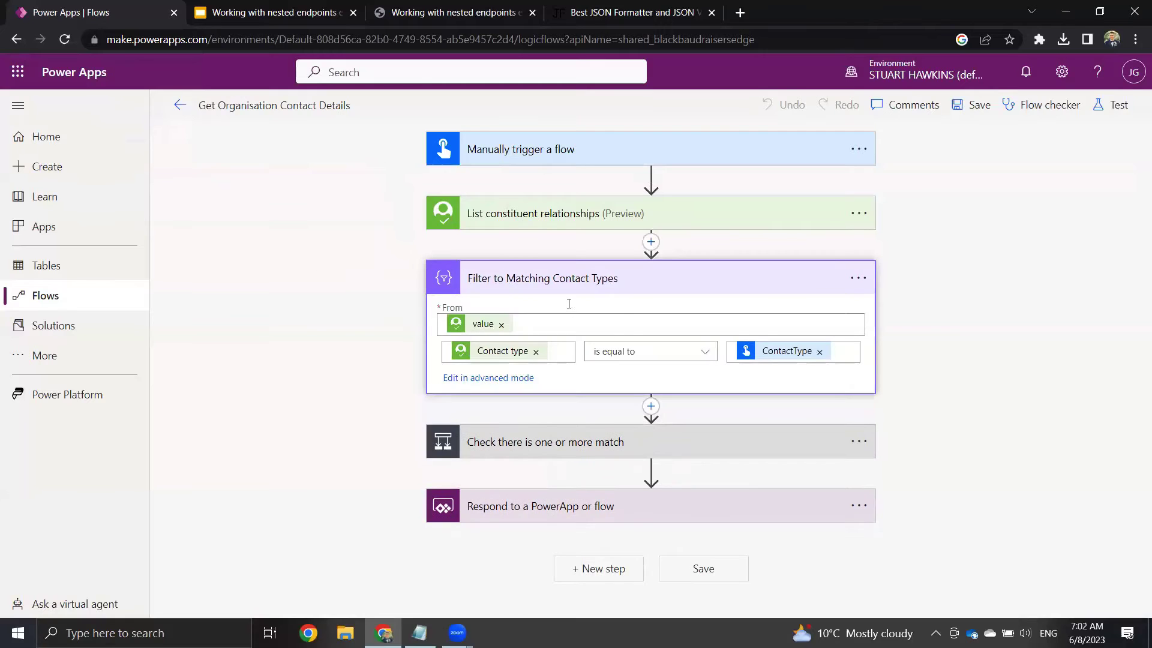
{"action": "left_click", "coordinate": [617, 439]}
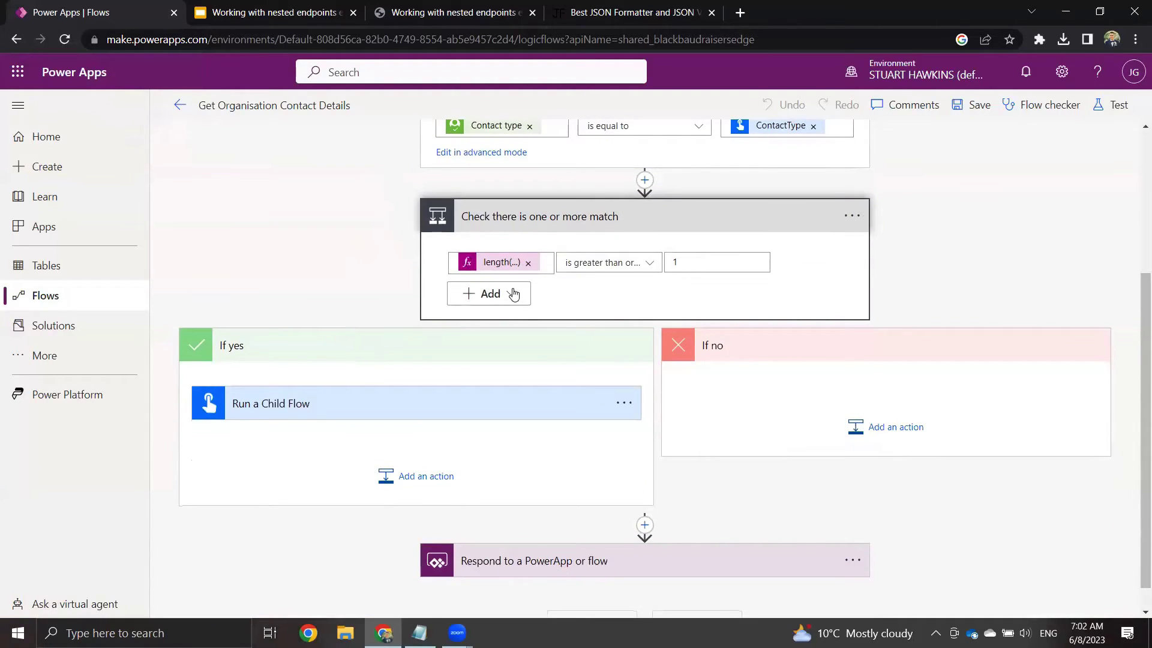
{"action": "scroll", "coordinate": [329, 201], "scroll_direction": "down", "scroll_amount": 1}
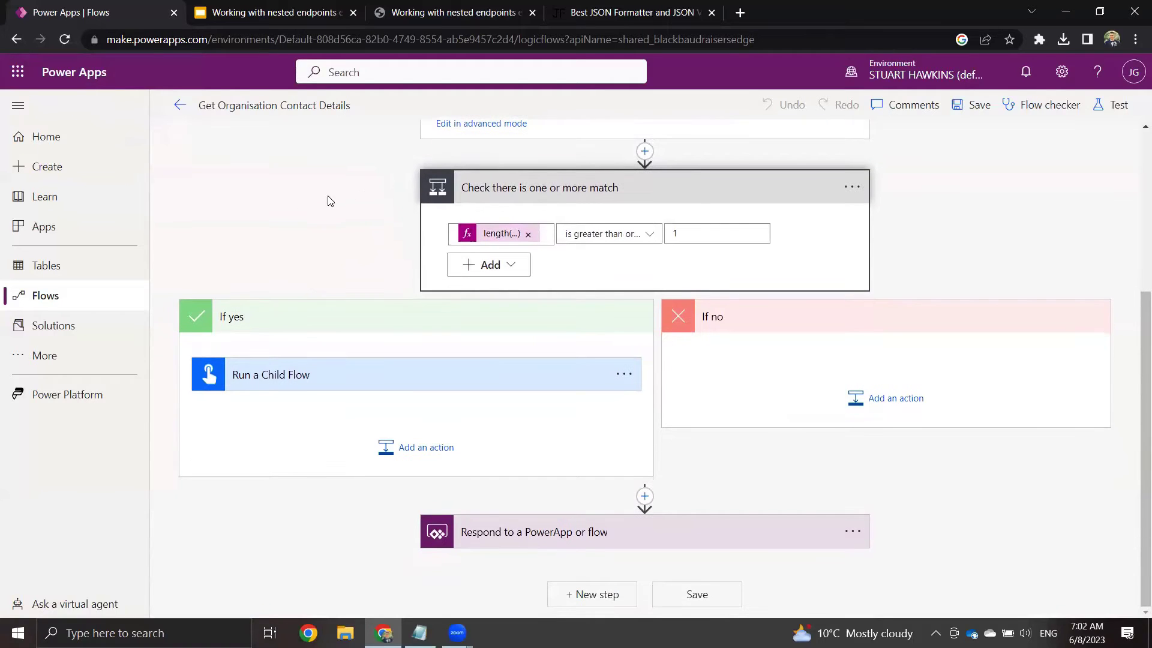
{"action": "left_click", "coordinate": [297, 374]}
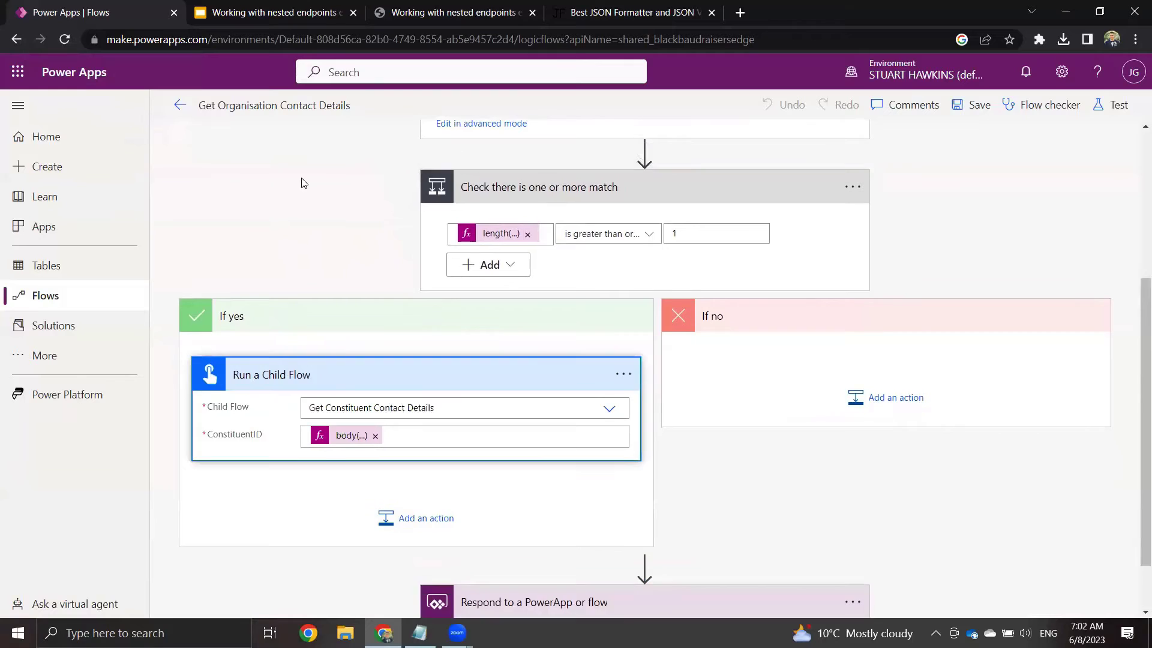
{"action": "scroll", "coordinate": [324, 252], "scroll_direction": "down", "scroll_amount": 1}
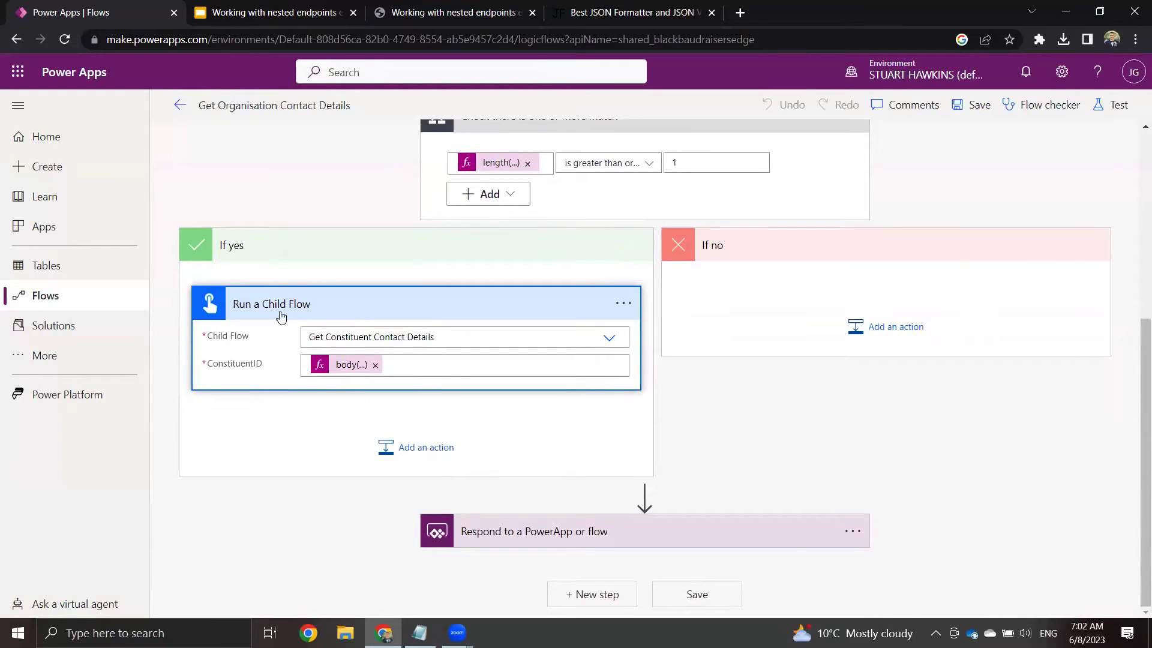
Step: Trace the flow from the relationship filter through the match condition to the ConstituentID expression passed to the child flow
{"action": "scroll", "coordinate": [384, 336], "scroll_direction": "up", "scroll_amount": 5}
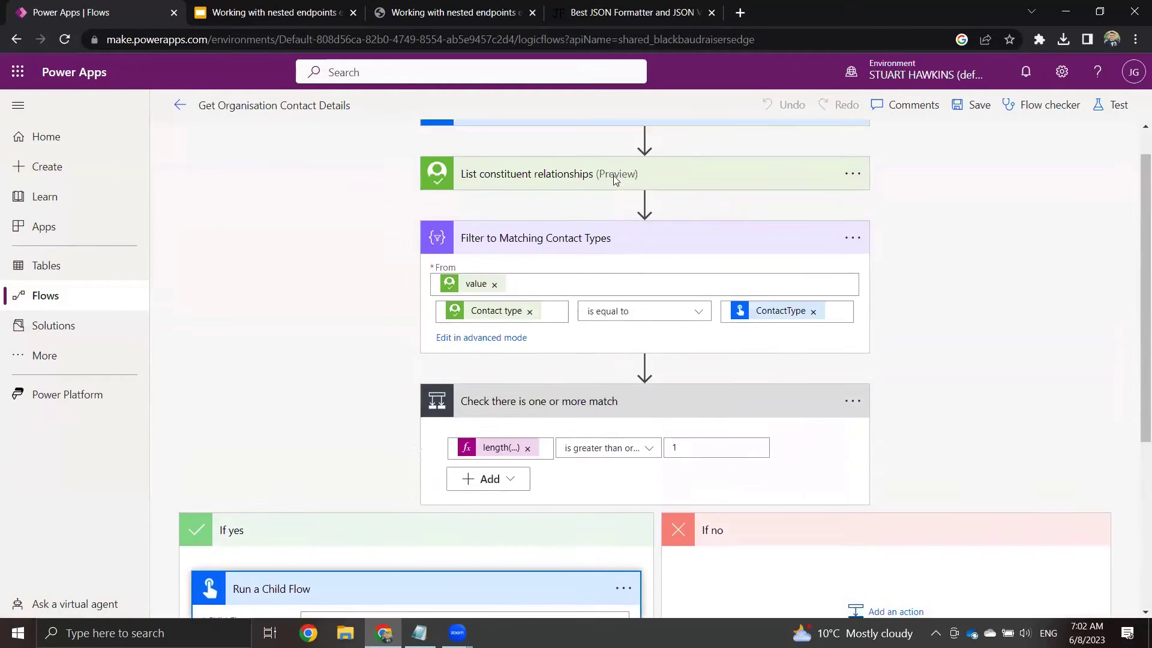
{"action": "scroll", "coordinate": [361, 311], "scroll_direction": "down", "scroll_amount": 4}
{"action": "scroll", "coordinate": [360, 311], "scroll_direction": "down", "scroll_amount": 2}
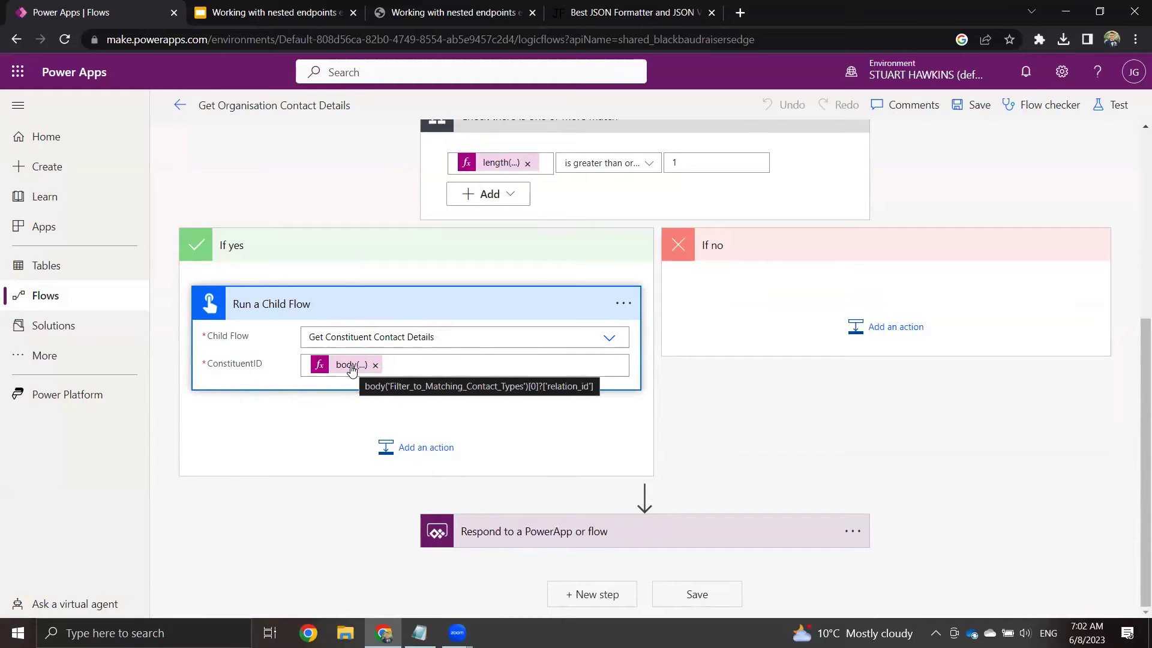
{"action": "scroll", "coordinate": [537, 257], "scroll_direction": "up", "scroll_amount": 3}
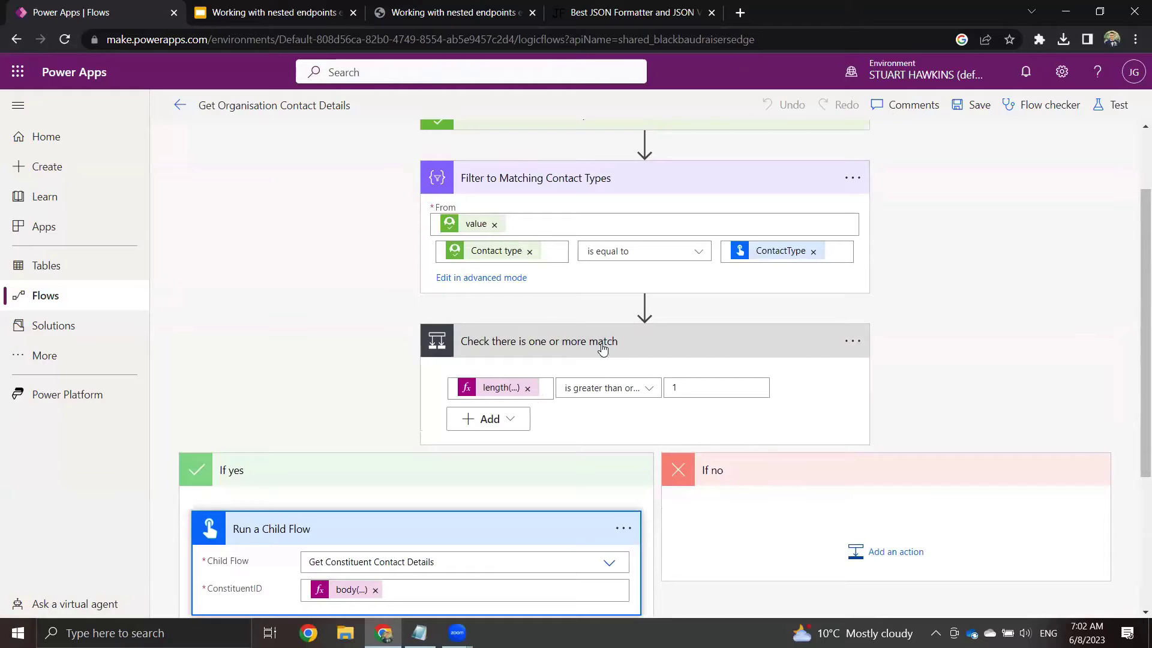
{"action": "scroll", "coordinate": [539, 360], "scroll_direction": "down", "scroll_amount": 1}
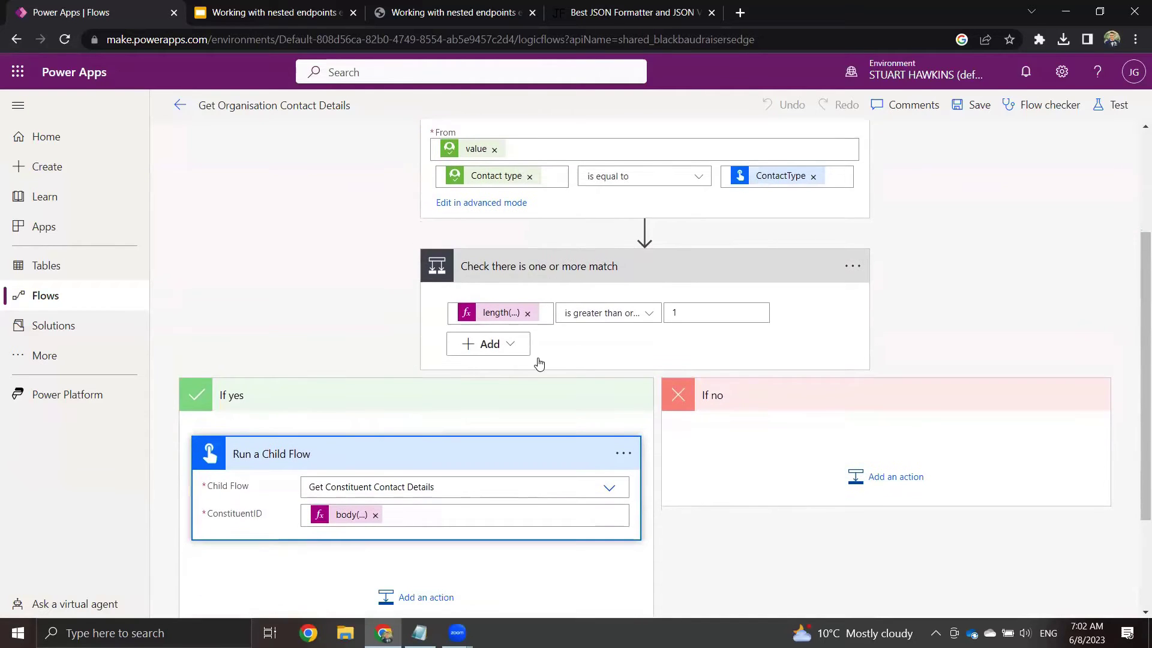
{"action": "scroll", "coordinate": [545, 327], "scroll_direction": "down", "scroll_amount": 1}
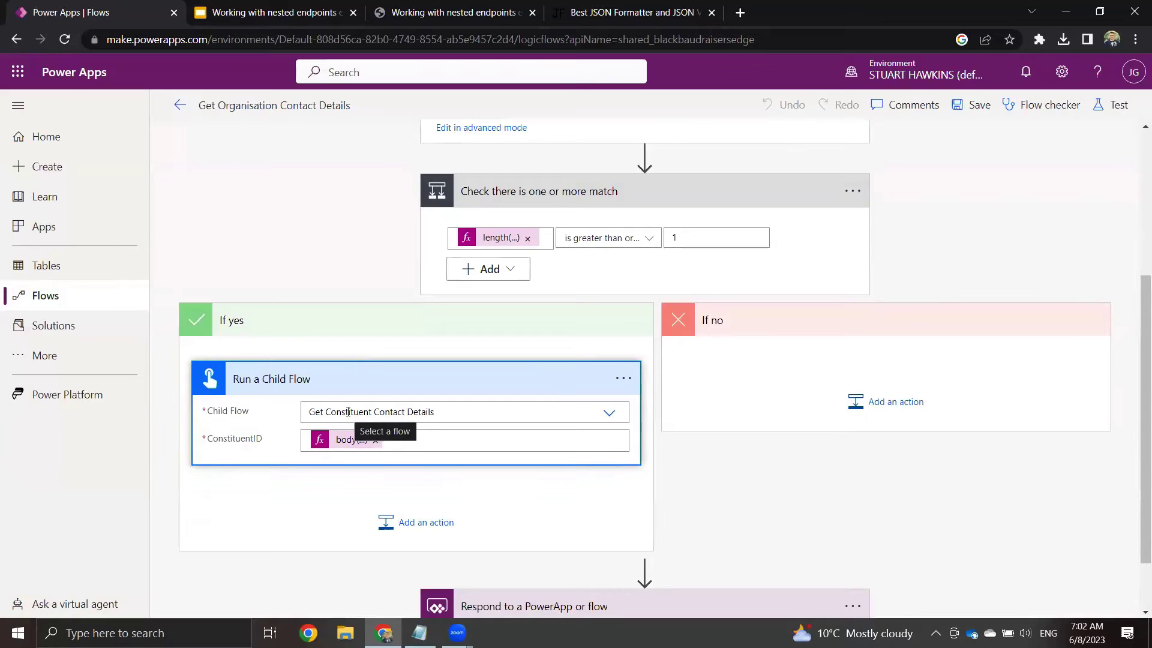
Step: Show the flows available for the Child Flow setting and leave Get Constituent Contact Details selected
{"action": "left_click_drag", "start_coordinate": [321, 411], "coordinate": [424, 412]}
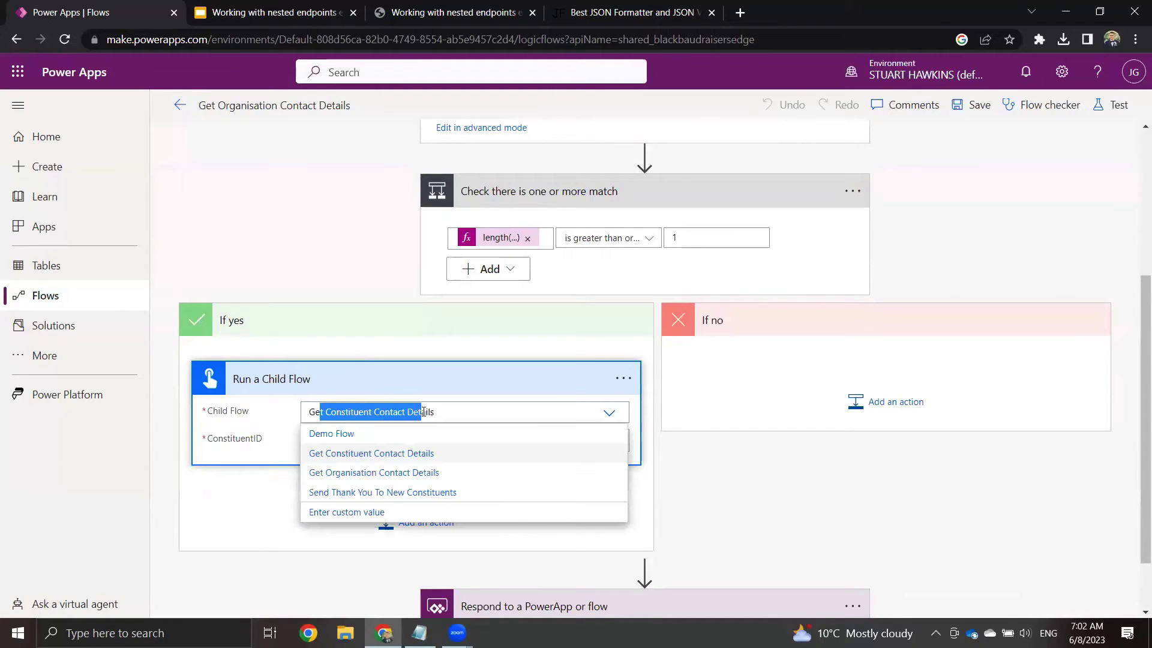
{"action": "left_click", "coordinate": [328, 287]}
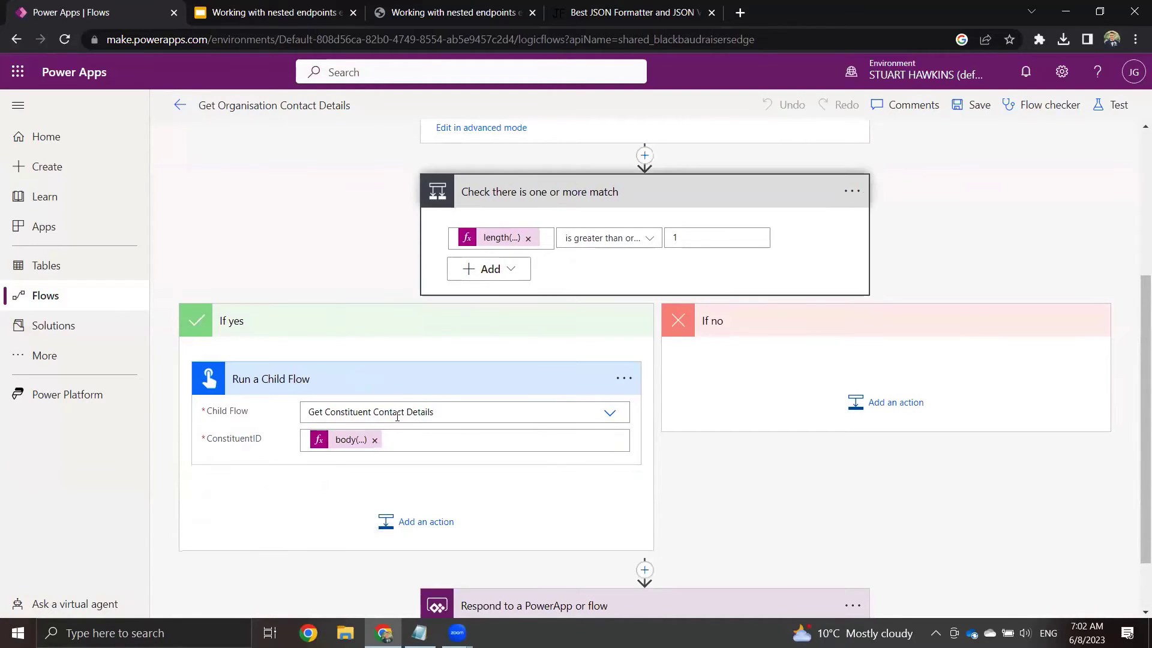
{"action": "left_click", "coordinate": [440, 411]}
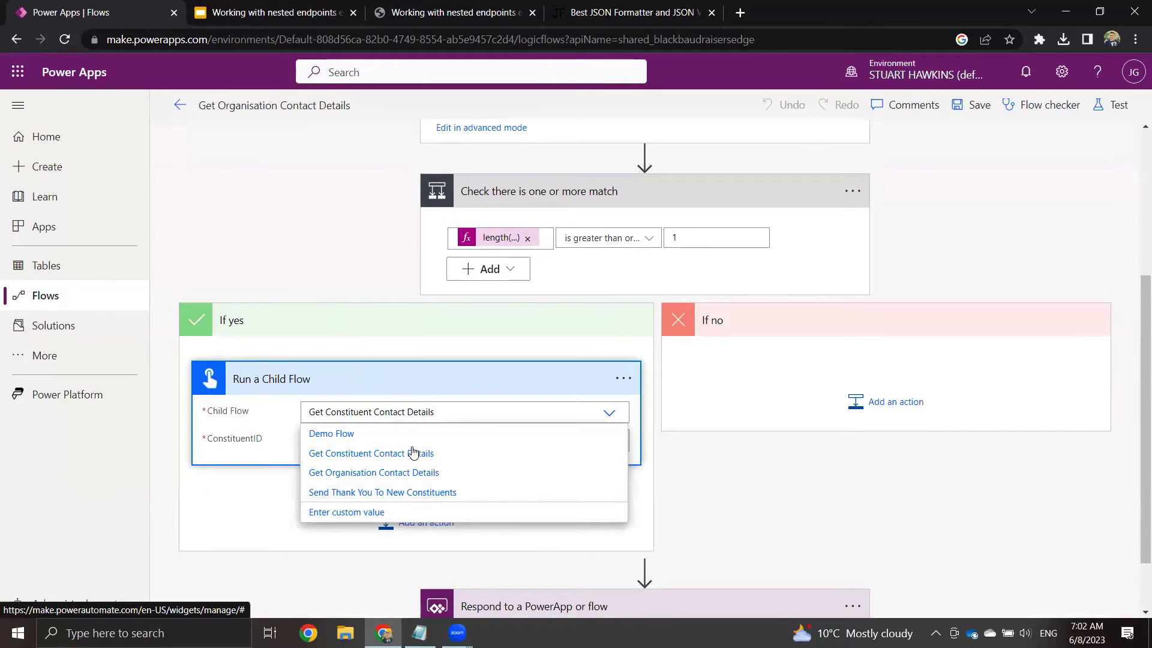
{"action": "left_click", "coordinate": [352, 298]}
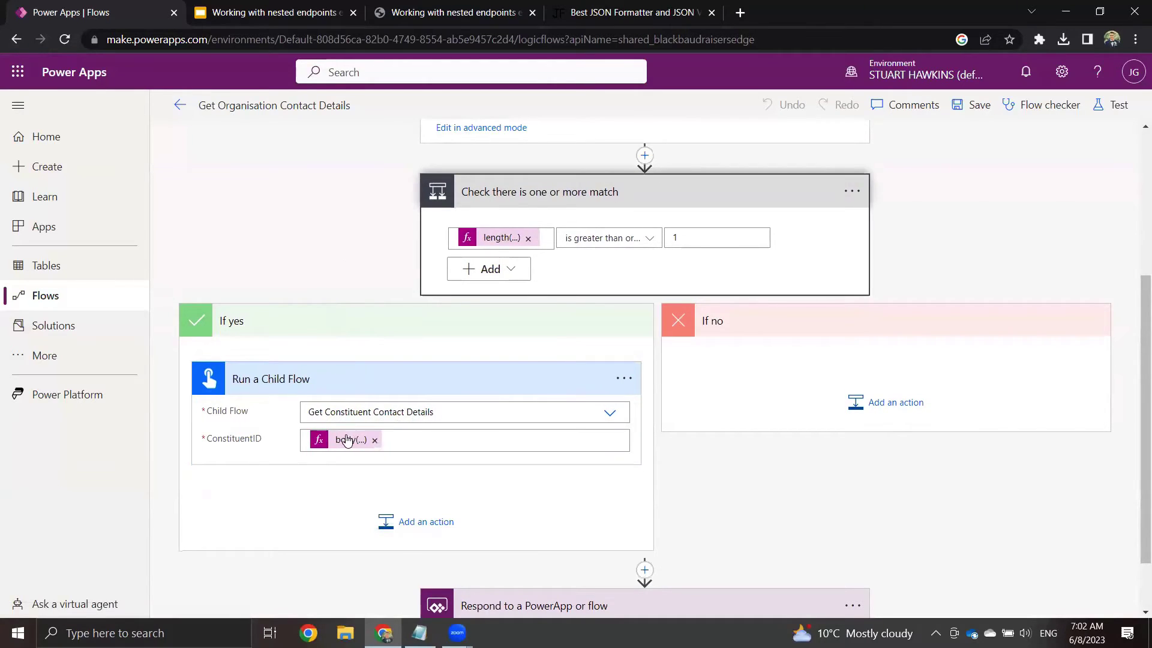
Step: Leave the editor and open the Jun 8, 06:17 AM run of Get Organisation Contact Details
{"action": "left_click", "coordinate": [180, 105]}
{"action": "left_click", "coordinate": [648, 164]}
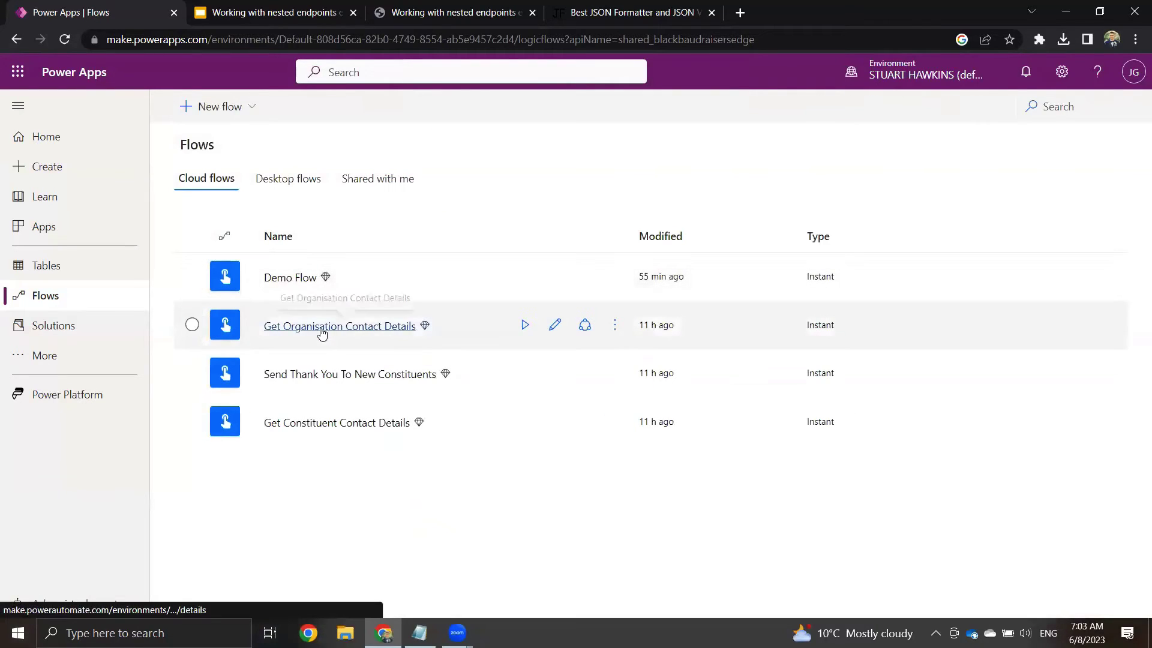
{"action": "left_click", "coordinate": [322, 332]}
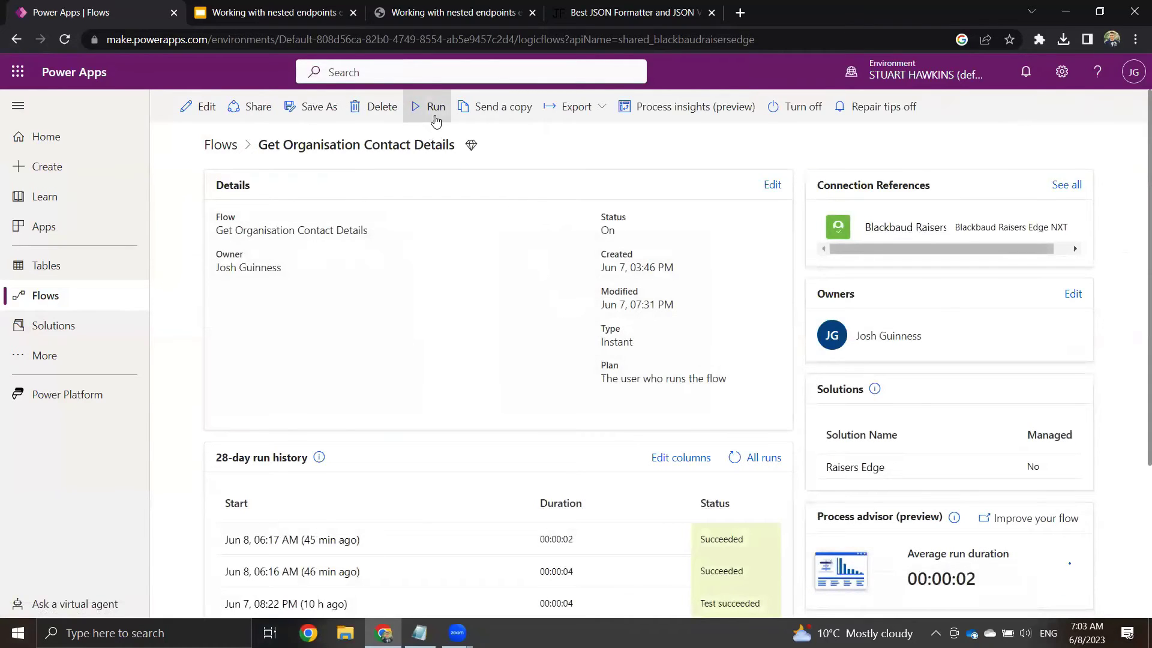
{"action": "scroll", "coordinate": [365, 397], "scroll_direction": "down", "scroll_amount": 2}
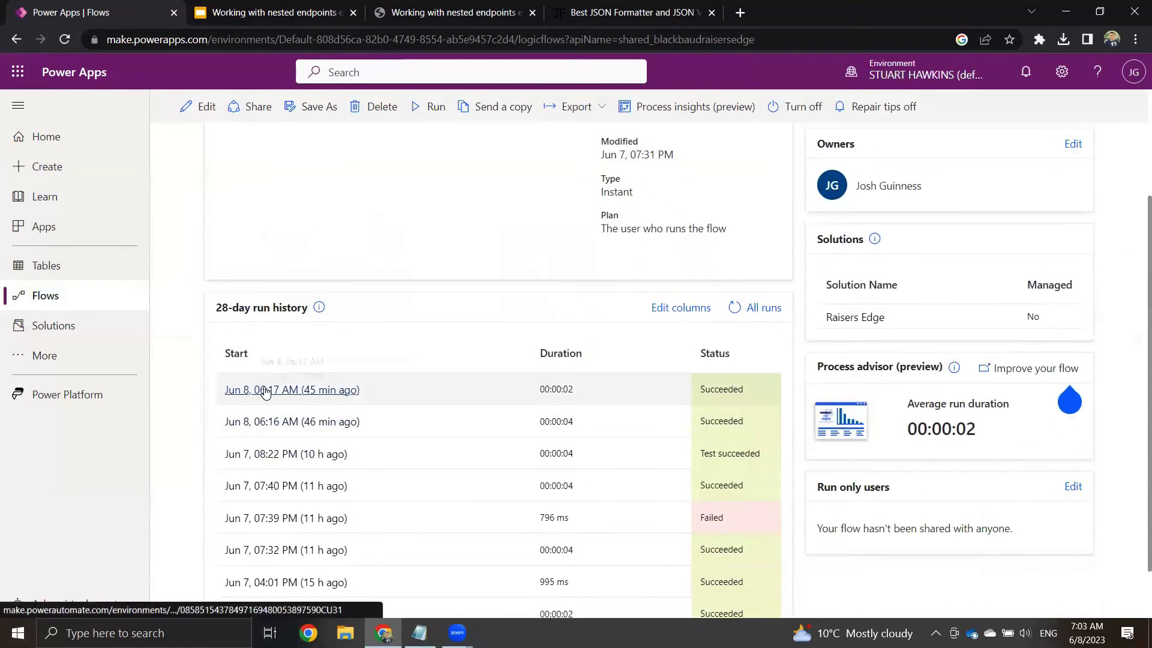
{"action": "left_click", "coordinate": [262, 316]}
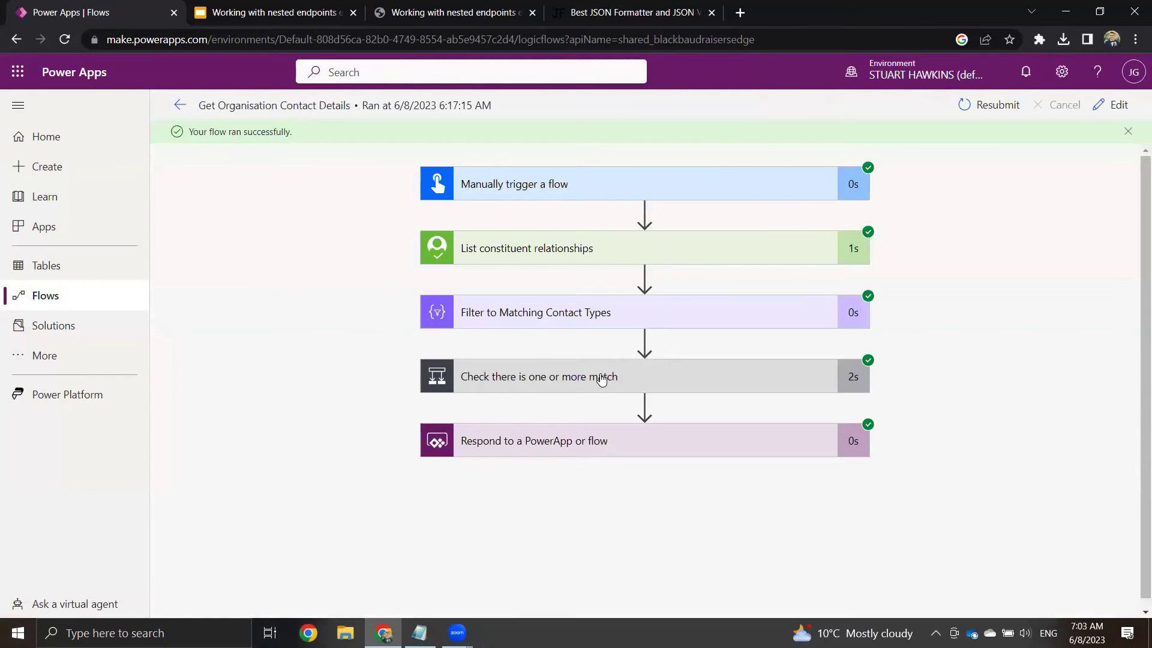
Step: Expand the match condition and Run a Child Flow in the run, and highlight the ConstituentID input
{"action": "left_click", "coordinate": [600, 379]}
{"action": "scroll", "coordinate": [354, 358], "scroll_direction": "down", "scroll_amount": 2}
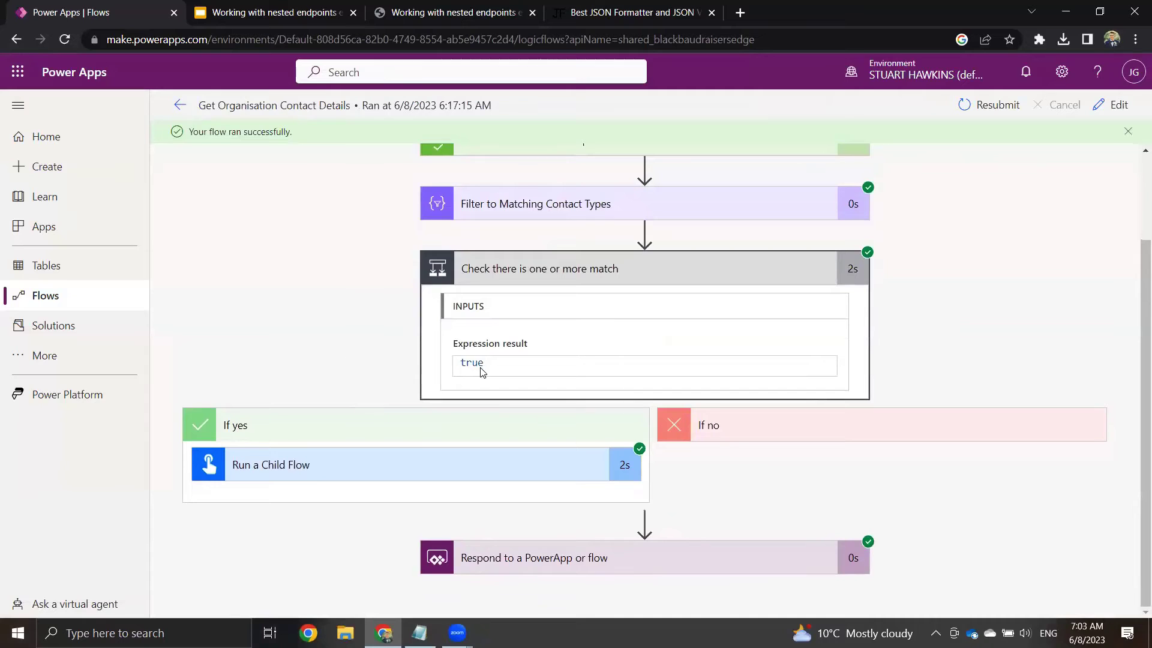
{"action": "left_click", "coordinate": [423, 467]}
{"action": "scroll", "coordinate": [346, 364], "scroll_direction": "down", "scroll_amount": 6}
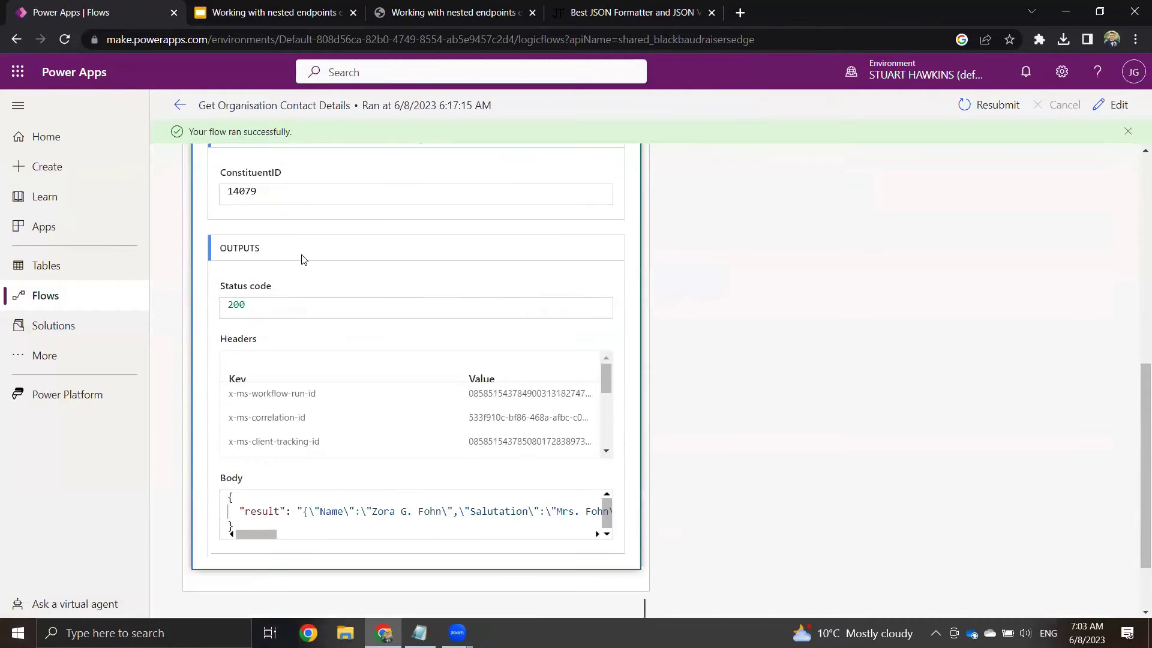
{"action": "scroll", "coordinate": [362, 228], "scroll_direction": "up", "scroll_amount": 1}
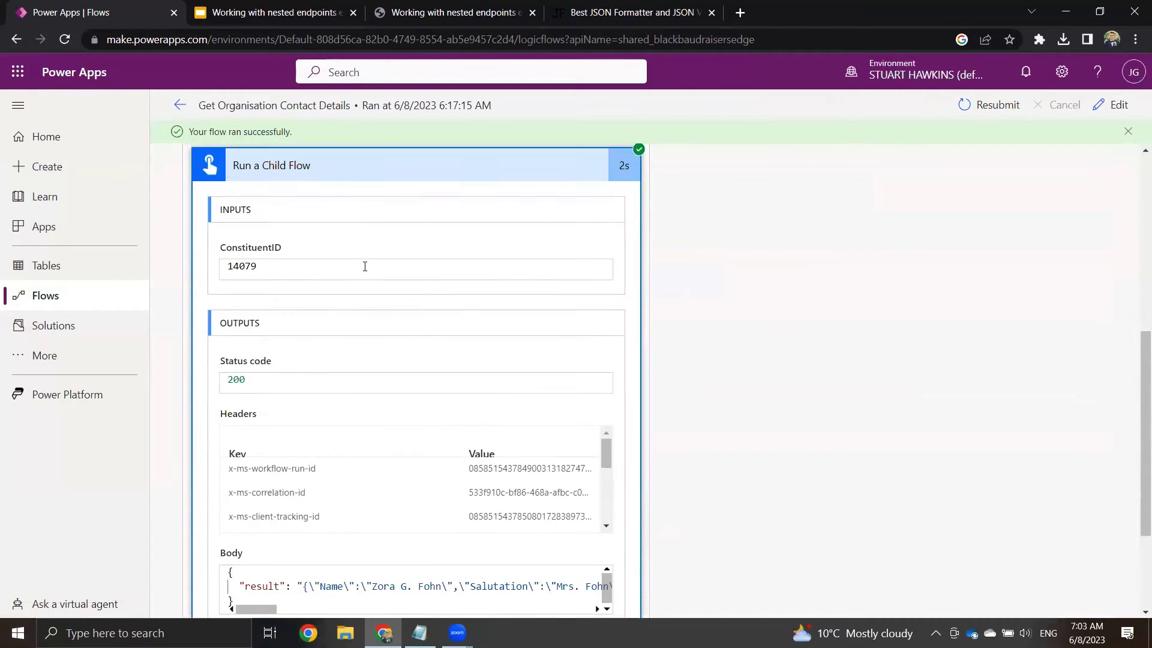
{"action": "left_click_drag", "start_coordinate": [255, 269], "coordinate": [222, 264]}
{"action": "scroll", "coordinate": [383, 282], "scroll_direction": "up", "scroll_amount": 4}
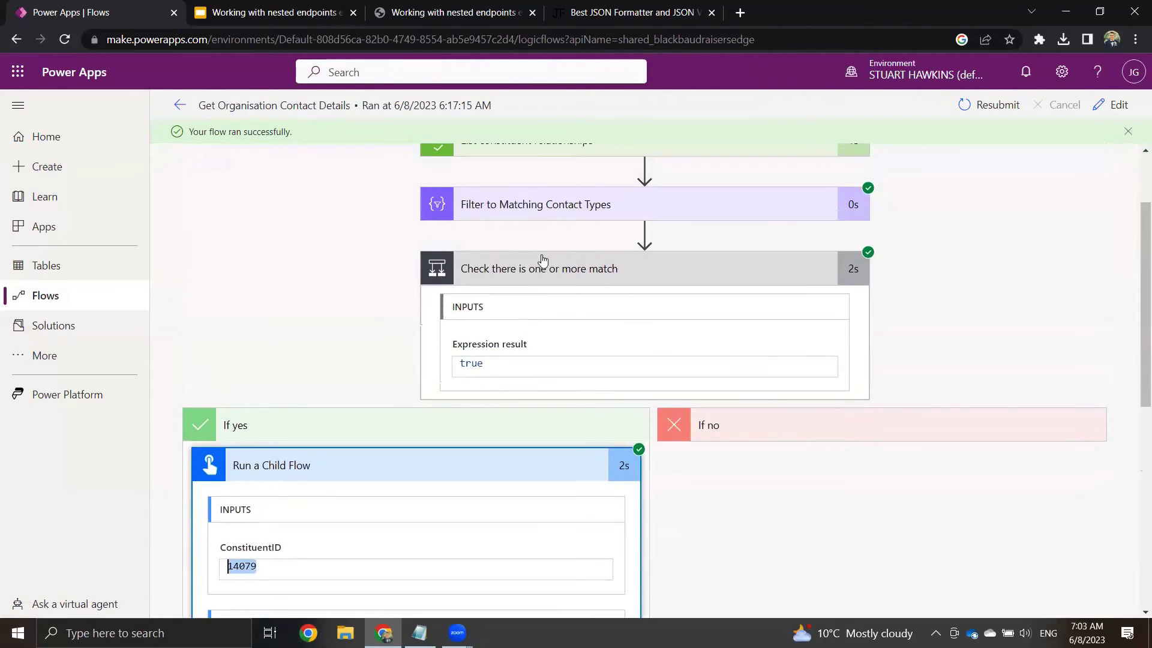
Step: Check the filter step's inputs and outputs, collapse it, and examine the child flow's output Body
{"action": "left_click", "coordinate": [598, 211]}
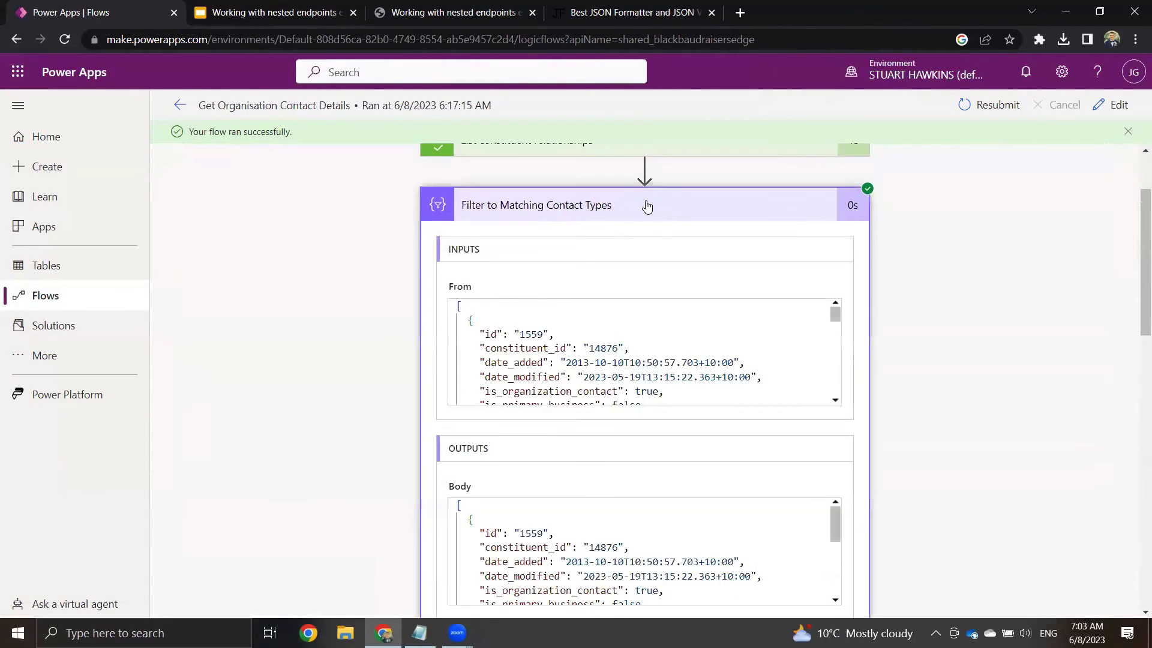
{"action": "left_click", "coordinate": [437, 221]}
{"action": "scroll", "coordinate": [302, 288], "scroll_direction": "down", "scroll_amount": 5}
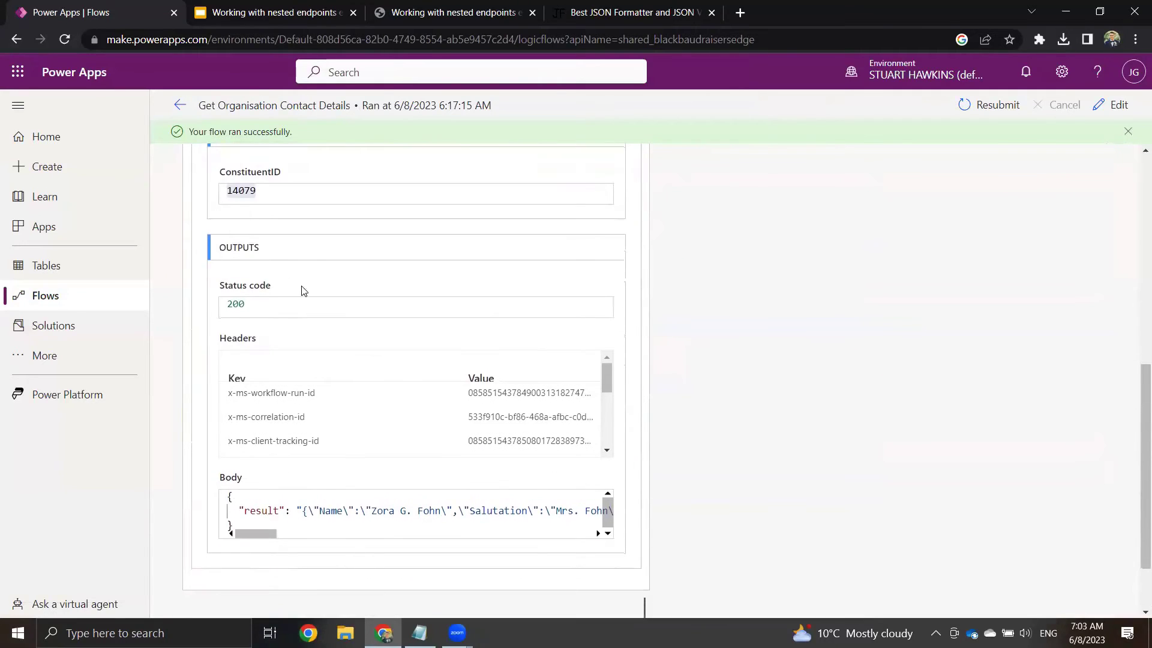
{"action": "scroll", "coordinate": [299, 266], "scroll_direction": "down", "scroll_amount": 2}
{"action": "left_click_drag", "start_coordinate": [280, 446], "coordinate": [252, 461]}
{"action": "scroll", "coordinate": [667, 351], "scroll_direction": "up", "scroll_amount": 8}
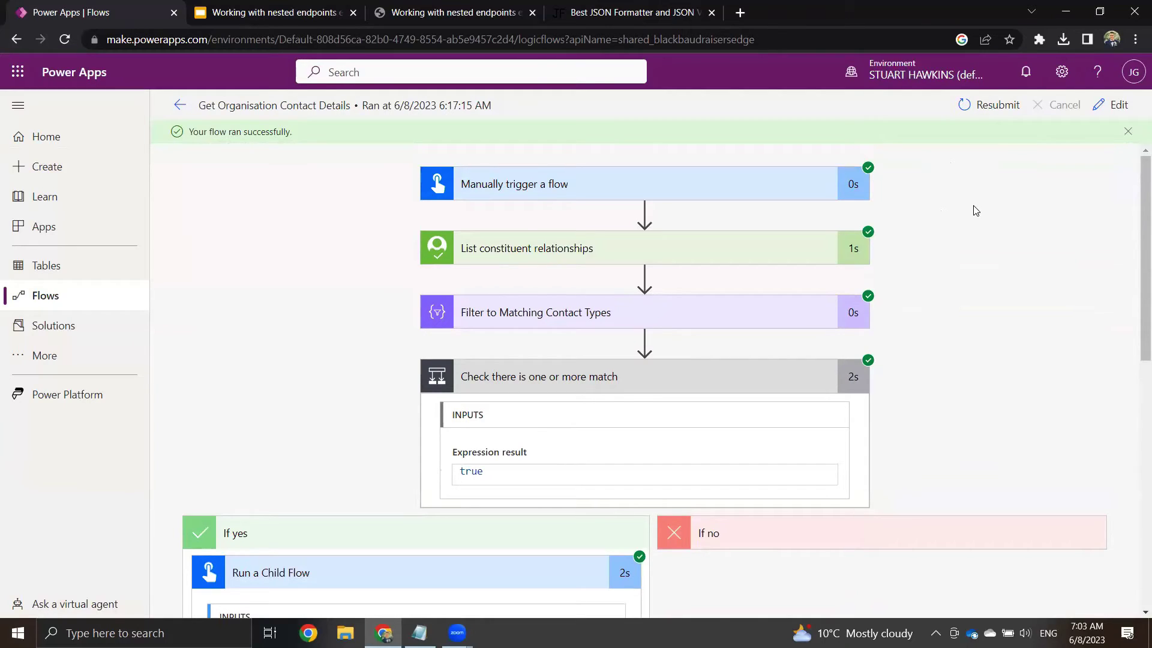
Step: Expand Respond to a PowerApp or flow and review the Body and Schema it returns
{"action": "scroll", "coordinate": [976, 210], "scroll_direction": "down", "scroll_amount": 8}
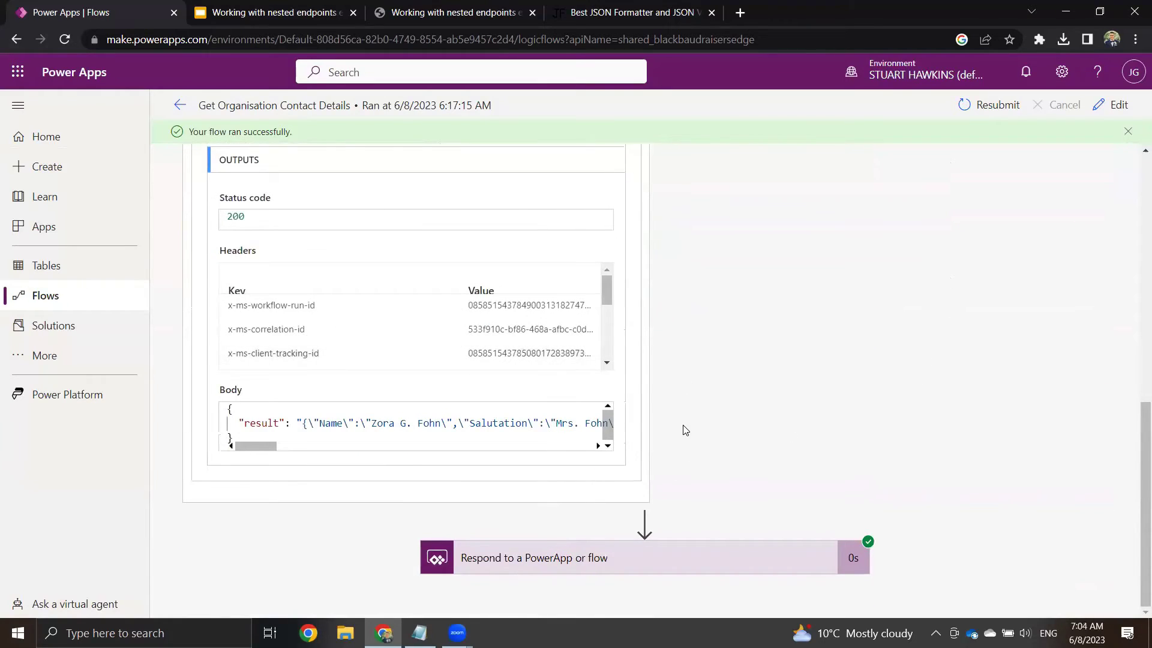
{"action": "left_click", "coordinate": [553, 572]}
{"action": "scroll", "coordinate": [873, 362], "scroll_direction": "down", "scroll_amount": 2}
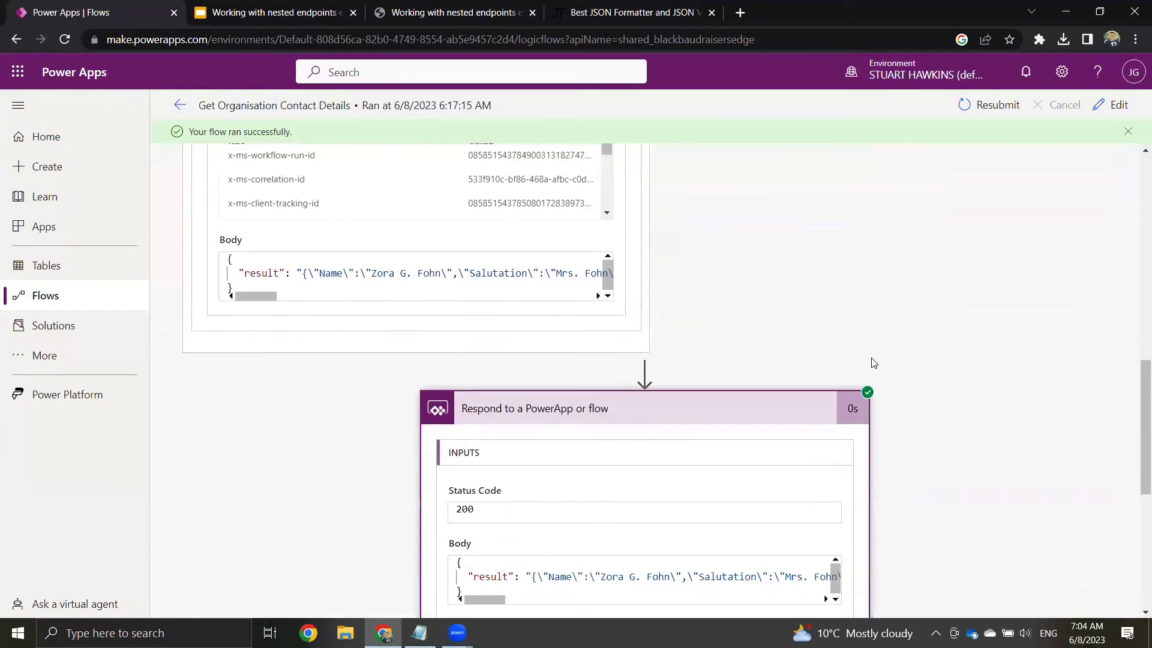
{"action": "scroll", "coordinate": [873, 363], "scroll_direction": "down", "scroll_amount": 4}
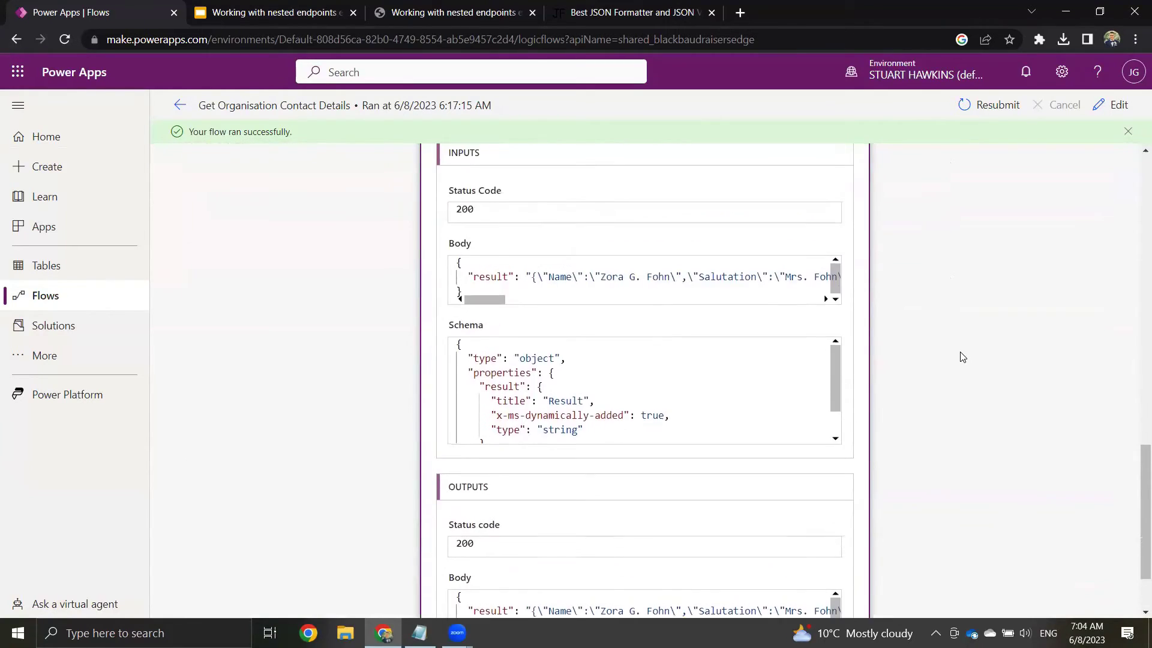
Step: Read the response Body through to its end, review the run back up to its trigger, and leave the run
{"action": "scroll", "coordinate": [962, 357], "scroll_direction": "up", "scroll_amount": 1}
{"action": "left_click_drag", "start_coordinate": [506, 383], "coordinate": [833, 389]}
{"action": "scroll", "coordinate": [902, 403], "scroll_direction": "down", "scroll_amount": 2}
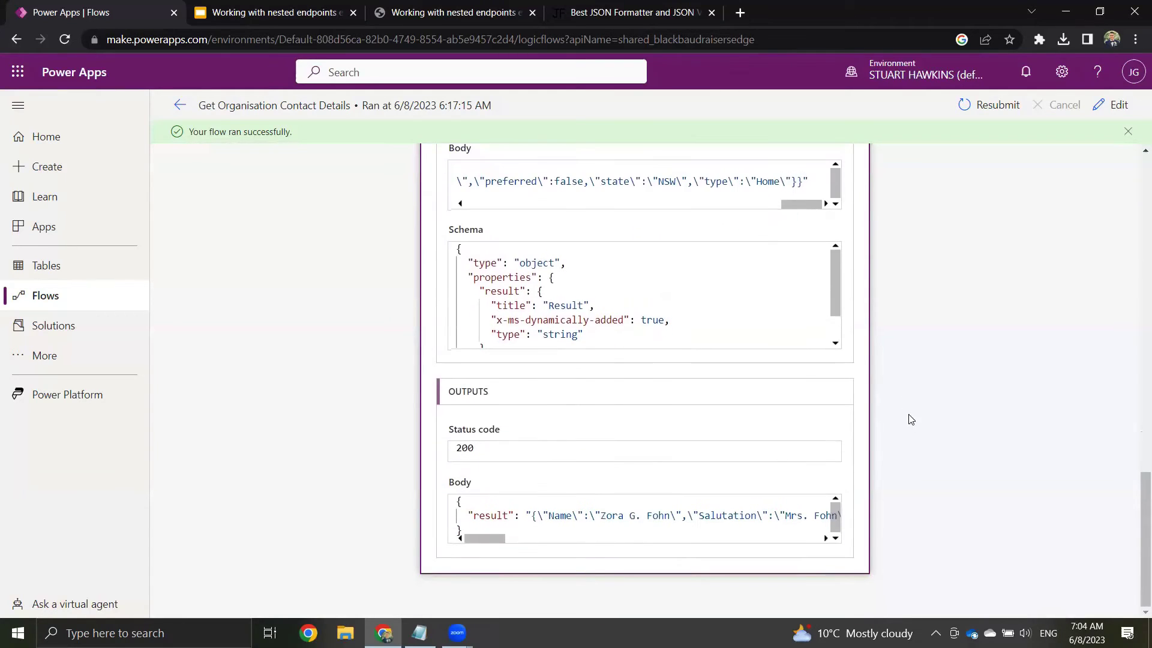
{"action": "scroll", "coordinate": [905, 416], "scroll_direction": "up", "scroll_amount": 4}
{"action": "scroll", "coordinate": [934, 418], "scroll_direction": "up", "scroll_amount": 10}
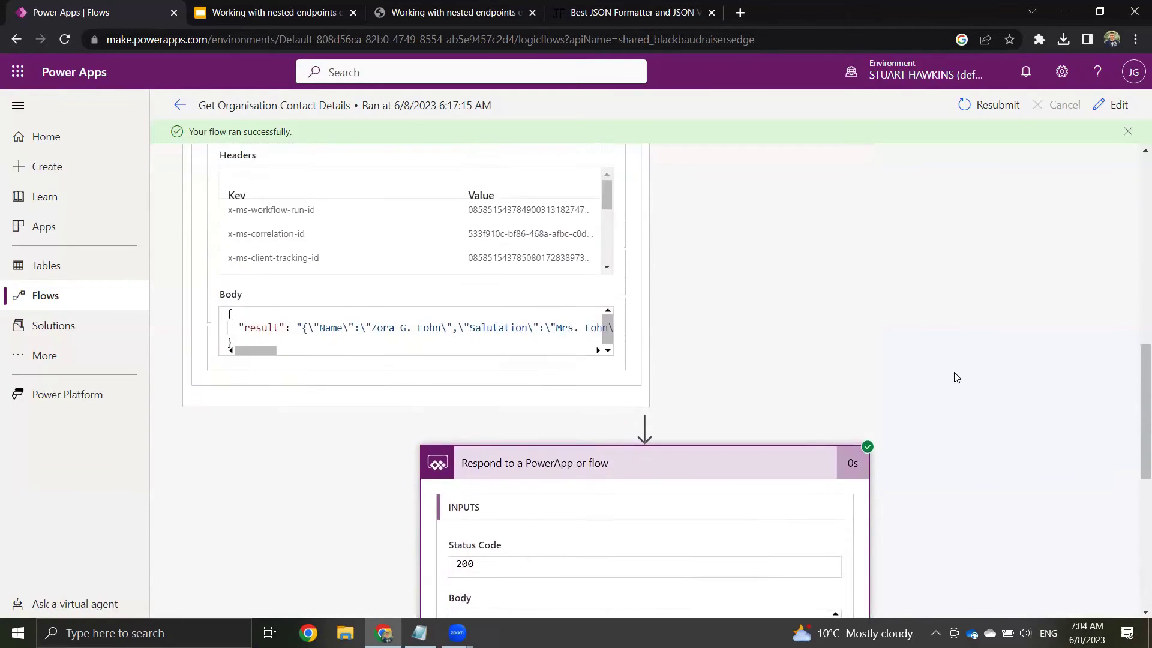
{"action": "scroll", "coordinate": [958, 268], "scroll_direction": "up", "scroll_amount": 2}
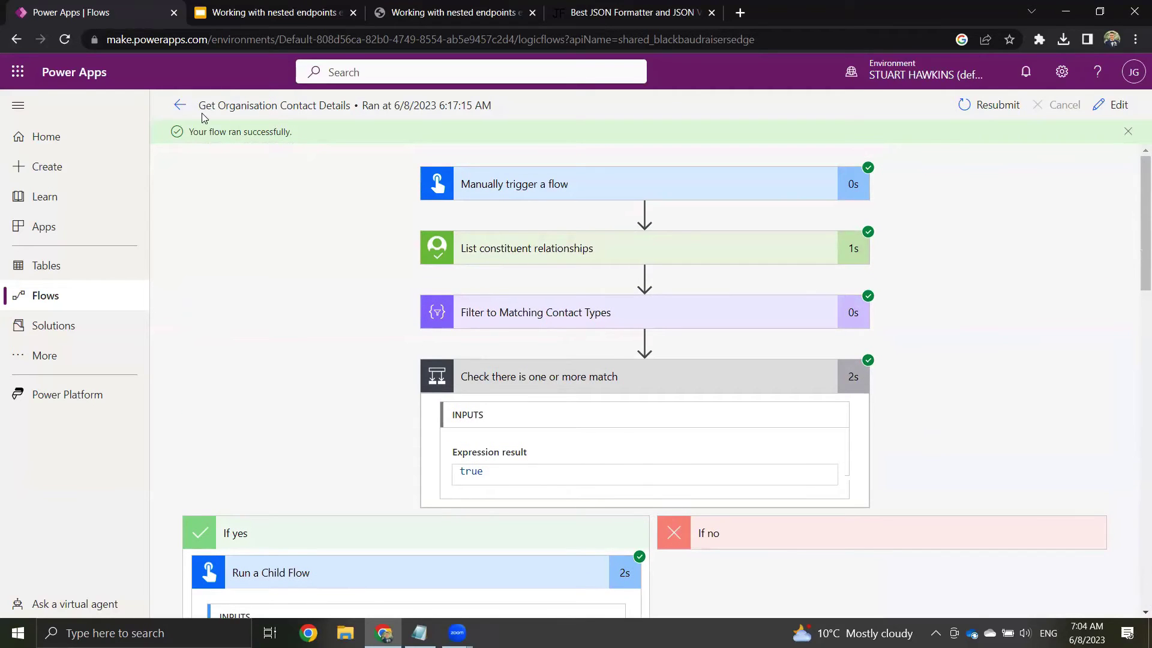
{"action": "left_click", "coordinate": [179, 105]}
Step: Switch to the presentation PDF and highlight the Demo slide's points on lists, calling a Flow from another Flow, and putting it all together
{"action": "left_click", "coordinate": [453, 12]}
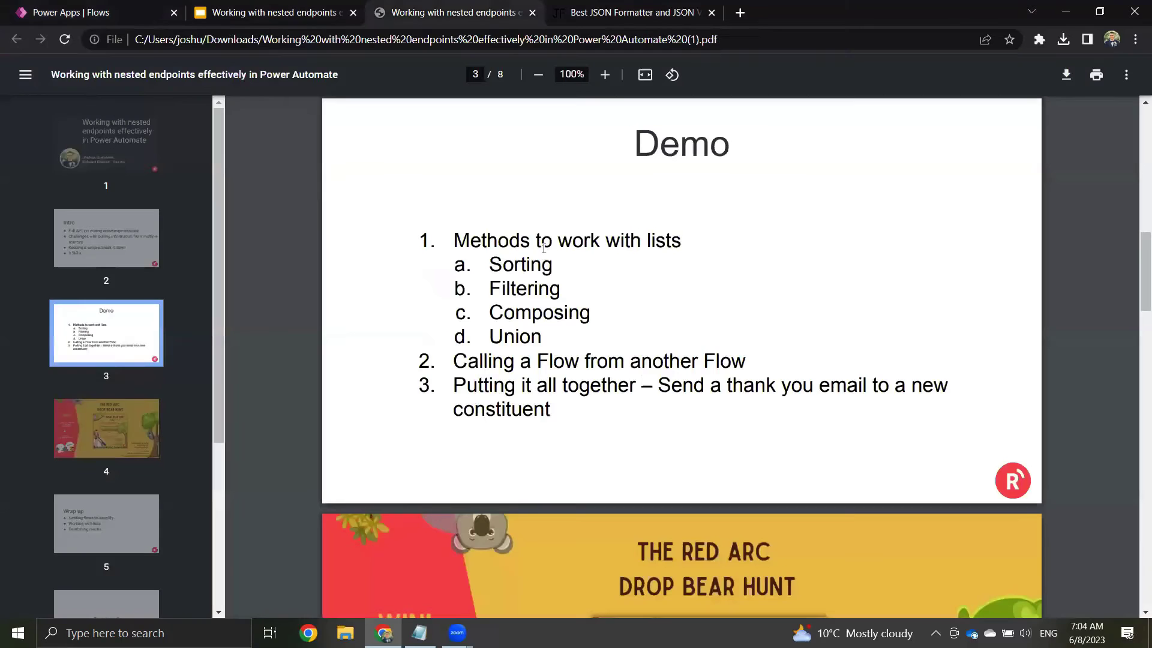
{"action": "left_click_drag", "start_coordinate": [504, 241], "coordinate": [552, 241]}
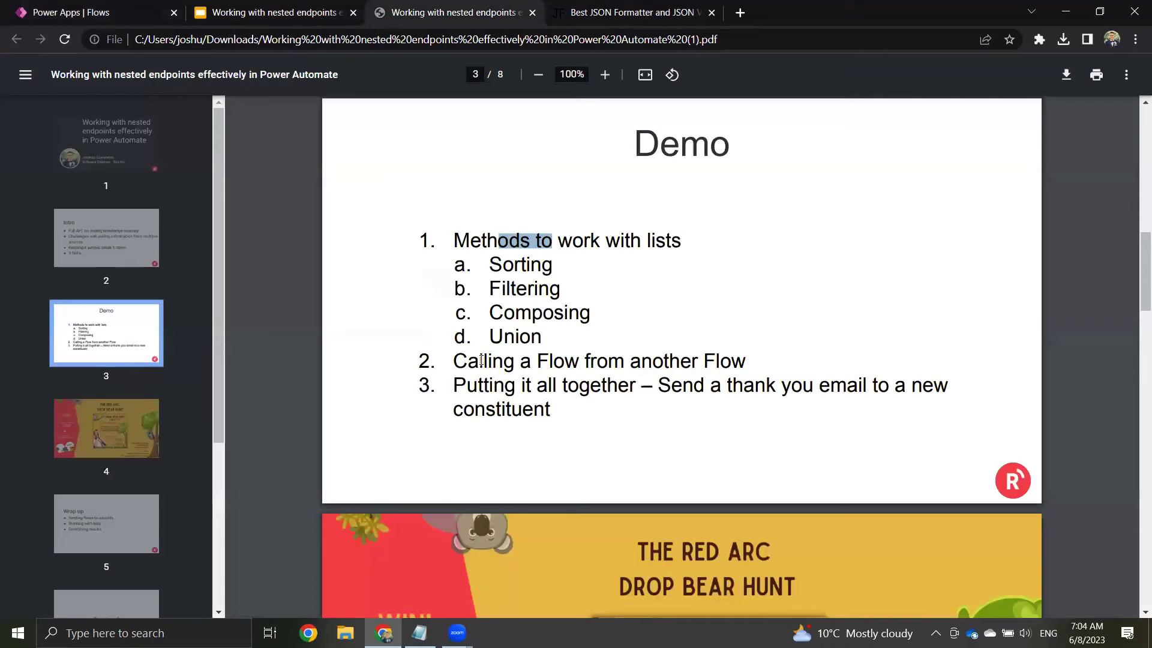
{"action": "left_click_drag", "start_coordinate": [469, 361], "coordinate": [705, 355]}
{"action": "left_click", "coordinate": [577, 414]}
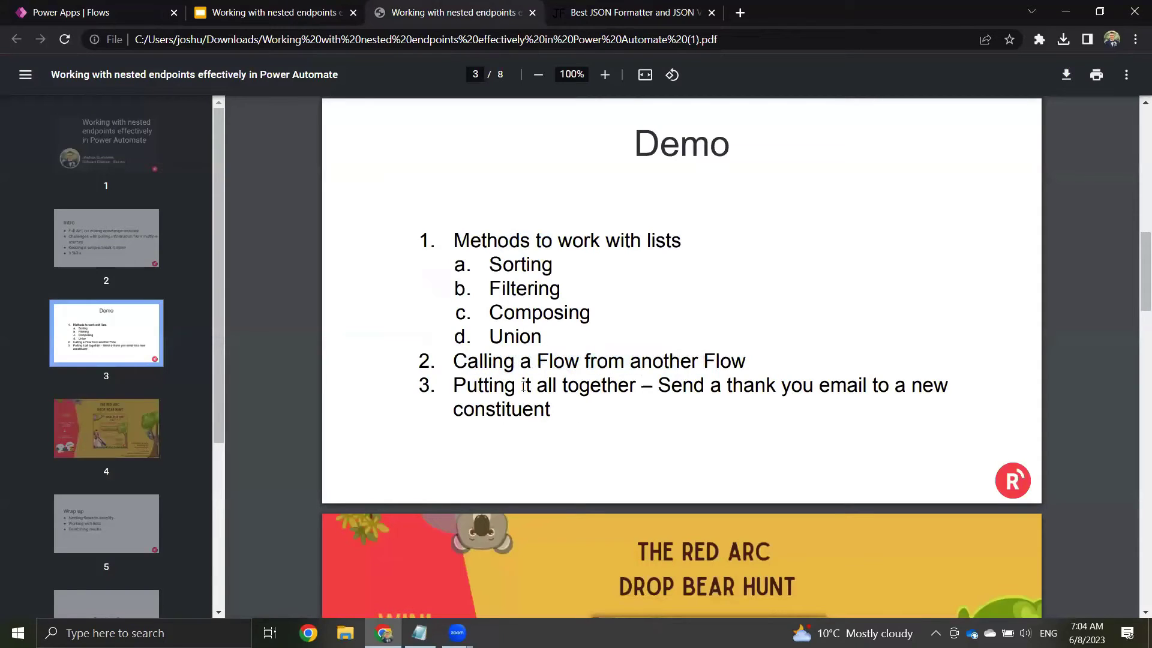
{"action": "left_click_drag", "start_coordinate": [508, 386], "coordinate": [536, 412]}
{"action": "left_click", "coordinate": [568, 423]}
Step: Return to Power Apps and open the Send Thank You To New Constituents flow for editing
{"action": "left_click", "coordinate": [102, 8]}
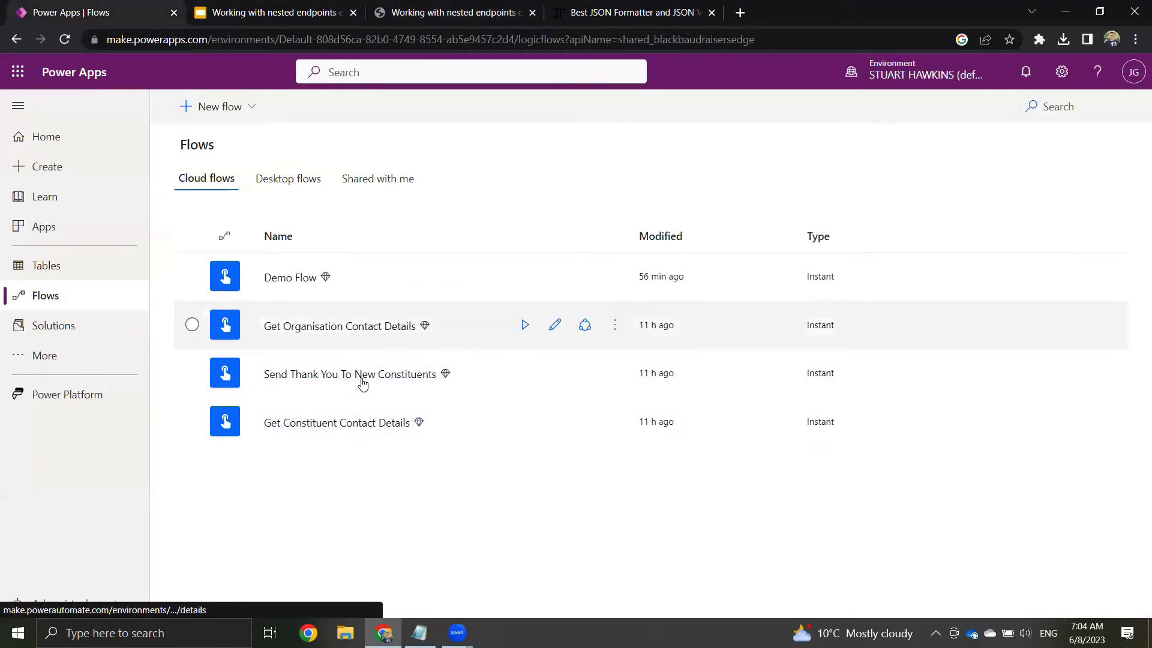
{"action": "left_click", "coordinate": [364, 377]}
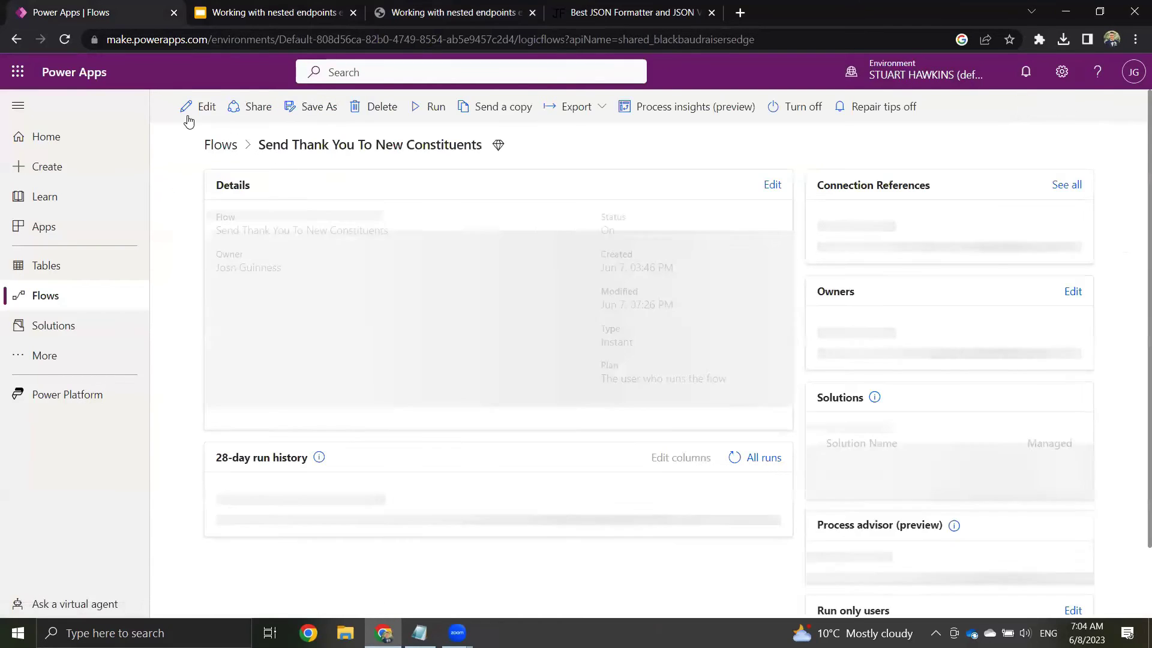
{"action": "left_click", "coordinate": [200, 106]}
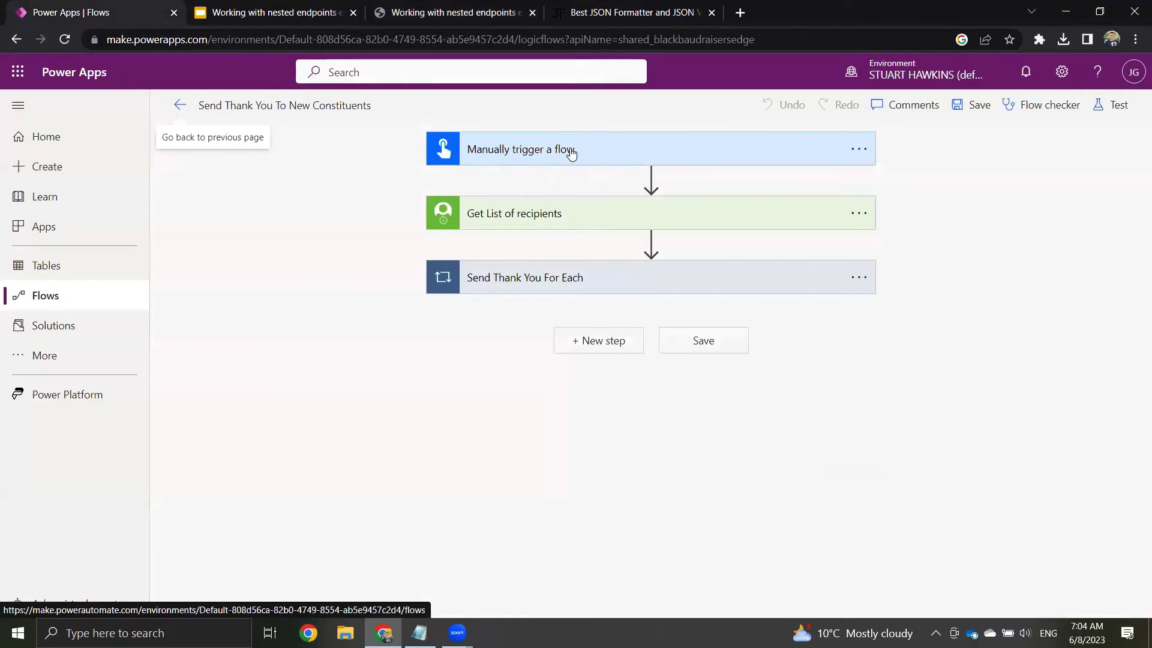
Step: Check the manual trigger, expand Get List of recipients, and browse its available lists without changing the selection
{"action": "left_click", "coordinate": [504, 151]}
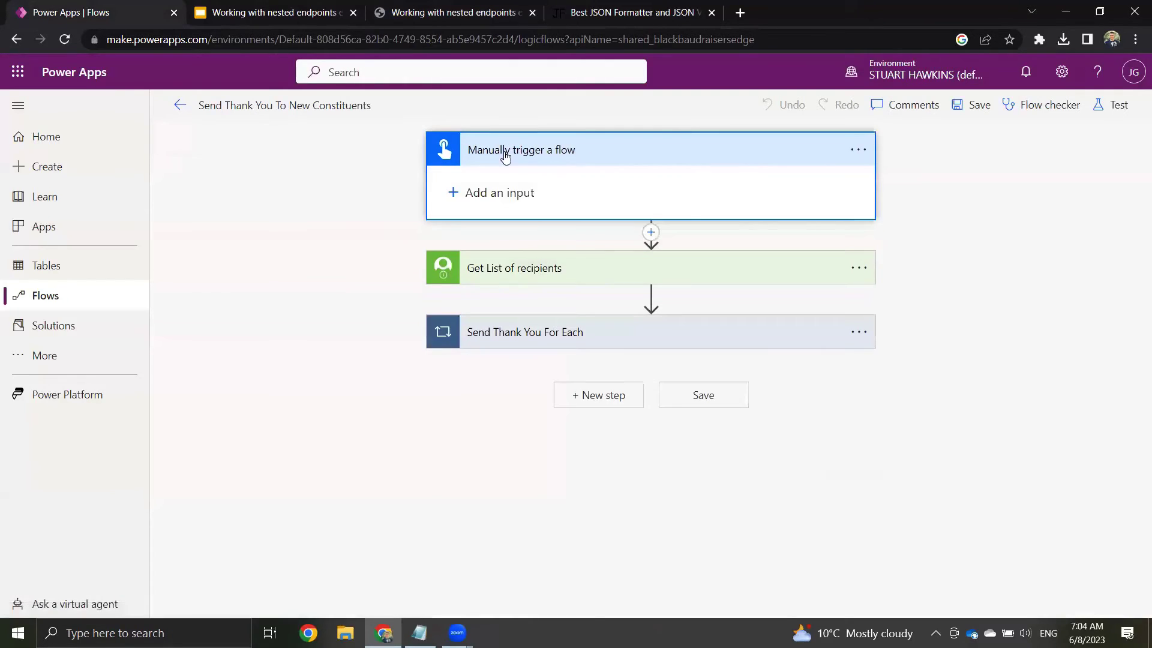
{"action": "left_click", "coordinate": [569, 157]}
{"action": "left_click", "coordinate": [549, 212]}
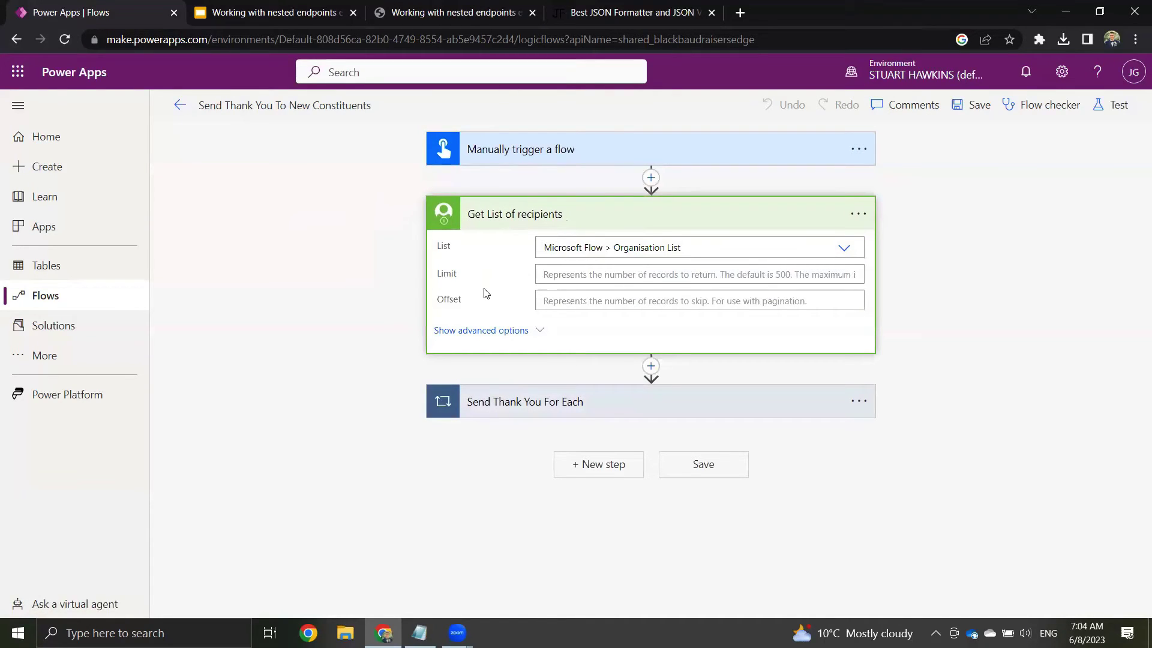
{"action": "left_click", "coordinate": [723, 246]}
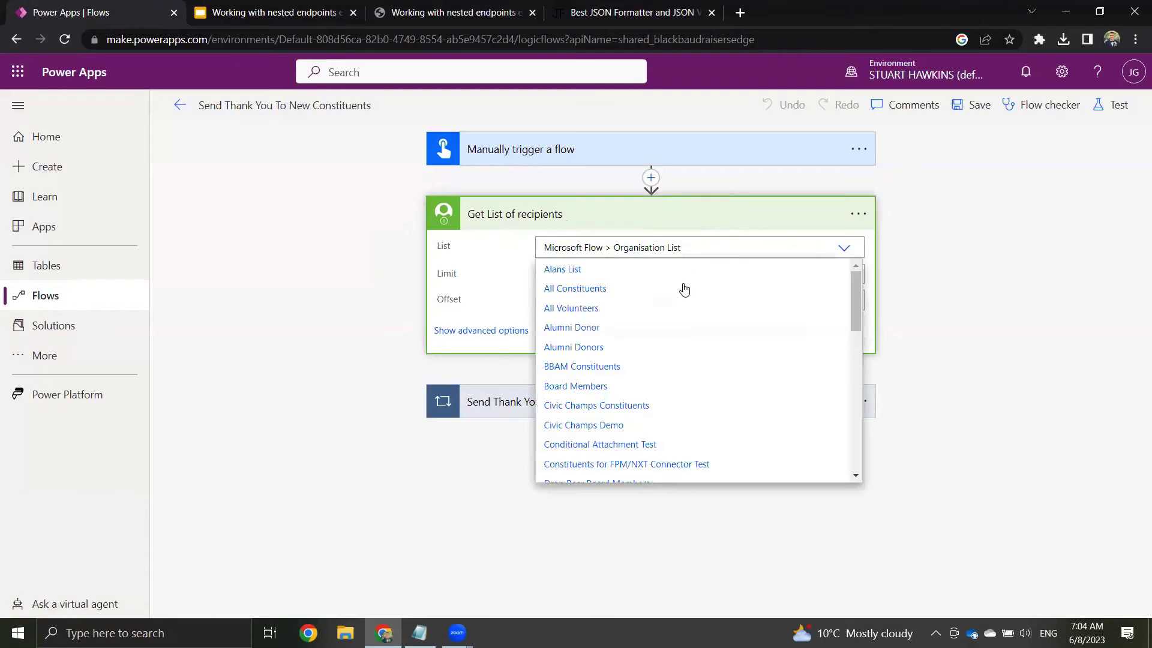
{"action": "scroll", "coordinate": [659, 354], "scroll_direction": "down", "scroll_amount": 2}
{"action": "scroll", "coordinate": [659, 355], "scroll_direction": "down", "scroll_amount": 10}
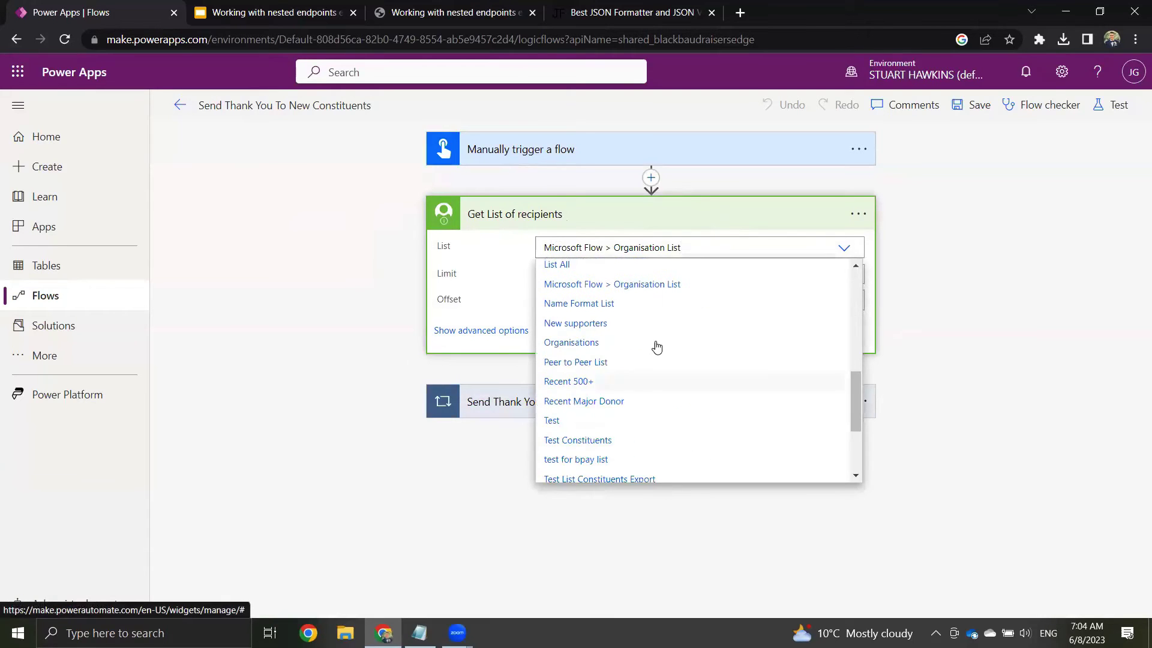
{"action": "scroll", "coordinate": [600, 354], "scroll_direction": "up", "scroll_amount": 12}
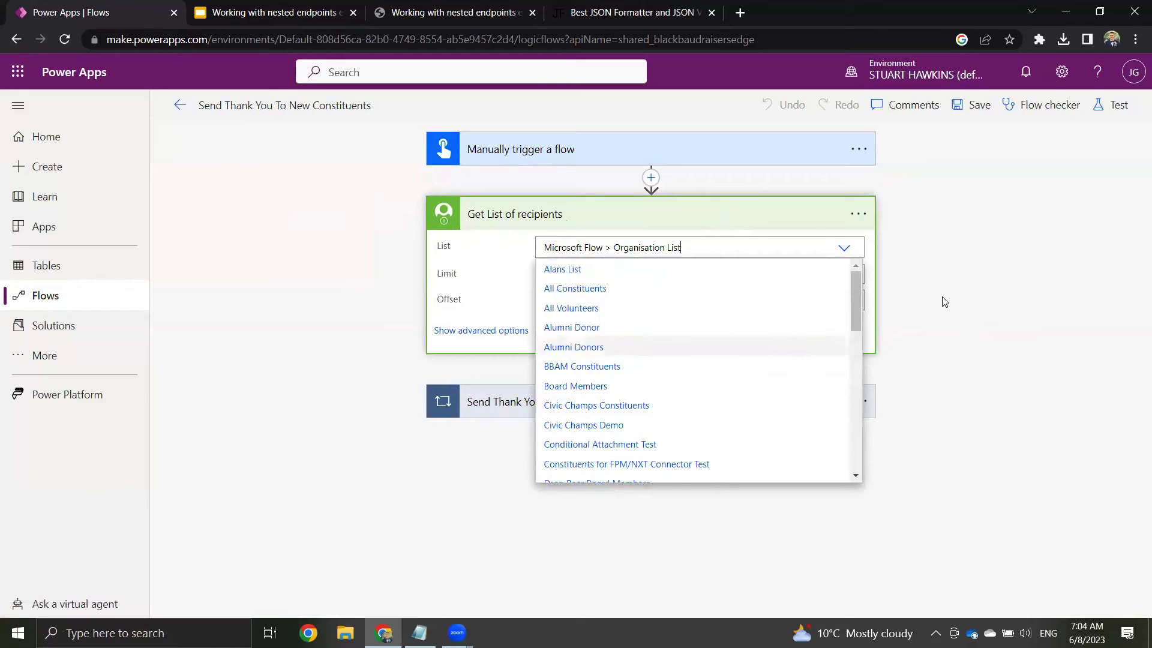
{"action": "left_click", "coordinate": [514, 368]}
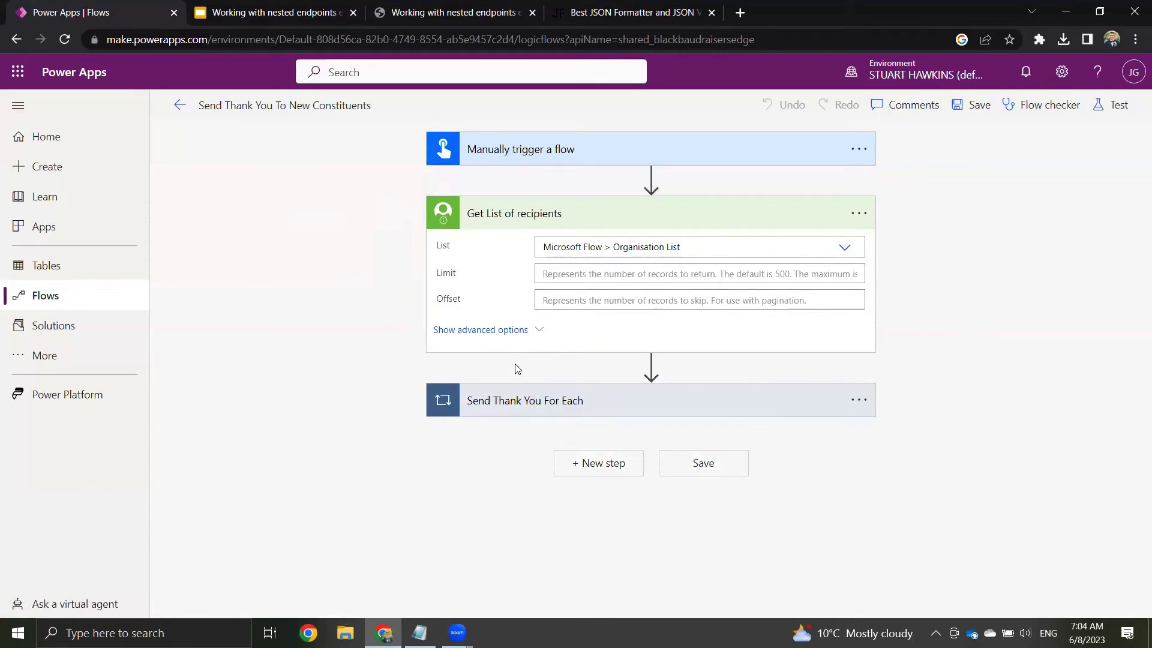
Step: Expand Send Thank You For Each, recheck the List choices in Get List of recipients, and review the loop's actions
{"action": "left_click", "coordinate": [561, 399]}
{"action": "scroll", "coordinate": [304, 283], "scroll_direction": "down", "scroll_amount": 4}
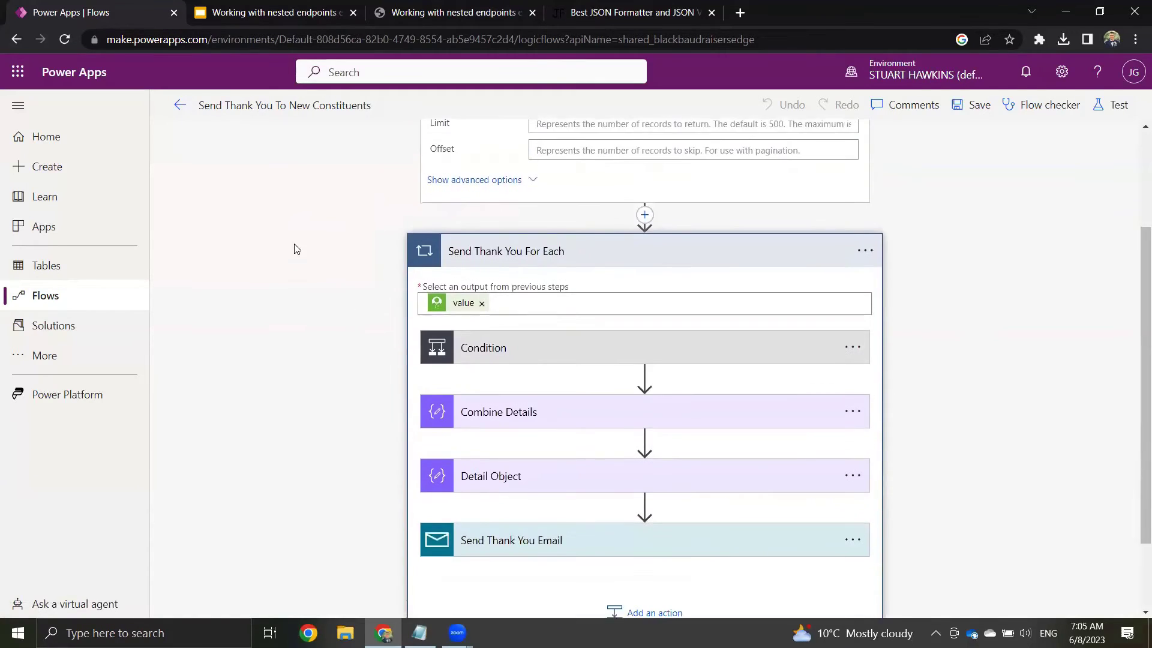
{"action": "scroll", "coordinate": [372, 252], "scroll_direction": "up", "scroll_amount": 1}
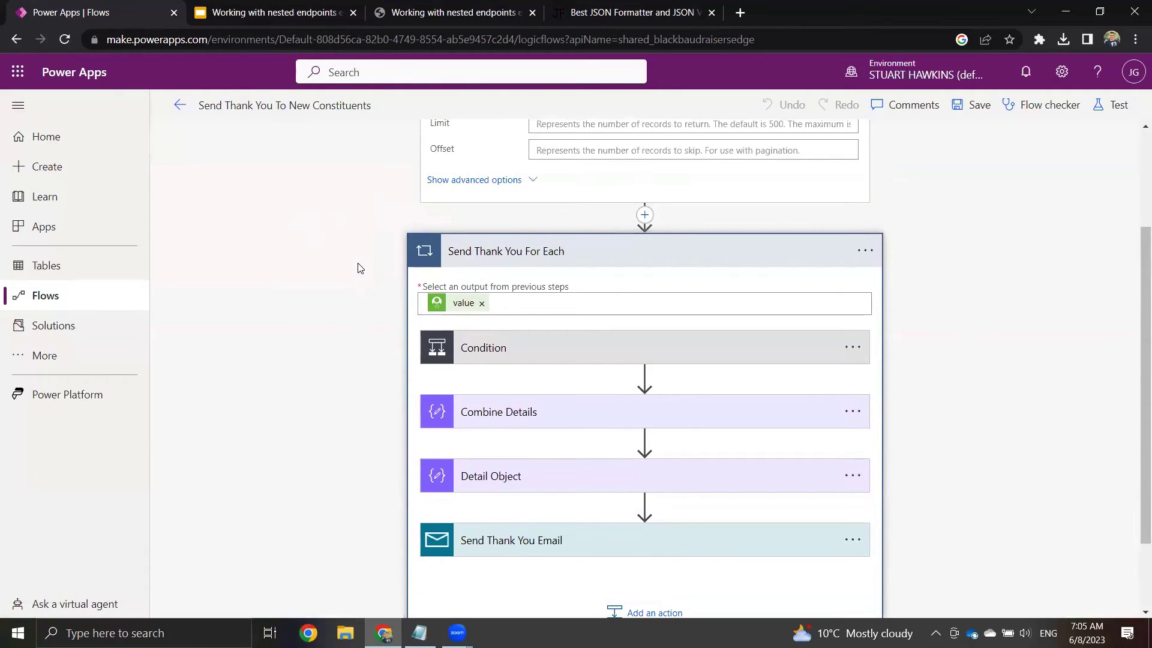
{"action": "scroll", "coordinate": [359, 264], "scroll_direction": "up", "scroll_amount": 2}
{"action": "left_click", "coordinate": [658, 245]}
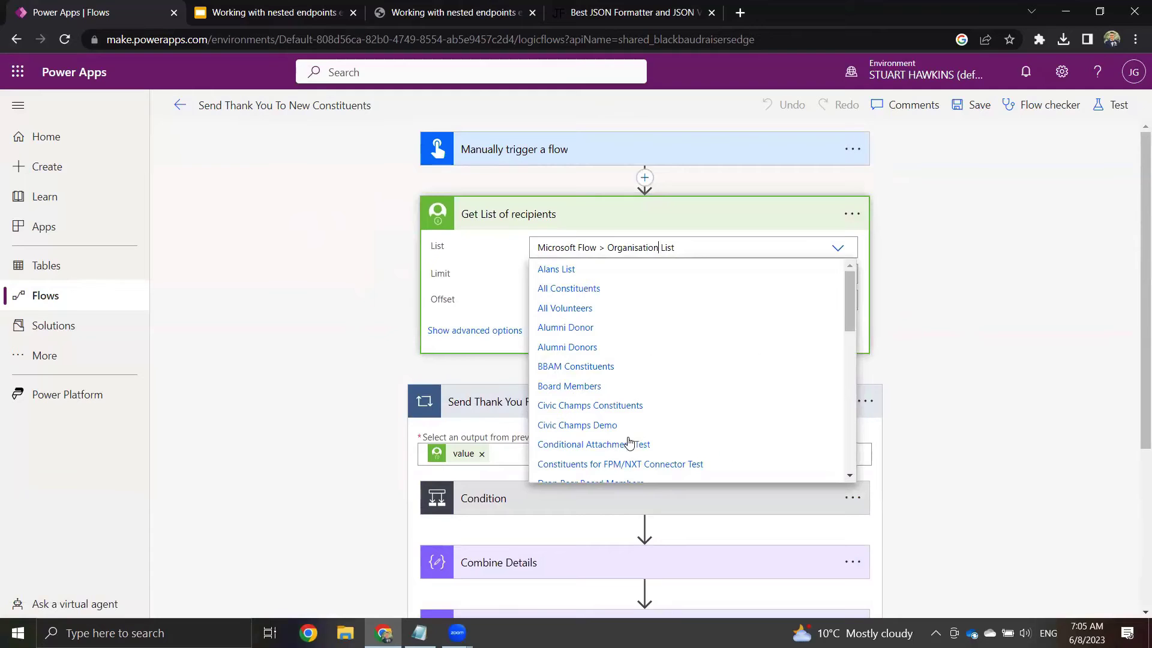
{"action": "left_click", "coordinate": [662, 245]}
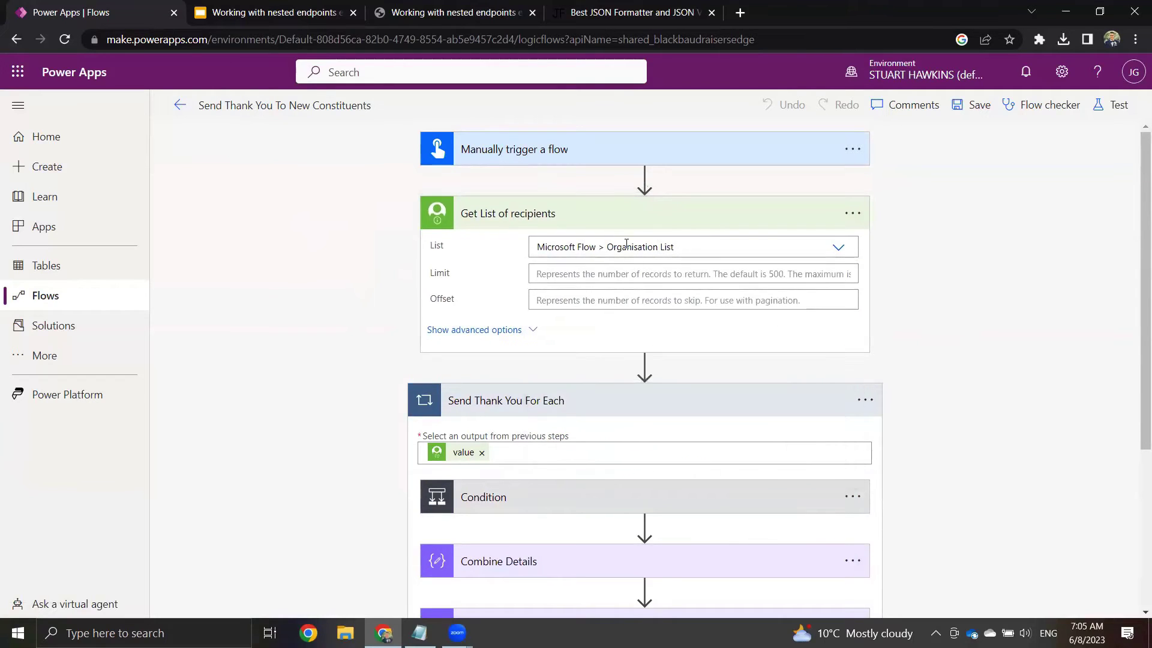
{"action": "scroll", "coordinate": [396, 232], "scroll_direction": "down", "scroll_amount": 1}
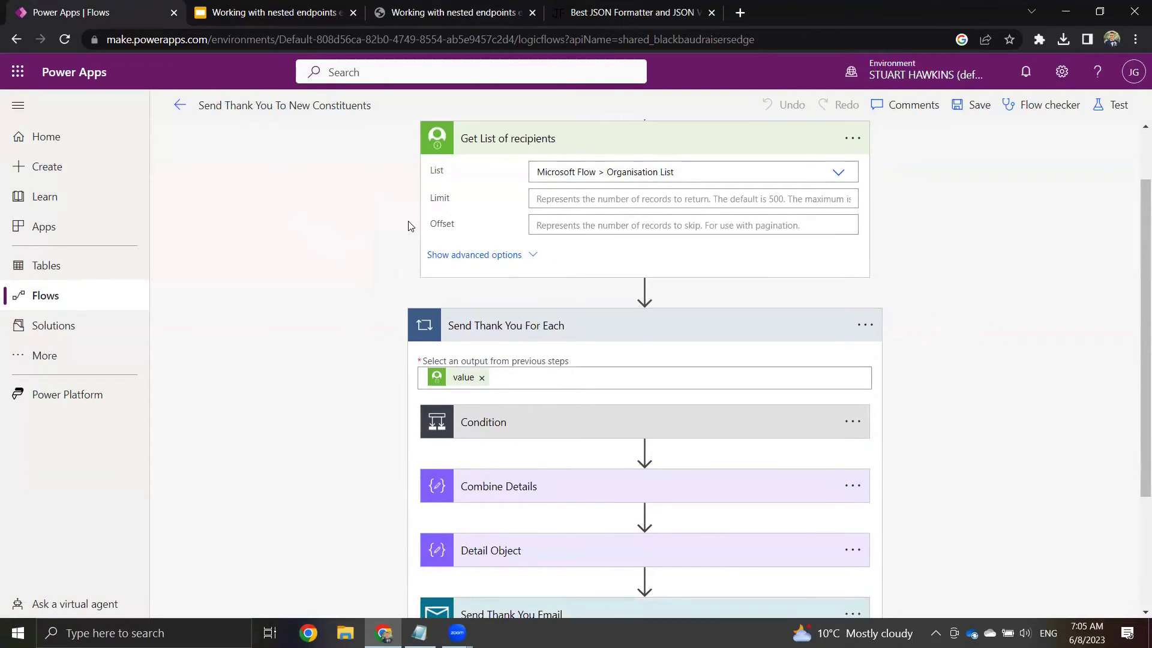
{"action": "scroll", "coordinate": [320, 277], "scroll_direction": "down", "scroll_amount": 2}
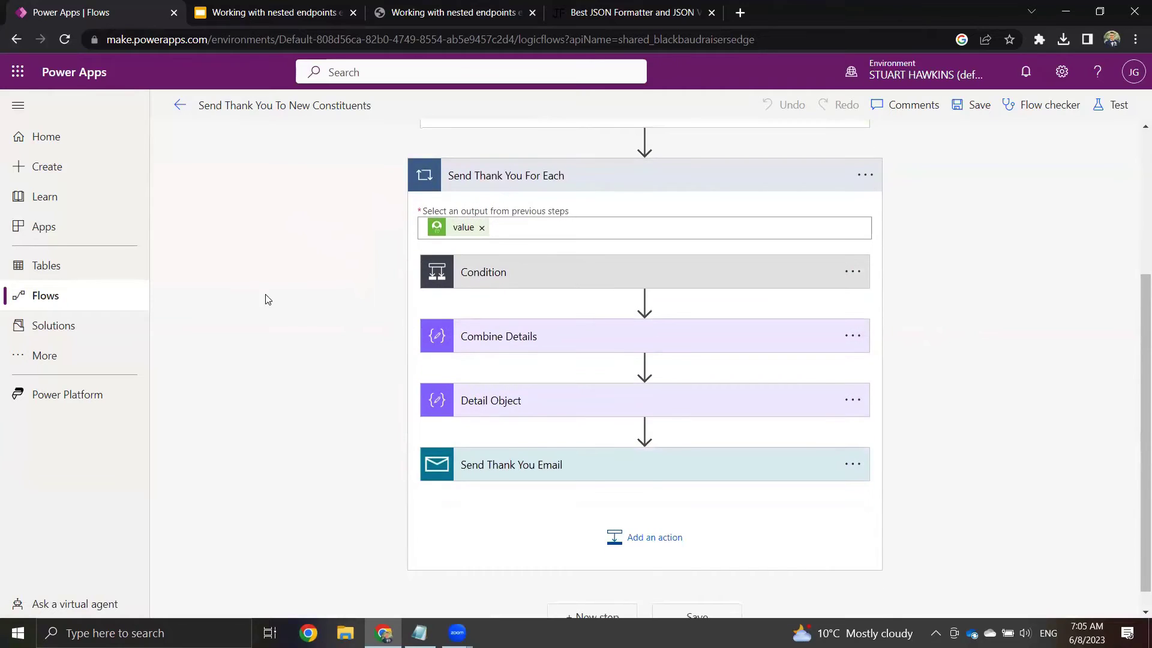
Step: Expand the Condition inside Send Thank You For Each and examine its Type comparison against the recipients list and both branches
{"action": "left_click", "coordinate": [528, 278]}
{"action": "scroll", "coordinate": [347, 300], "scroll_direction": "down", "scroll_amount": 1}
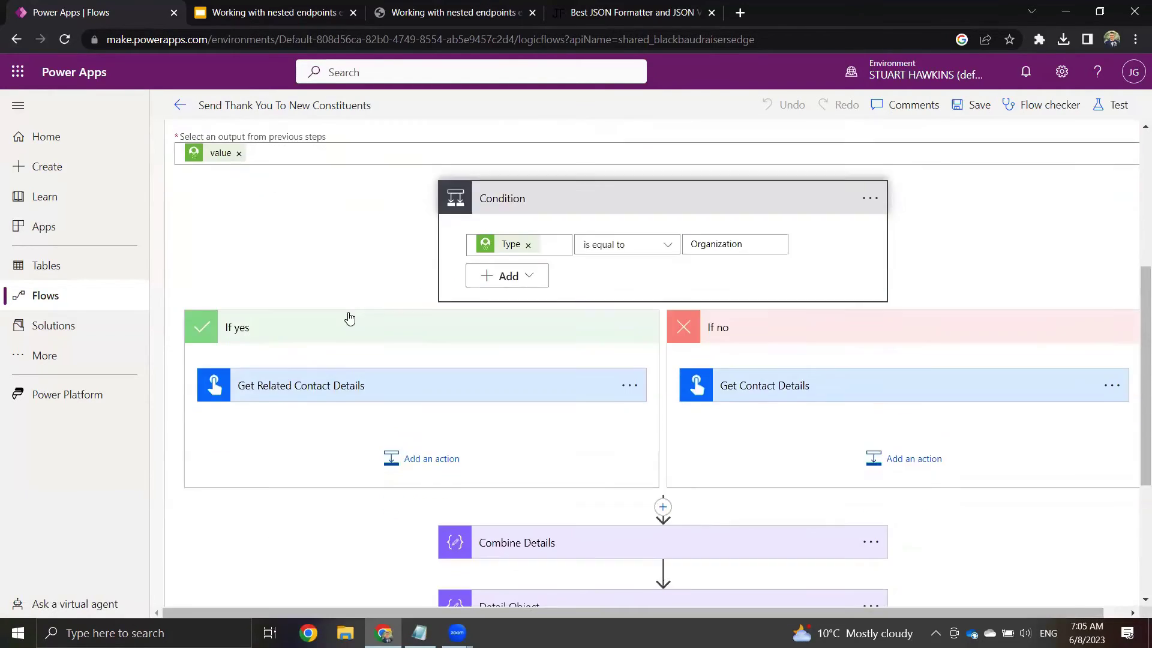
{"action": "scroll", "coordinate": [540, 324], "scroll_direction": "up", "scroll_amount": 1}
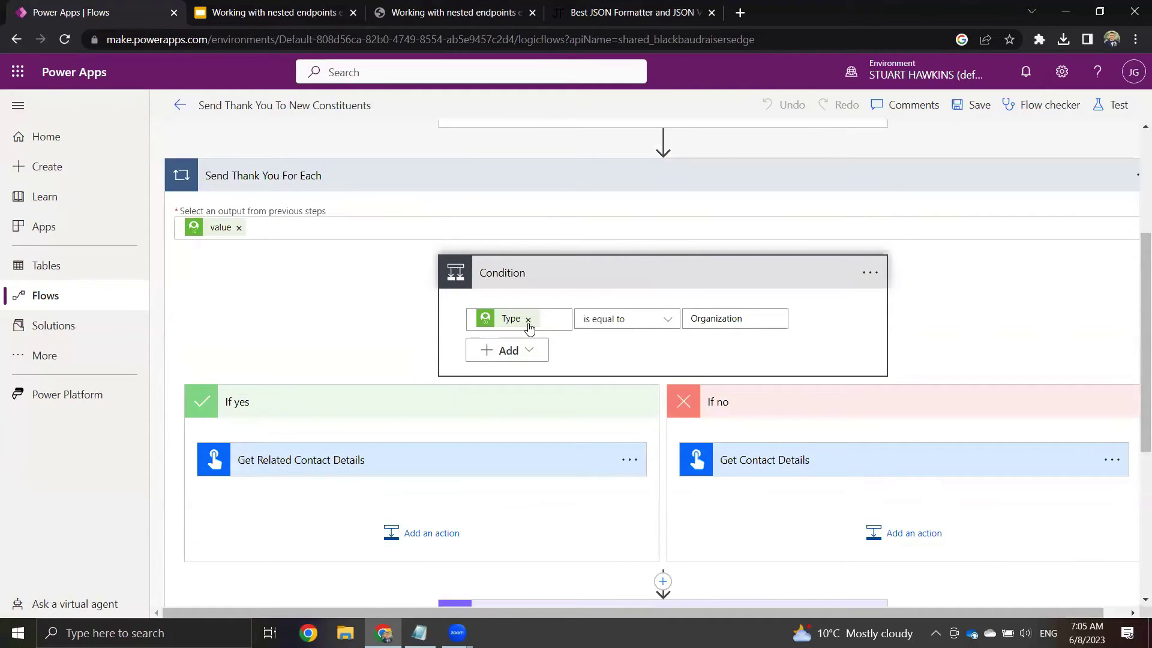
{"action": "scroll", "coordinate": [520, 327], "scroll_direction": "up", "scroll_amount": 3}
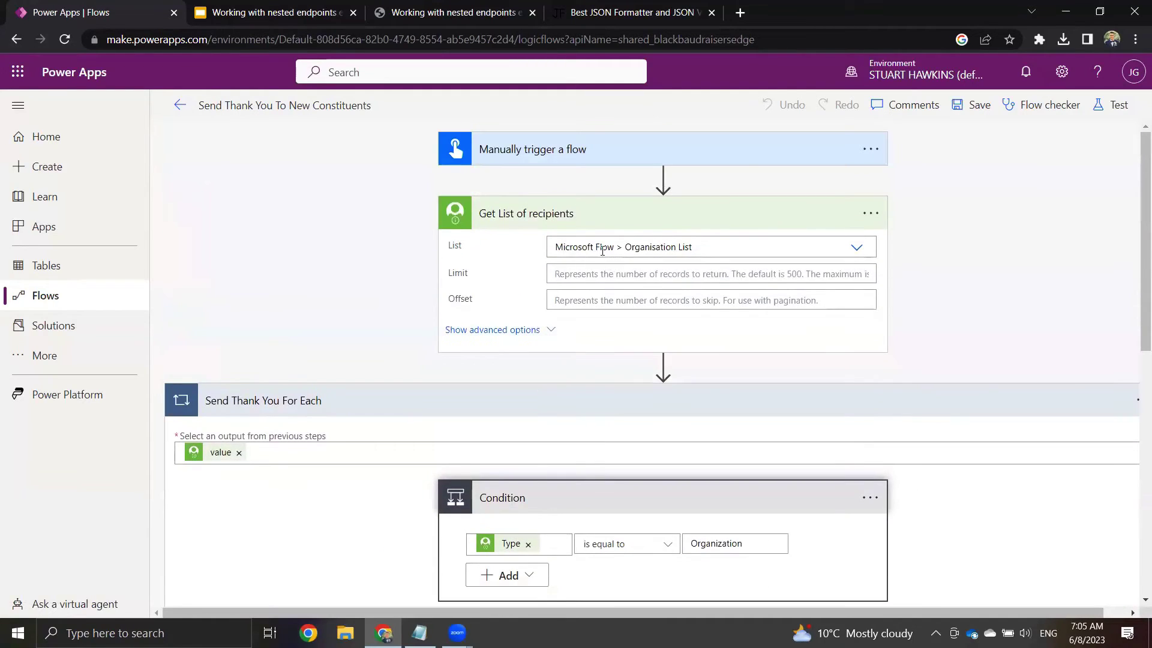
{"action": "scroll", "coordinate": [609, 254], "scroll_direction": "down", "scroll_amount": 1}
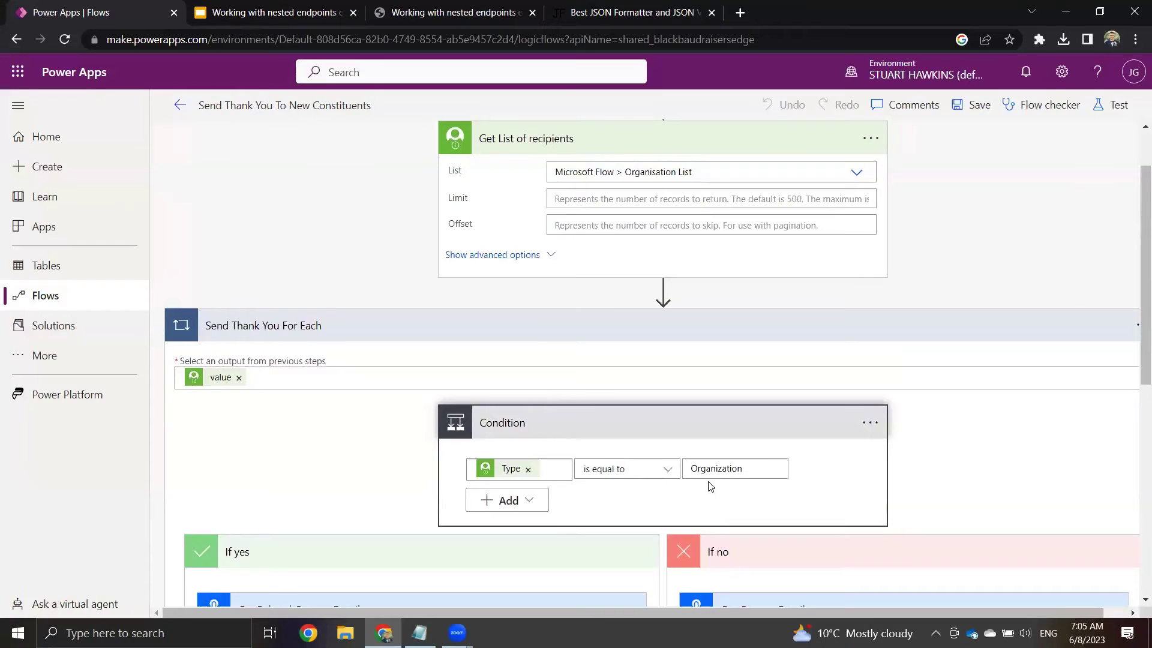
{"action": "scroll", "coordinate": [726, 469], "scroll_direction": "down", "scroll_amount": 2}
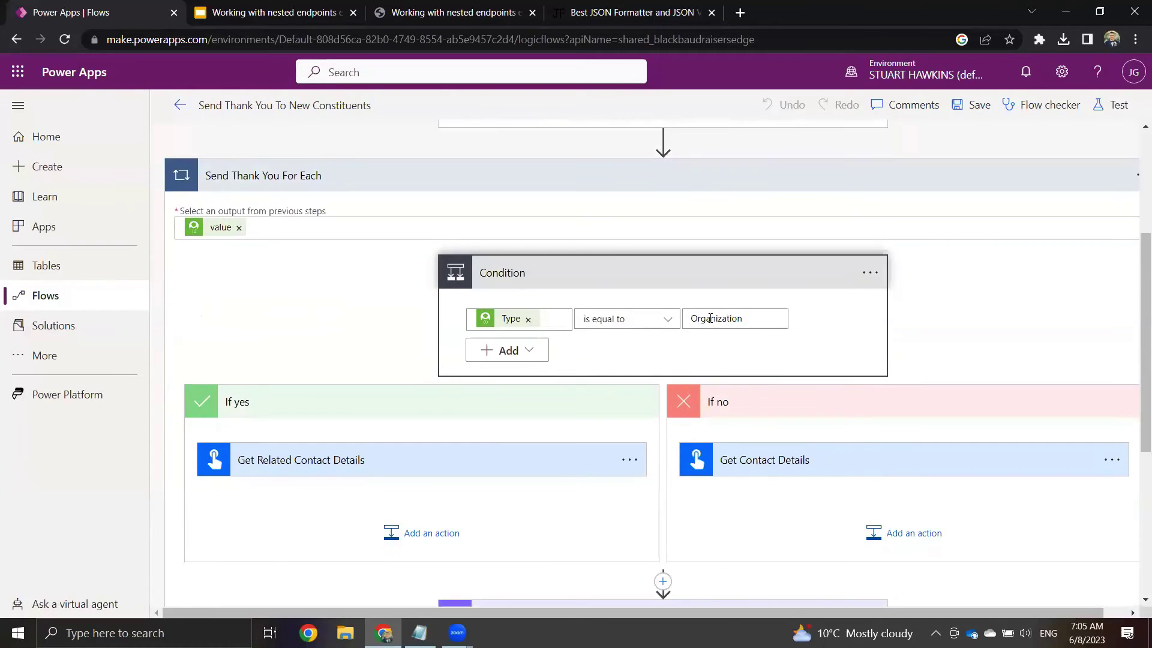
{"action": "scroll", "coordinate": [324, 329], "scroll_direction": "down", "scroll_amount": 1}
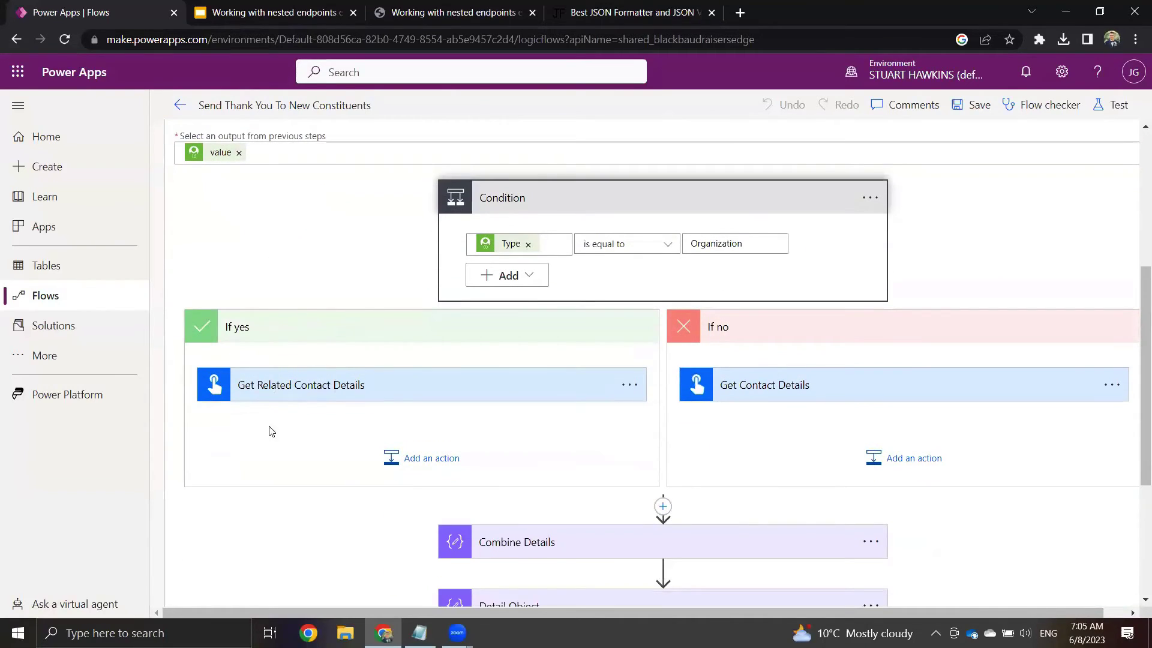
Step: Expand Get Related Contact Details and Get Contact Details, and compare their child flows and inputs with the Organization condition
{"action": "left_click", "coordinate": [319, 389]}
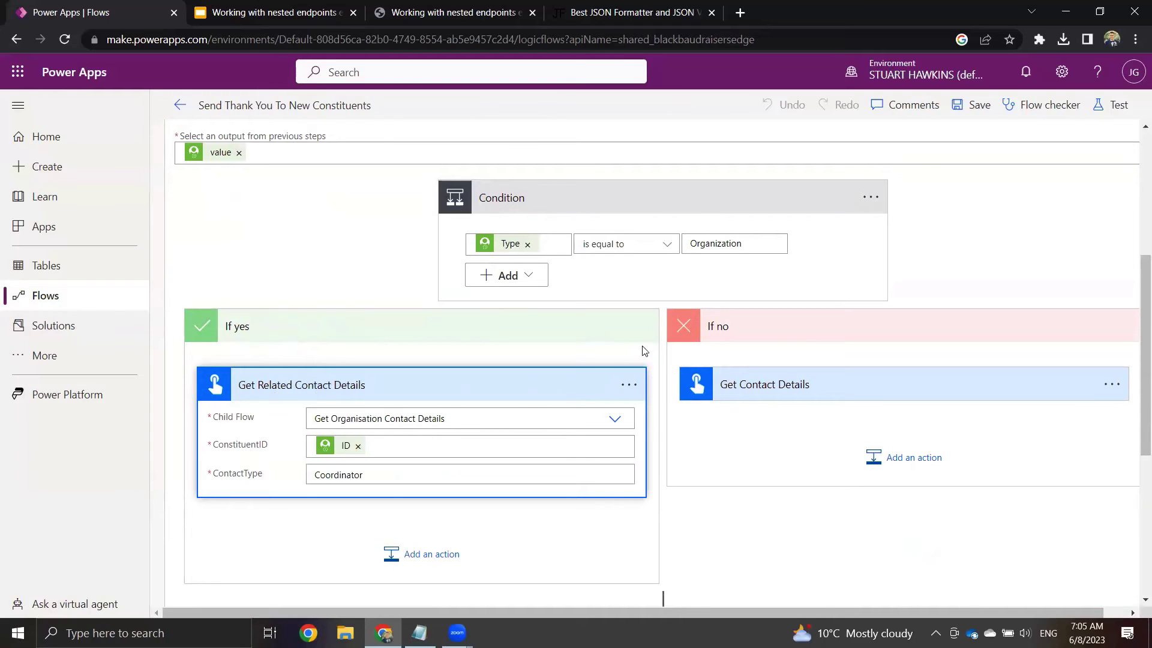
{"action": "left_click", "coordinate": [769, 381]}
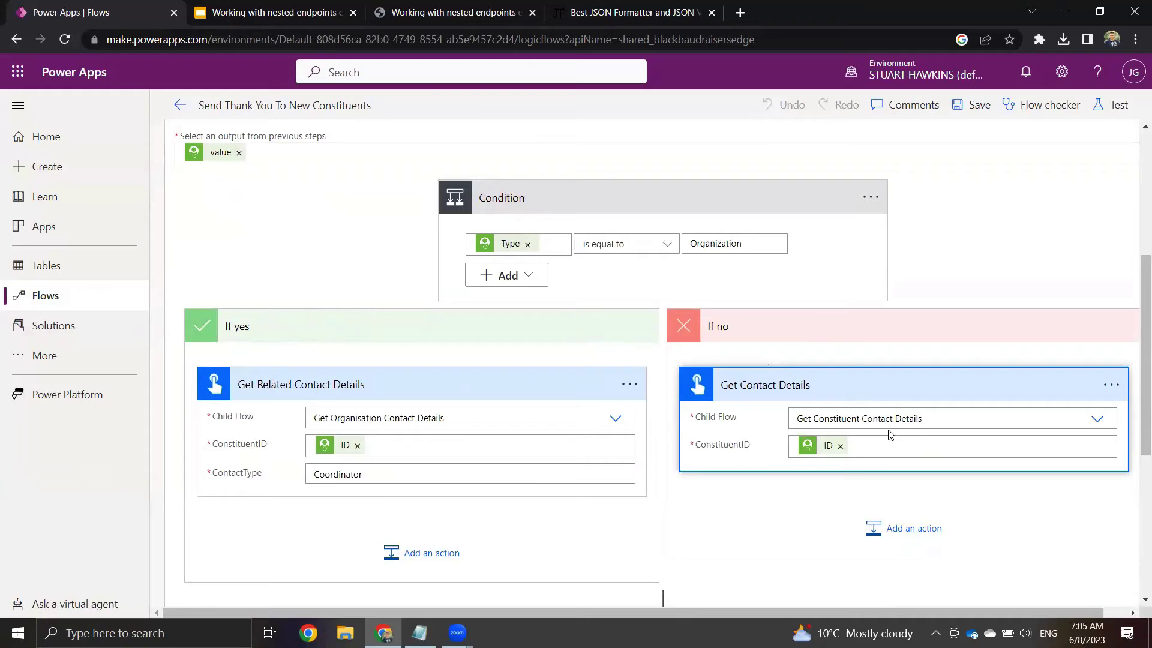
{"action": "scroll", "coordinate": [752, 433], "scroll_direction": "down", "scroll_amount": 1}
{"action": "scroll", "coordinate": [750, 456], "scroll_direction": "up", "scroll_amount": 1}
{"action": "scroll", "coordinate": [664, 405], "scroll_direction": "up", "scroll_amount": 1}
{"action": "scroll", "coordinate": [664, 405], "scroll_direction": "up", "scroll_amount": 2}
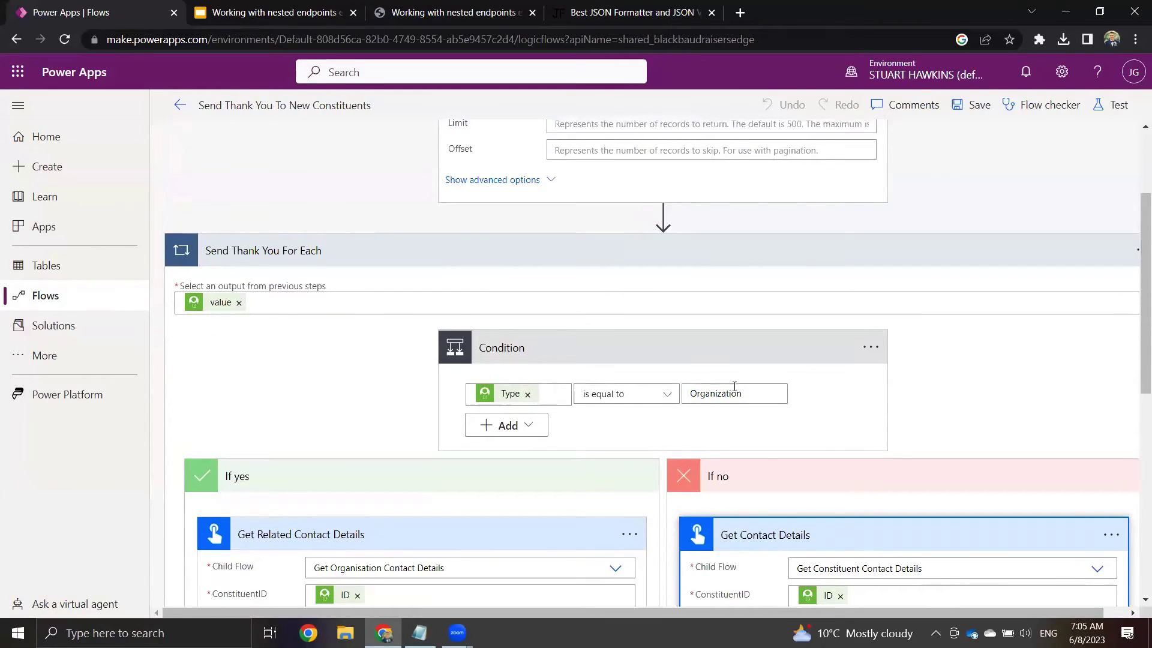
{"action": "scroll", "coordinate": [720, 377], "scroll_direction": "down", "scroll_amount": 1}
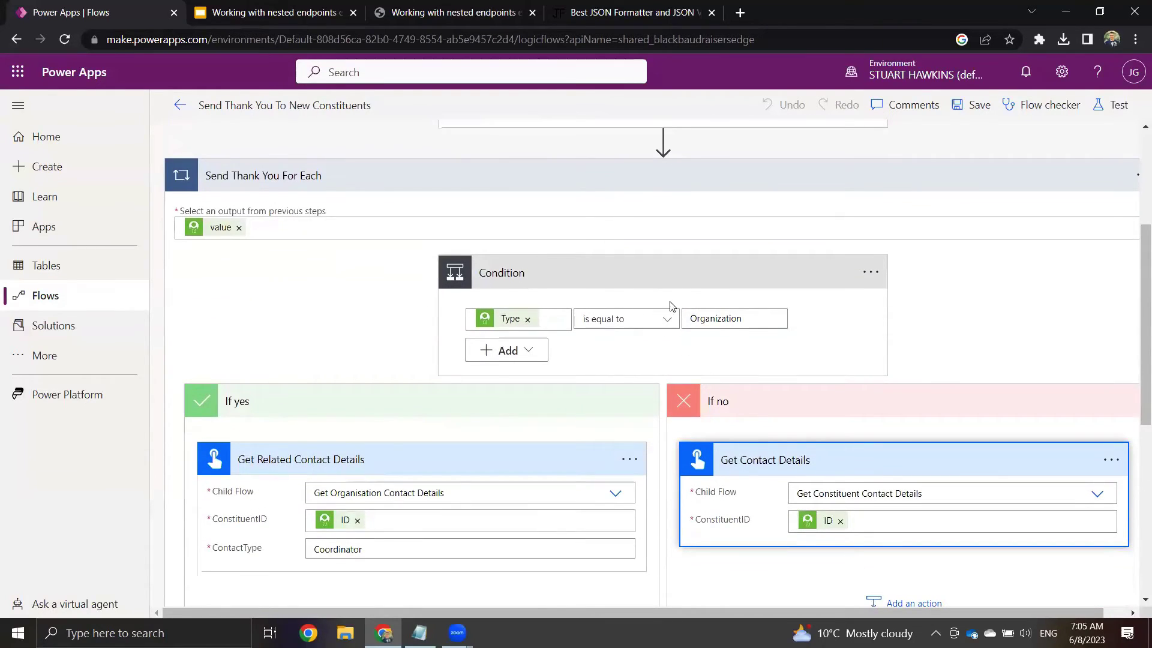
{"action": "scroll", "coordinate": [690, 377], "scroll_direction": "up", "scroll_amount": 1}
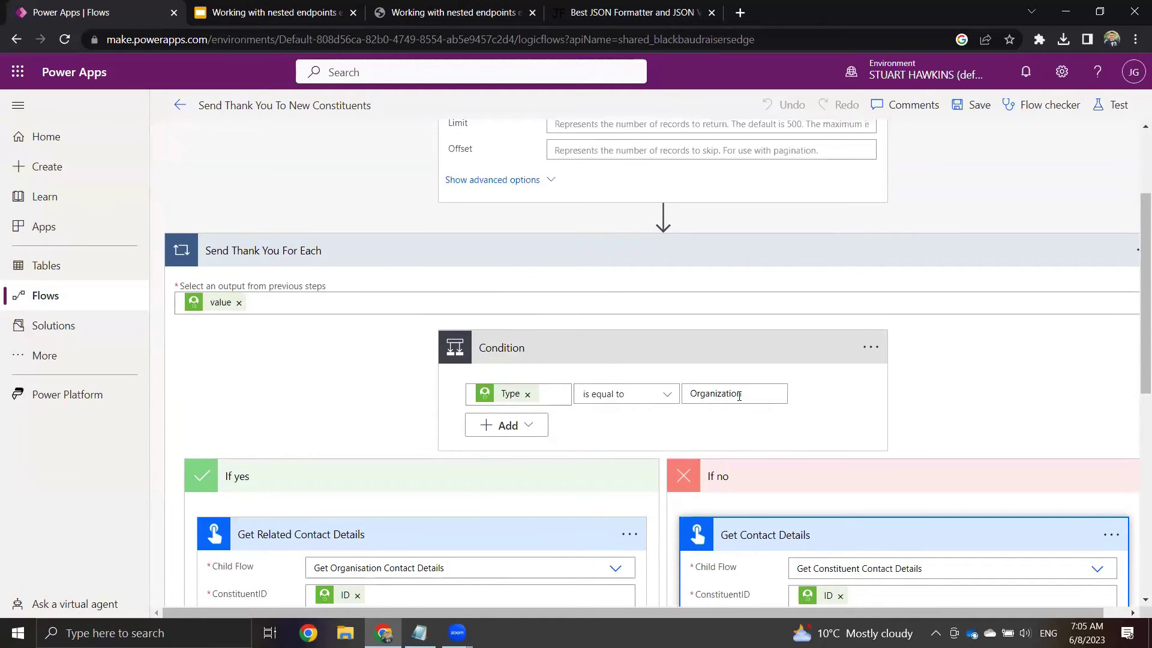
{"action": "scroll", "coordinate": [739, 395], "scroll_direction": "down", "scroll_amount": 1}
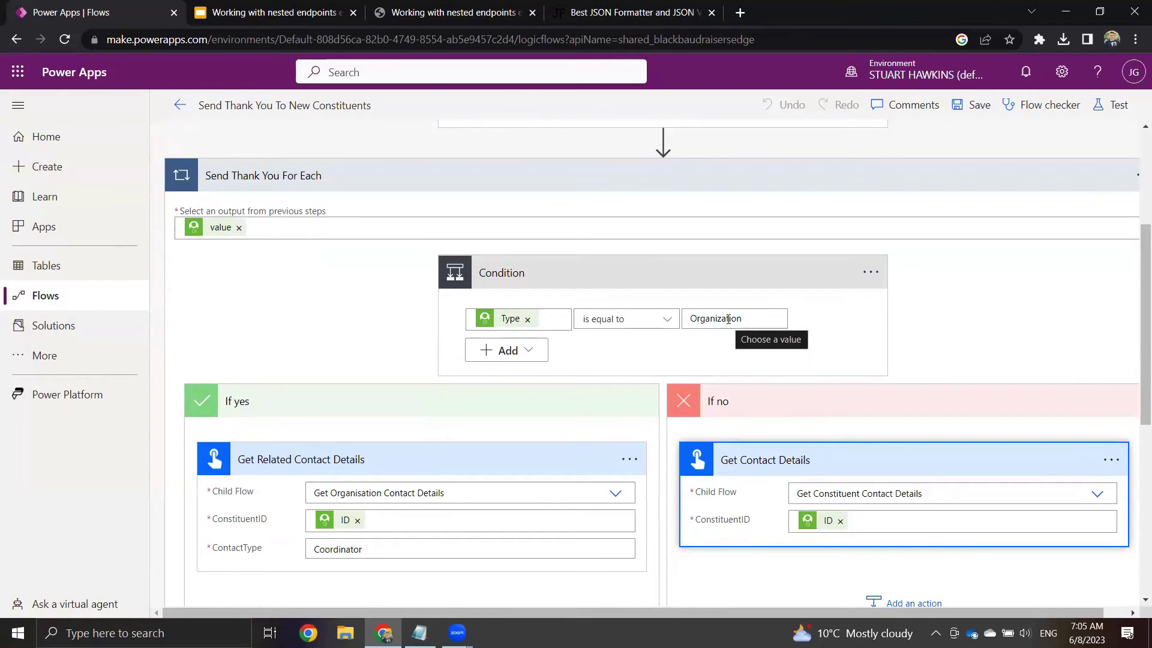
{"action": "scroll", "coordinate": [729, 318], "scroll_direction": "down", "scroll_amount": 3}
{"action": "scroll", "coordinate": [528, 259], "scroll_direction": "up", "scroll_amount": 2}
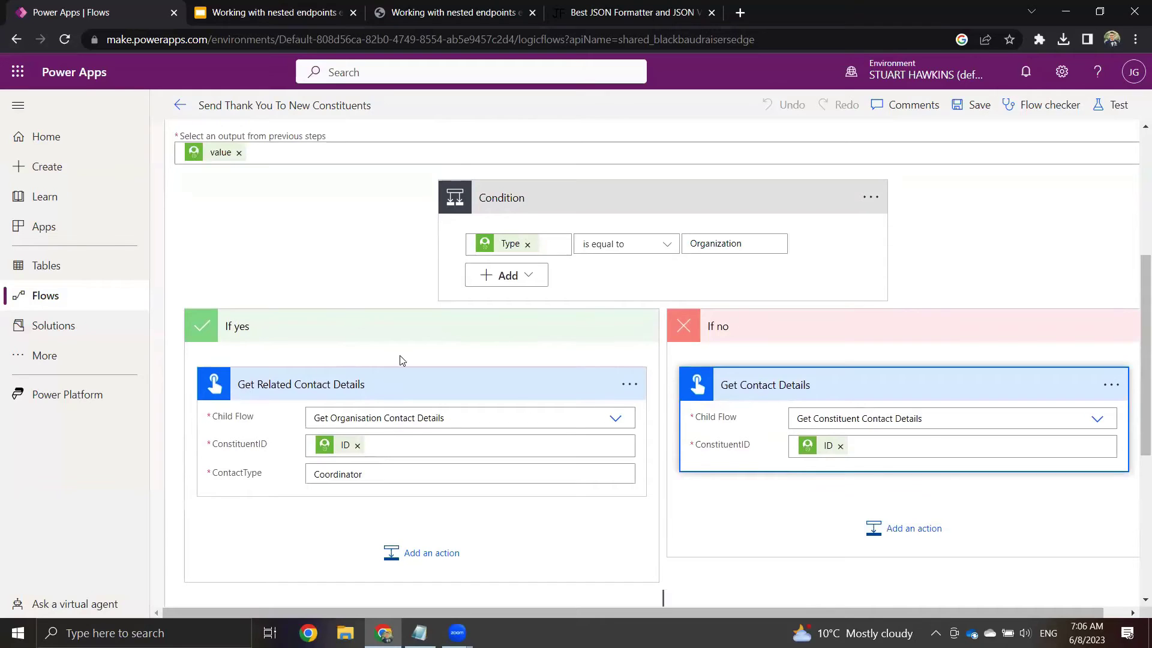
{"action": "scroll", "coordinate": [720, 414], "scroll_direction": "down", "scroll_amount": 1}
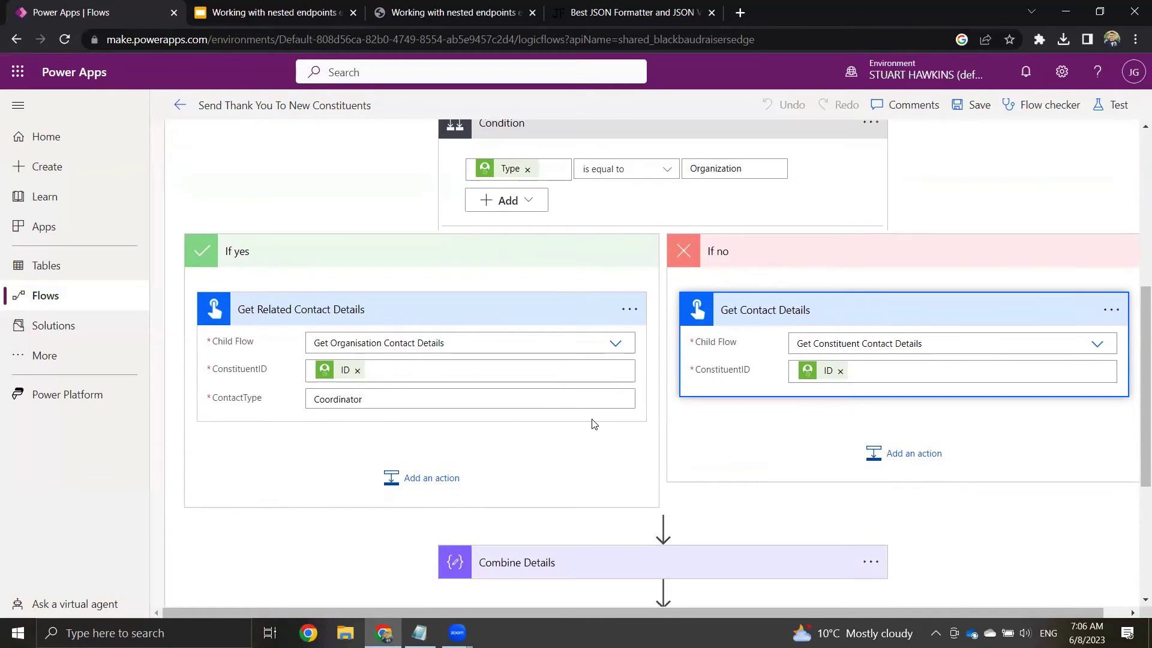
Step: Review the Condition's yes and no branches, comparing the child flows called by Get Related Contact Details and Get Contact Details
{"action": "right_click", "coordinate": [618, 430]}
{"action": "left_click", "coordinate": [671, 479]}
{"action": "left_click", "coordinate": [681, 490]}
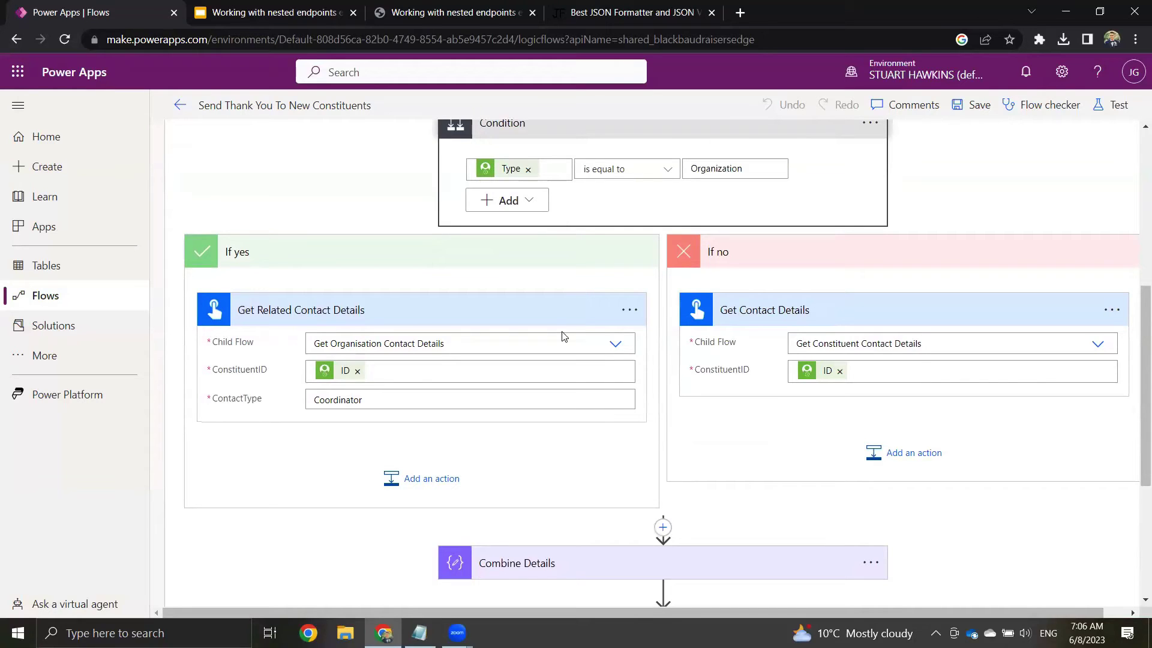
{"action": "scroll", "coordinate": [564, 336], "scroll_direction": "down", "scroll_amount": 2}
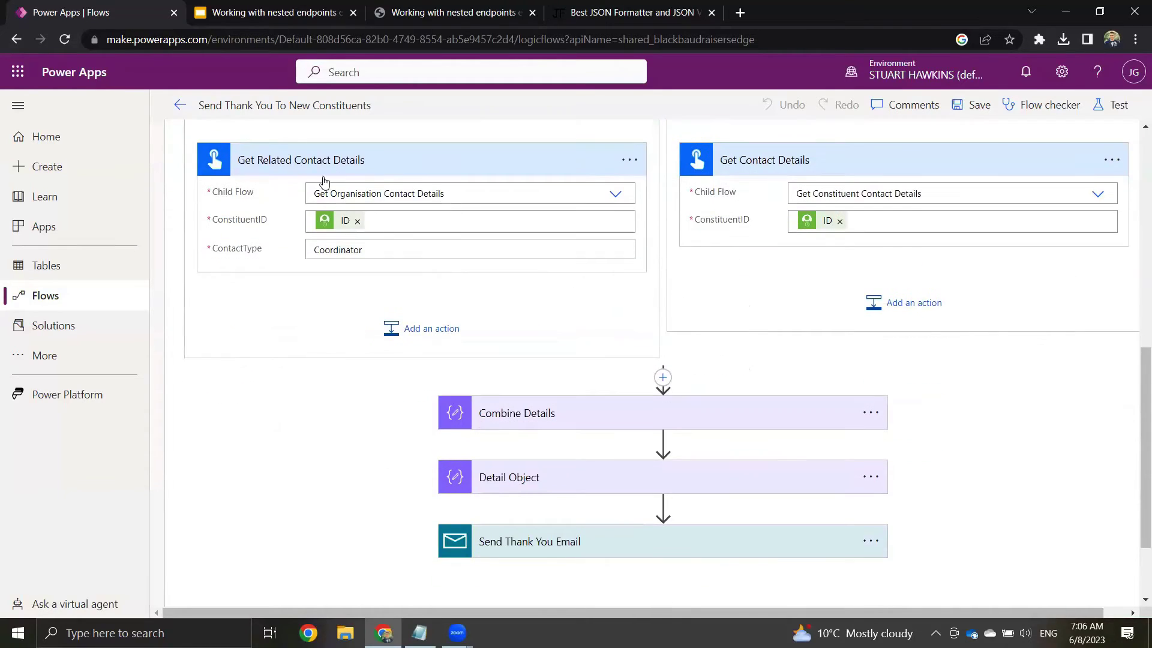
{"action": "scroll", "coordinate": [294, 201], "scroll_direction": "up", "scroll_amount": 1}
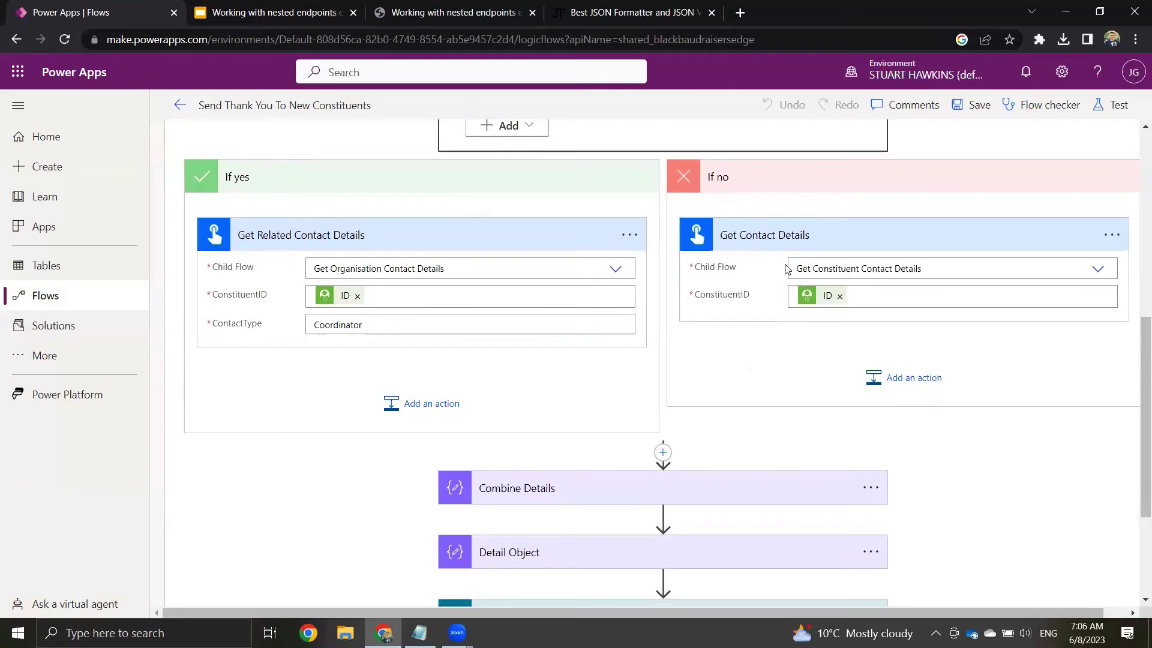
{"action": "scroll", "coordinate": [327, 420], "scroll_direction": "down", "scroll_amount": 3}
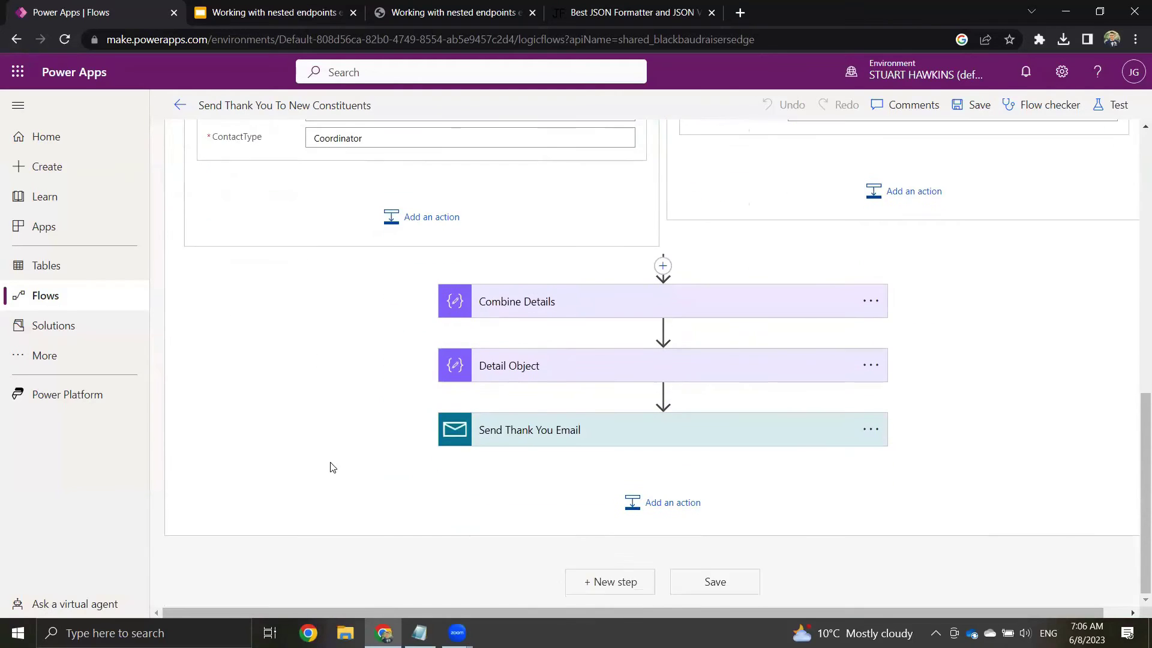
{"action": "scroll", "coordinate": [380, 393], "scroll_direction": "up", "scroll_amount": 3}
{"action": "scroll", "coordinate": [797, 381], "scroll_direction": "up", "scroll_amount": 2}
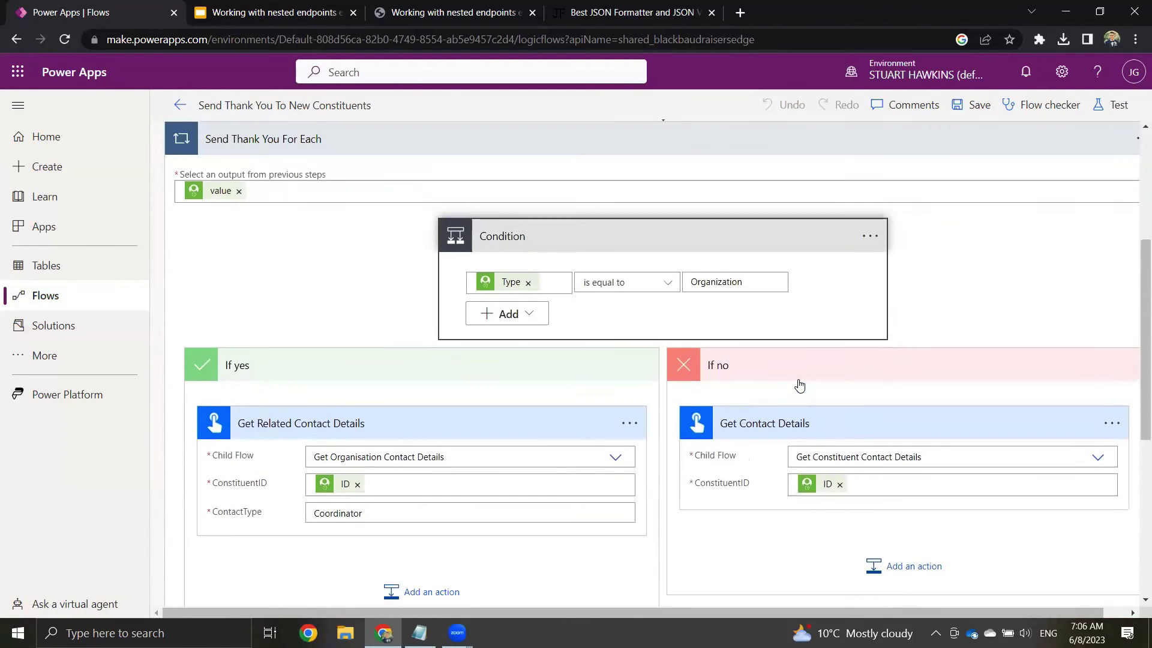
{"action": "scroll", "coordinate": [638, 390], "scroll_direction": "down", "scroll_amount": 2}
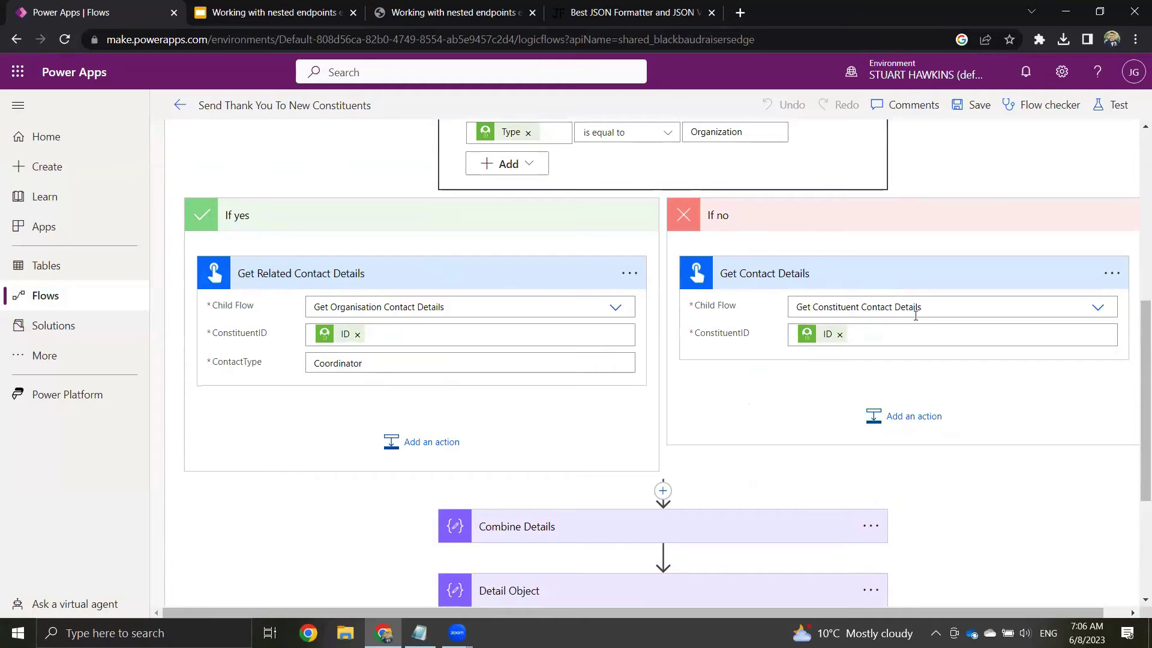
Step: Expand Combine Details and examine the PrimaryContactDetails expression against the outputs of the two contact detail actions
{"action": "scroll", "coordinate": [666, 240], "scroll_direction": "down", "scroll_amount": 3}
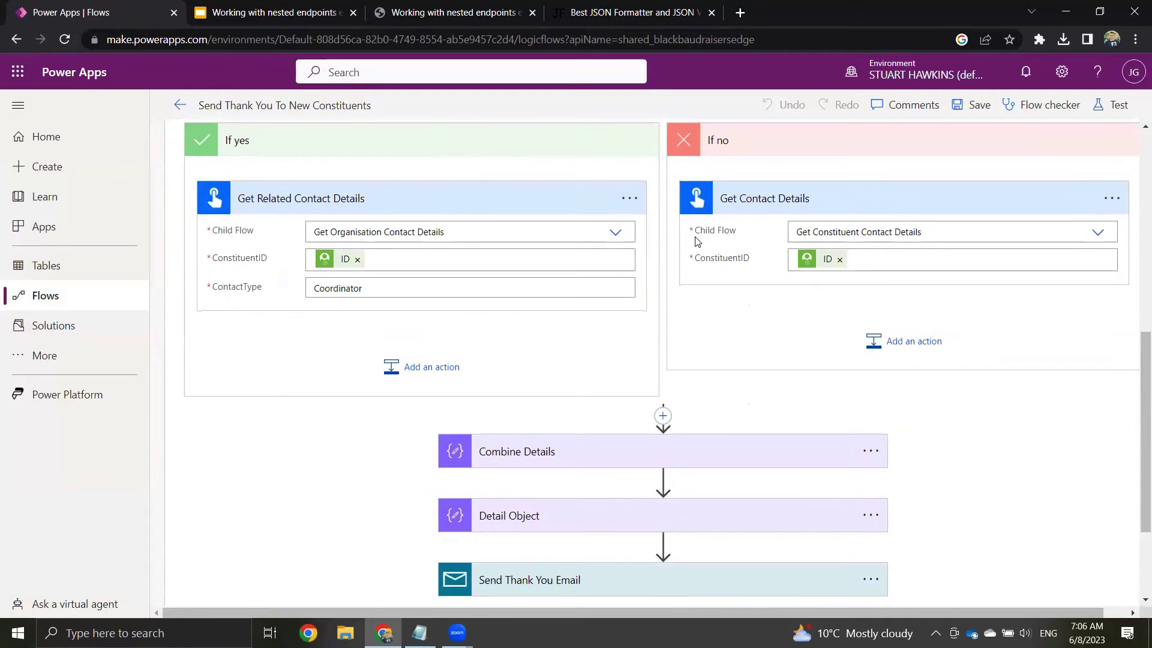
{"action": "scroll", "coordinate": [660, 246], "scroll_direction": "down", "scroll_amount": 1}
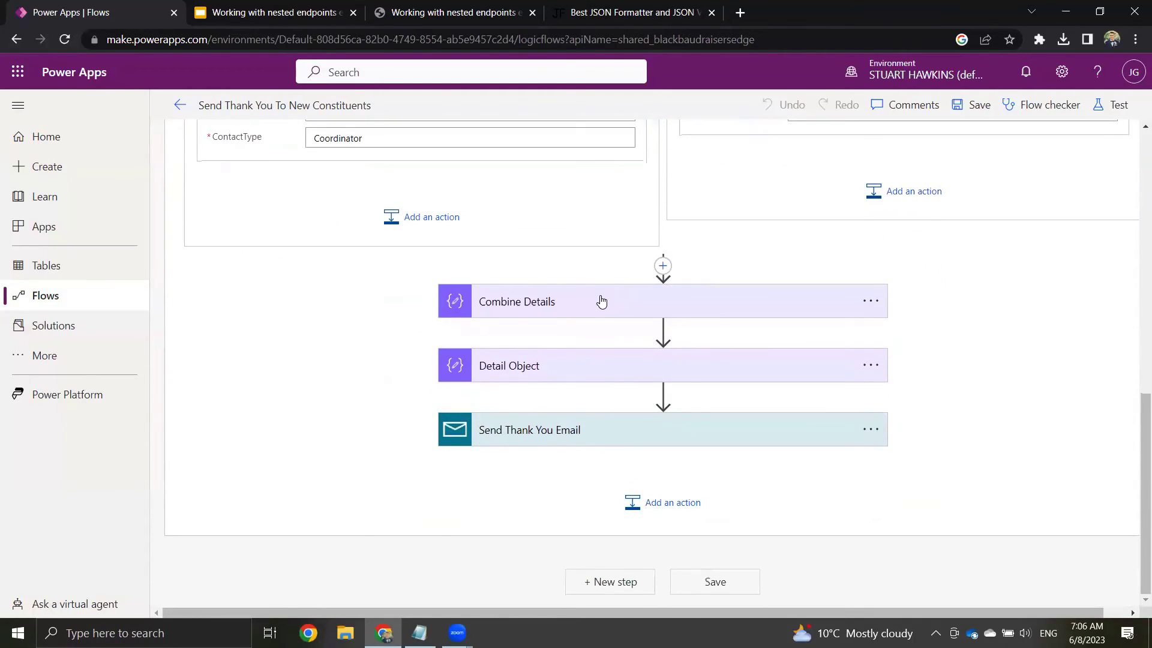
{"action": "left_click", "coordinate": [609, 292]}
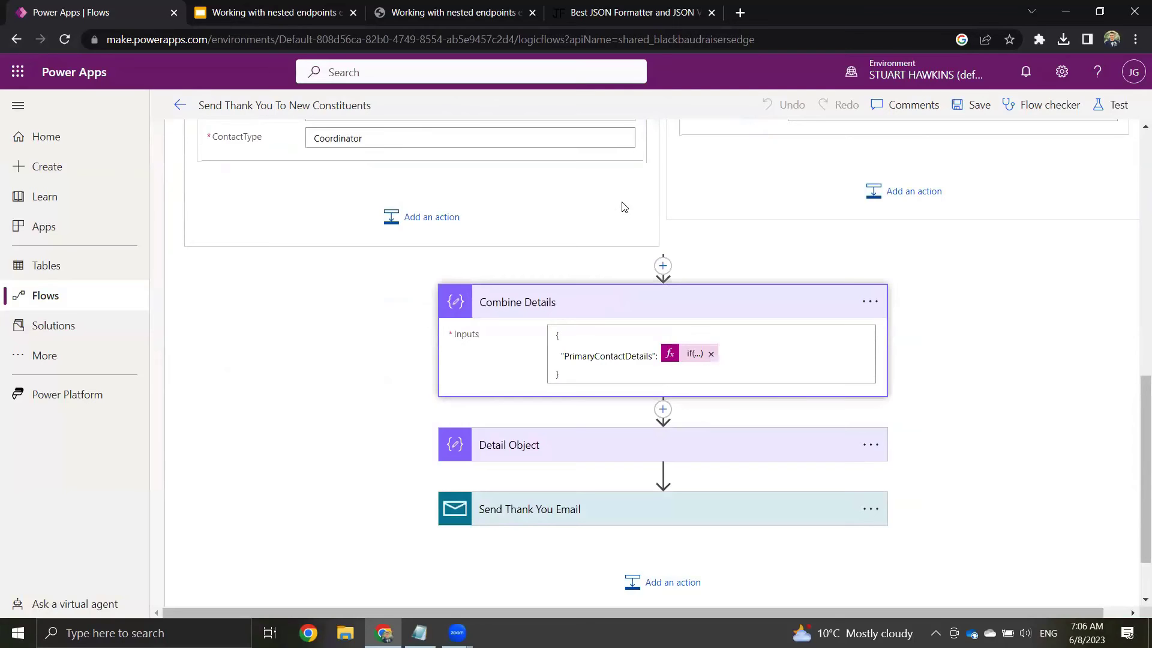
{"action": "scroll", "coordinate": [626, 341], "scroll_direction": "up", "scroll_amount": 1}
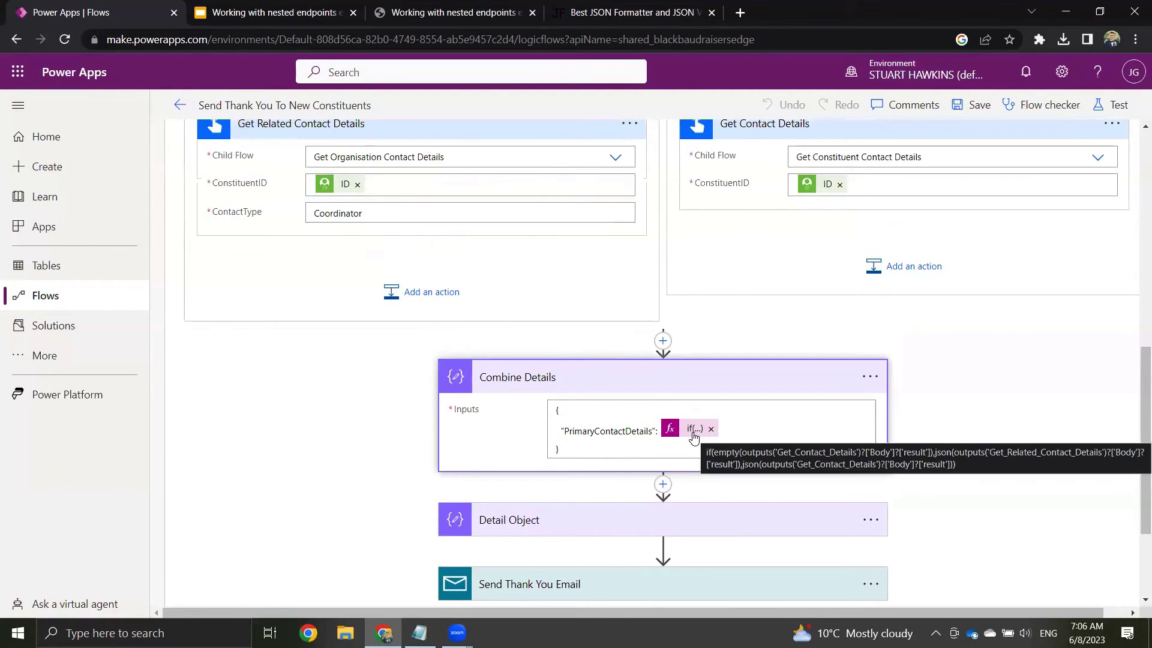
{"action": "left_click", "coordinate": [563, 411]}
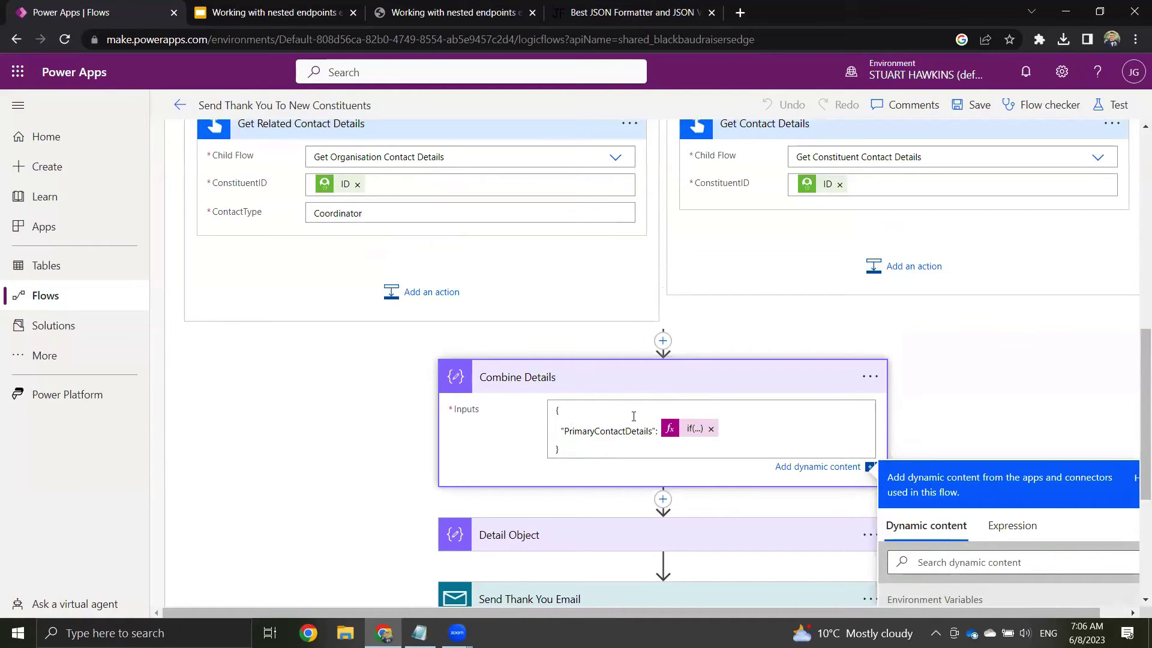
{"action": "double_click", "coordinate": [606, 430]}
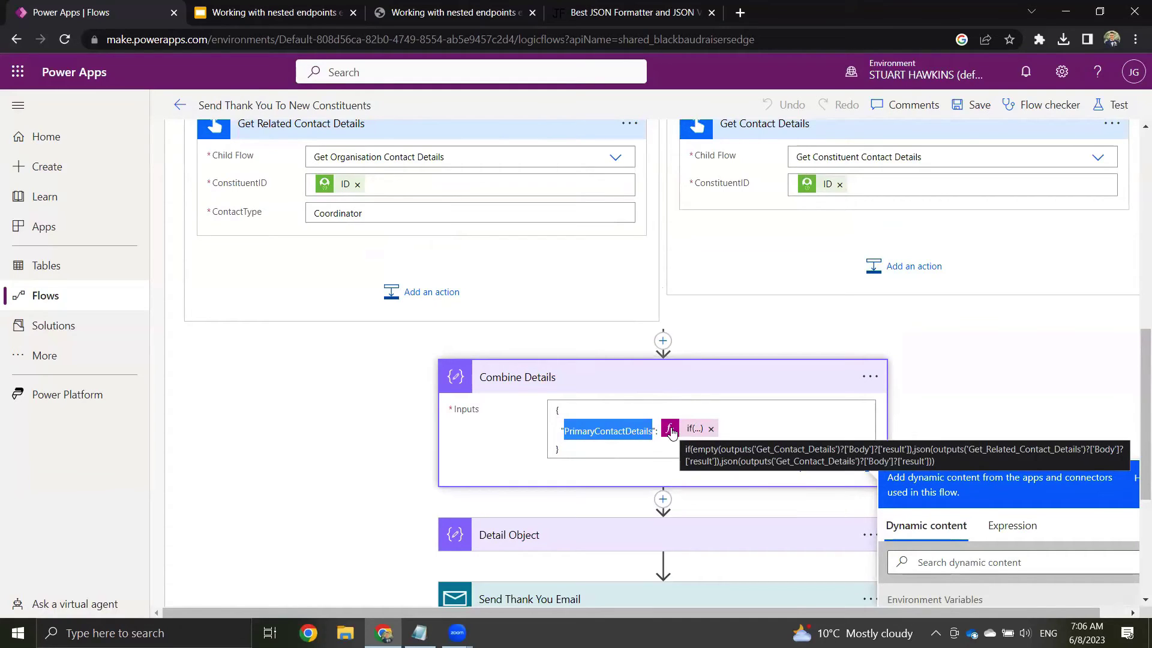
{"action": "scroll", "coordinate": [666, 426], "scroll_direction": "up", "scroll_amount": 1}
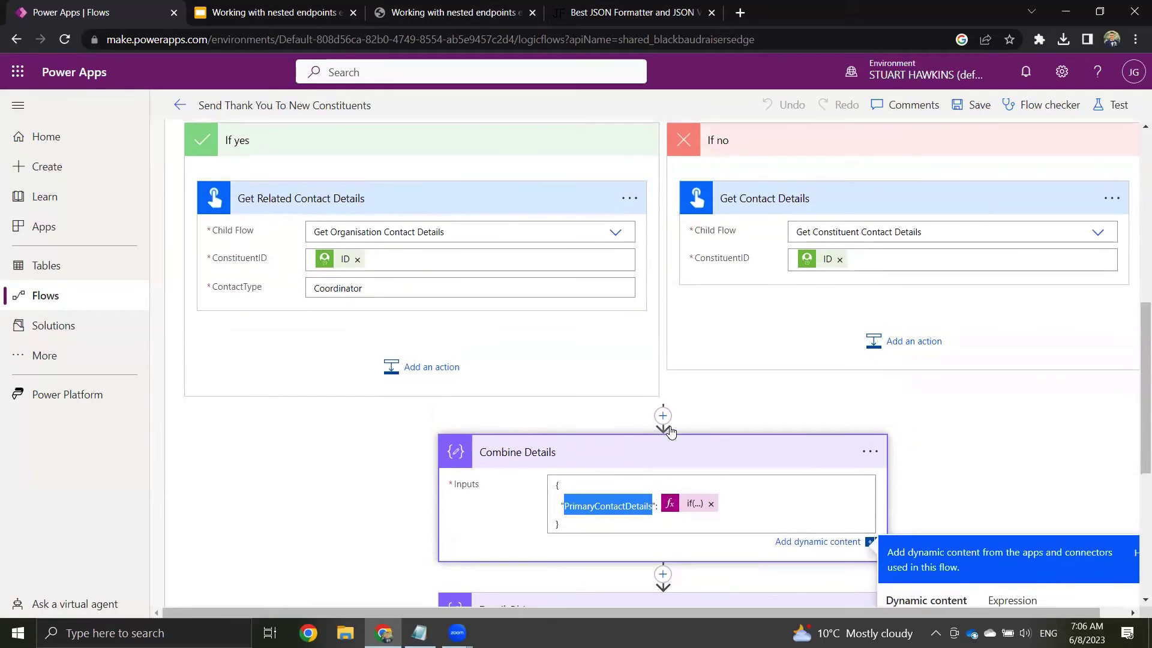
{"action": "scroll", "coordinate": [507, 228], "scroll_direction": "up", "scroll_amount": 2}
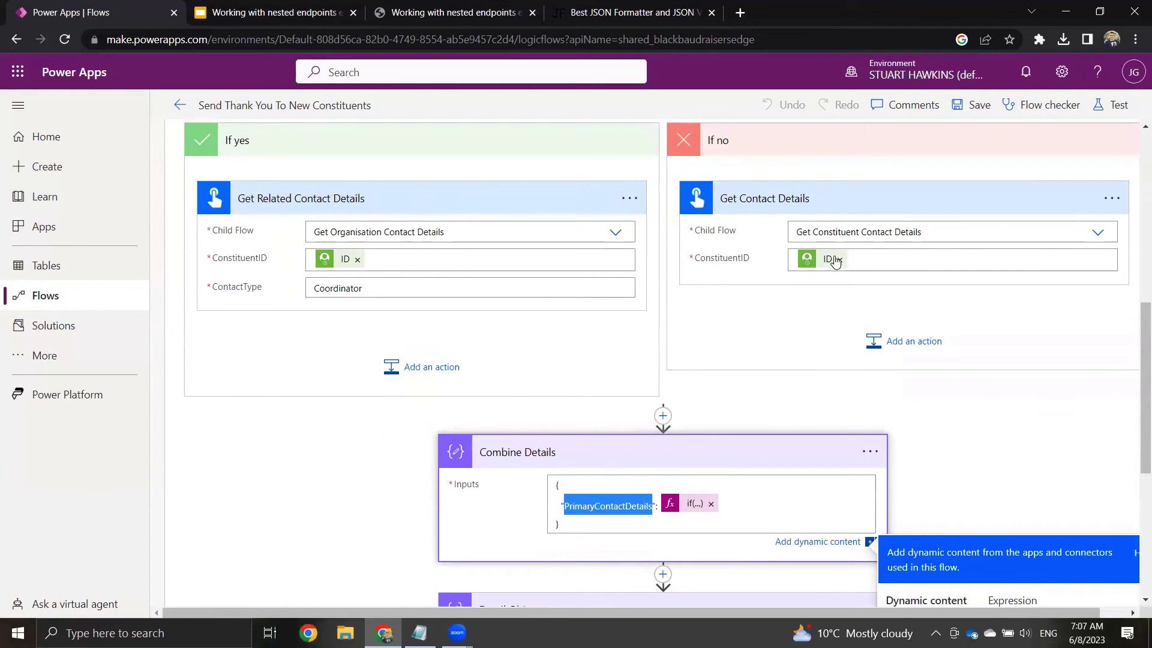
{"action": "scroll", "coordinate": [642, 326], "scroll_direction": "down", "scroll_amount": 5}
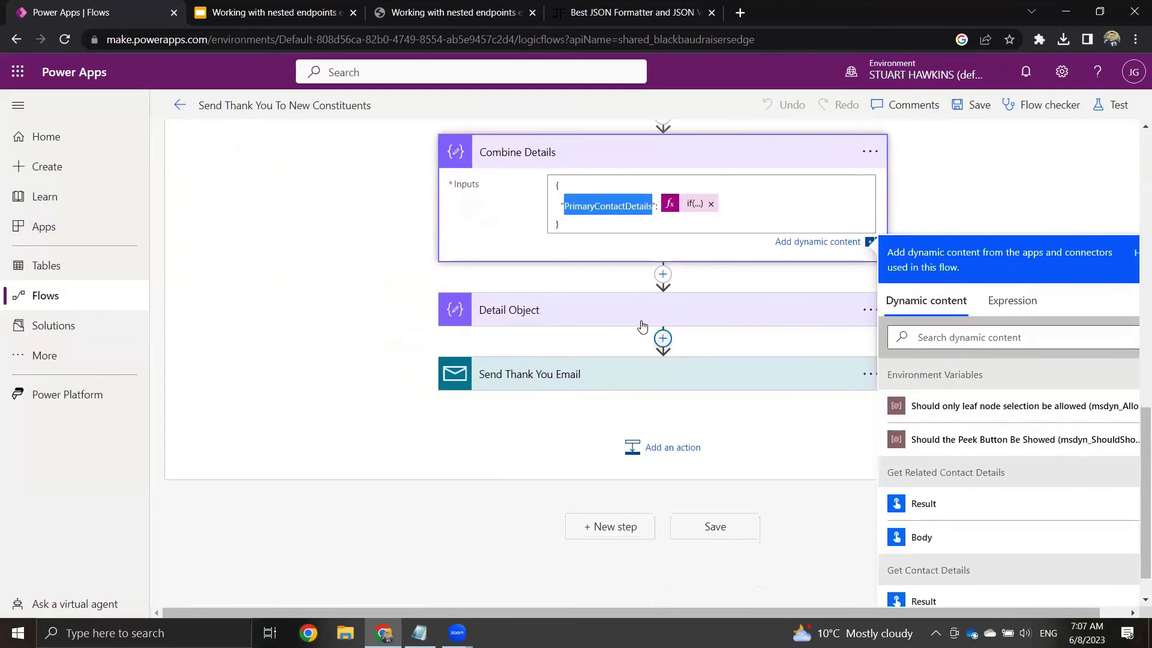
Step: Expand Detail Object and examine its Content input and the object types and properties in its Schema
{"action": "left_click", "coordinate": [634, 310]}
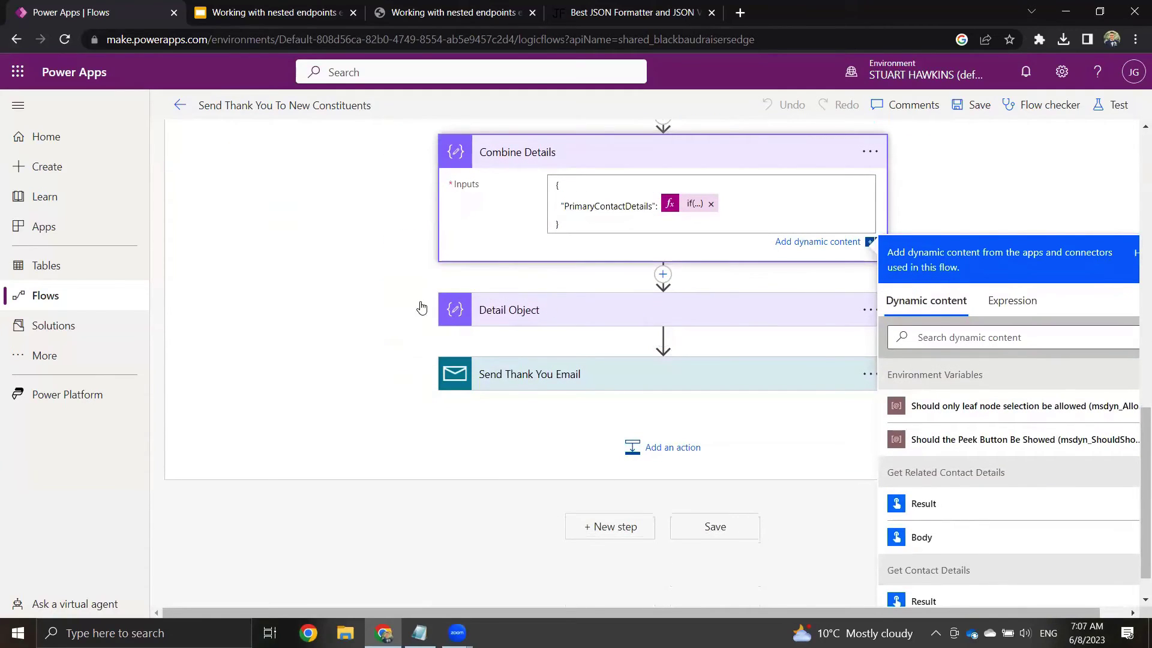
{"action": "scroll", "coordinate": [356, 292], "scroll_direction": "down", "scroll_amount": 1}
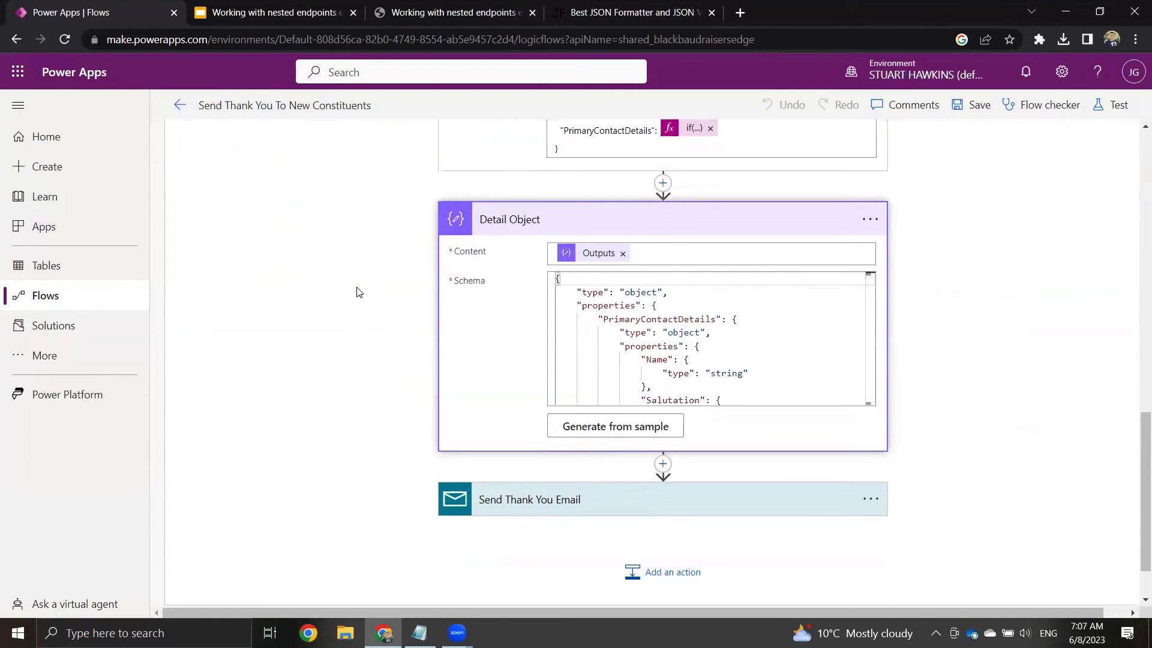
{"action": "scroll", "coordinate": [354, 294], "scroll_direction": "up", "scroll_amount": 1}
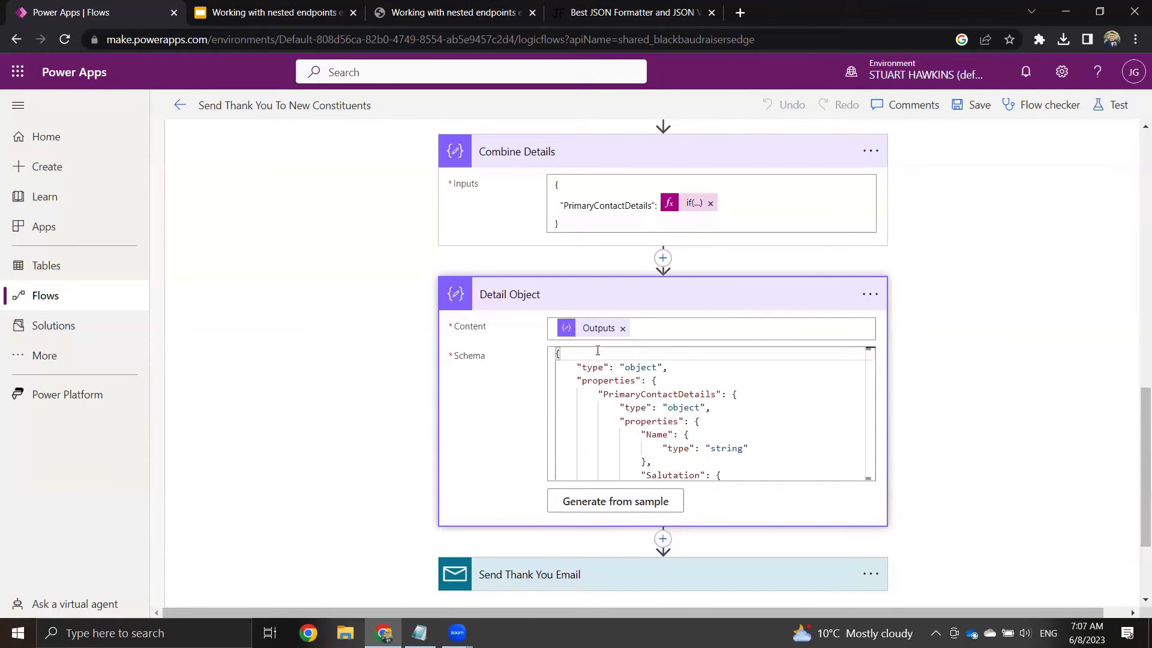
{"action": "left_click", "coordinate": [681, 368]}
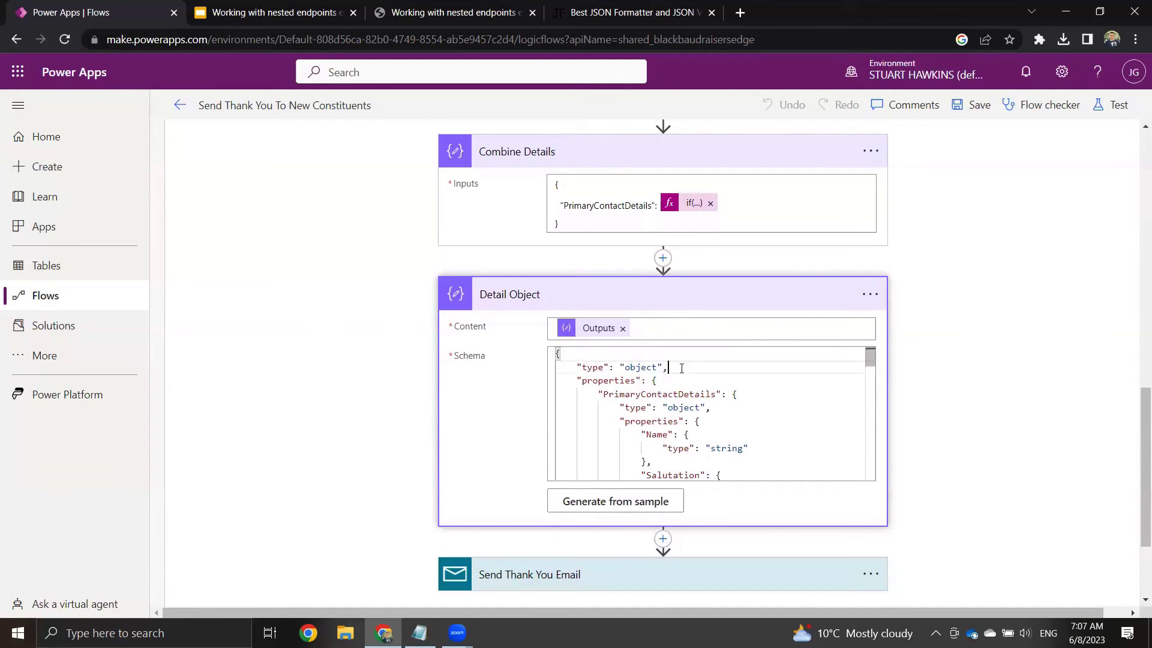
{"action": "left_click", "coordinate": [598, 368]}
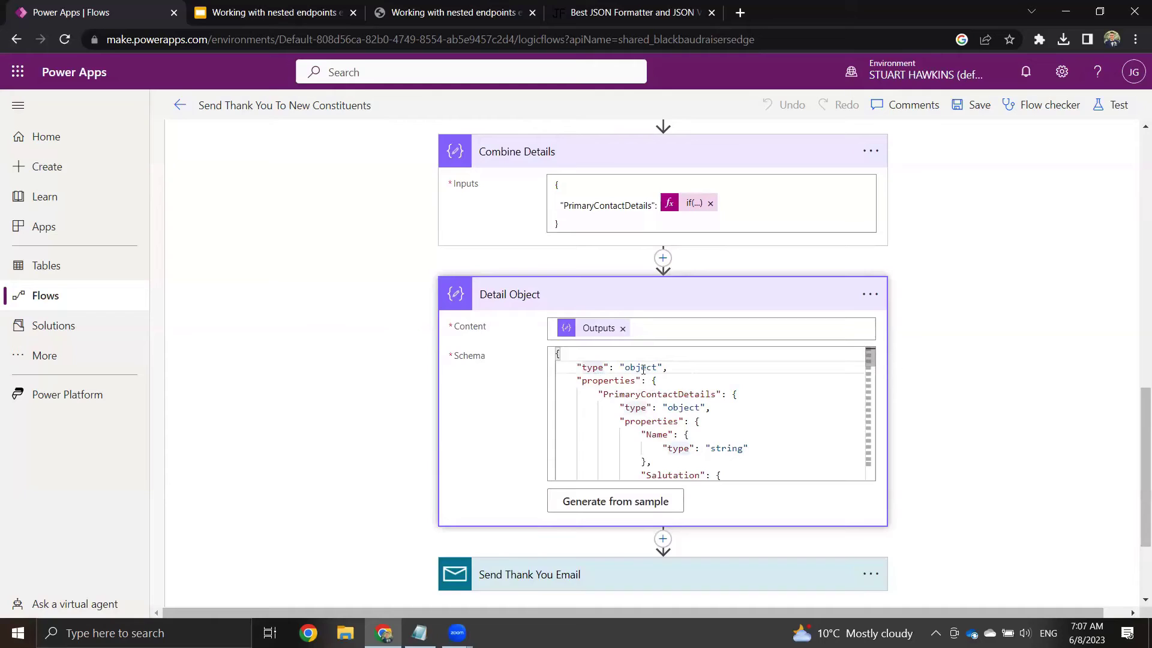
{"action": "left_click", "coordinate": [643, 368]}
{"action": "scroll", "coordinate": [598, 379], "scroll_direction": "down", "scroll_amount": 1}
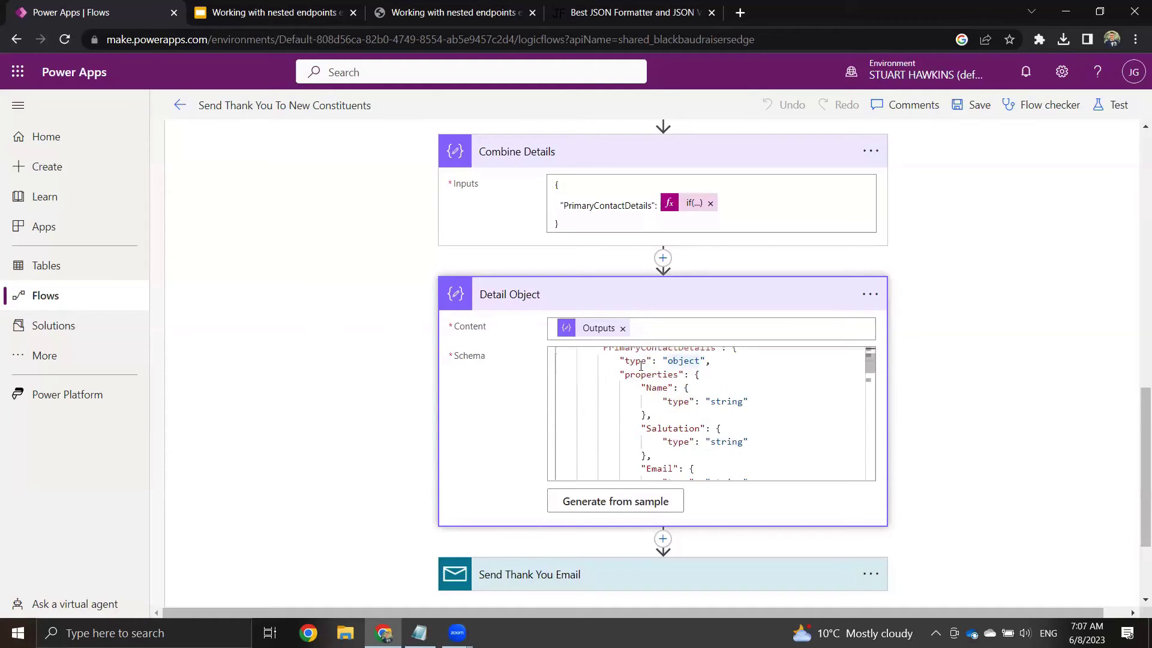
{"action": "scroll", "coordinate": [594, 377], "scroll_direction": "up", "scroll_amount": 1}
{"action": "double_click", "coordinate": [643, 367]}
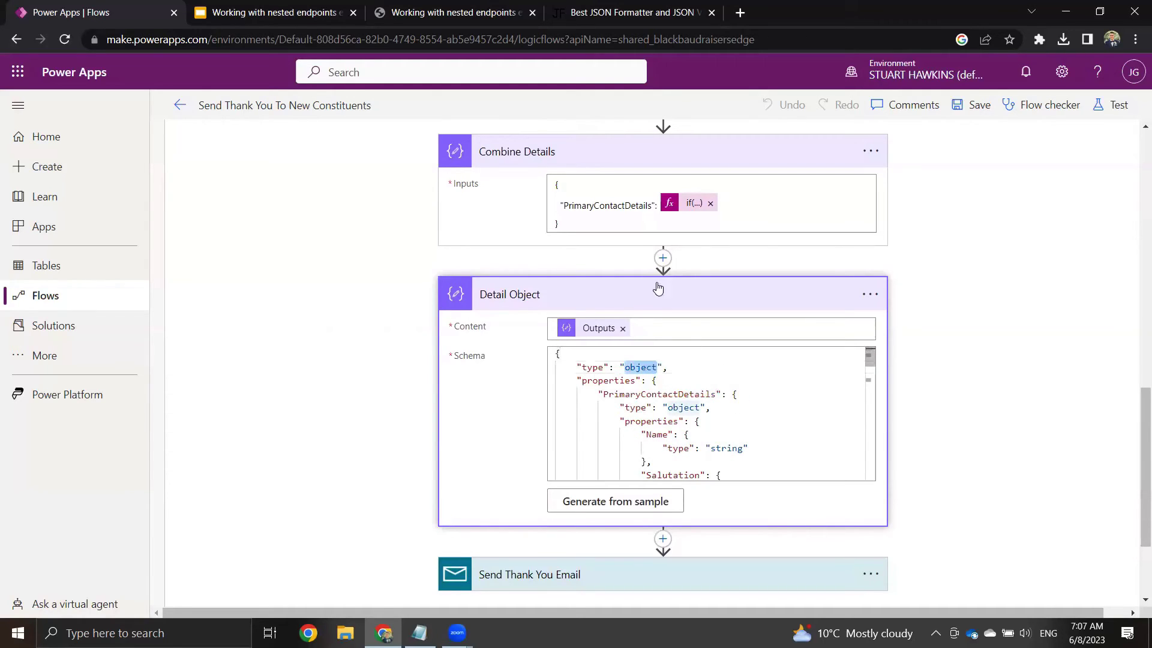
{"action": "scroll", "coordinate": [681, 387], "scroll_direction": "down", "scroll_amount": 10}
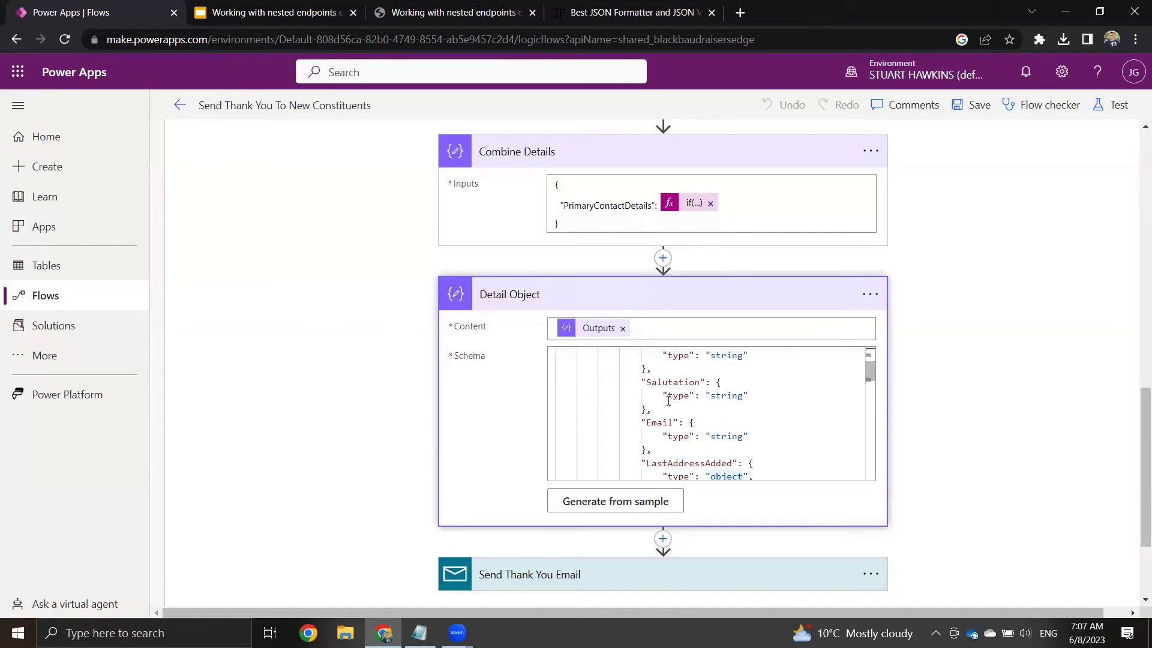
{"action": "scroll", "coordinate": [713, 402], "scroll_direction": "up", "scroll_amount": 10}
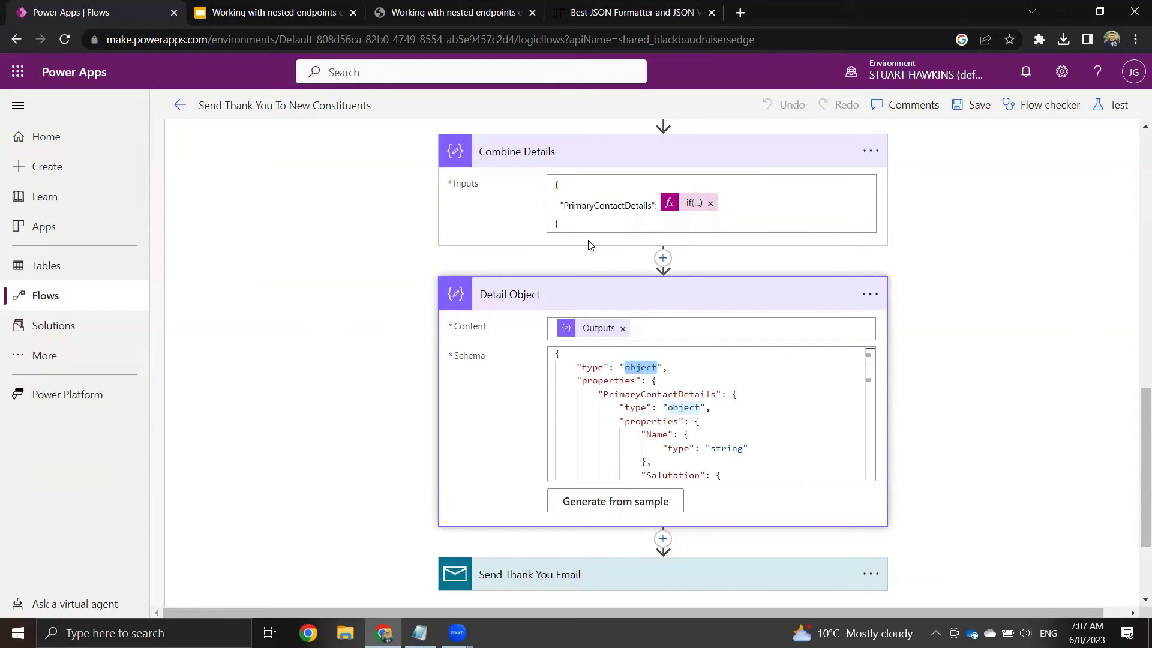
Step: Inspect the properties under PrimaryContactDetails in the Detail Object schema, highlighting the type definition of Name
{"action": "left_click", "coordinate": [675, 364]}
{"action": "left_click", "coordinate": [697, 380]}
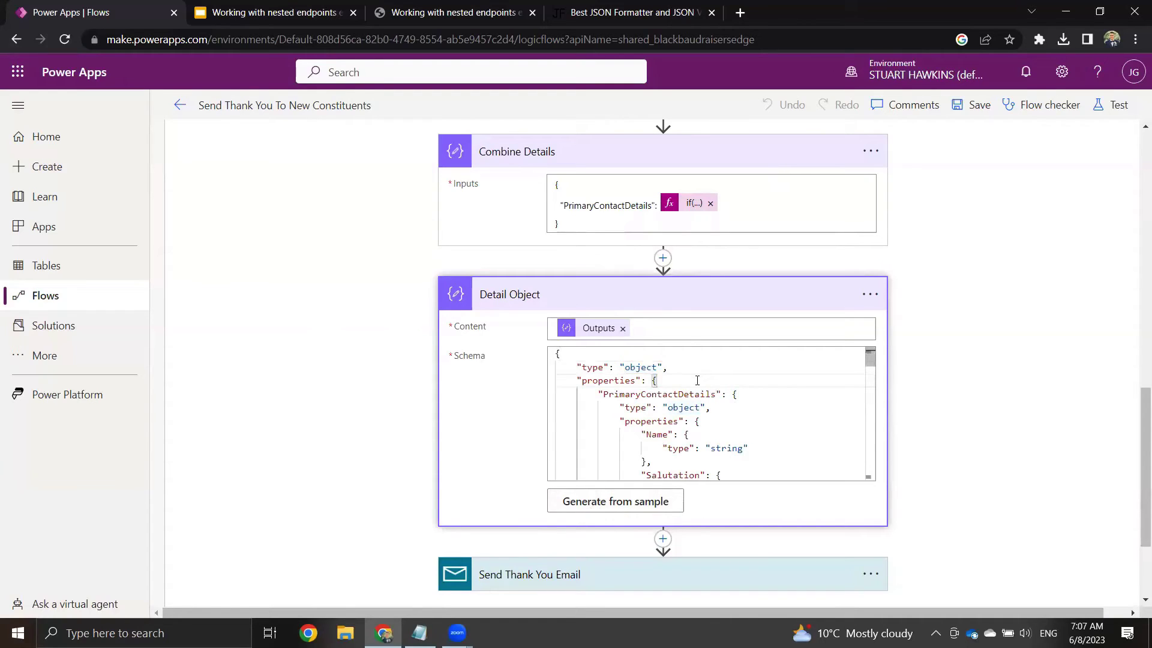
{"action": "scroll", "coordinate": [697, 380], "scroll_direction": "down", "scroll_amount": 1}
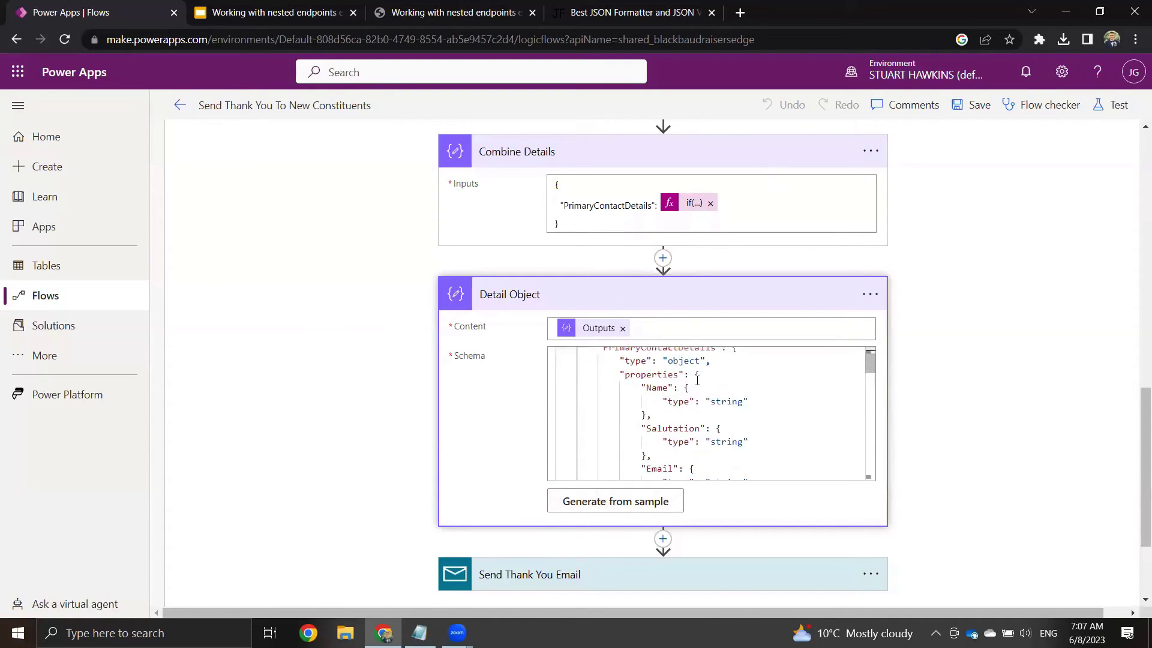
{"action": "left_click_drag", "start_coordinate": [664, 401], "coordinate": [750, 402]}
{"action": "left_click", "coordinate": [763, 403]}
{"action": "left_click_drag", "start_coordinate": [662, 405], "coordinate": [751, 400]}
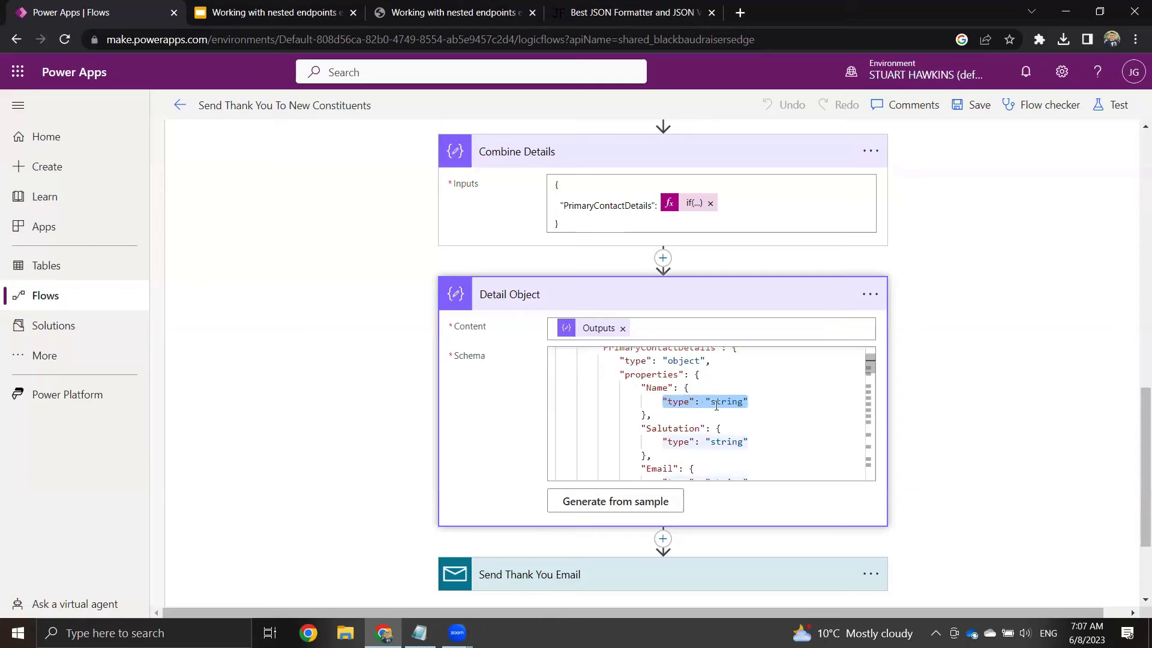
{"action": "left_click", "coordinate": [777, 414]}
{"action": "scroll", "coordinate": [776, 414], "scroll_direction": "down", "scroll_amount": 2}
{"action": "scroll", "coordinate": [777, 414], "scroll_direction": "up", "scroll_amount": 2}
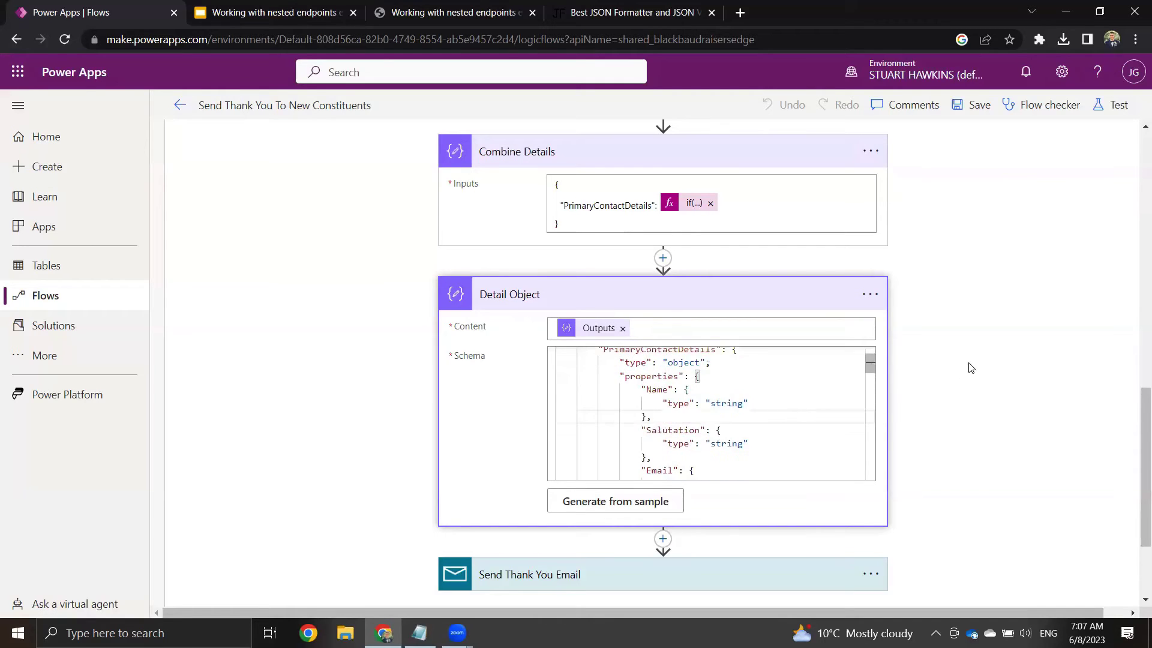
Step: Expand Send Thank You Email and review its recipient, subject and the dynamic fields in the message body
{"action": "scroll", "coordinate": [970, 368], "scroll_direction": "down", "scroll_amount": 2}
{"action": "left_click", "coordinate": [645, 427]}
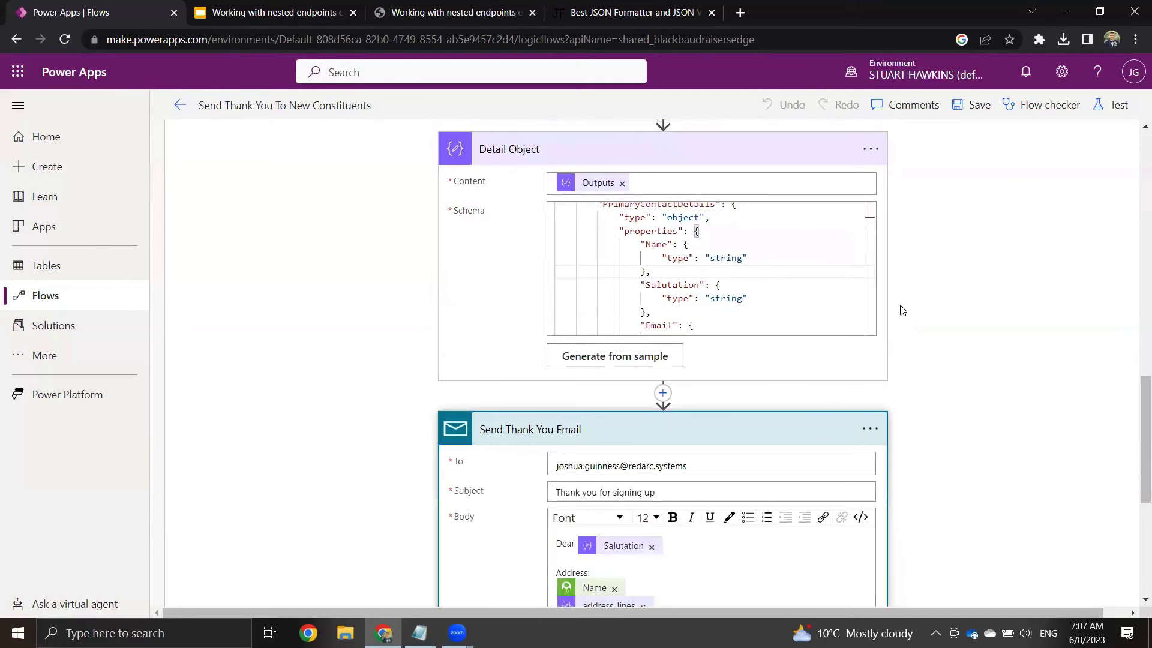
{"action": "scroll", "coordinate": [899, 252], "scroll_direction": "down", "scroll_amount": 1}
{"action": "scroll", "coordinate": [898, 252], "scroll_direction": "down", "scroll_amount": 3}
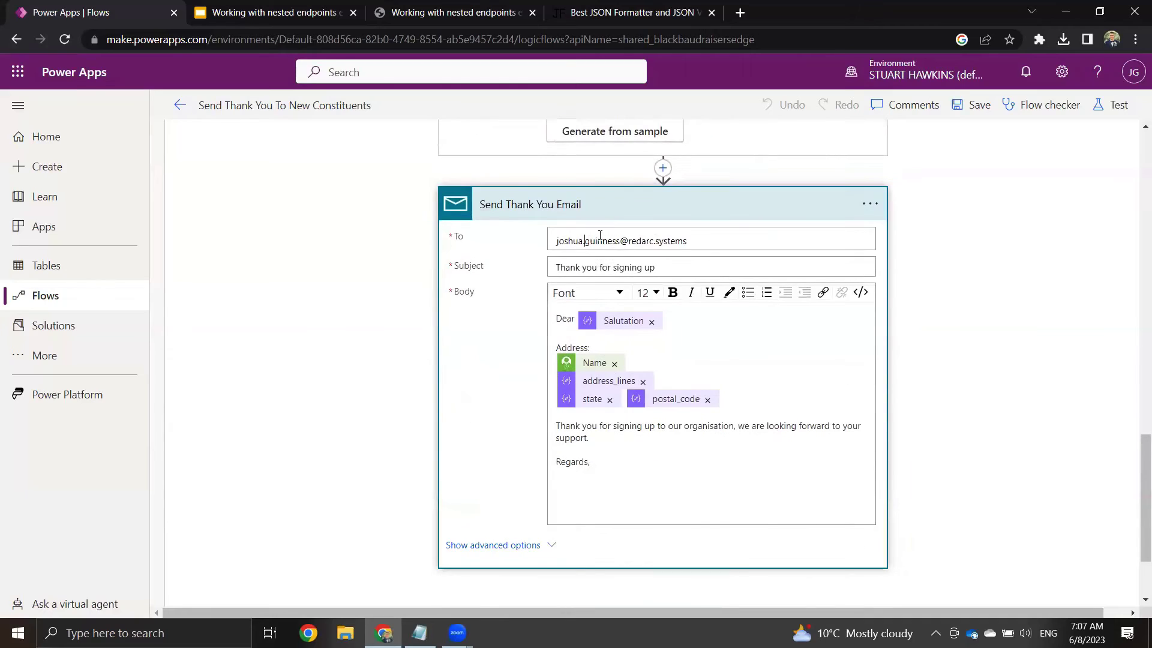
{"action": "left_click", "coordinate": [605, 342]}
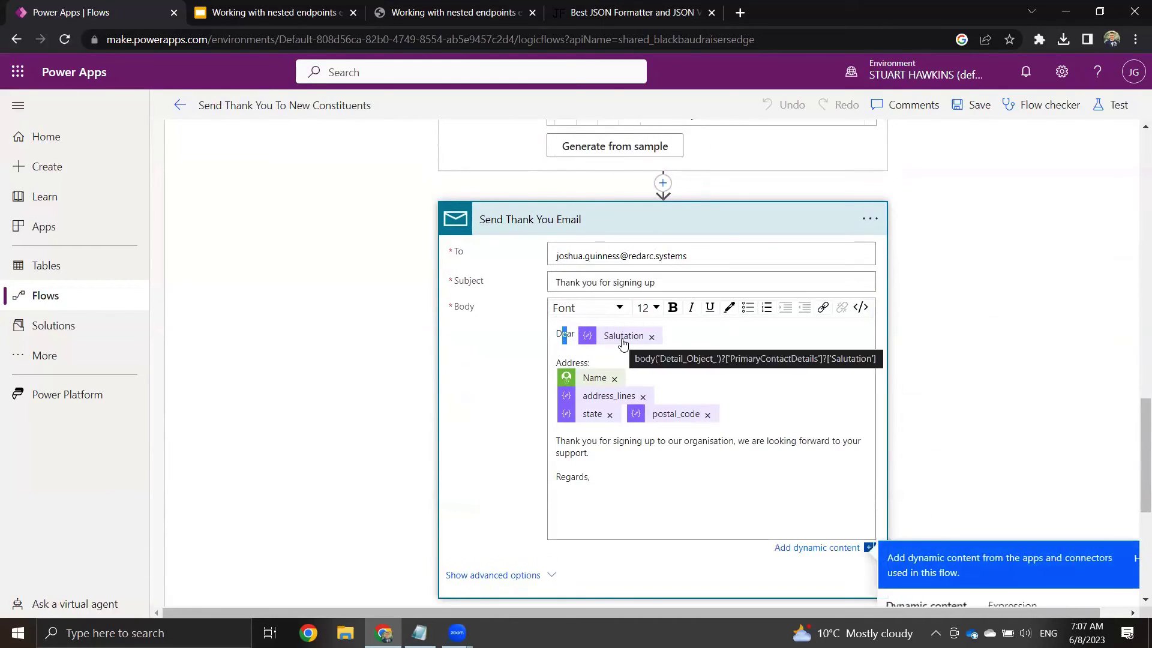
Step: Trace the email's Salutation field back to the Salutation property in the Detail Object schema, and return to the message body
{"action": "scroll", "coordinate": [624, 339], "scroll_direction": "up", "scroll_amount": 4}
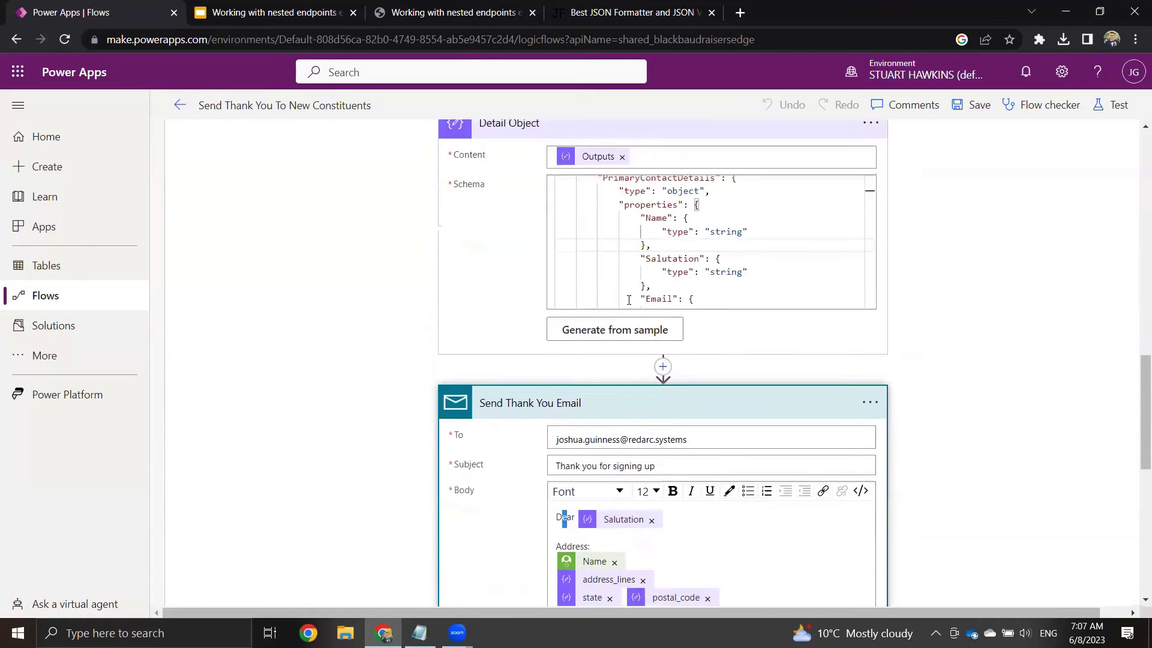
{"action": "scroll", "coordinate": [667, 267], "scroll_direction": "down", "scroll_amount": 4}
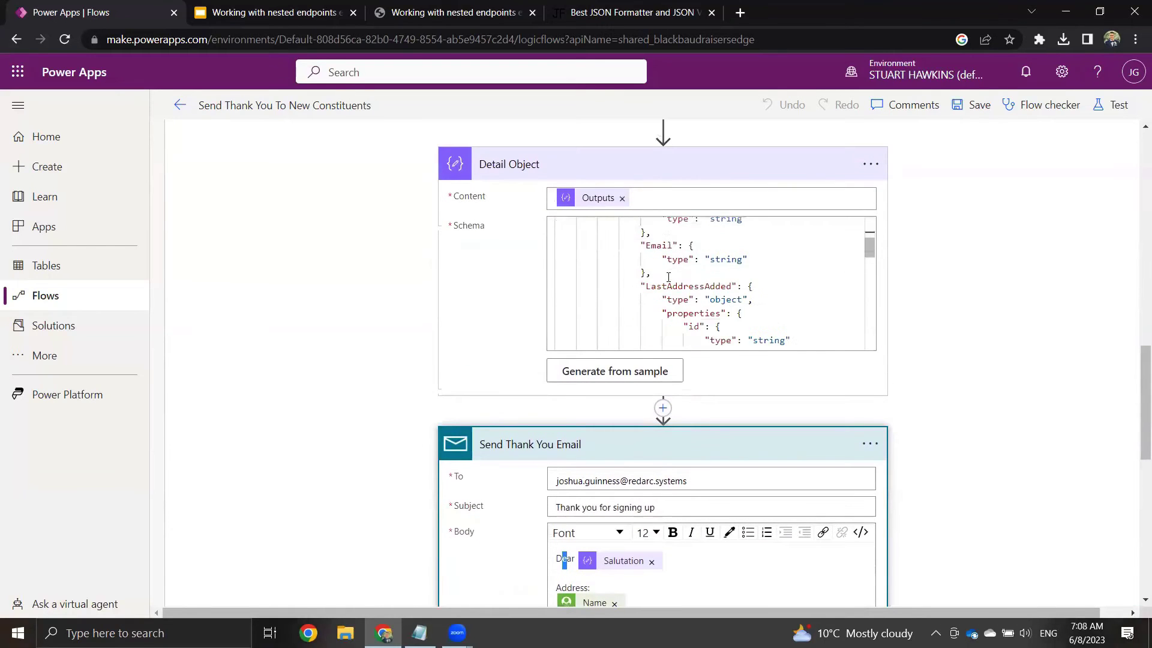
{"action": "scroll", "coordinate": [667, 293], "scroll_direction": "up", "scroll_amount": 3}
{"action": "left_click_drag", "start_coordinate": [671, 305], "coordinate": [783, 314]}
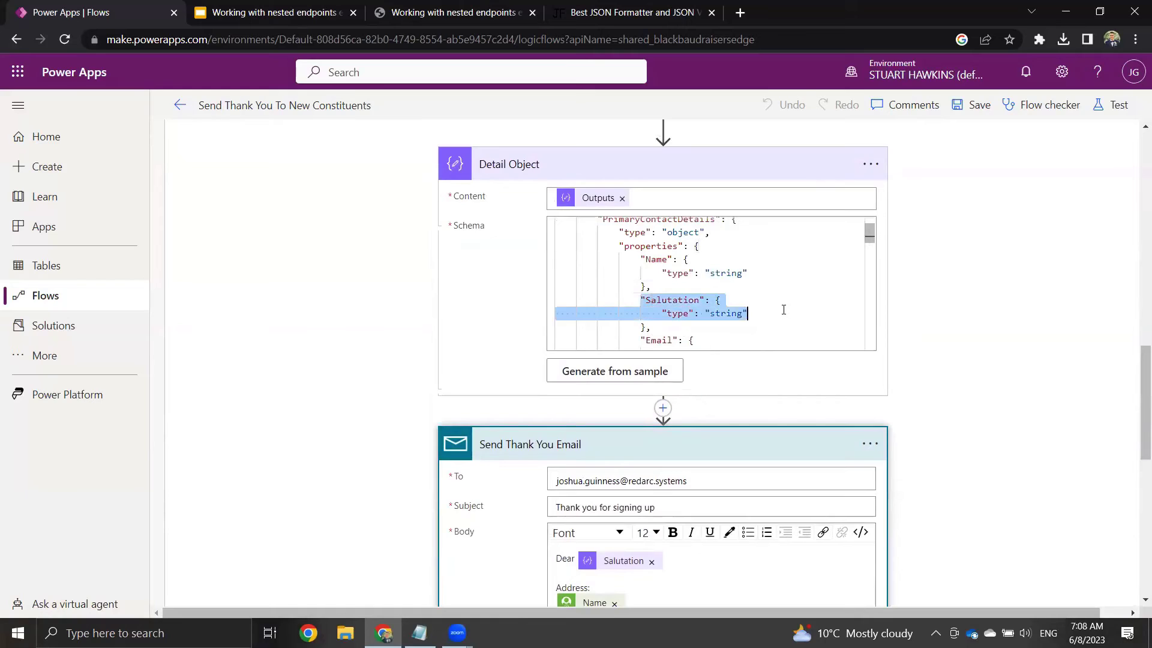
{"action": "scroll", "coordinate": [780, 288], "scroll_direction": "down", "scroll_amount": 4}
{"action": "scroll", "coordinate": [934, 314], "scroll_direction": "down", "scroll_amount": 5}
{"action": "left_click", "coordinate": [600, 333]}
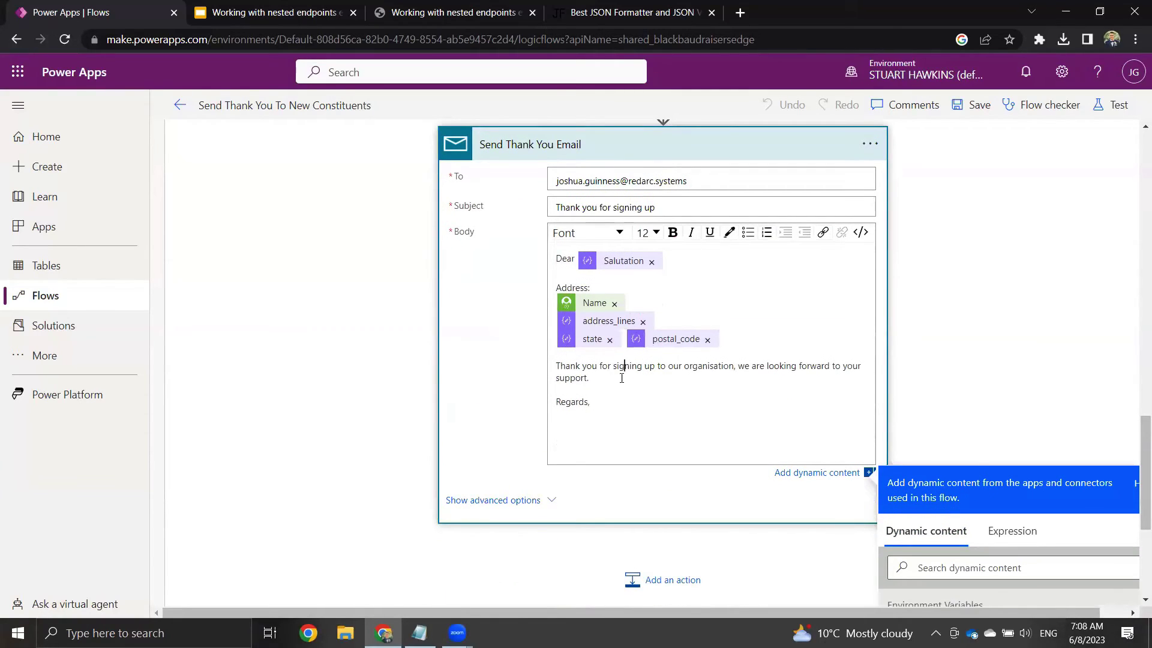
Step: Review the rest of the Send Thank You Email message, close its dynamic content list, and return to the Detail Object schema above
{"action": "scroll", "coordinate": [832, 354], "scroll_direction": "down", "scroll_amount": 4}
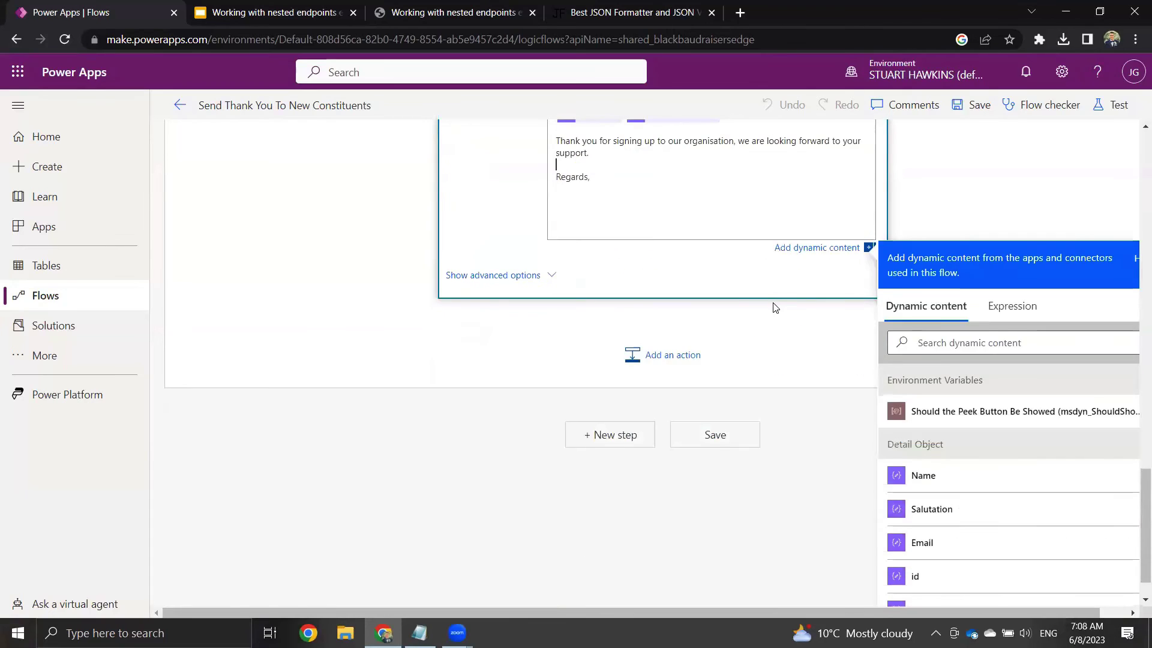
{"action": "scroll", "coordinate": [765, 326], "scroll_direction": "up", "scroll_amount": 4}
{"action": "scroll", "coordinate": [989, 330], "scroll_direction": "up", "scroll_amount": 1}
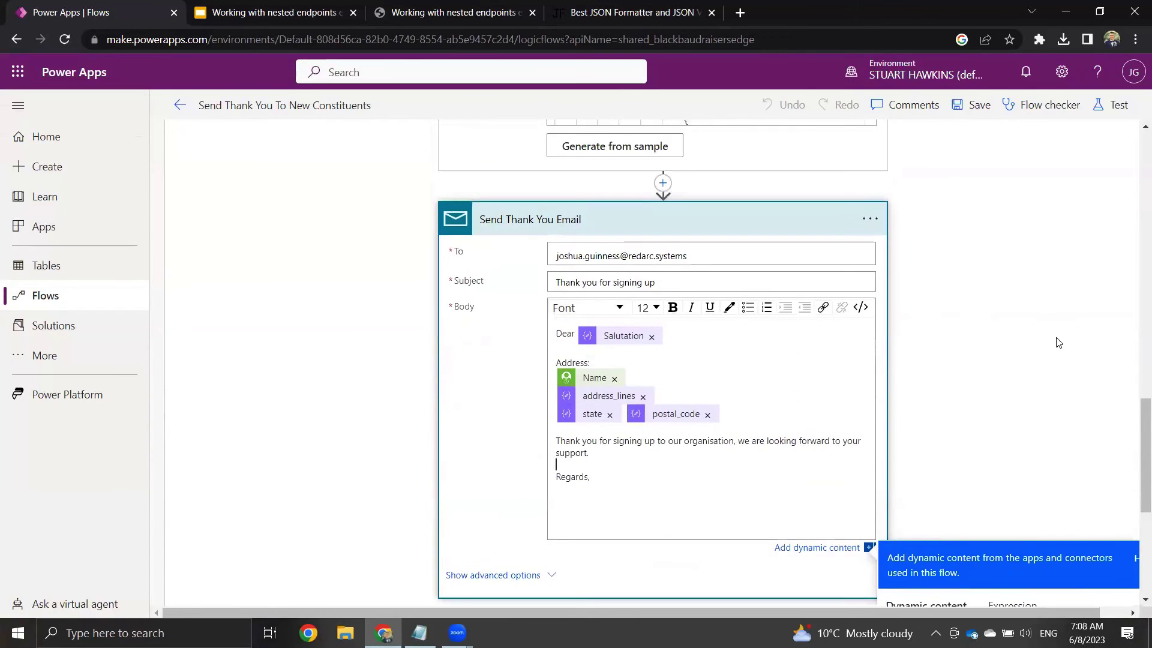
{"action": "left_click", "coordinate": [918, 341]}
{"action": "scroll", "coordinate": [639, 288], "scroll_direction": "up", "scroll_amount": 2}
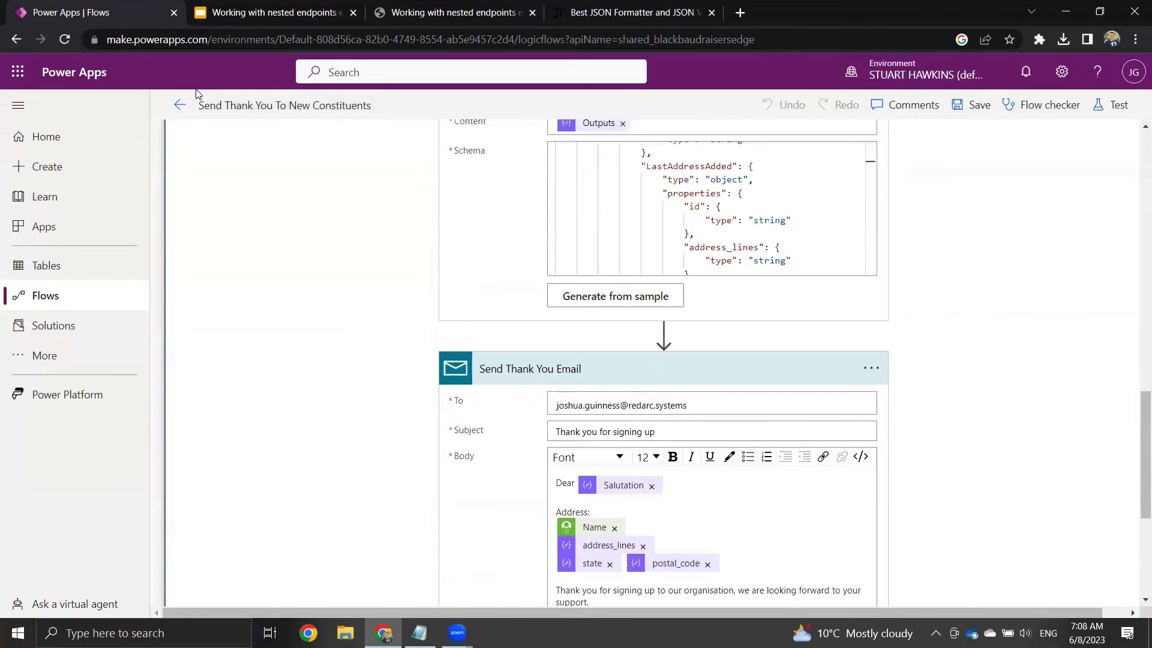
Step: Leave the flow editor and open the Jun 8, 06:17 AM run of Send Thank You To New Constituents from its run history
{"action": "left_click", "coordinate": [182, 109]}
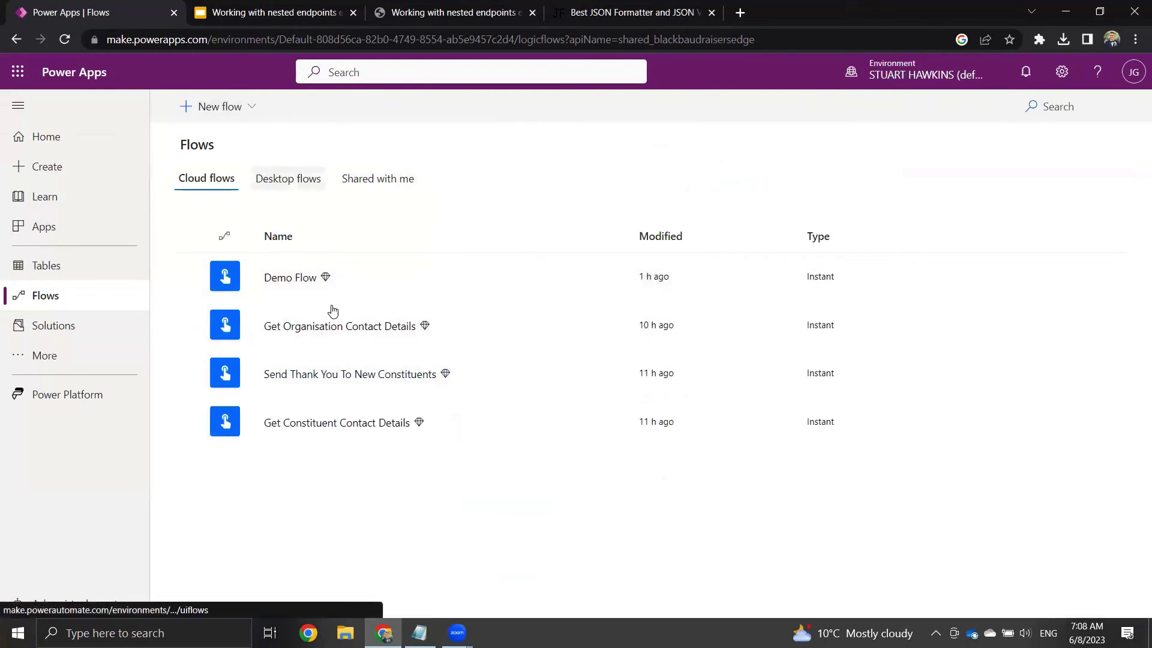
{"action": "left_click", "coordinate": [380, 374]}
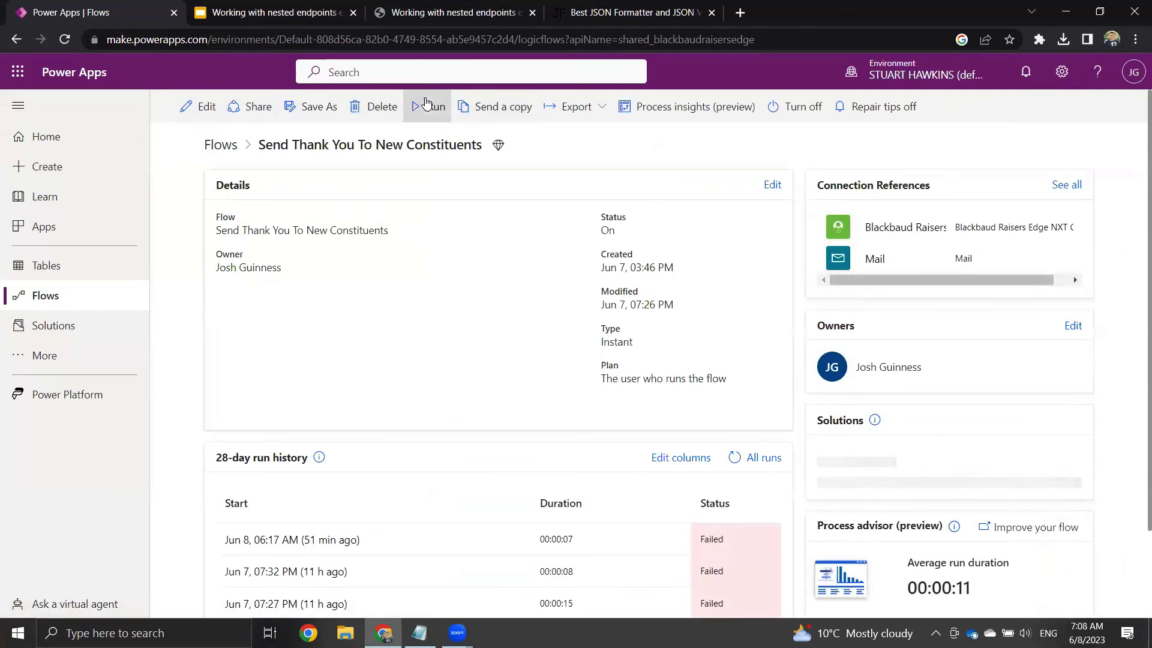
{"action": "scroll", "coordinate": [419, 364], "scroll_direction": "down", "scroll_amount": 2}
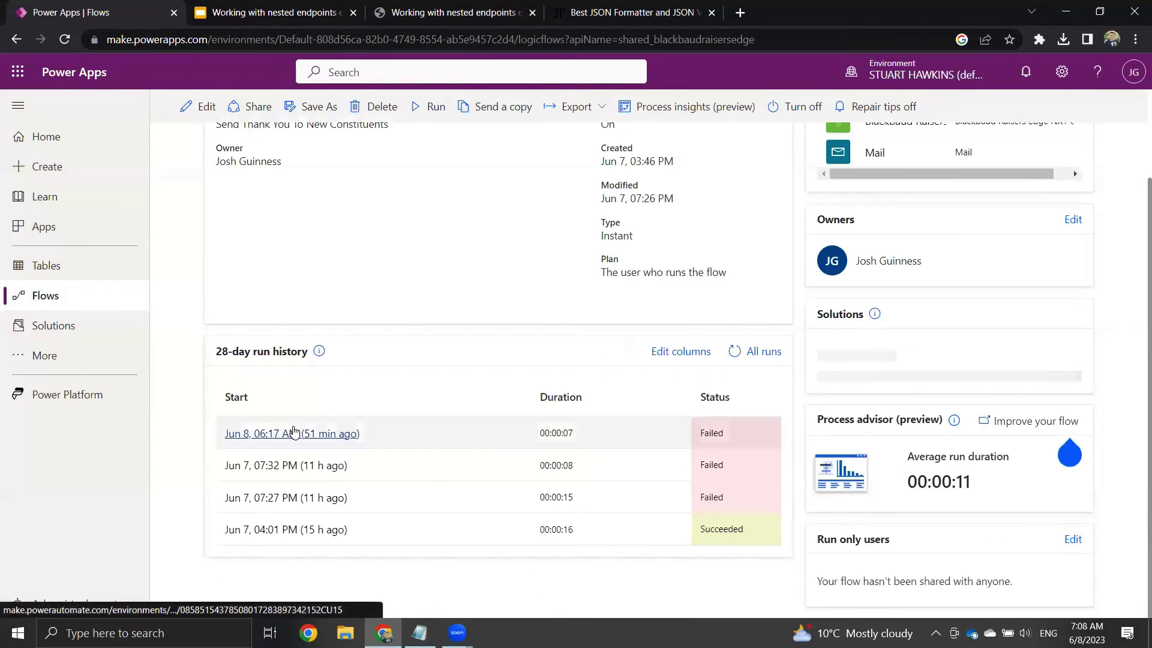
{"action": "left_click", "coordinate": [295, 431]}
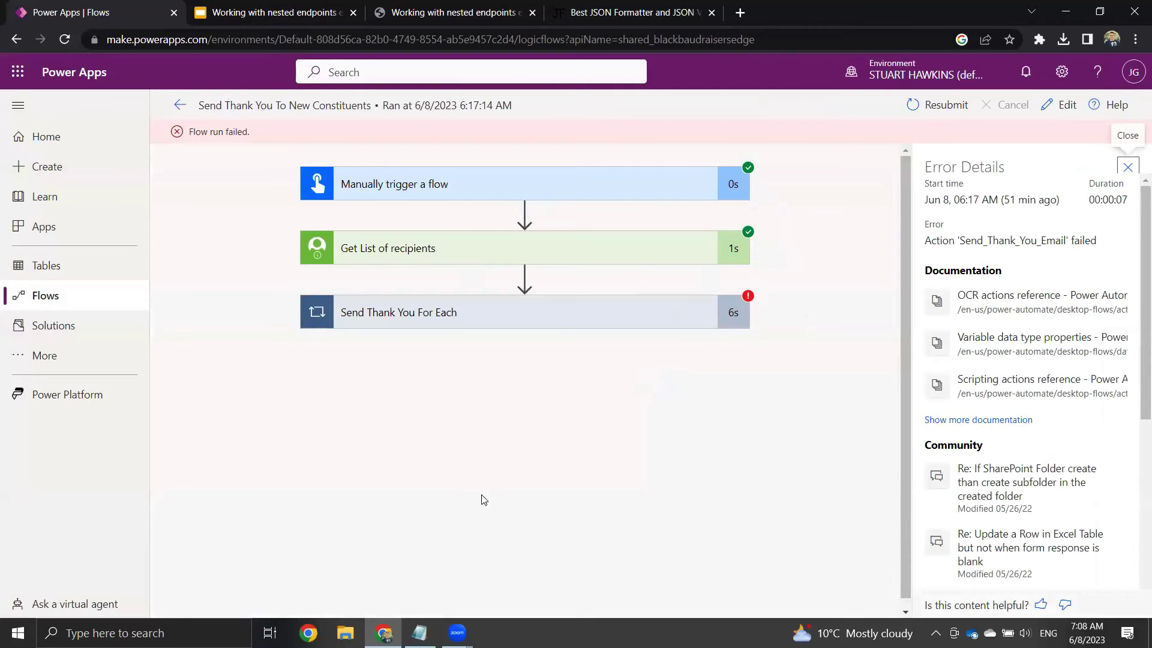
Step: Expand Get List of recipients in the run and copy the entire JSON from its value output
{"action": "left_click", "coordinate": [528, 249]}
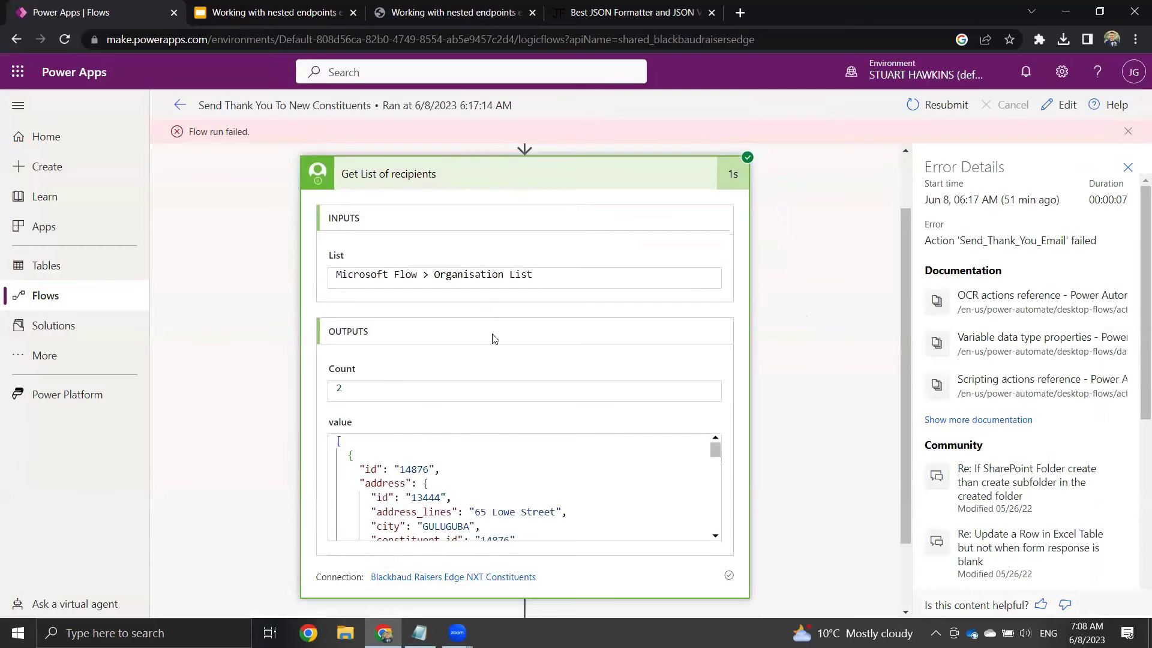
{"action": "scroll", "coordinate": [494, 339], "scroll_direction": "down", "scroll_amount": 2}
{"action": "scroll", "coordinate": [494, 401], "scroll_direction": "down", "scroll_amount": 2}
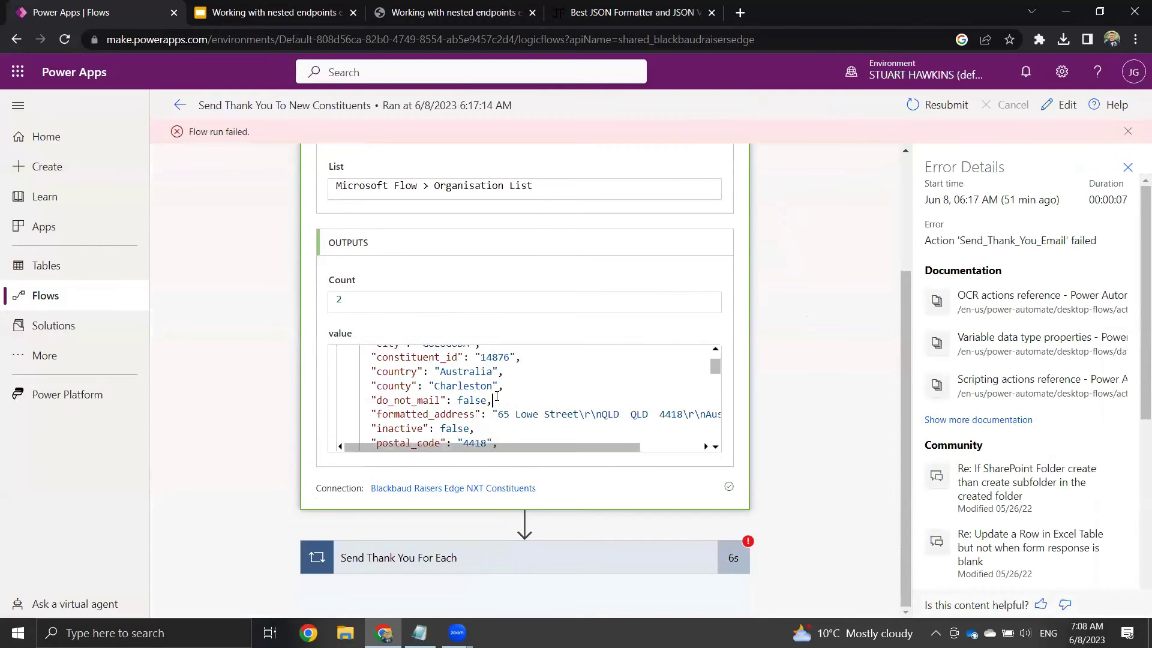
{"action": "key", "text": "ctrl+a"}
{"action": "key", "text": "ctrl+c"}
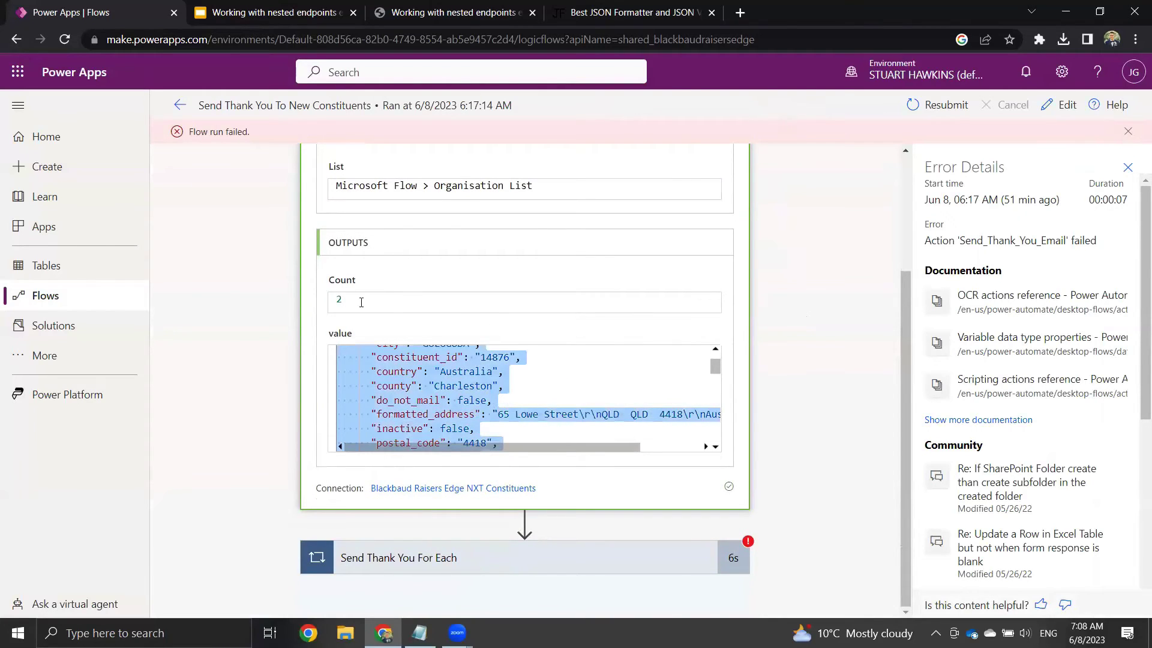
Step: Switch to the JSON Formatter site and replace its input with the copied recipient list JSON
{"action": "key", "text": "ctrl+4"}
{"action": "left_click", "coordinate": [371, 300]}
{"action": "key", "text": "ctrl+a"}
{"action": "key", "text": "ctrl+v"}
{"action": "scroll", "coordinate": [895, 286], "scroll_direction": "up", "scroll_amount": 10}
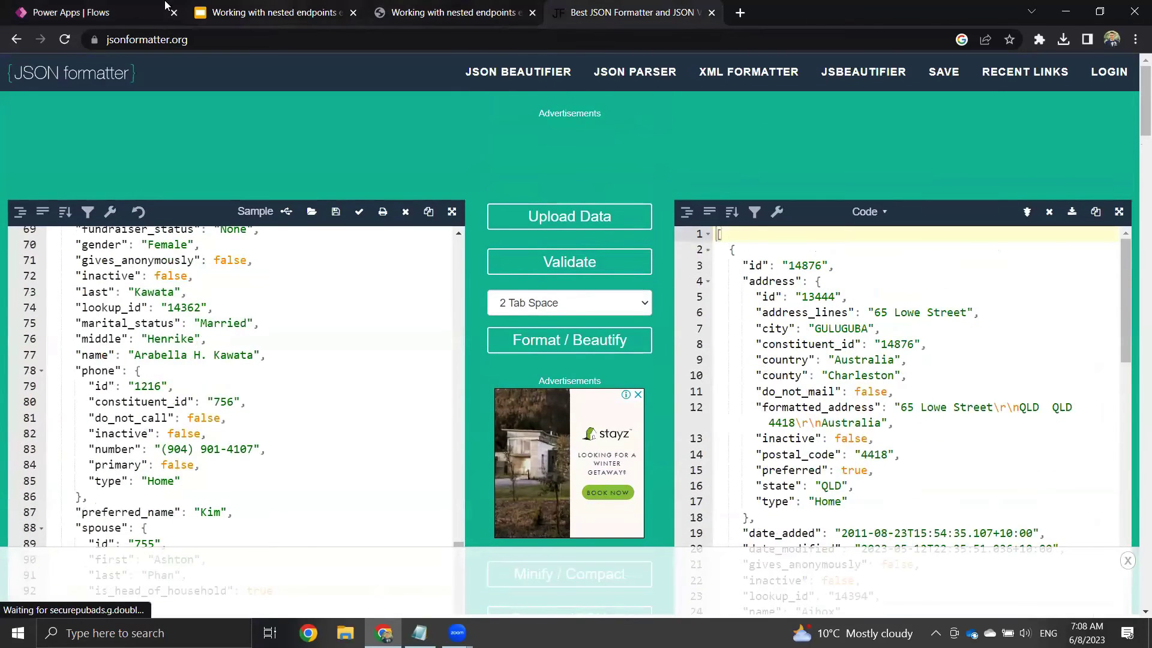
{"action": "key", "text": "ctrl+1"}
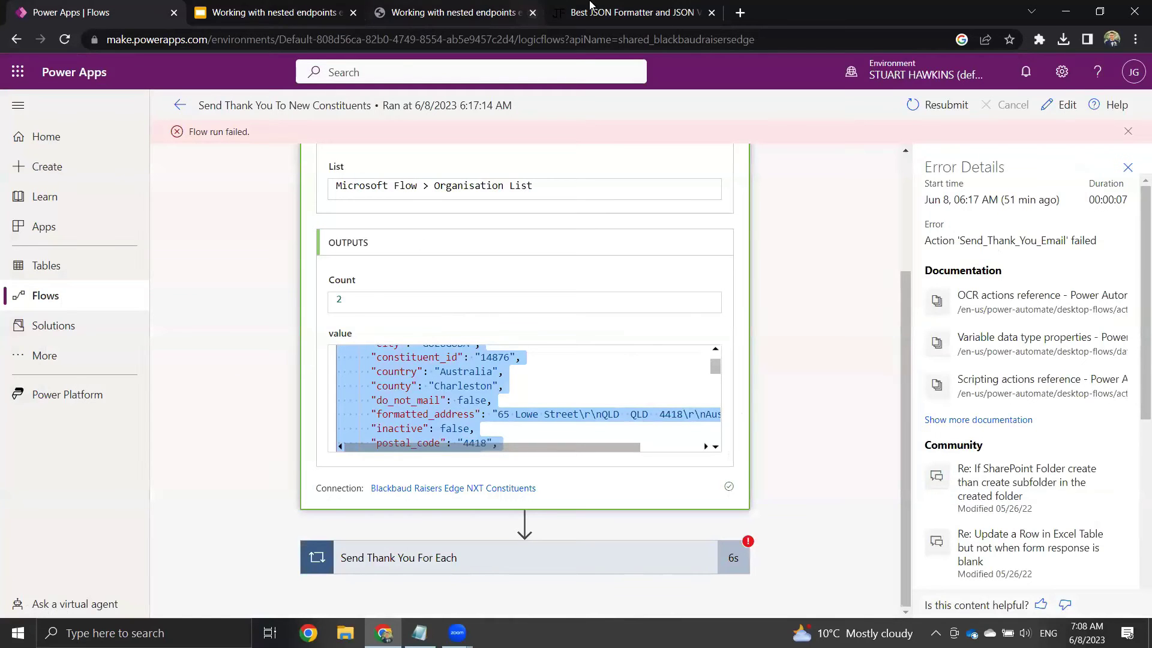
{"action": "key", "text": "ctrl+4"}
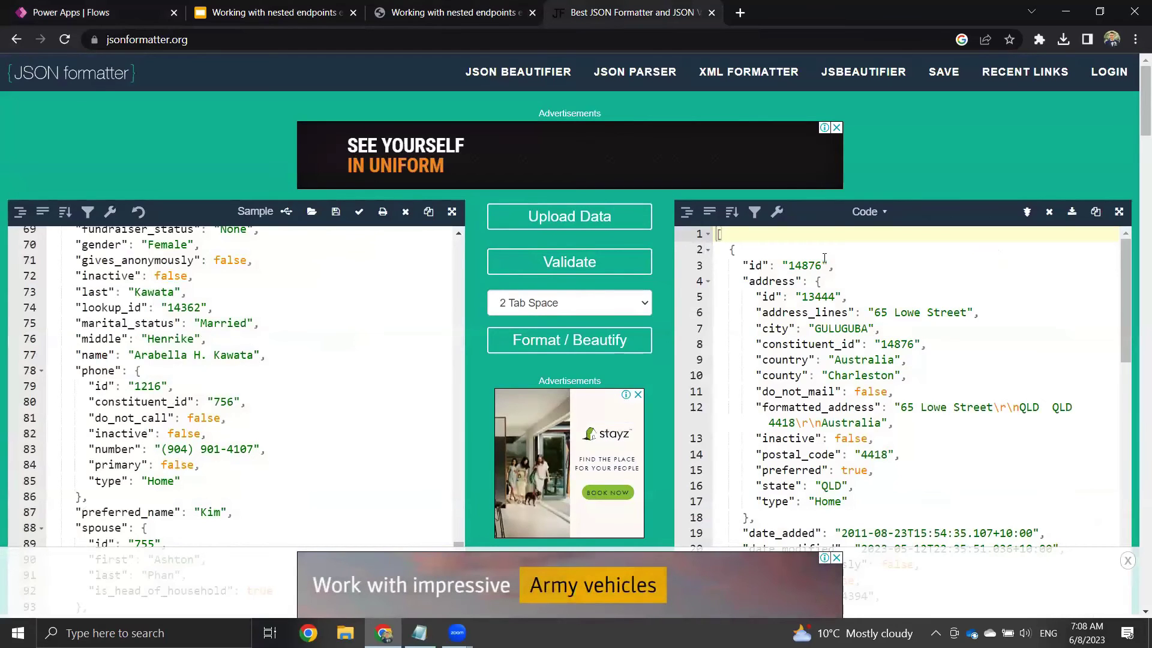
Step: Examine both recipient records in the formatted JSON, highlighting the type values Organization and Individual
{"action": "scroll", "coordinate": [854, 313], "scroll_direction": "down", "scroll_amount": 1}
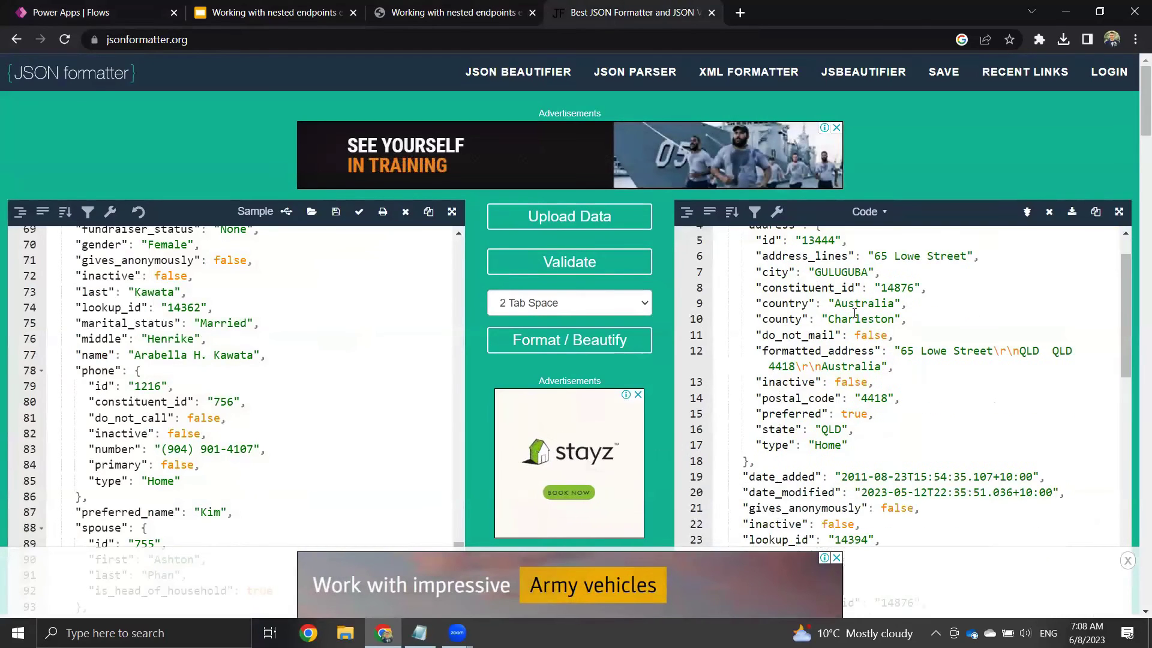
{"action": "scroll", "coordinate": [842, 306], "scroll_direction": "down", "scroll_amount": 4}
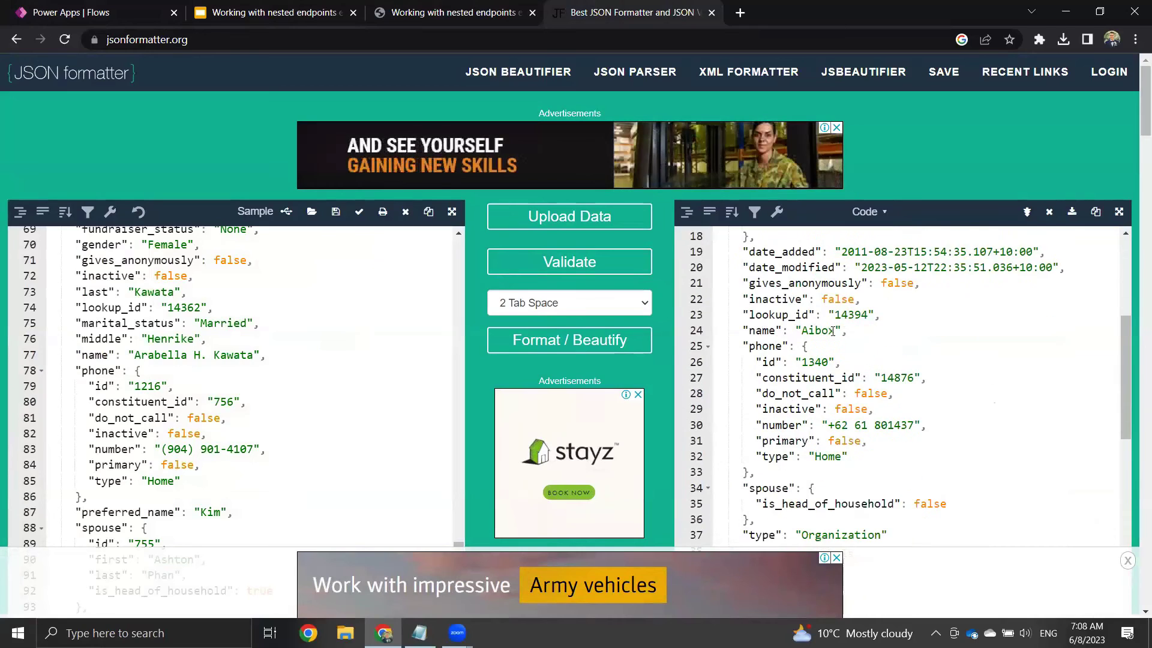
{"action": "scroll", "coordinate": [833, 332], "scroll_direction": "down", "scroll_amount": 2}
{"action": "double_click", "coordinate": [830, 422]}
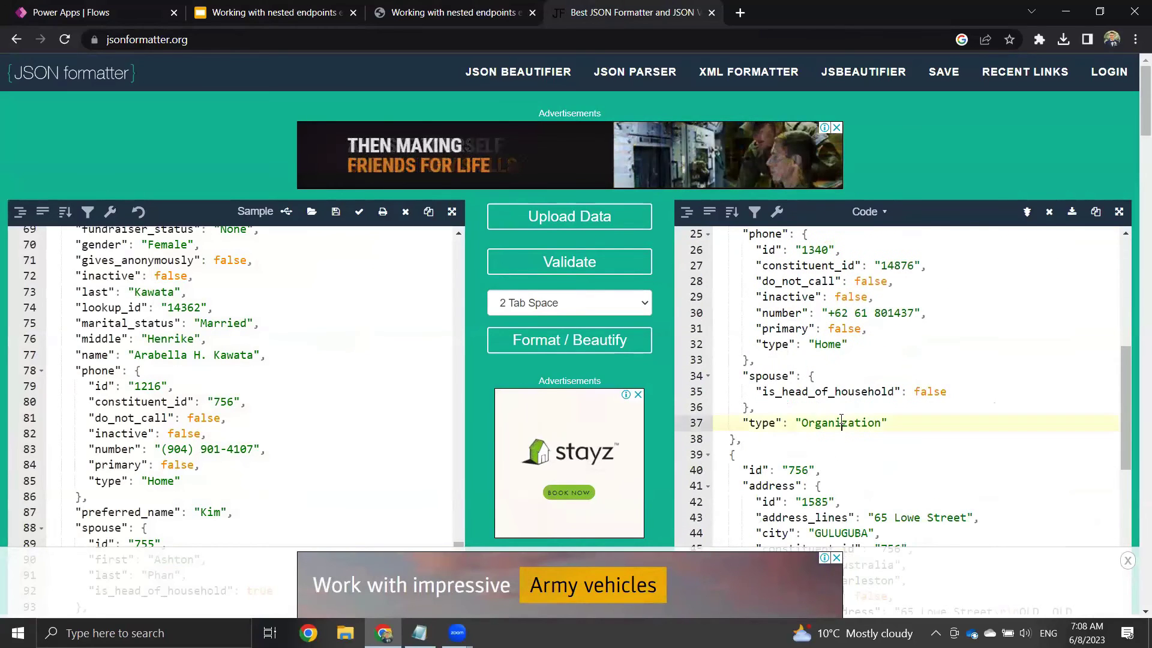
{"action": "double_click", "coordinate": [829, 423]}
{"action": "scroll", "coordinate": [859, 308], "scroll_direction": "down", "scroll_amount": 4}
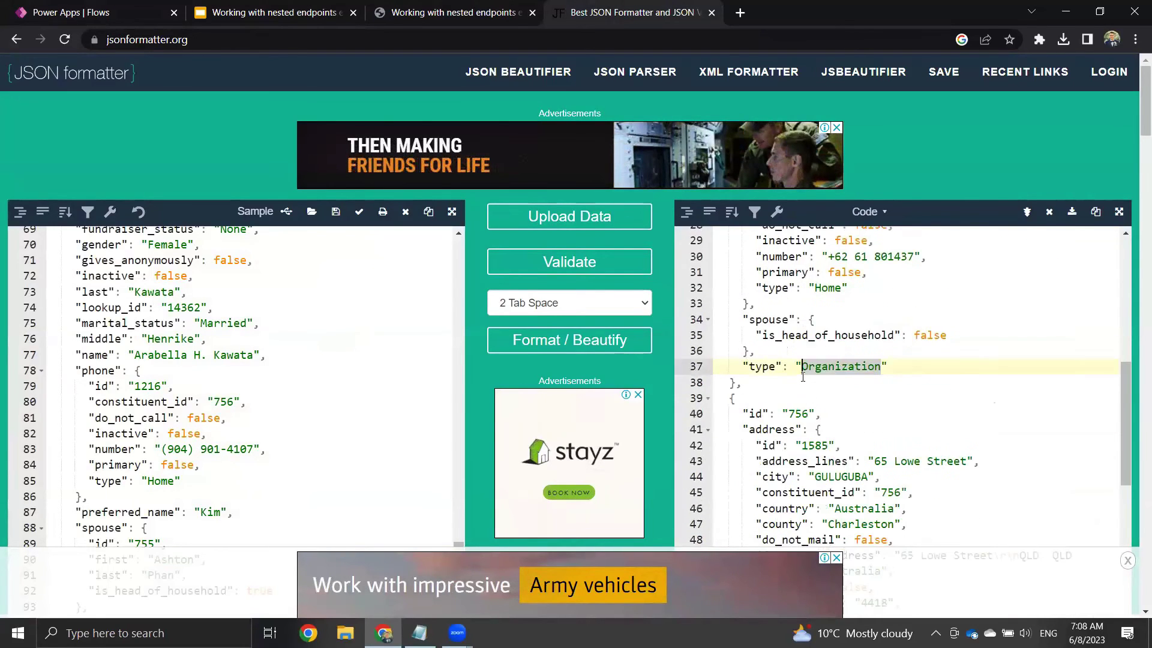
{"action": "scroll", "coordinate": [859, 308], "scroll_direction": "down", "scroll_amount": 15}
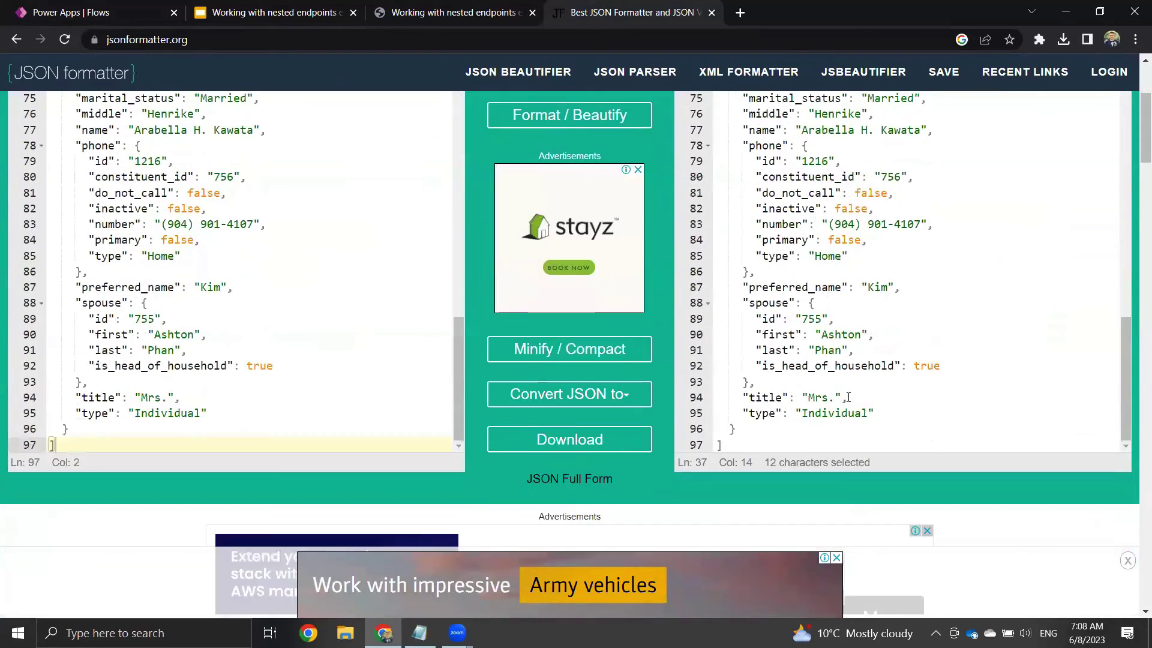
{"action": "double_click", "coordinate": [834, 413]}
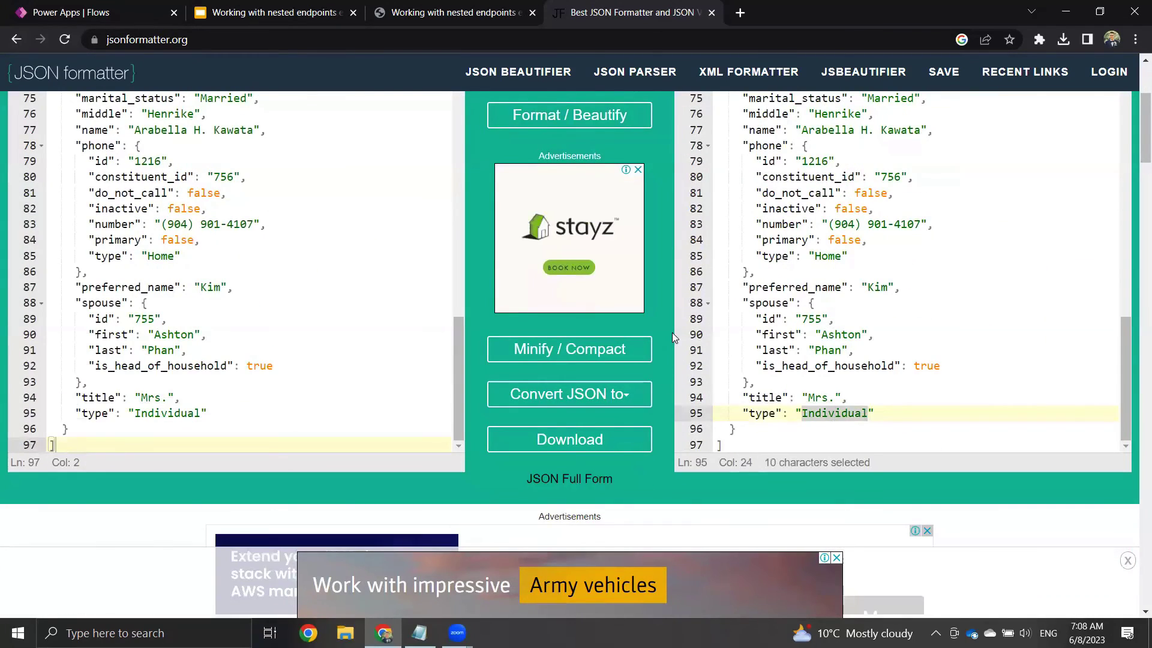
{"action": "scroll", "coordinate": [672, 332], "scroll_direction": "up", "scroll_amount": 2}
{"action": "scroll", "coordinate": [867, 330], "scroll_direction": "up", "scroll_amount": 11}
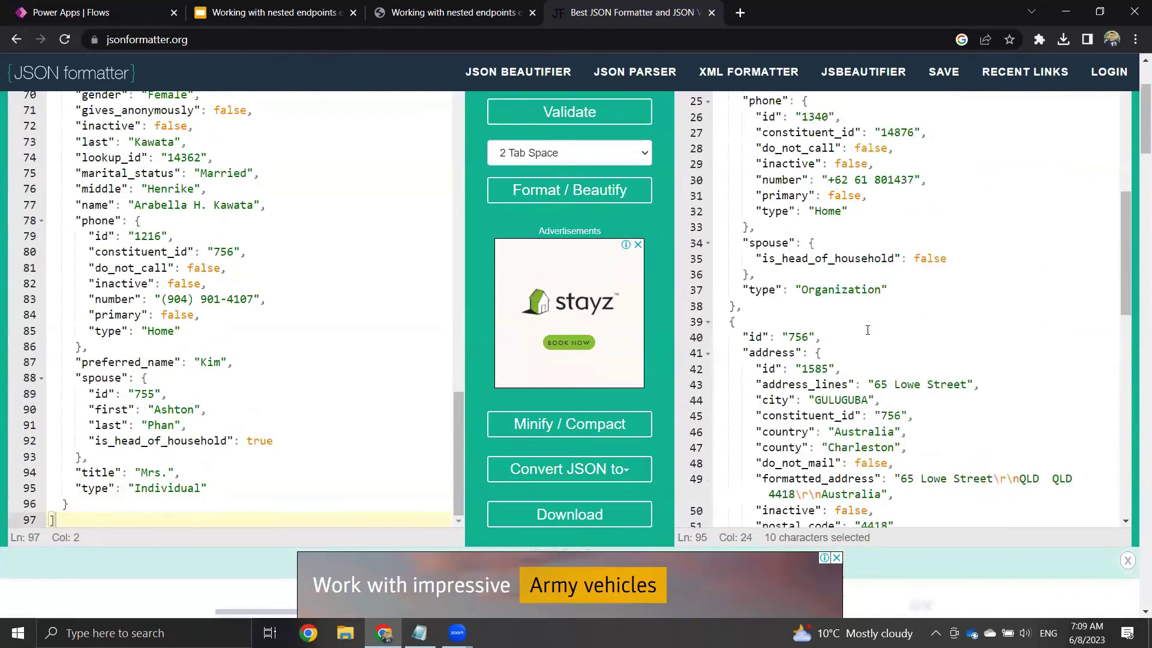
{"action": "scroll", "coordinate": [867, 330], "scroll_direction": "up", "scroll_amount": 4}
Step: Return to the flow run in Power Apps and expand Send Thank You For Each to view the first iteration's actions
{"action": "left_click", "coordinate": [115, 7]}
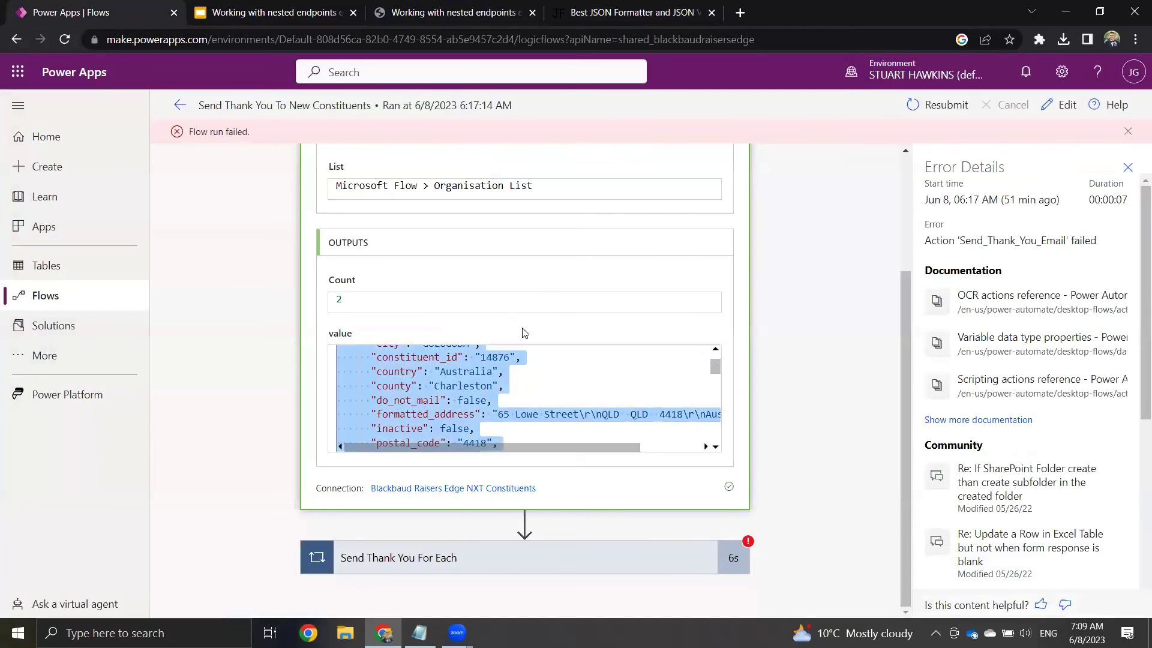
{"action": "scroll", "coordinate": [720, 359], "scroll_direction": "down", "scroll_amount": 2}
{"action": "left_click", "coordinate": [612, 565]}
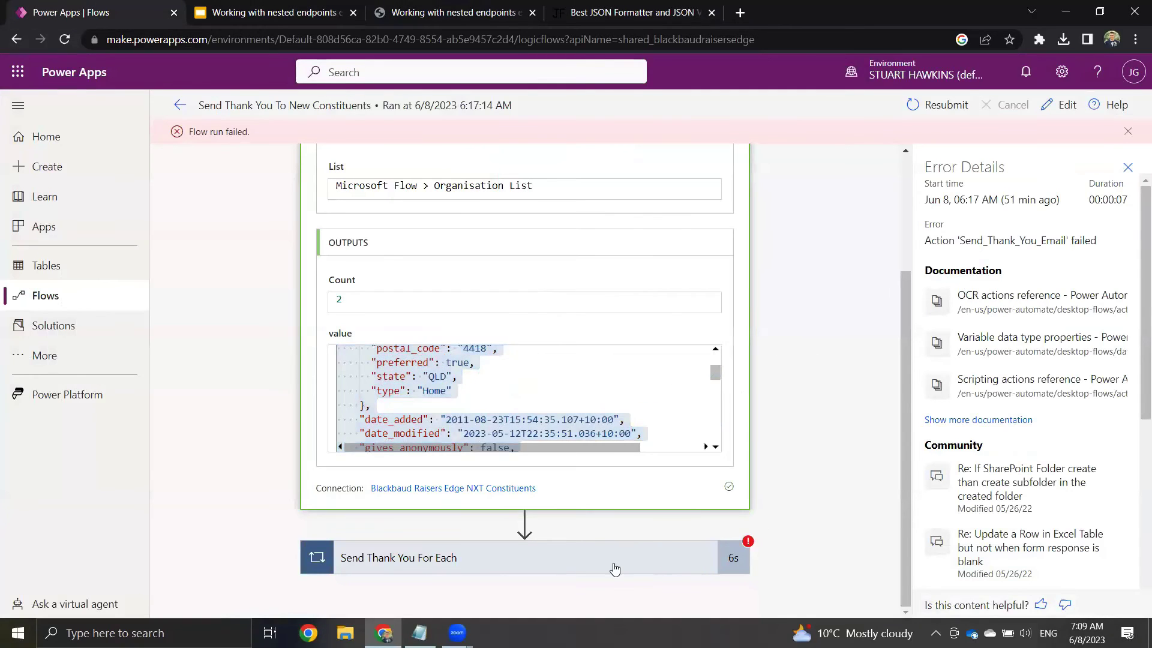
{"action": "scroll", "coordinate": [765, 426], "scroll_direction": "down", "scroll_amount": 3}
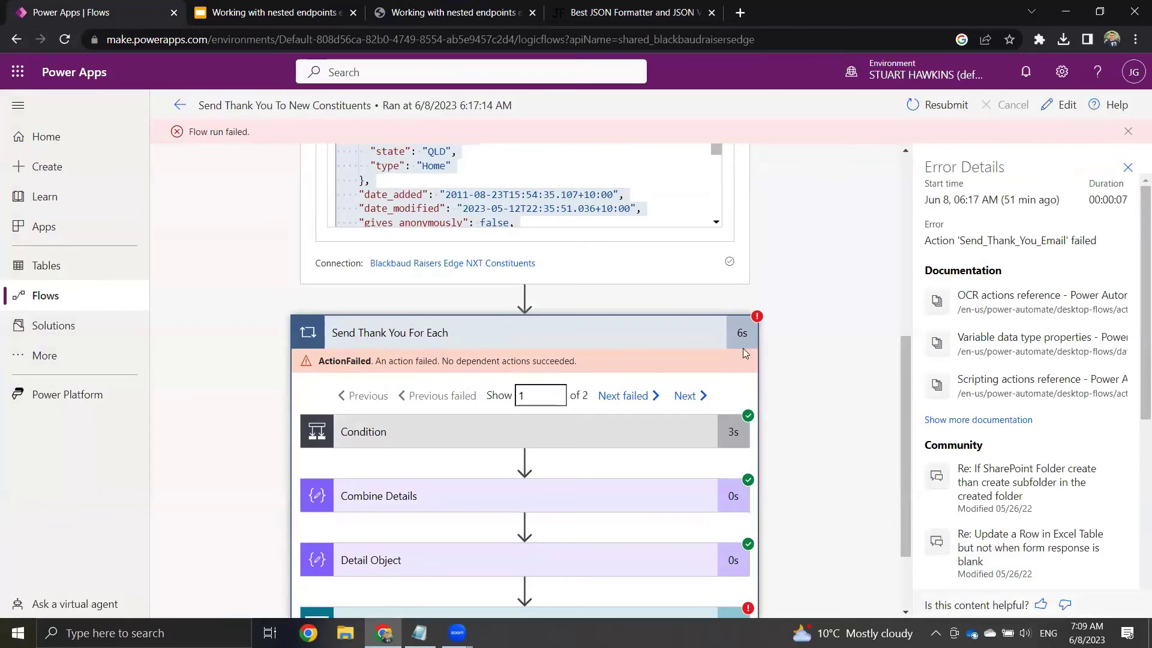
{"action": "scroll", "coordinate": [743, 348], "scroll_direction": "down", "scroll_amount": 2}
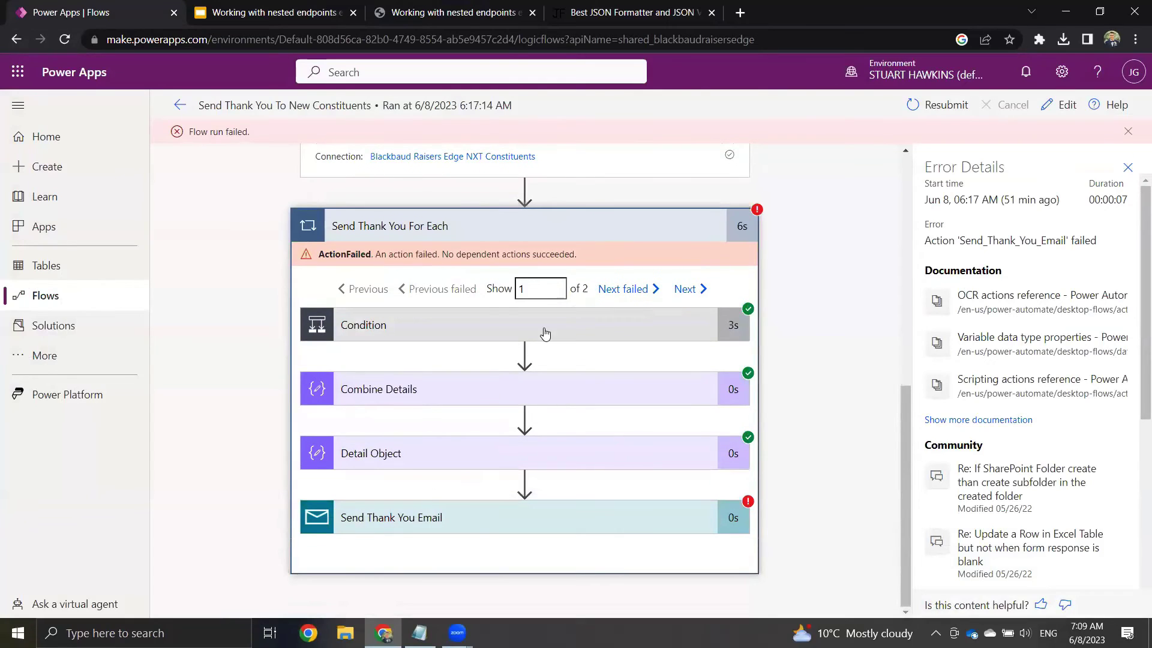
Step: Expand the Condition in the first iteration and check its expression result and the If yes and If no branches
{"action": "left_click", "coordinate": [497, 321]}
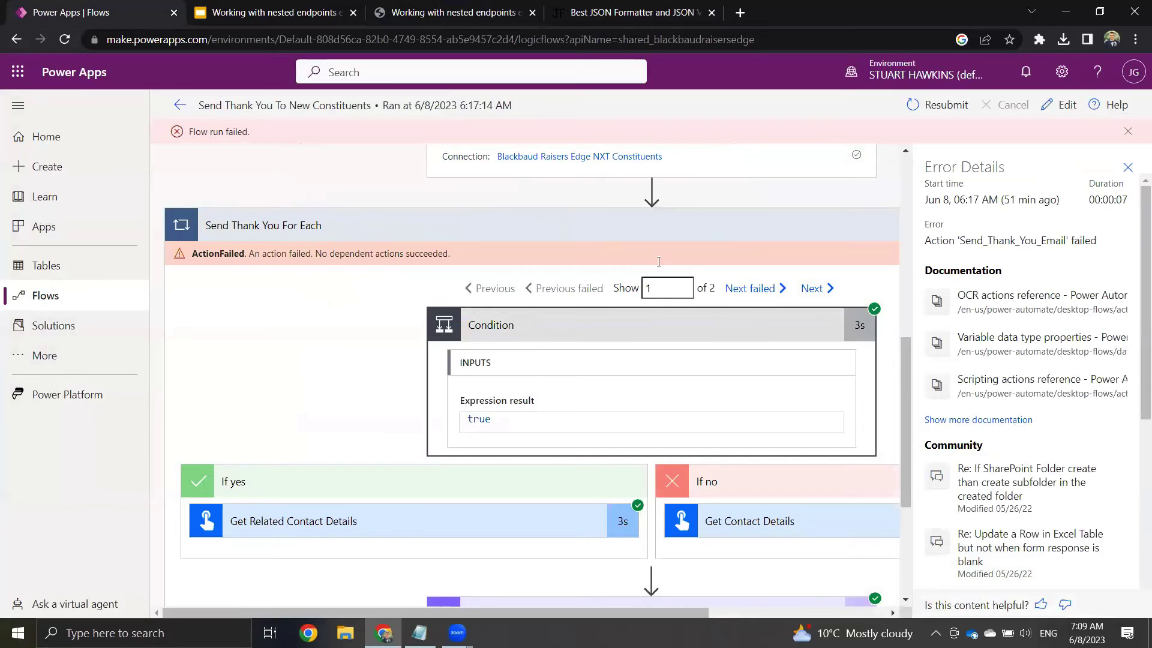
{"action": "scroll", "coordinate": [540, 288], "scroll_direction": "down", "scroll_amount": 3}
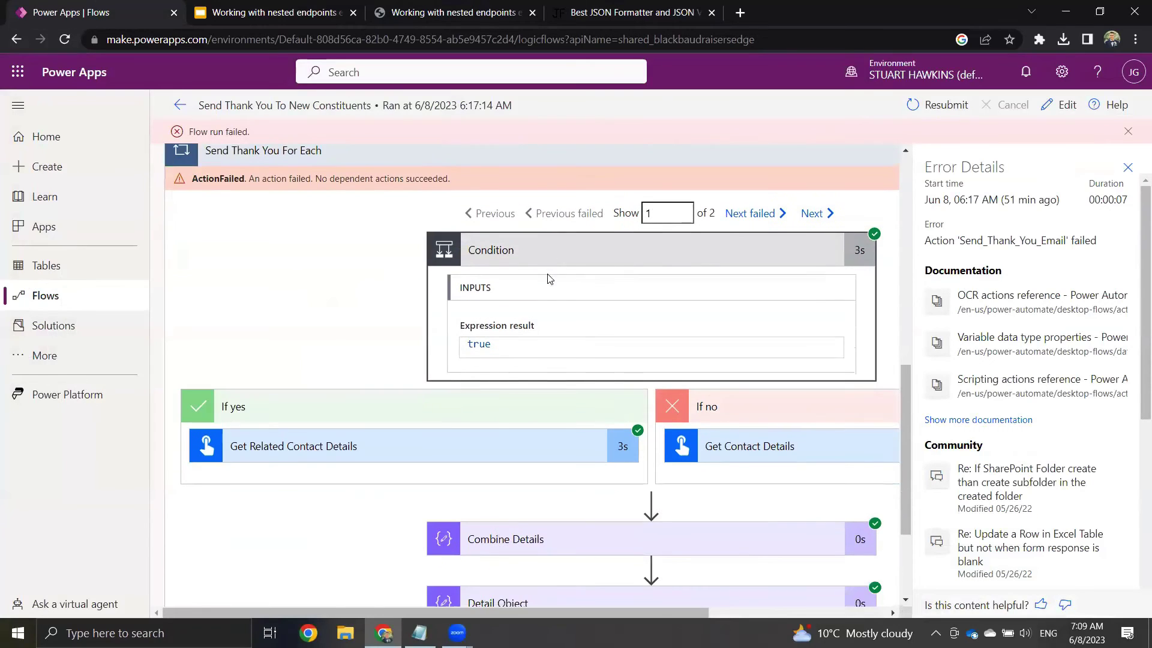
{"action": "scroll", "coordinate": [411, 377], "scroll_direction": "up", "scroll_amount": 1}
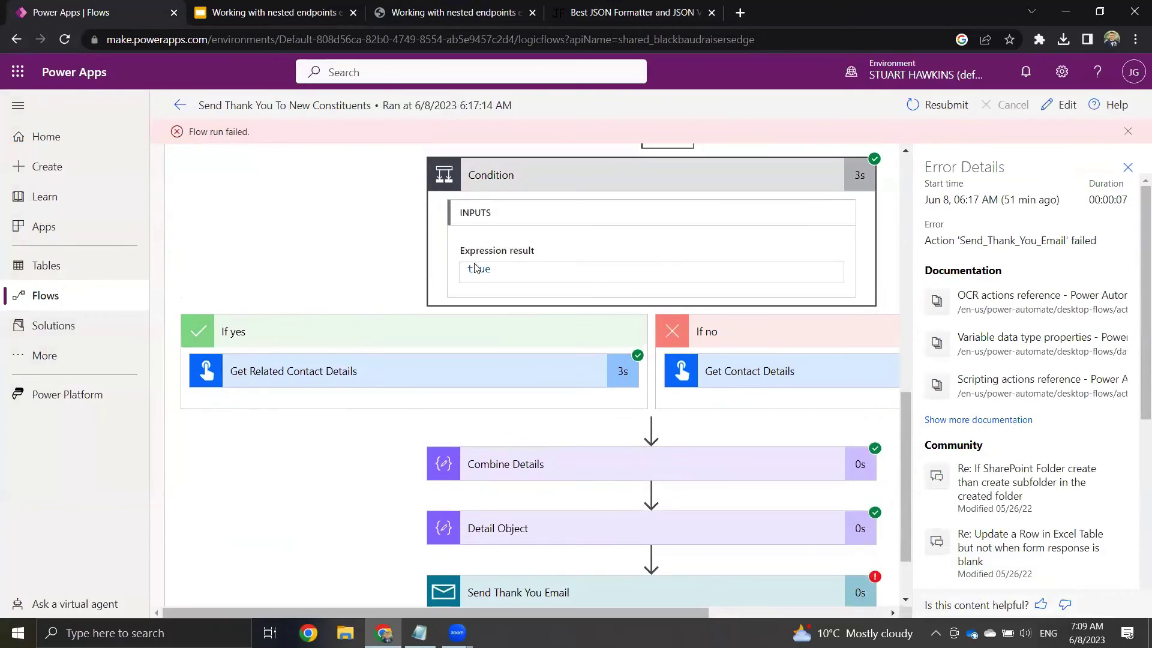
{"action": "scroll", "coordinate": [503, 220], "scroll_direction": "up", "scroll_amount": 3}
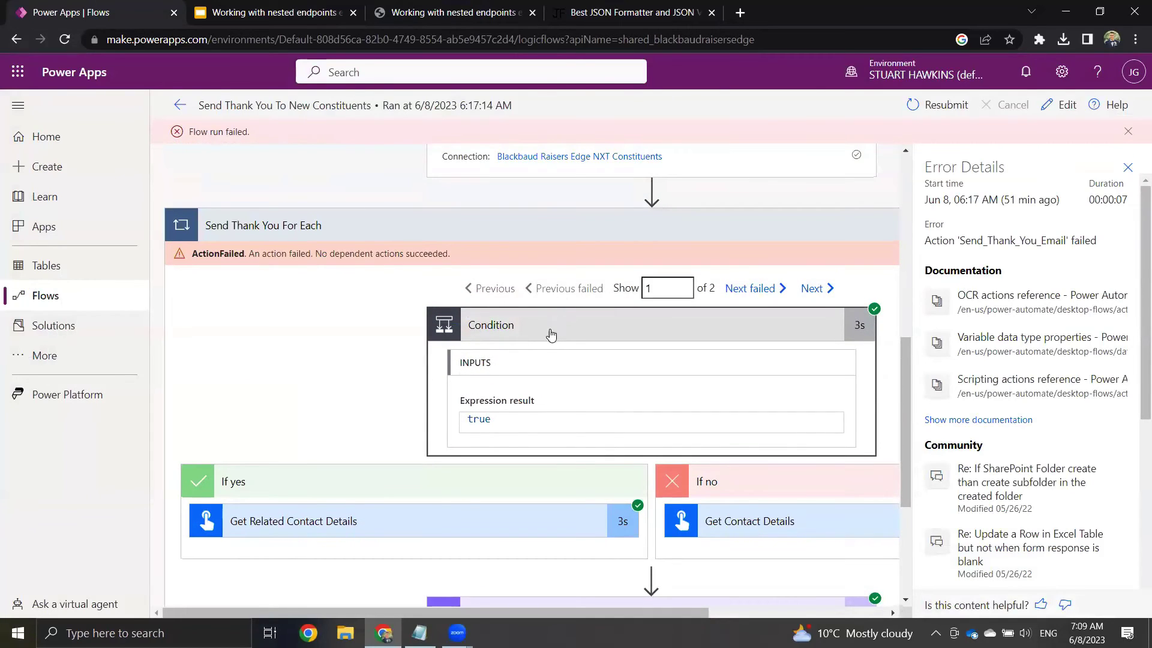
{"action": "scroll", "coordinate": [536, 357], "scroll_direction": "down", "scroll_amount": 1}
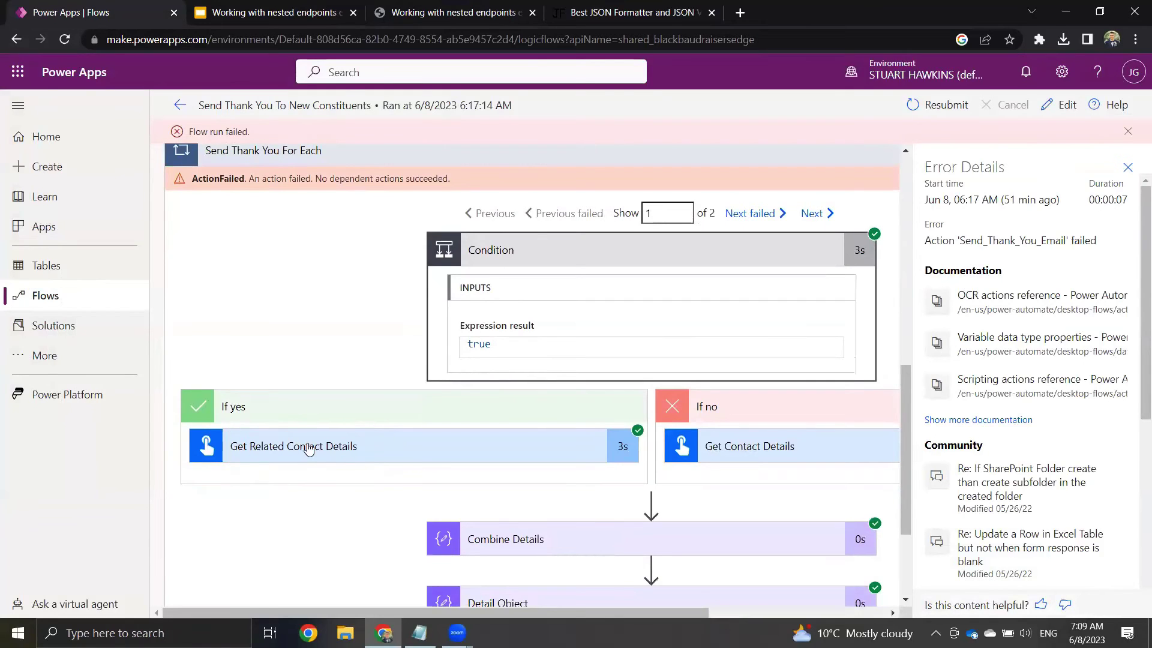
Step: Expand Get Related Contact Details in the If yes branch and inspect its input body and output result
{"action": "left_click", "coordinate": [368, 457]}
{"action": "scroll", "coordinate": [365, 355], "scroll_direction": "down", "scroll_amount": 3}
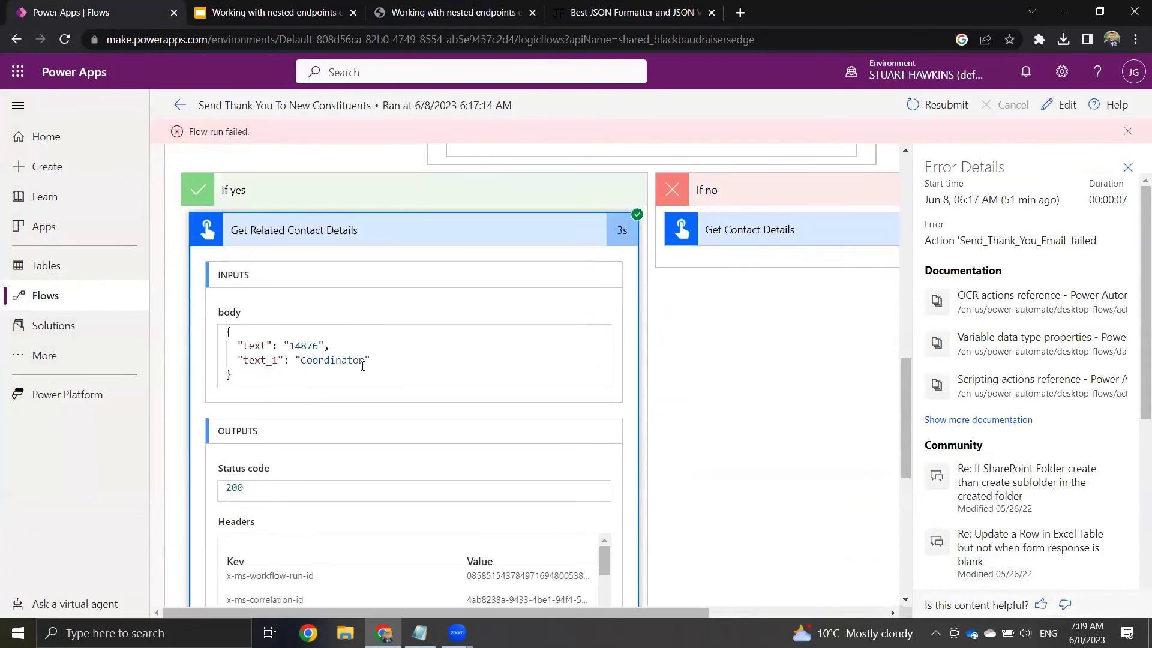
{"action": "scroll", "coordinate": [289, 354], "scroll_direction": "down", "scroll_amount": 4}
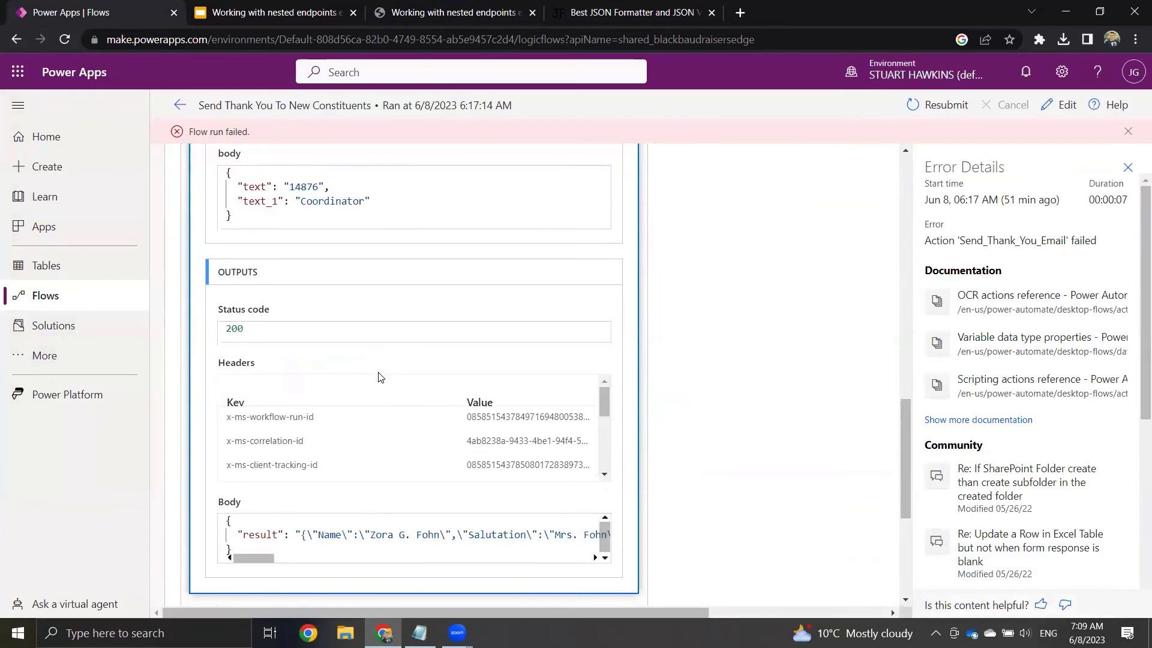
{"action": "left_click_drag", "start_coordinate": [280, 412], "coordinate": [746, 318]}
{"action": "scroll", "coordinate": [747, 316], "scroll_direction": "up", "scroll_amount": 5}
{"action": "scroll", "coordinate": [747, 316], "scroll_direction": "up", "scroll_amount": 3}
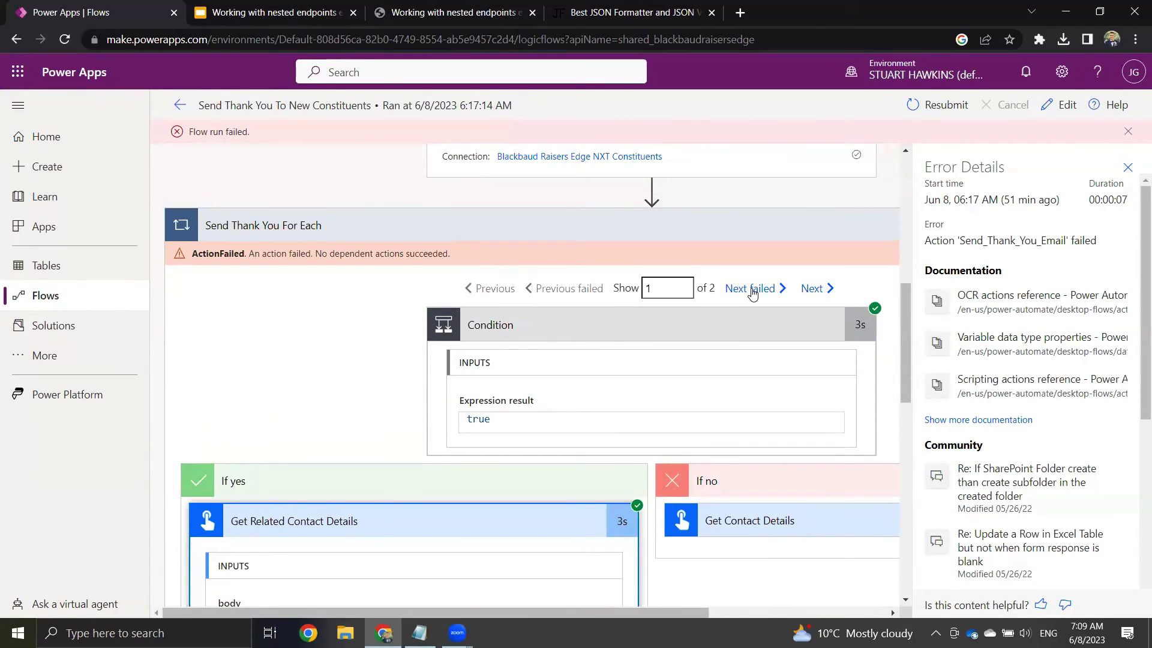
Step: Show the next failed iteration, check its Condition, and expand Get Contact Details in the If no branch to inspect its inputs and outputs
{"action": "left_click", "coordinate": [751, 287]}
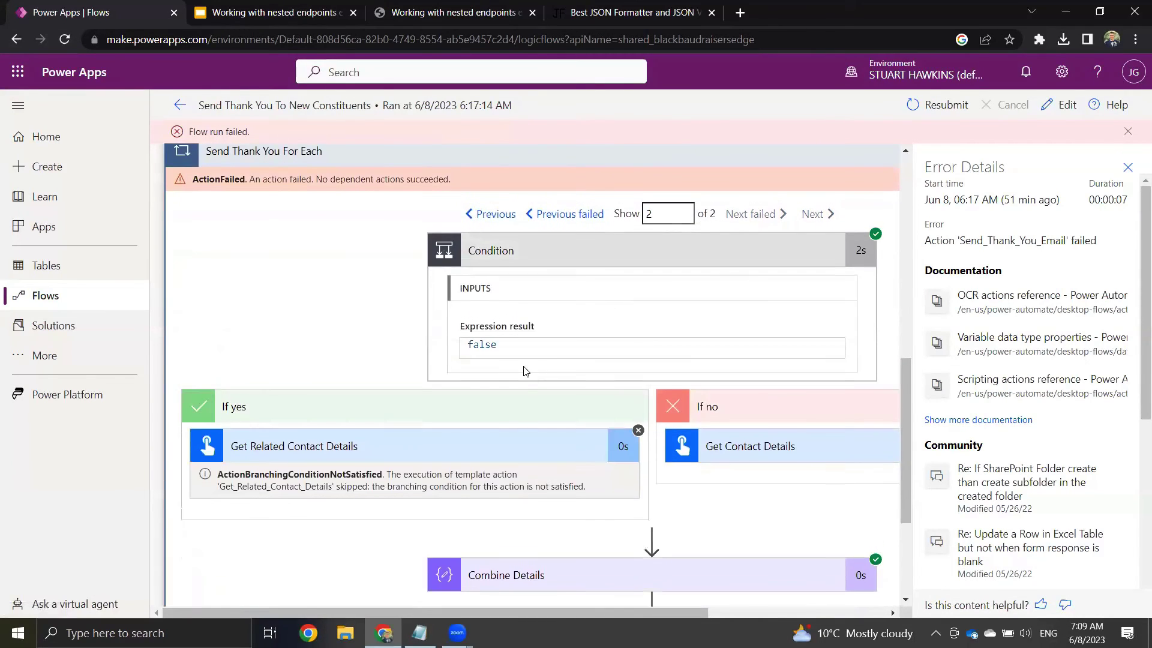
{"action": "scroll", "coordinate": [537, 379], "scroll_direction": "down", "scroll_amount": 1}
{"action": "scroll", "coordinate": [541, 382], "scroll_direction": "right", "scroll_amount": 4}
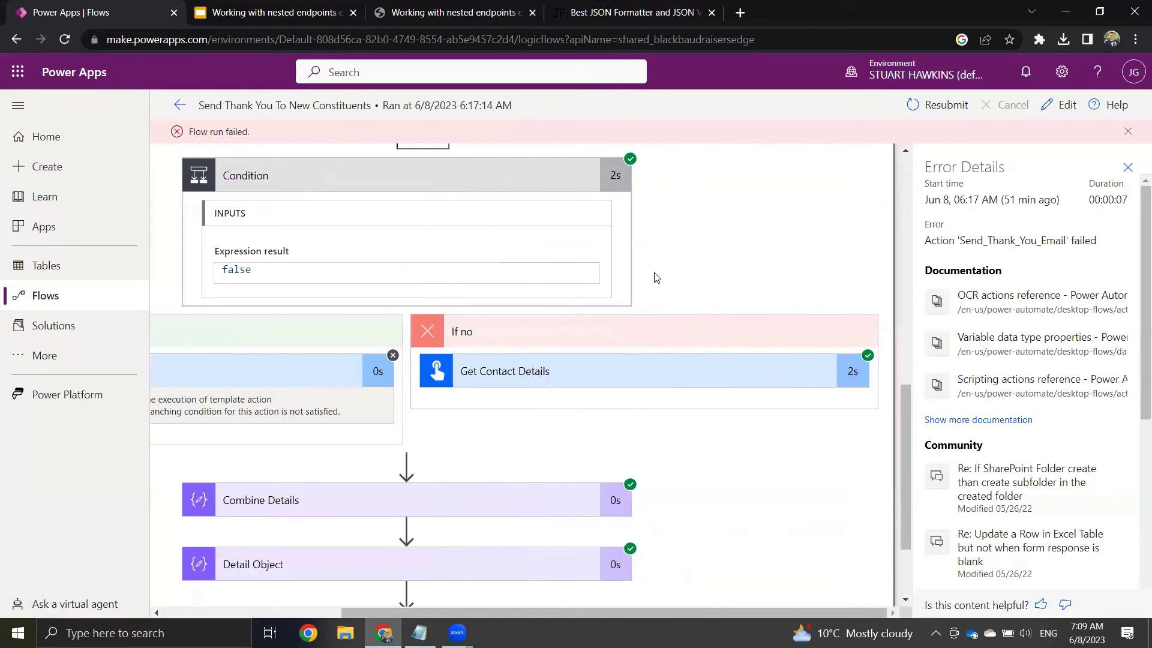
{"action": "left_click", "coordinate": [609, 384]}
{"action": "scroll", "coordinate": [609, 384], "scroll_direction": "down", "scroll_amount": 5}
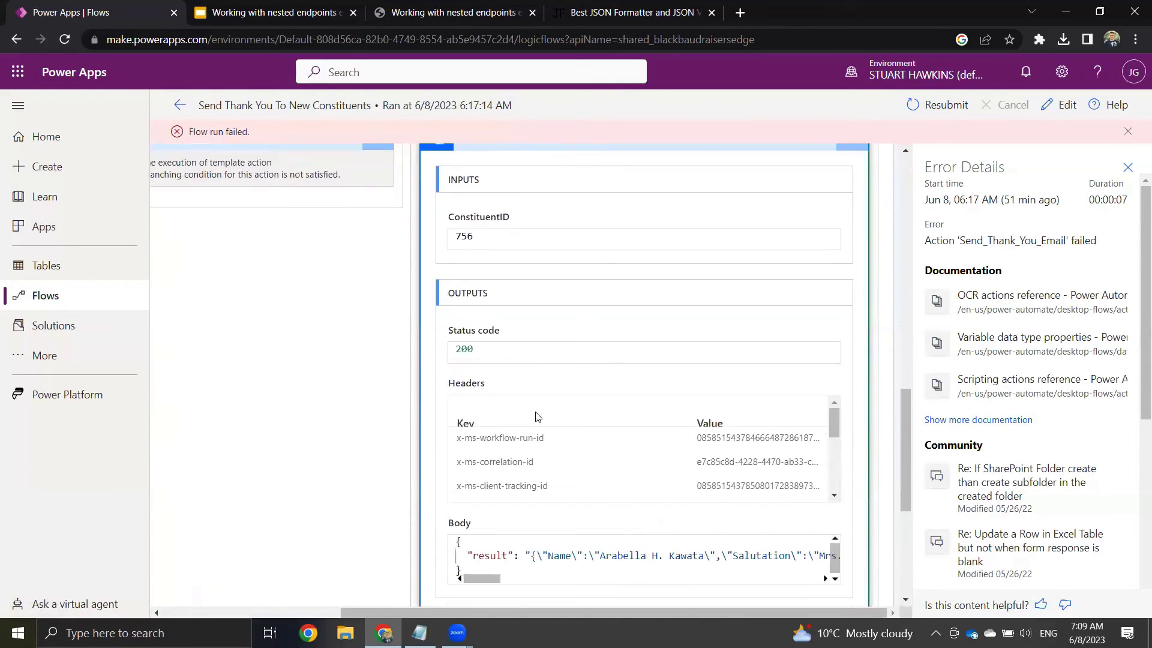
Step: Return to the previous failed iteration of Send Thank You For Each and collapse its Get Related Contact Details action
{"action": "mouse_move", "coordinate": [494, 442]}
{"action": "left_mouse_down"}
{"action": "mouse_move", "coordinate": [725, 454]}
{"action": "mouse_move", "coordinate": [480, 454]}
{"action": "left_mouse_up"}
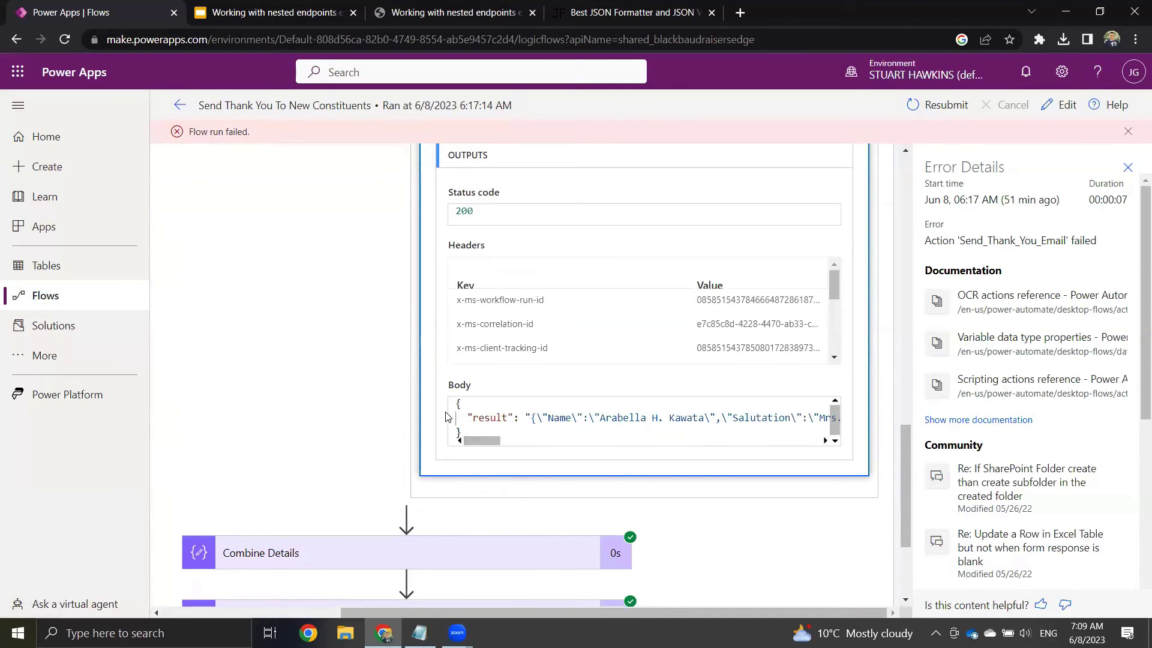
{"action": "scroll", "coordinate": [427, 318], "scroll_direction": "up", "scroll_amount": 5}
{"action": "scroll", "coordinate": [428, 318], "scroll_direction": "up", "scroll_amount": 1}
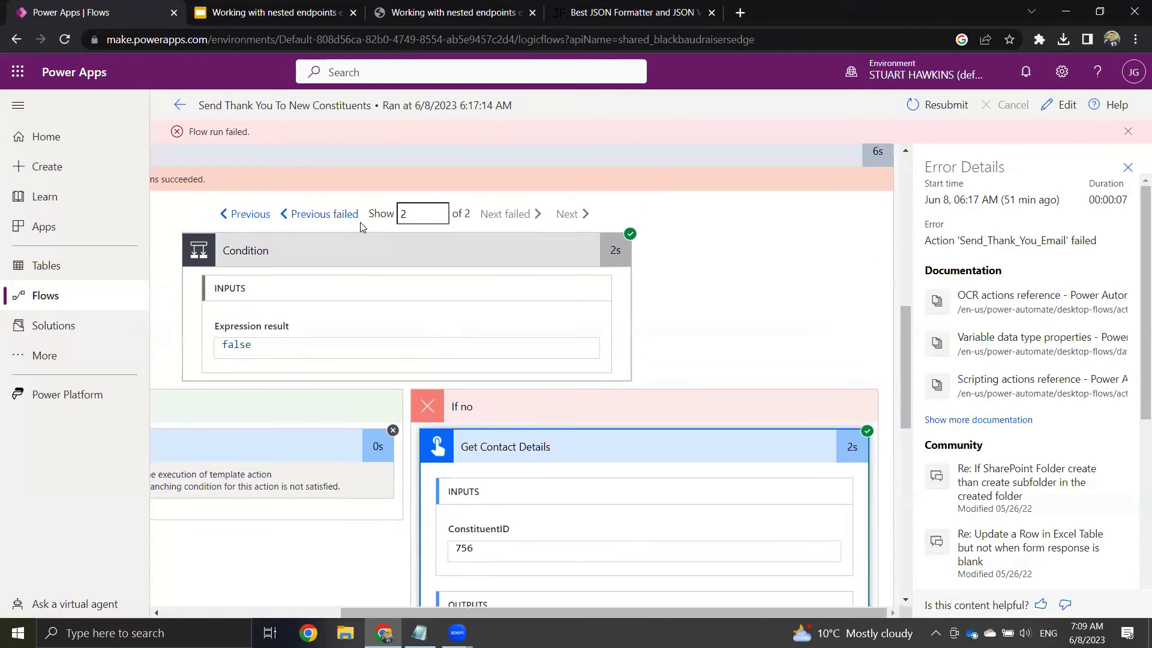
{"action": "left_click", "coordinate": [306, 215]}
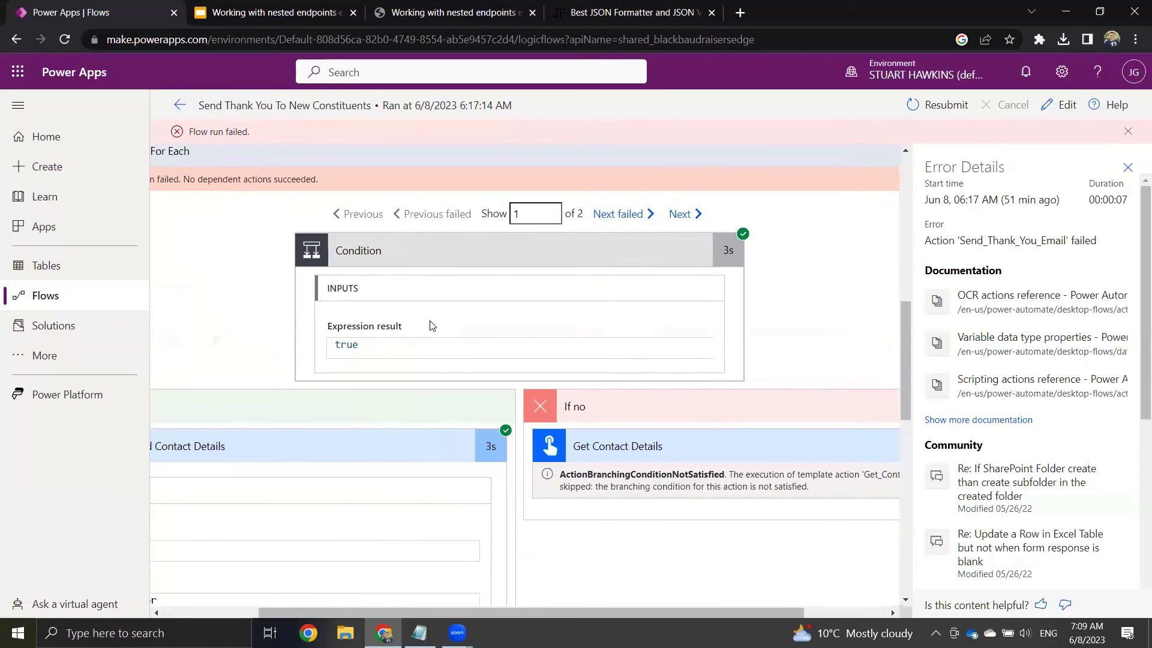
{"action": "scroll", "coordinate": [430, 325], "scroll_direction": "down", "scroll_amount": 4}
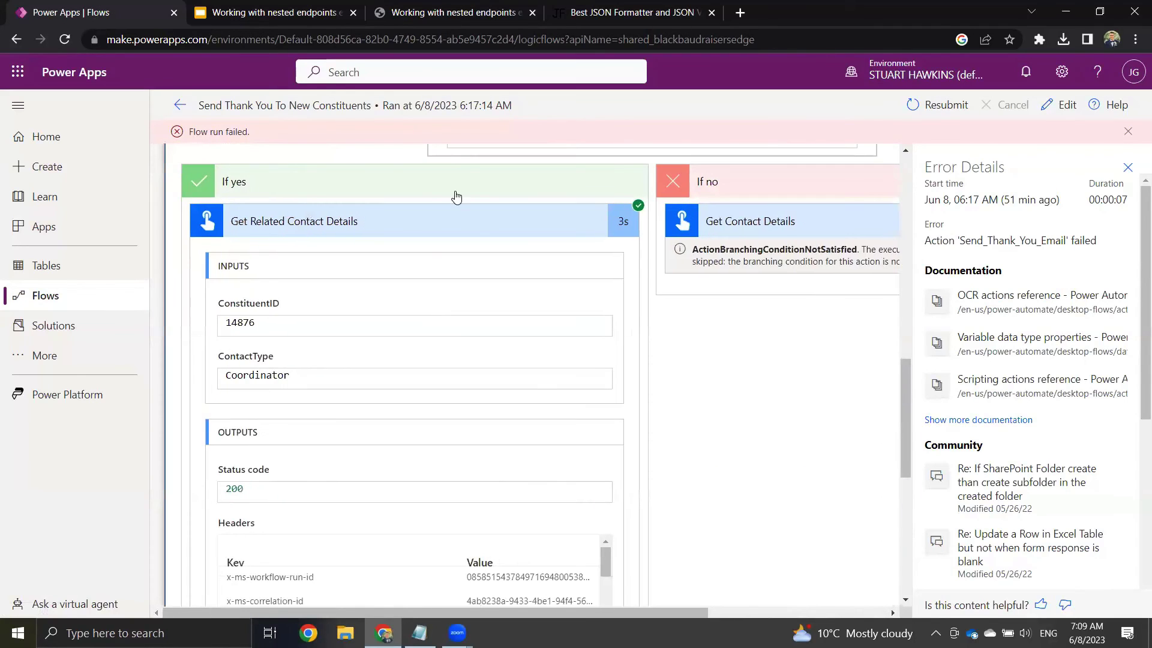
{"action": "left_click", "coordinate": [469, 232]}
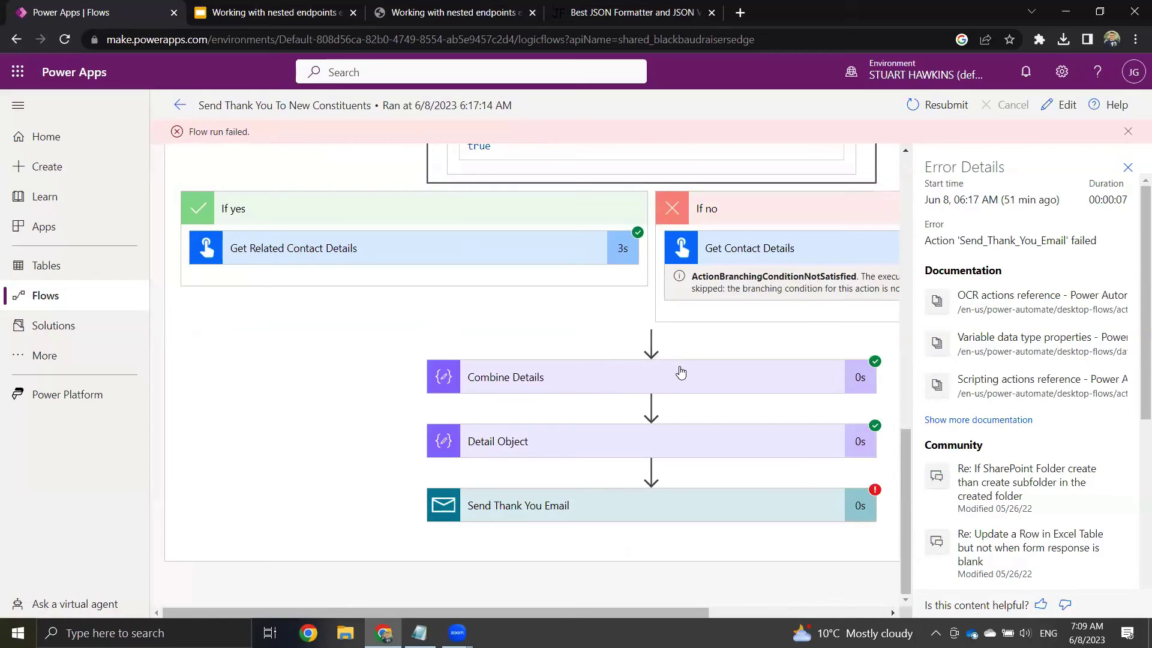
Step: Expand Combine Details in the first iteration and review the full JSON in its inputs
{"action": "scroll", "coordinate": [660, 372], "scroll_direction": "right", "scroll_amount": 1}
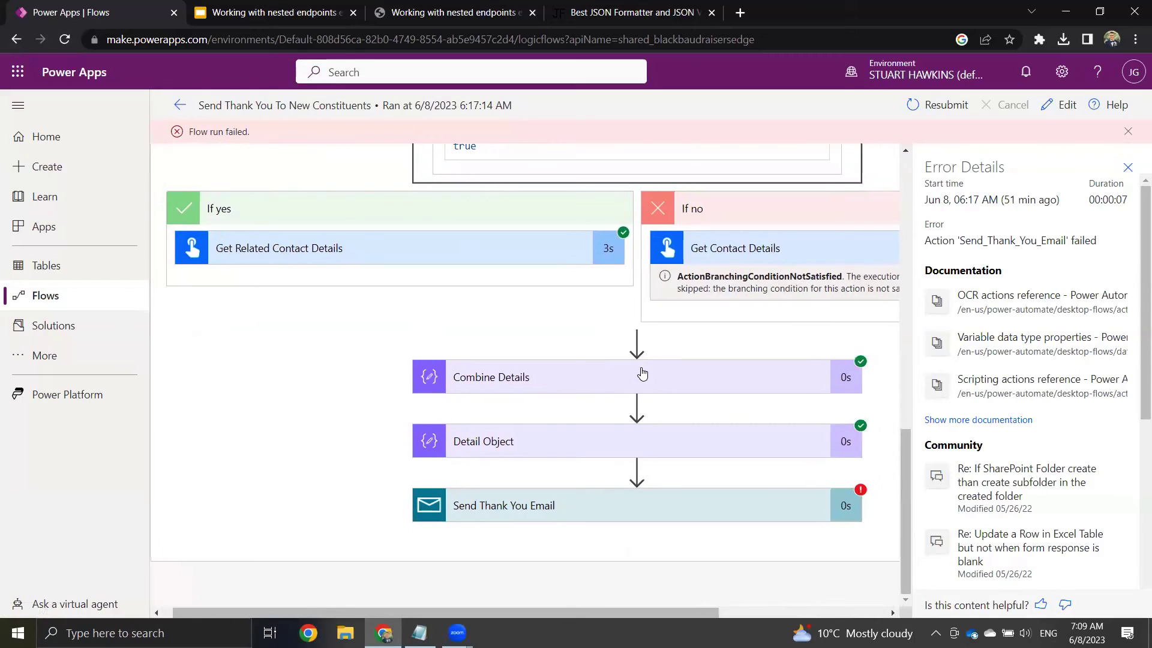
{"action": "left_click", "coordinate": [605, 385]}
{"action": "scroll", "coordinate": [576, 365], "scroll_direction": "down", "scroll_amount": 5}
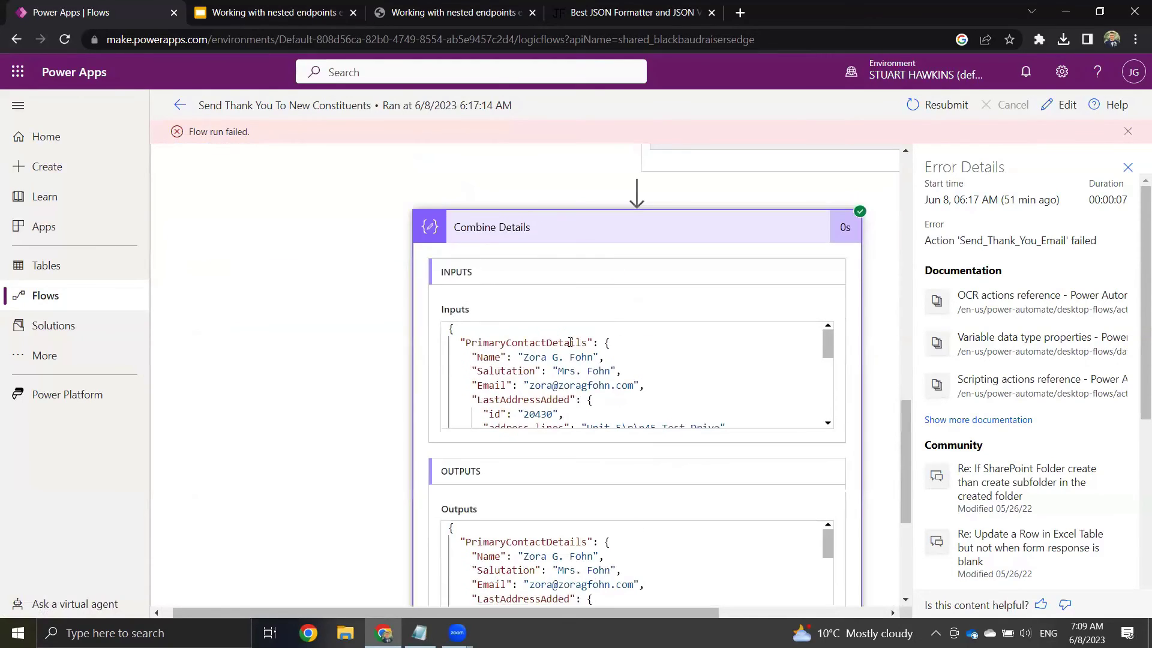
{"action": "scroll", "coordinate": [563, 354], "scroll_direction": "up", "scroll_amount": 3}
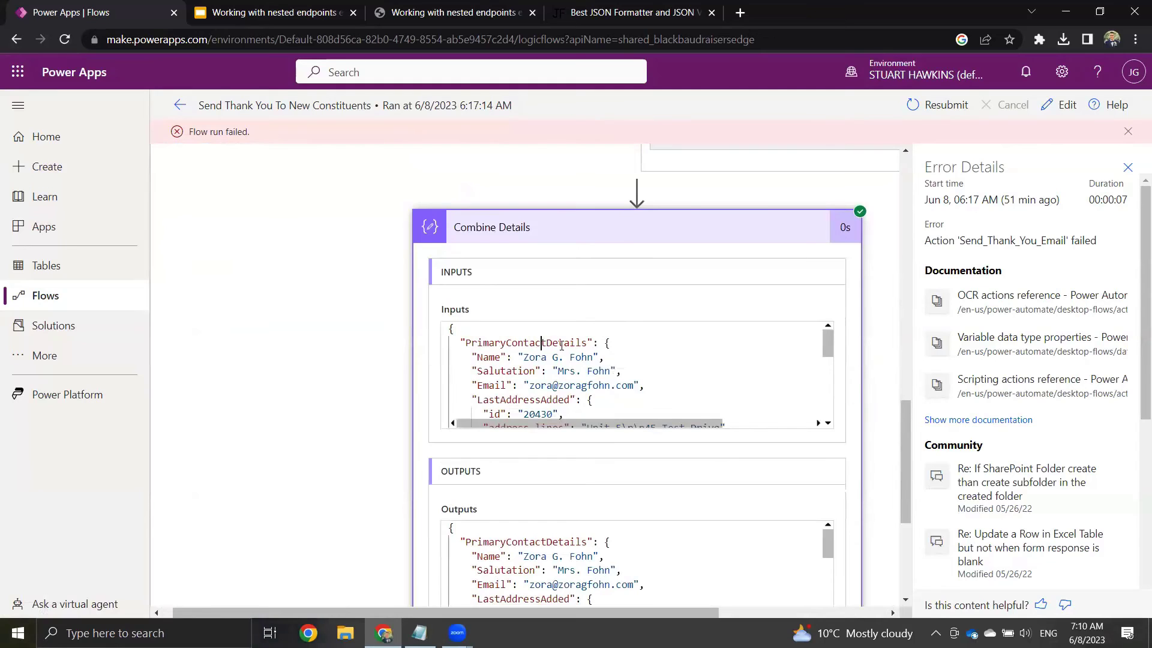
{"action": "scroll", "coordinate": [560, 346], "scroll_direction": "down", "scroll_amount": 5}
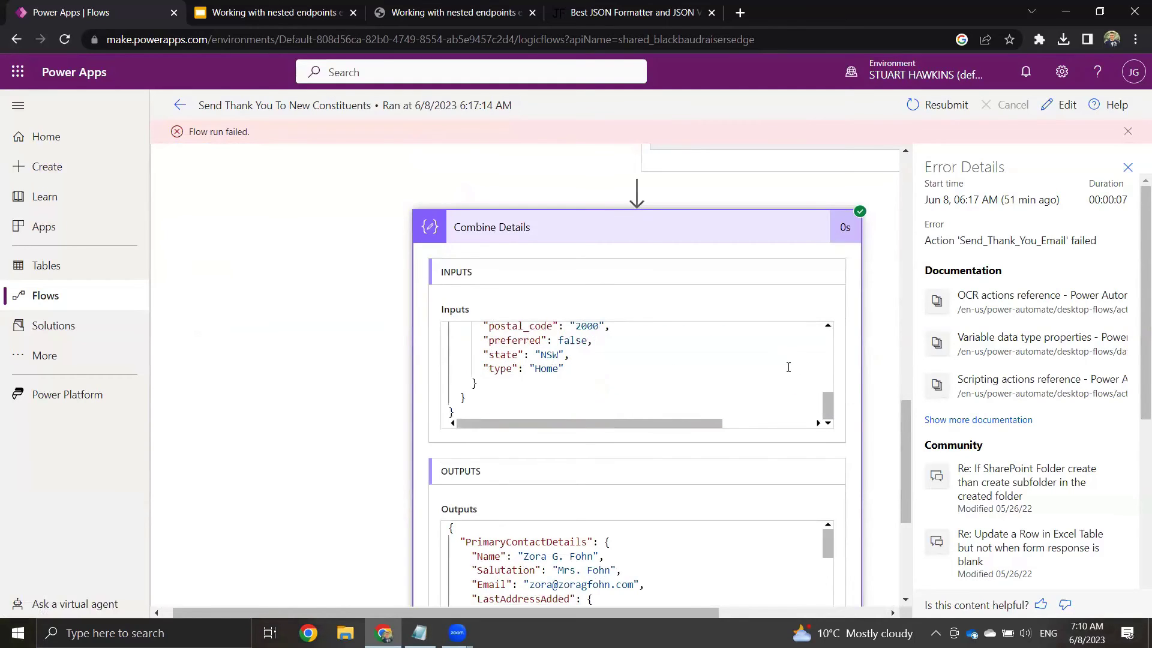
{"action": "scroll", "coordinate": [788, 367], "scroll_direction": "down", "scroll_amount": 4}
Step: Examine the PrimaryContactDetails fields in the Combine Details outputs: Name, Salutation, Email and LastAddressAdded
{"action": "double_click", "coordinate": [570, 317]}
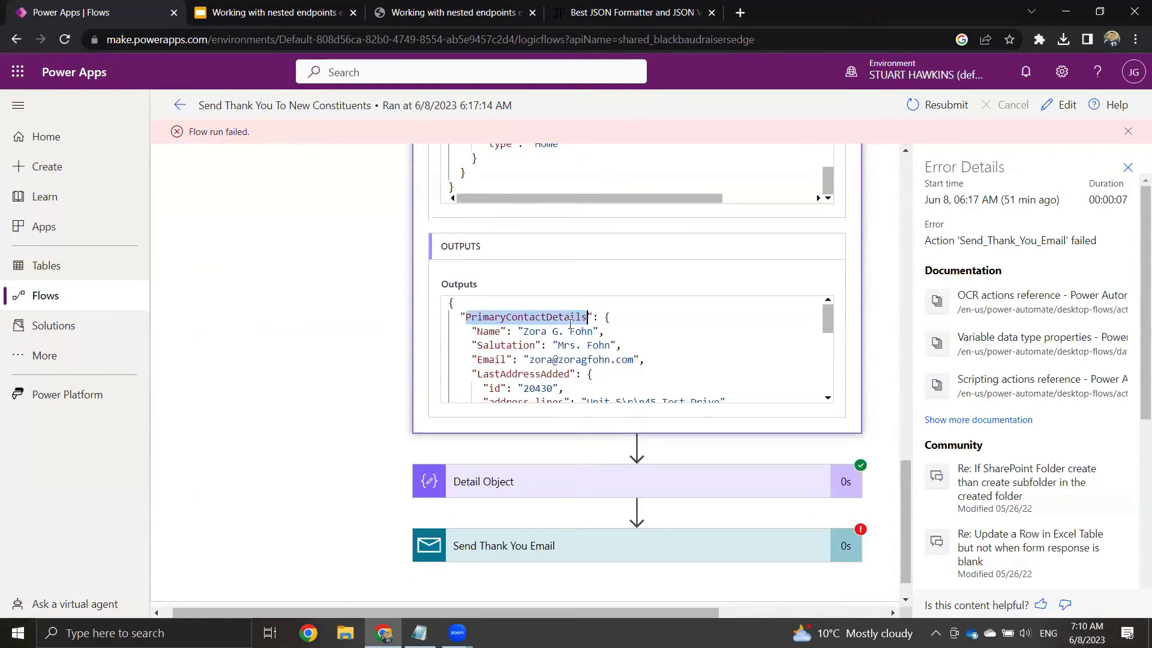
{"action": "scroll", "coordinate": [564, 349], "scroll_direction": "down", "scroll_amount": 1}
{"action": "scroll", "coordinate": [513, 330], "scroll_direction": "up", "scroll_amount": 1}
{"action": "double_click", "coordinate": [489, 331]}
{"action": "double_click", "coordinate": [496, 345]}
{"action": "left_click", "coordinate": [495, 360]}
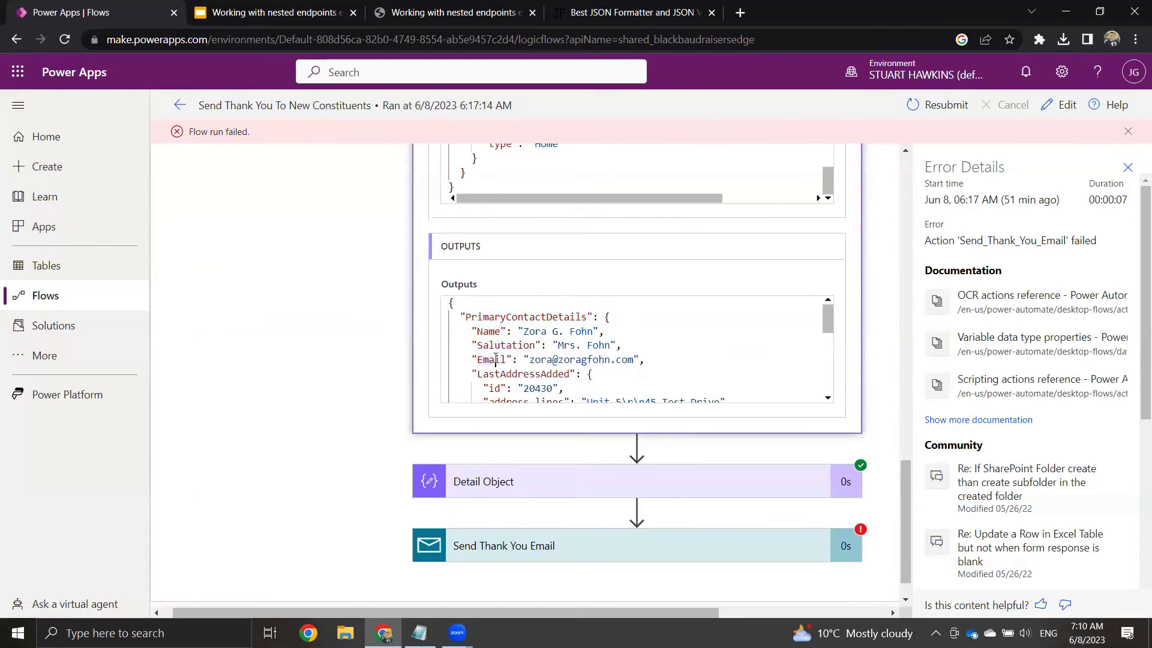
{"action": "double_click", "coordinate": [510, 362]}
{"action": "double_click", "coordinate": [511, 374]}
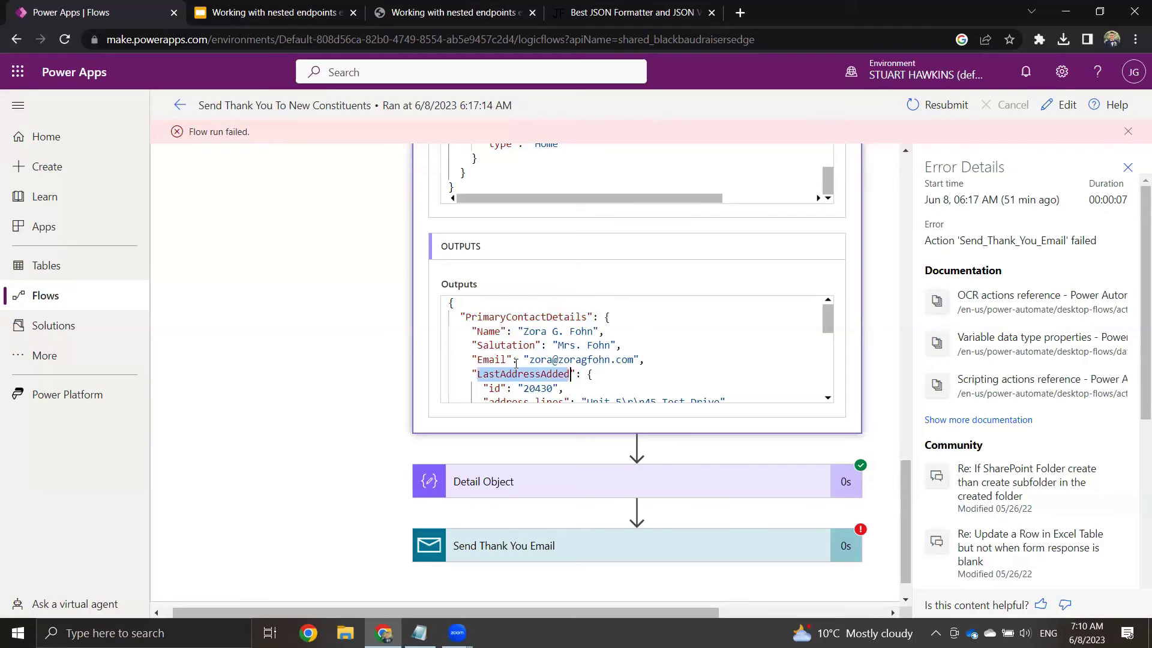
{"action": "scroll", "coordinate": [530, 355], "scroll_direction": "down", "scroll_amount": 4}
{"action": "scroll", "coordinate": [542, 329], "scroll_direction": "down", "scroll_amount": 1}
{"action": "scroll", "coordinate": [508, 356], "scroll_direction": "up", "scroll_amount": 5}
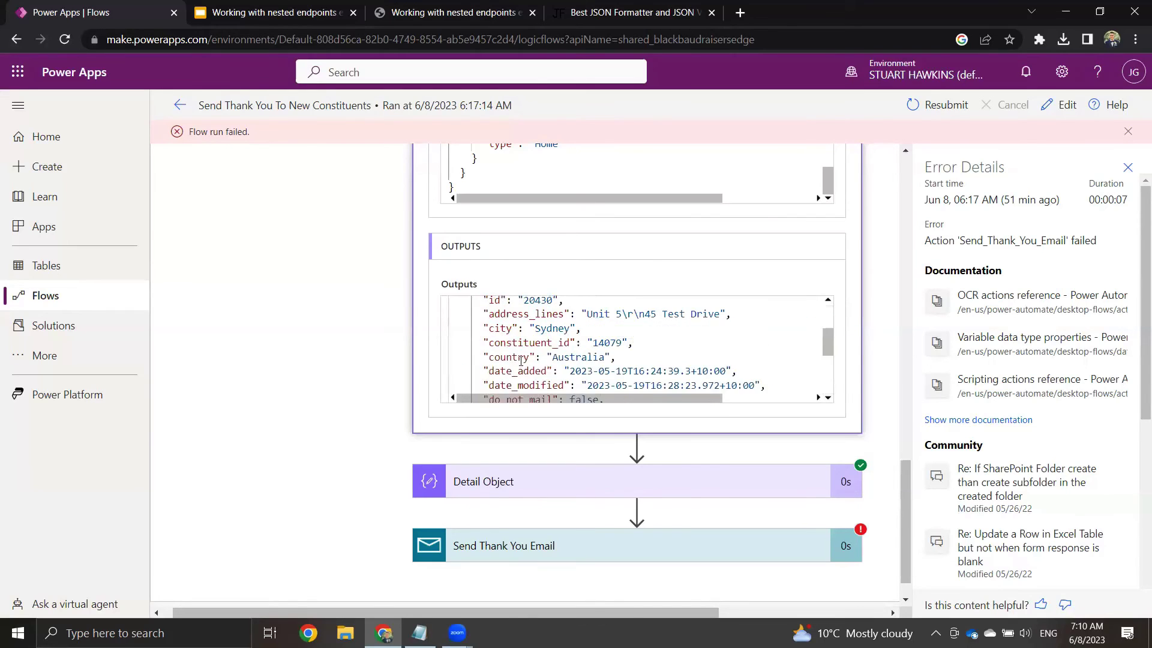
{"action": "scroll", "coordinate": [320, 371], "scroll_direction": "down", "scroll_amount": 1}
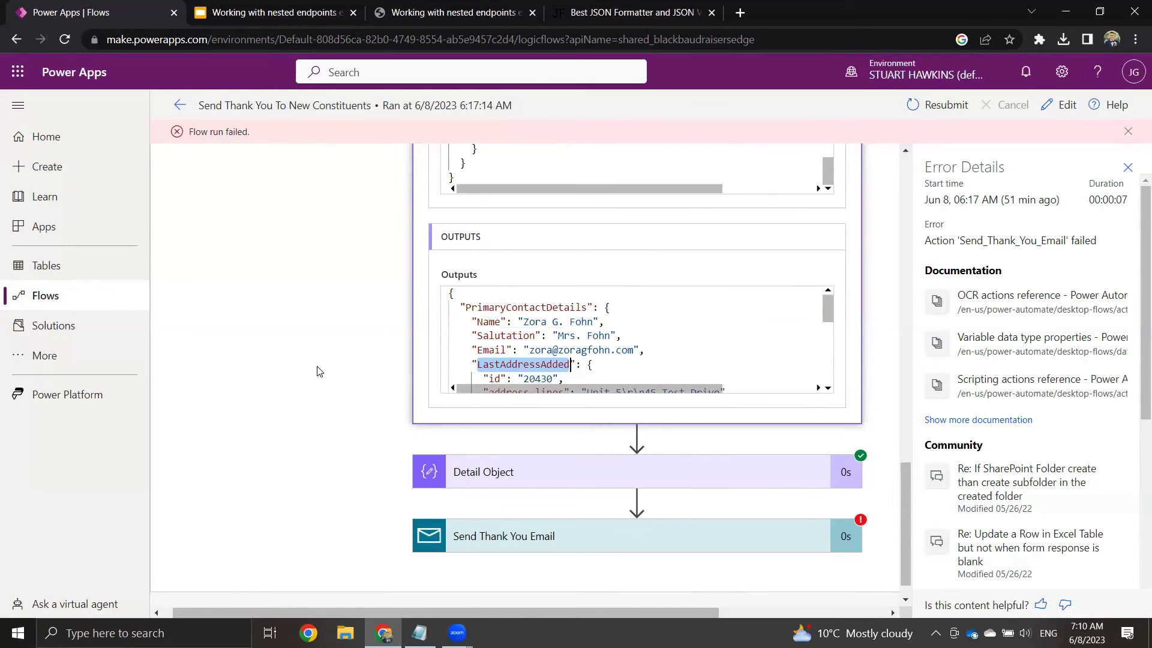
Step: Expand Detail Object and review its input content, schema and output body
{"action": "key", "text": "Tab"}
{"action": "key", "text": "Return"}
{"action": "scroll", "coordinate": [343, 390], "scroll_direction": "down", "scroll_amount": 5}
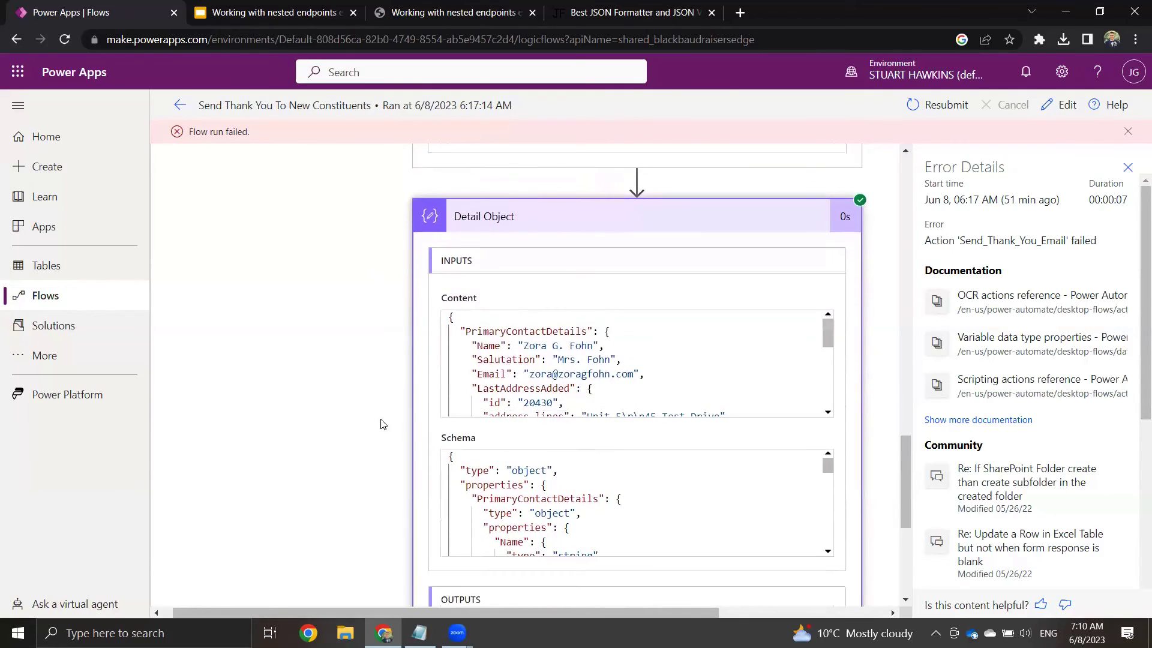
{"action": "scroll", "coordinate": [382, 423], "scroll_direction": "down", "scroll_amount": 2}
{"action": "scroll", "coordinate": [561, 423], "scroll_direction": "down", "scroll_amount": 5}
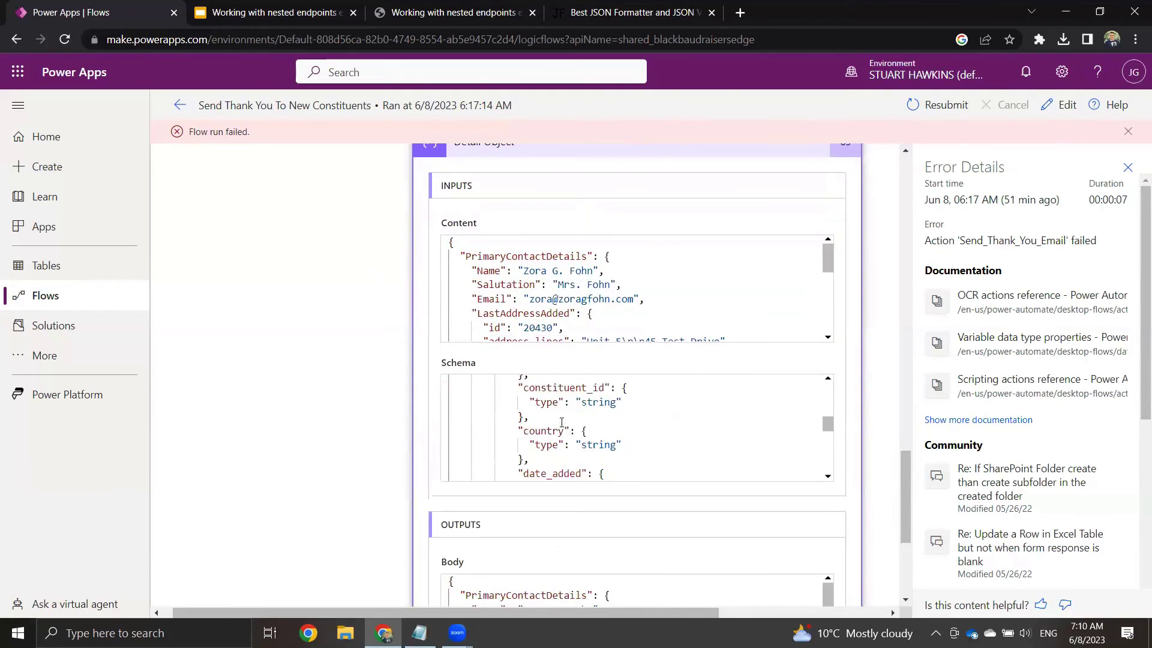
{"action": "scroll", "coordinate": [378, 450], "scroll_direction": "down", "scroll_amount": 3}
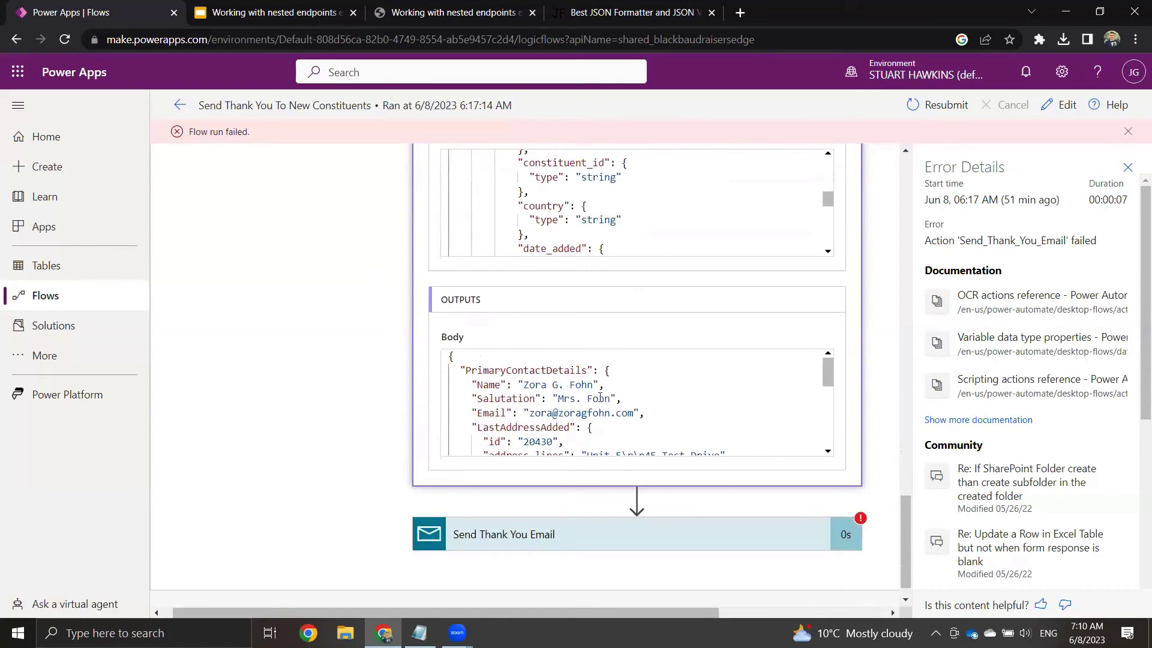
{"action": "scroll", "coordinate": [331, 394], "scroll_direction": "up", "scroll_amount": 2}
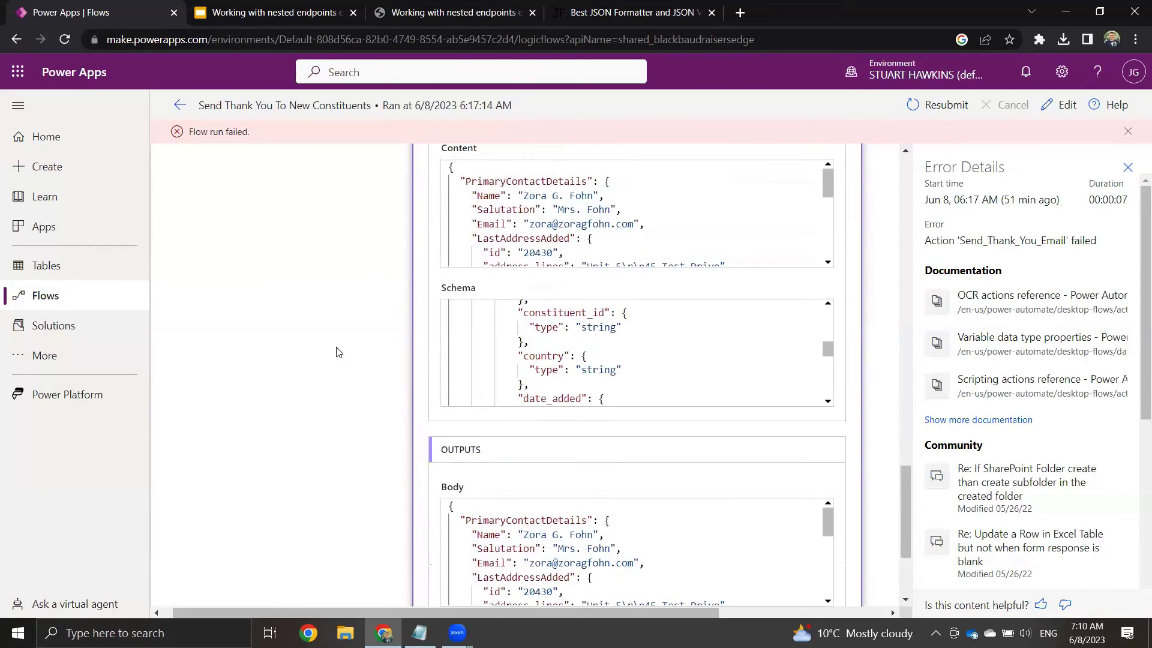
{"action": "scroll", "coordinate": [338, 352], "scroll_direction": "down", "scroll_amount": 3}
{"action": "scroll", "coordinate": [597, 378], "scroll_direction": "down", "scroll_amount": 6}
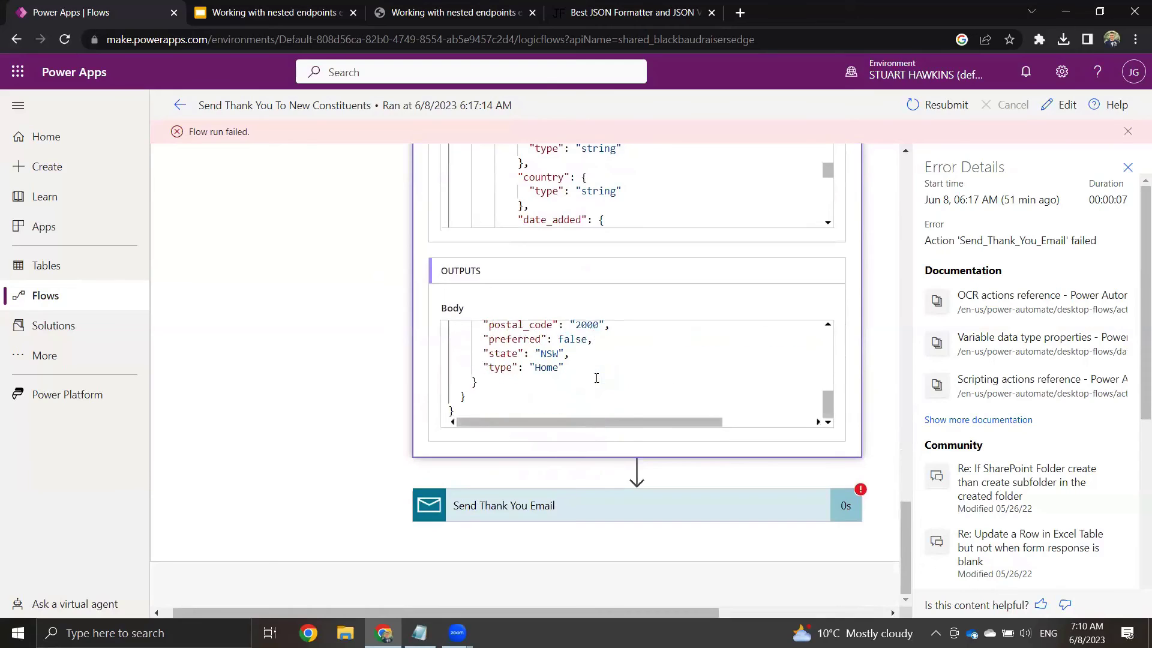
Step: Examine the Detail Object schema from its beginning, checking the properties and types defined under PrimaryContactDetails
{"action": "scroll", "coordinate": [596, 377], "scroll_direction": "up", "scroll_amount": 8}
{"action": "scroll", "coordinate": [600, 204], "scroll_direction": "up", "scroll_amount": 1}
{"action": "scroll", "coordinate": [633, 287], "scroll_direction": "up", "scroll_amount": 3}
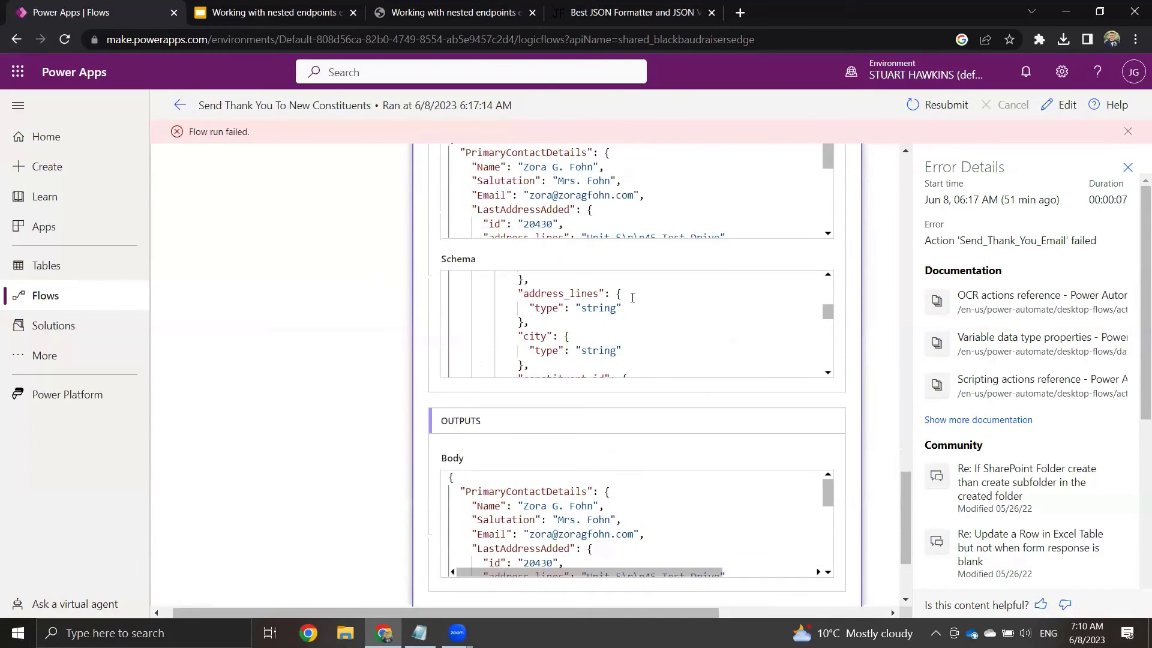
{"action": "scroll", "coordinate": [632, 297], "scroll_direction": "down", "scroll_amount": 4}
{"action": "scroll", "coordinate": [592, 300], "scroll_direction": "up", "scroll_amount": 3}
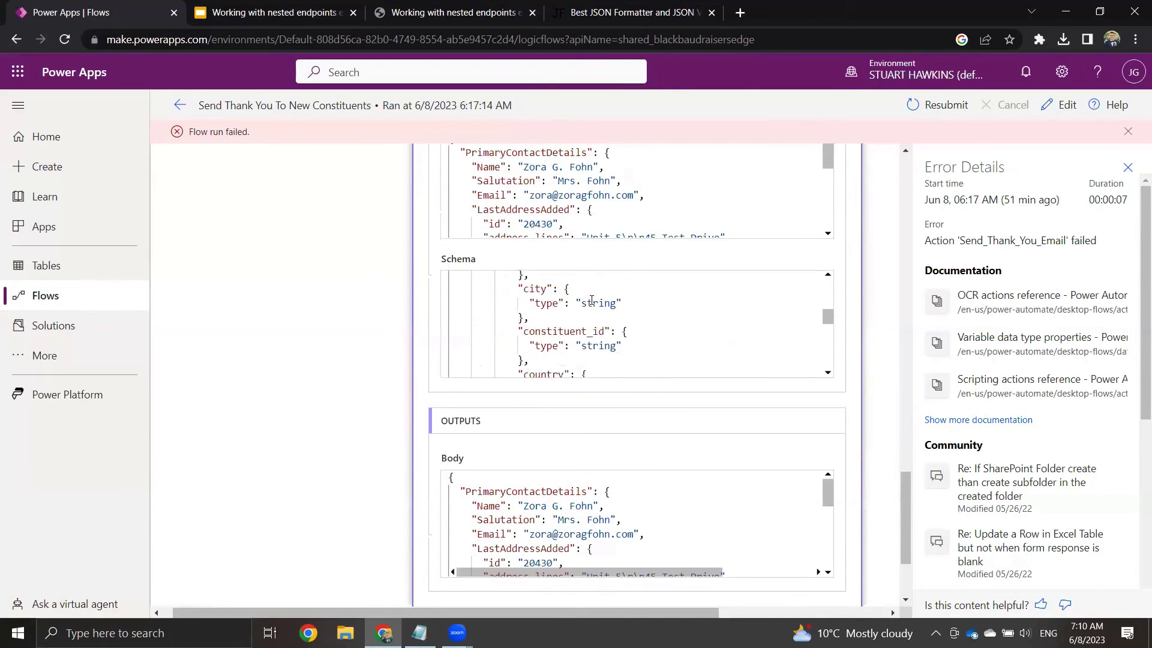
{"action": "scroll", "coordinate": [592, 300], "scroll_direction": "up", "scroll_amount": 10}
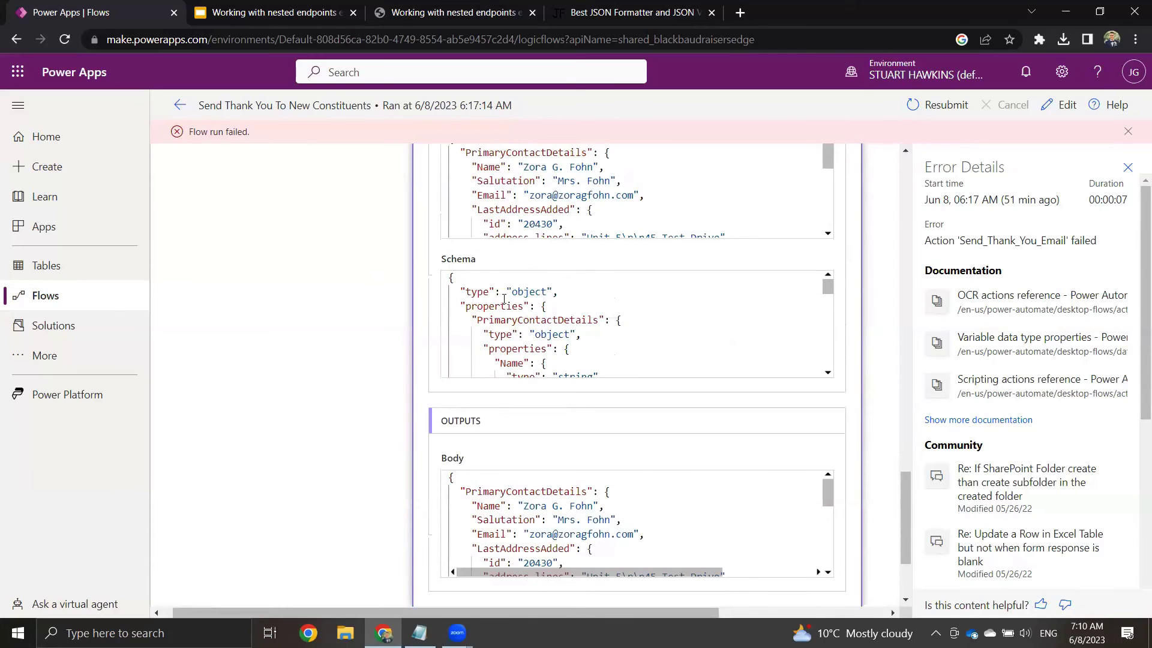
{"action": "left_click", "coordinate": [507, 309]}
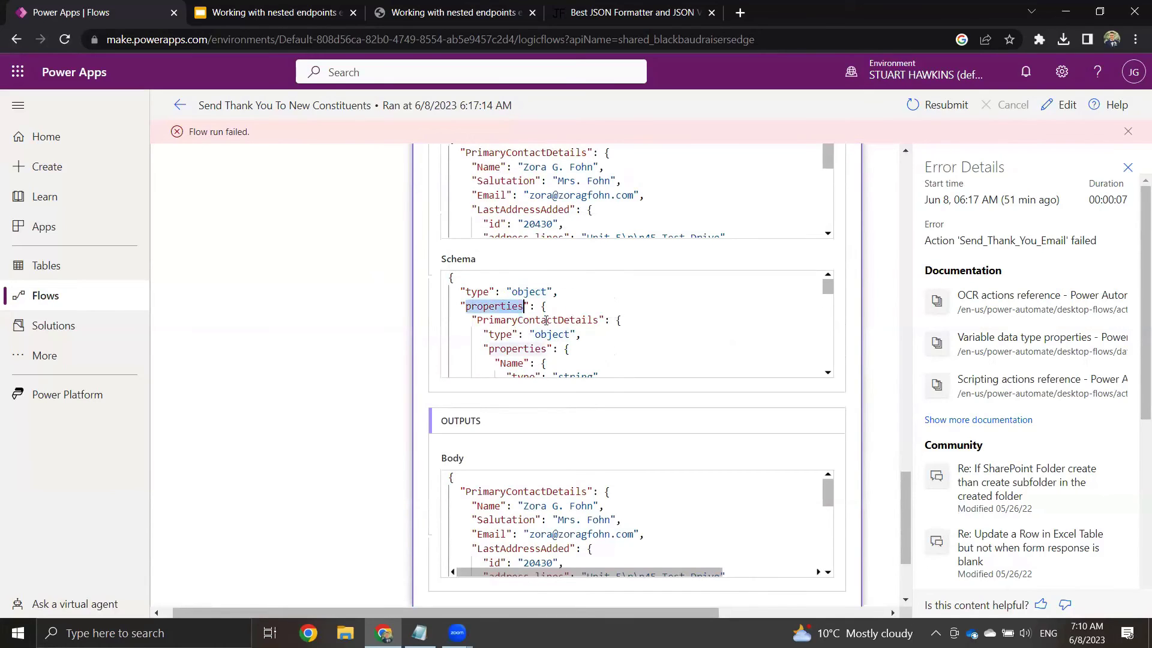
{"action": "left_click", "coordinate": [547, 334]}
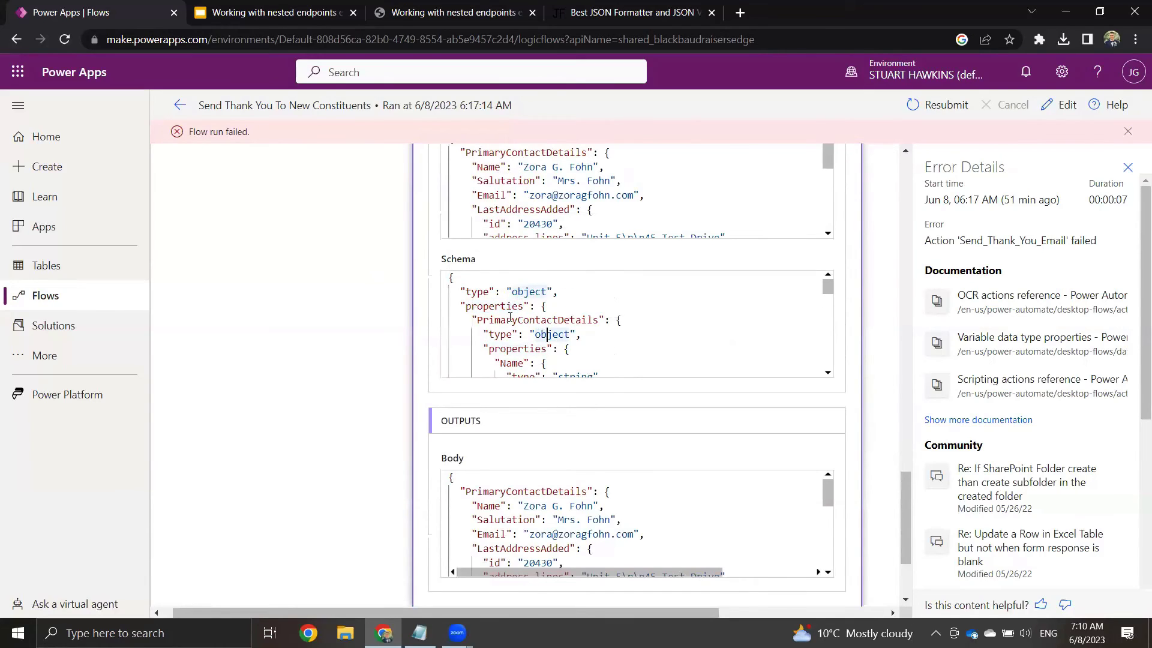
{"action": "scroll", "coordinate": [548, 347], "scroll_direction": "down", "scroll_amount": 1}
{"action": "scroll", "coordinate": [551, 332], "scroll_direction": "down", "scroll_amount": 3}
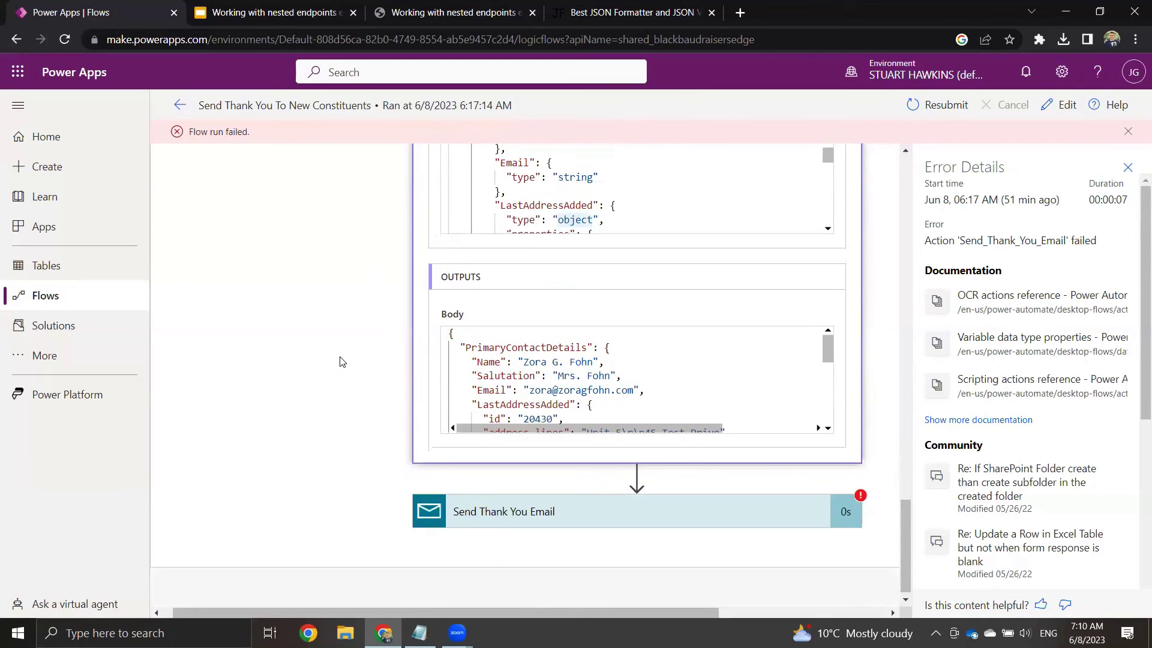
Step: Expand Send Thank You Email and check its recipient, subject and the salutation line in the body
{"action": "scroll", "coordinate": [339, 363], "scroll_direction": "down", "scroll_amount": 2}
{"action": "left_click", "coordinate": [535, 508]}
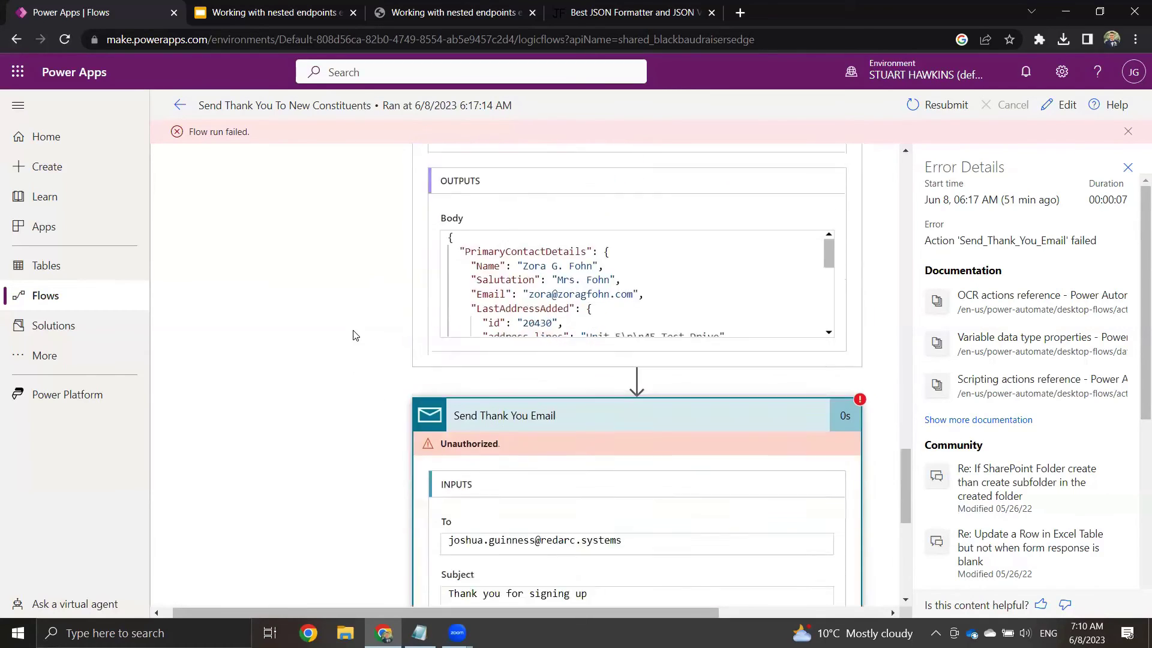
{"action": "scroll", "coordinate": [288, 288], "scroll_direction": "up", "scroll_amount": 3}
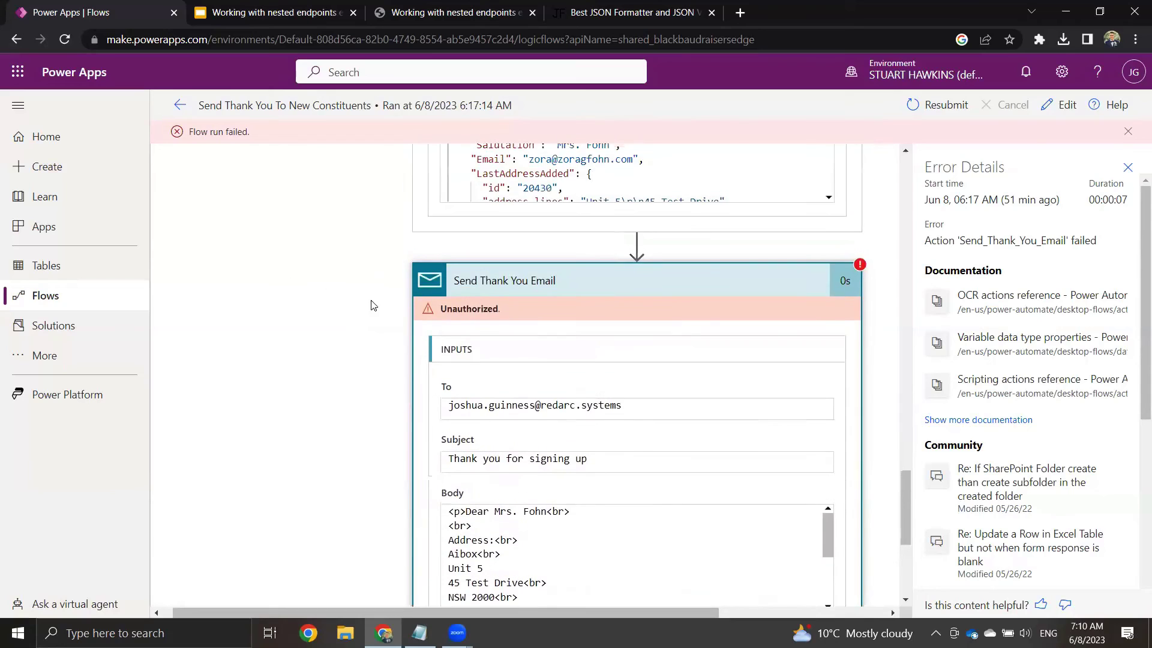
{"action": "scroll", "coordinate": [570, 369], "scroll_direction": "down", "scroll_amount": 1}
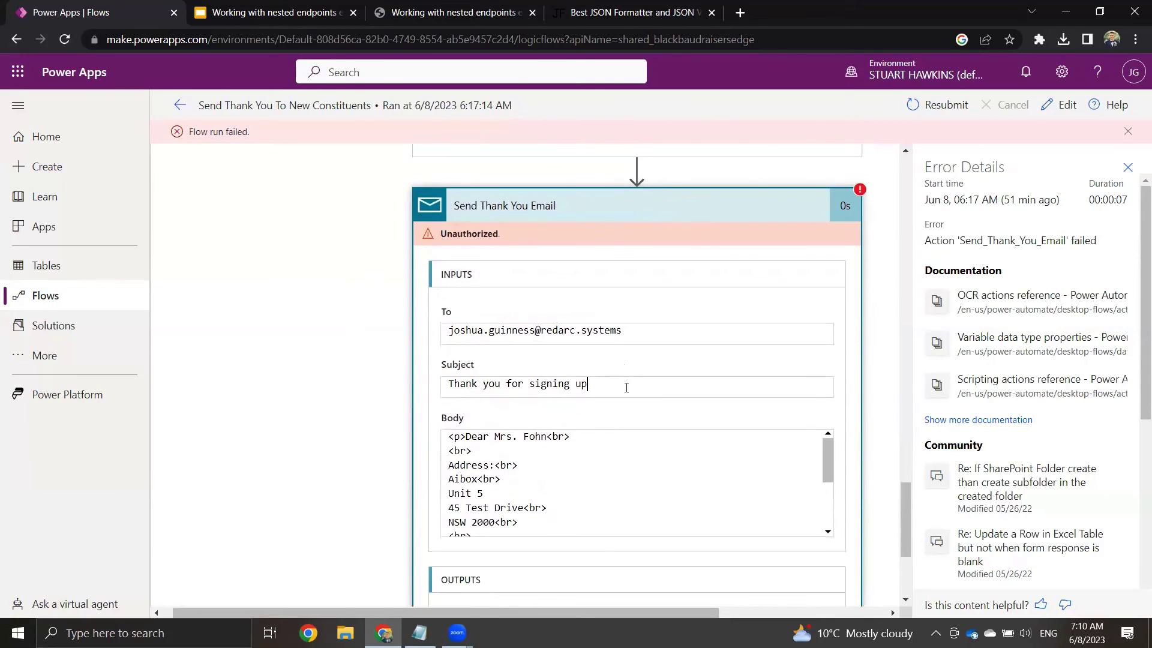
{"action": "scroll", "coordinate": [255, 423], "scroll_direction": "down", "scroll_amount": 2}
{"action": "left_click_drag", "start_coordinate": [496, 286], "coordinate": [571, 286]}
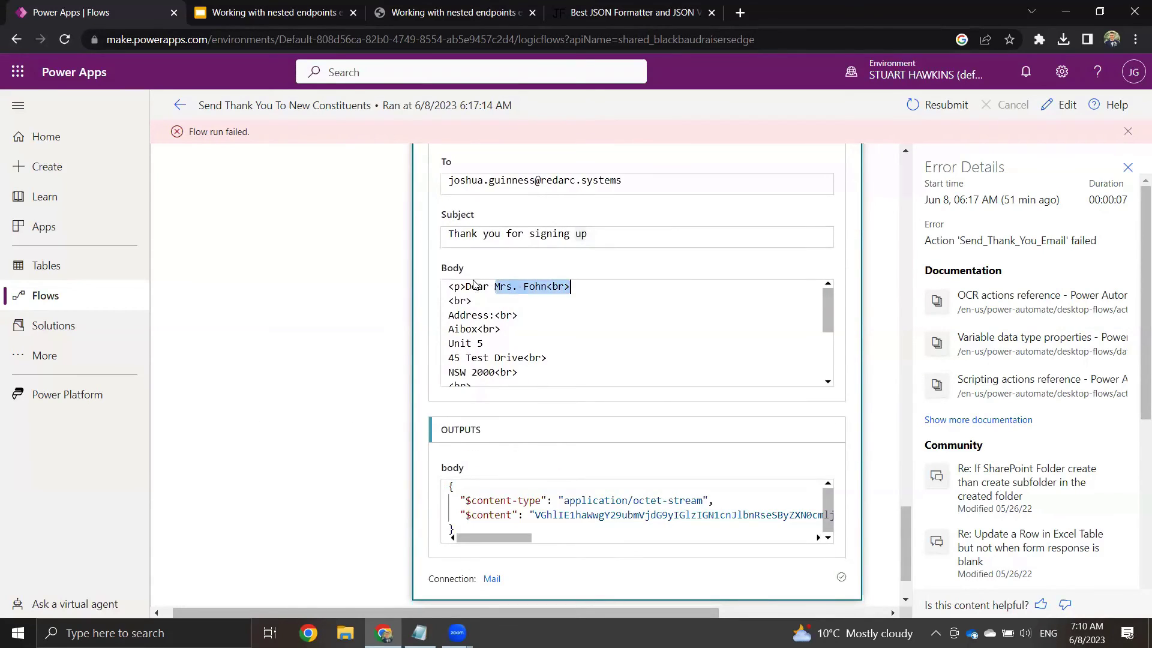
{"action": "left_click_drag", "start_coordinate": [467, 286], "coordinate": [547, 284]}
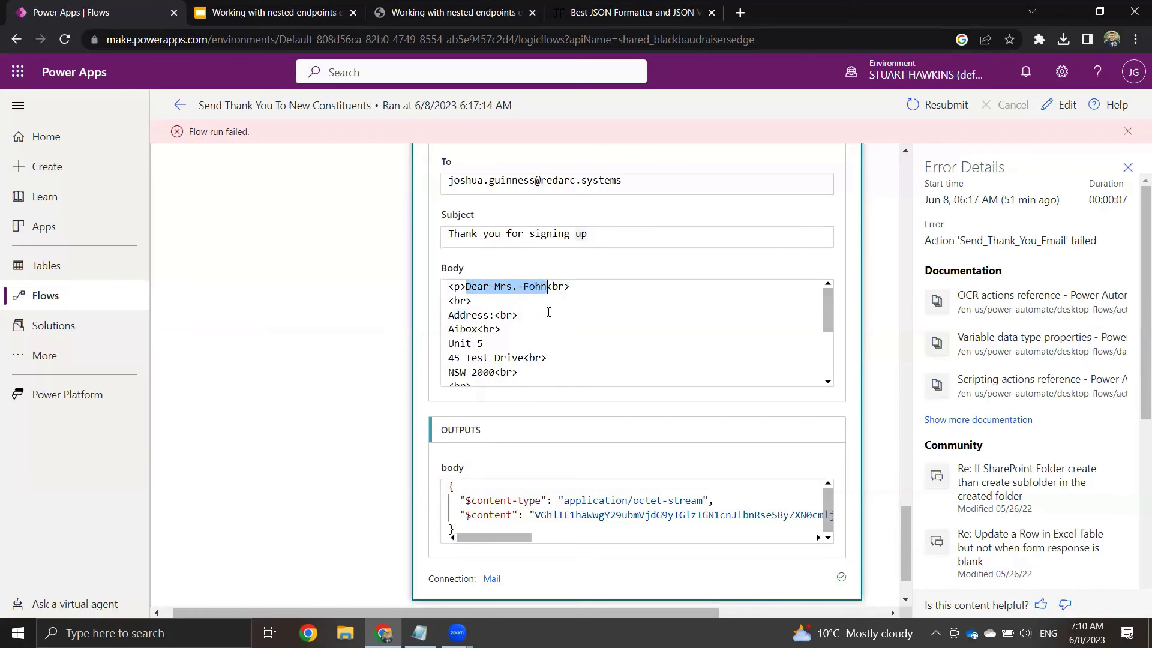
{"action": "left_click", "coordinate": [547, 312]}
Step: Read the address and thank-you message in the email body, check the action's error, and go back up to Detail Object
{"action": "scroll", "coordinate": [480, 324], "scroll_direction": "down", "scroll_amount": 1}
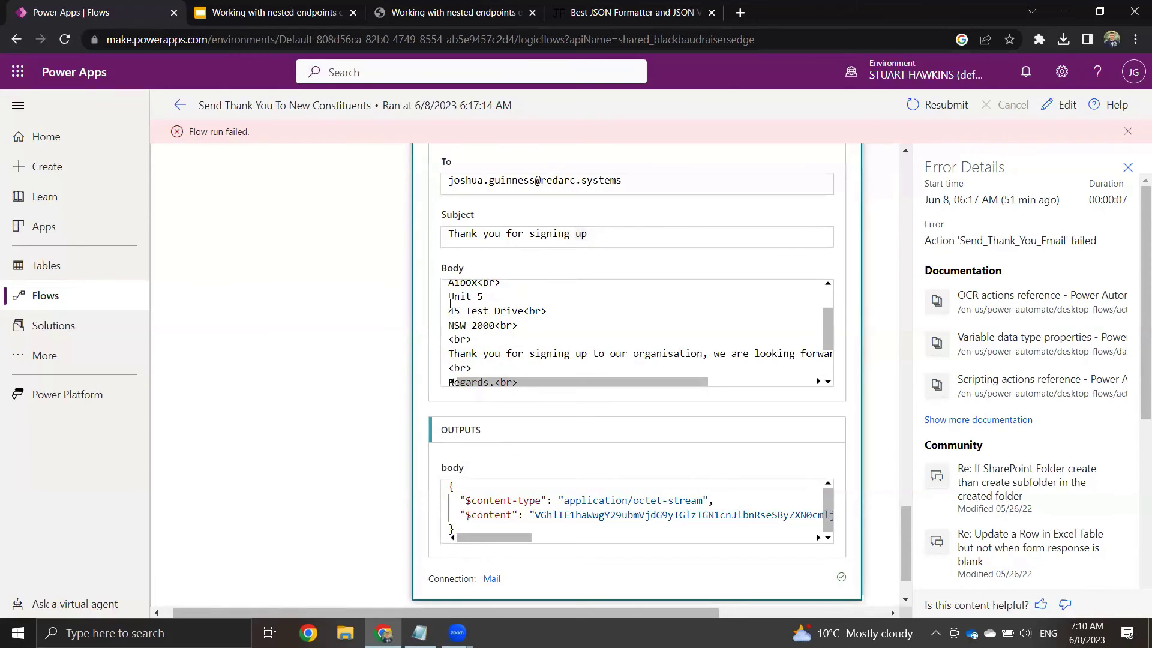
{"action": "scroll", "coordinate": [536, 323], "scroll_direction": "down", "scroll_amount": 1}
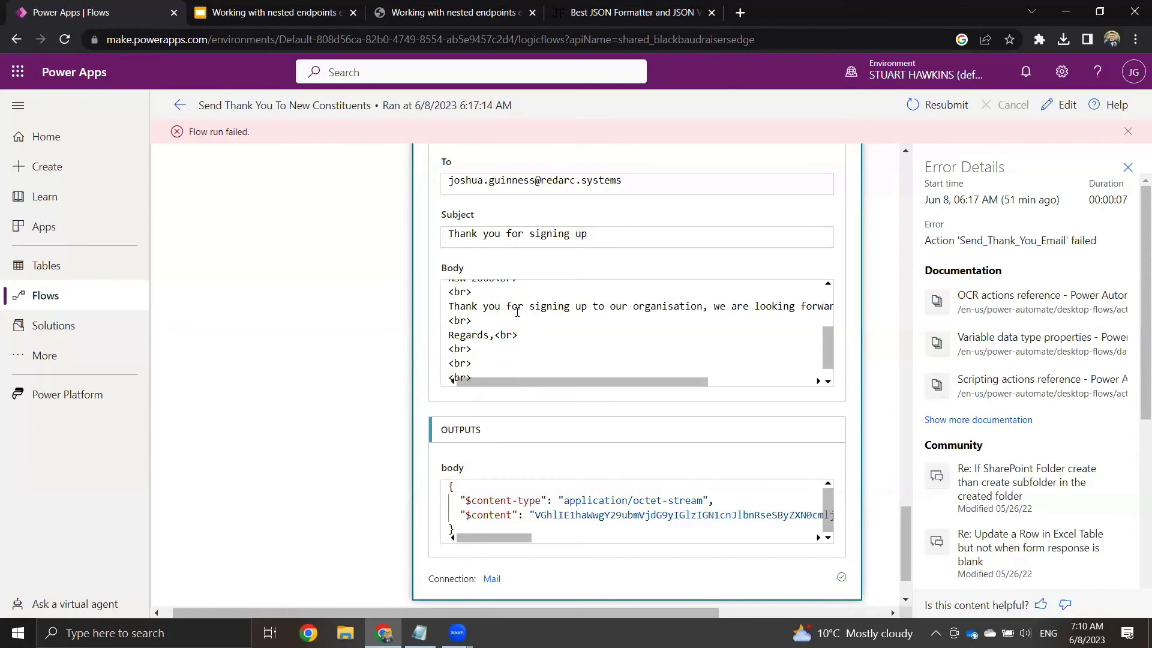
{"action": "left_click_drag", "start_coordinate": [517, 312], "coordinate": [492, 322]}
{"action": "scroll", "coordinate": [523, 341], "scroll_direction": "down", "scroll_amount": 1}
{"action": "scroll", "coordinate": [362, 412], "scroll_direction": "down", "scroll_amount": 1}
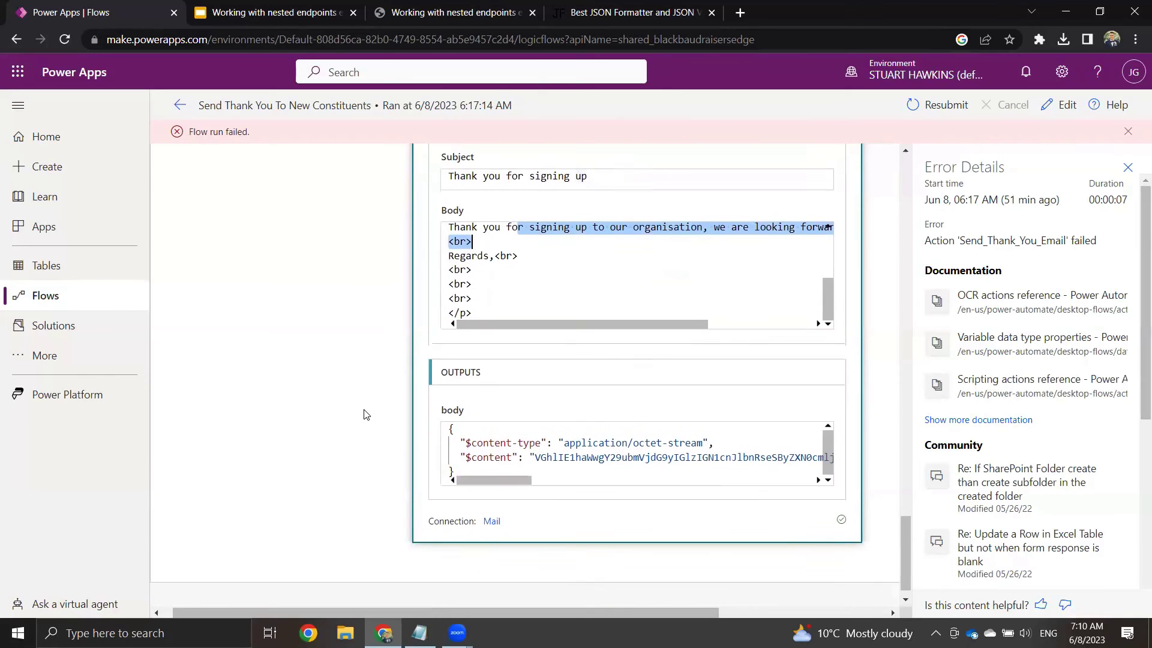
{"action": "scroll", "coordinate": [416, 429], "scroll_direction": "up", "scroll_amount": 3}
{"action": "scroll", "coordinate": [514, 396], "scroll_direction": "up", "scroll_amount": 2}
{"action": "scroll", "coordinate": [514, 396], "scroll_direction": "up", "scroll_amount": 1}
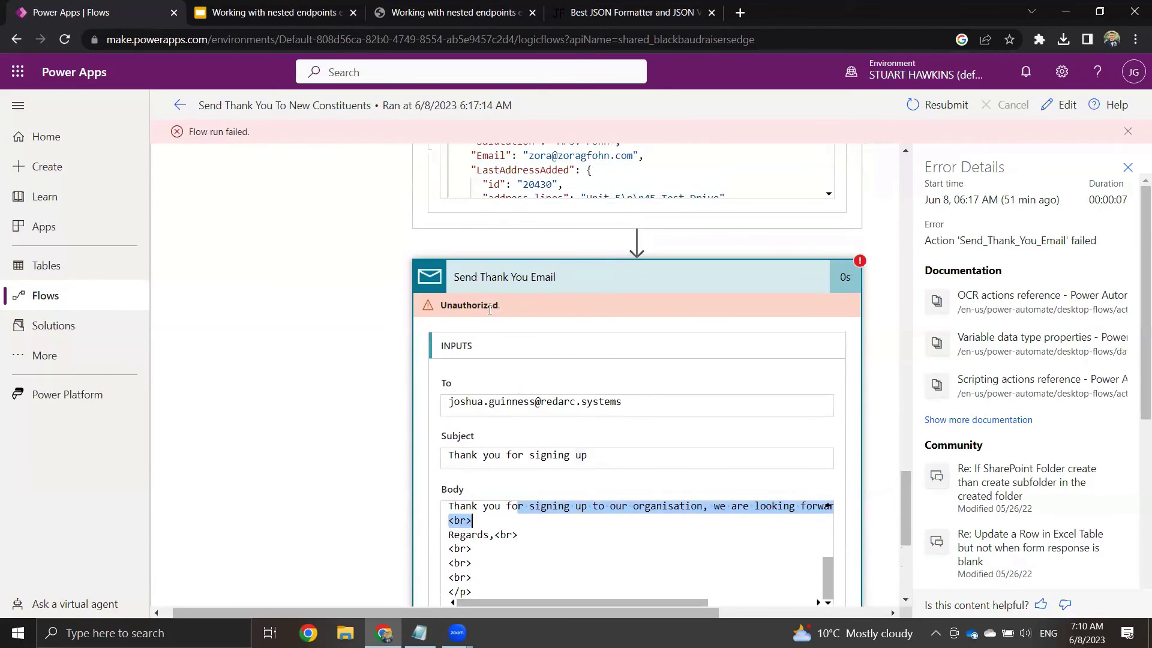
{"action": "scroll", "coordinate": [372, 398], "scroll_direction": "up", "scroll_amount": 12}
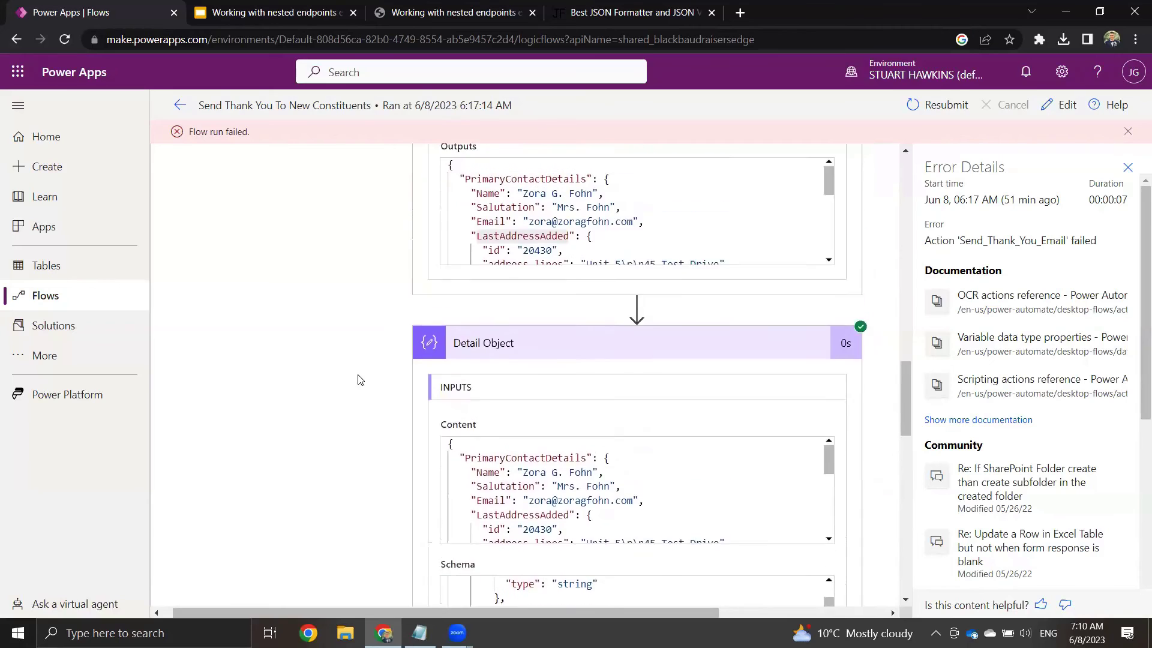
Step: Show the second iteration of Send Thank You For Each and review its Condition, Get Contact Details and Combine Details data
{"action": "scroll", "coordinate": [352, 365], "scroll_direction": "up", "scroll_amount": 10}
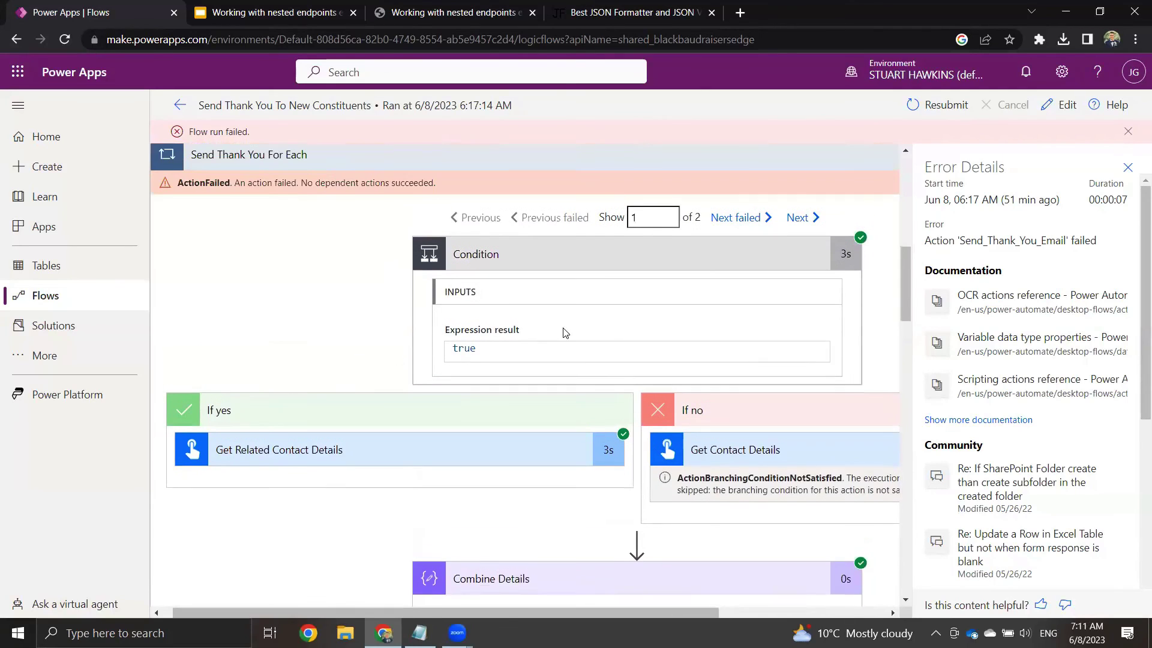
{"action": "left_click", "coordinate": [748, 242]}
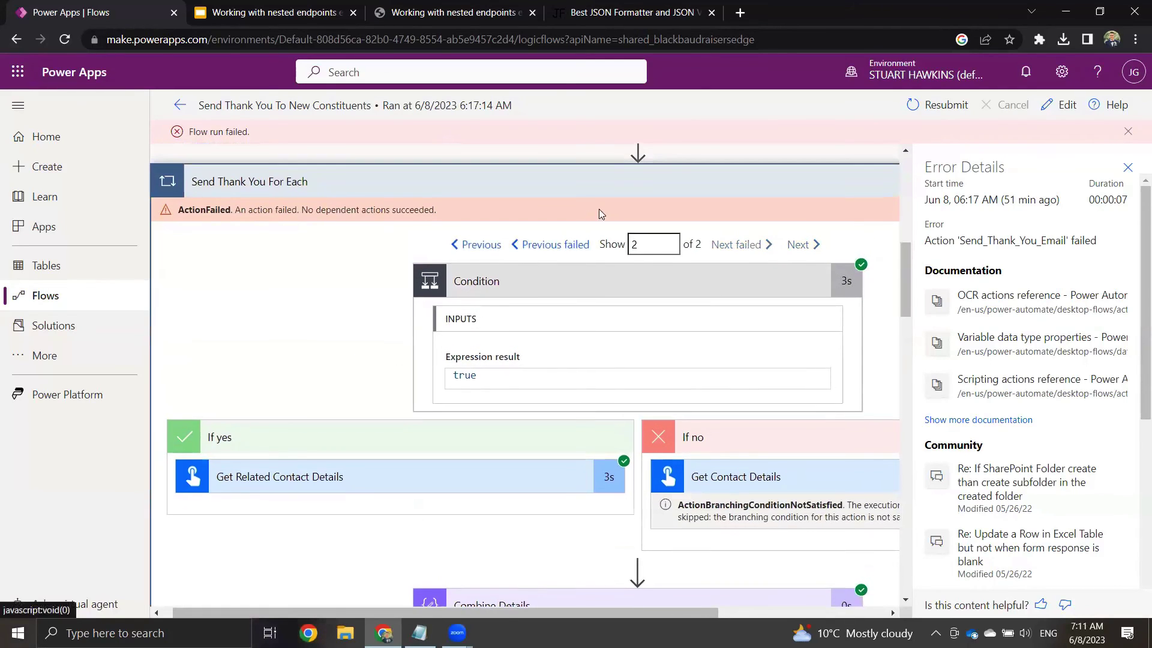
{"action": "scroll", "coordinate": [644, 332], "scroll_direction": "down", "scroll_amount": 6}
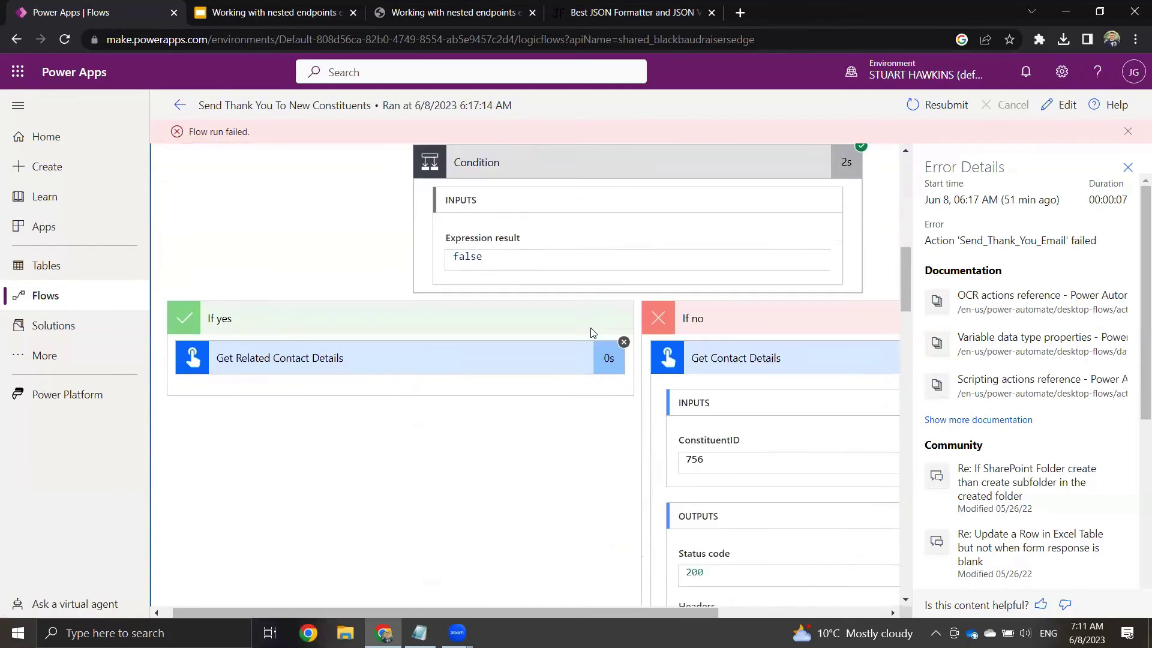
{"action": "scroll", "coordinate": [600, 332], "scroll_direction": "down", "scroll_amount": 8}
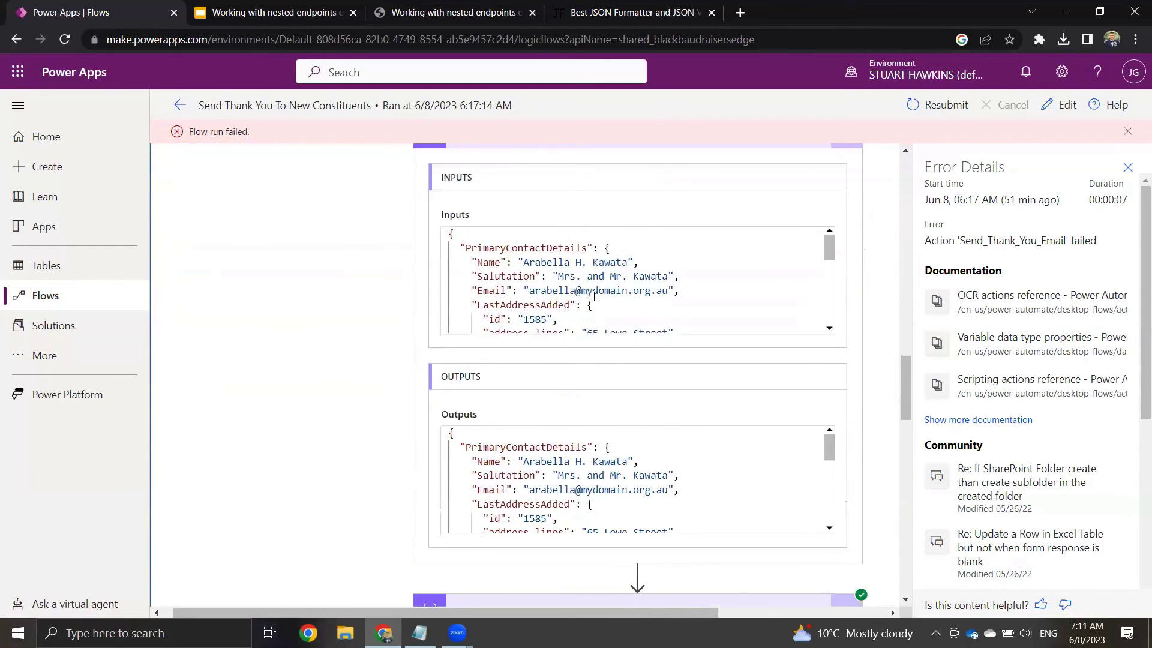
{"action": "scroll", "coordinate": [594, 296], "scroll_direction": "up", "scroll_amount": 3}
{"action": "scroll", "coordinate": [577, 321], "scroll_direction": "down", "scroll_amount": 3}
Step: Check the second iteration's Detail Object content, schema and output body, and the Send Thank You Email inputs
{"action": "scroll", "coordinate": [530, 410], "scroll_direction": "down", "scroll_amount": 7}
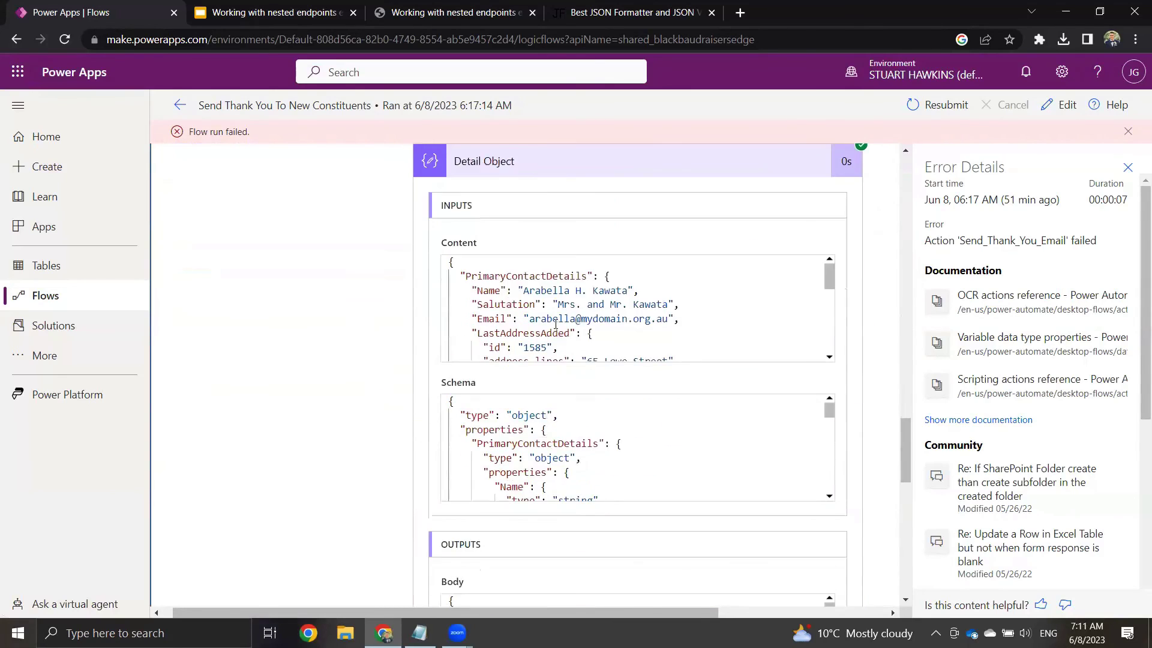
{"action": "scroll", "coordinate": [555, 324], "scroll_direction": "down", "scroll_amount": 5}
{"action": "scroll", "coordinate": [360, 316], "scroll_direction": "down", "scroll_amount": 10}
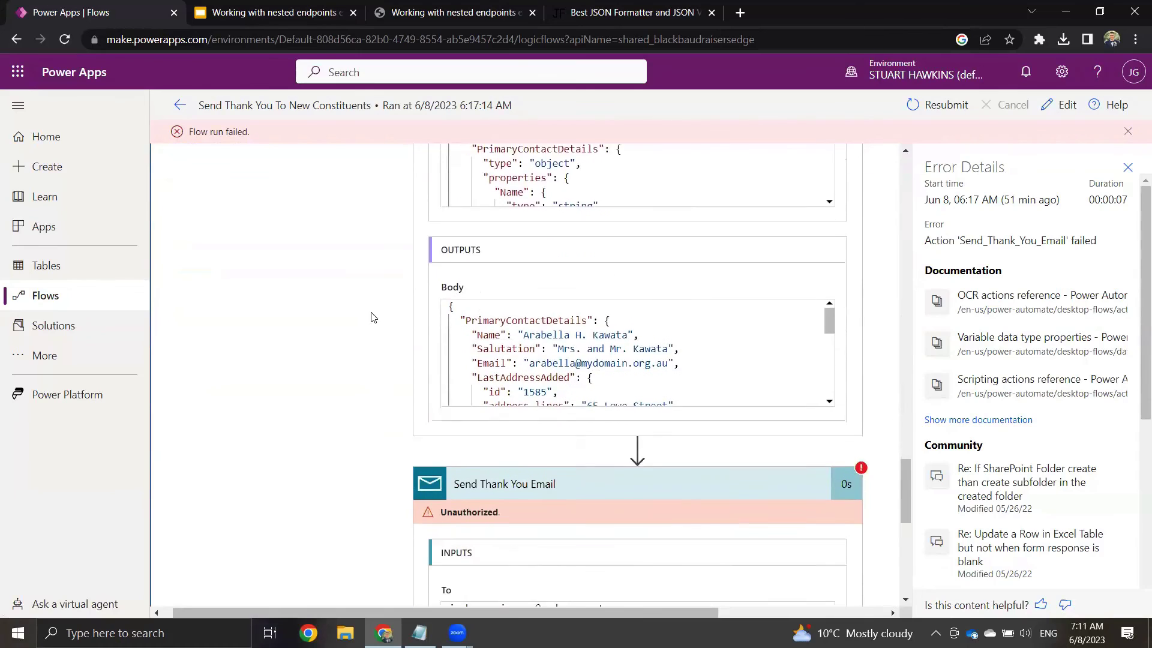
{"action": "left_click_drag", "start_coordinate": [495, 340], "coordinate": [587, 350]}
{"action": "scroll", "coordinate": [564, 379], "scroll_direction": "down", "scroll_amount": 3}
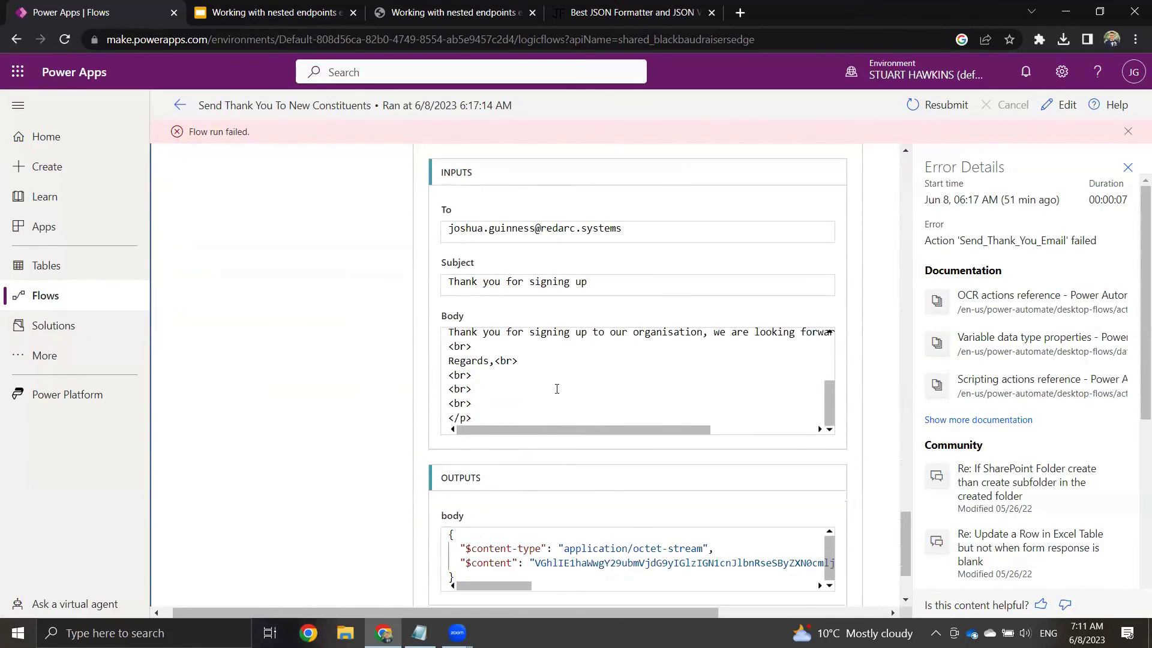
Step: Leave the run for the list of flows and switch to the PDF's Demo slide, reviewing the item on calling another flow
{"action": "left_click", "coordinate": [180, 105]}
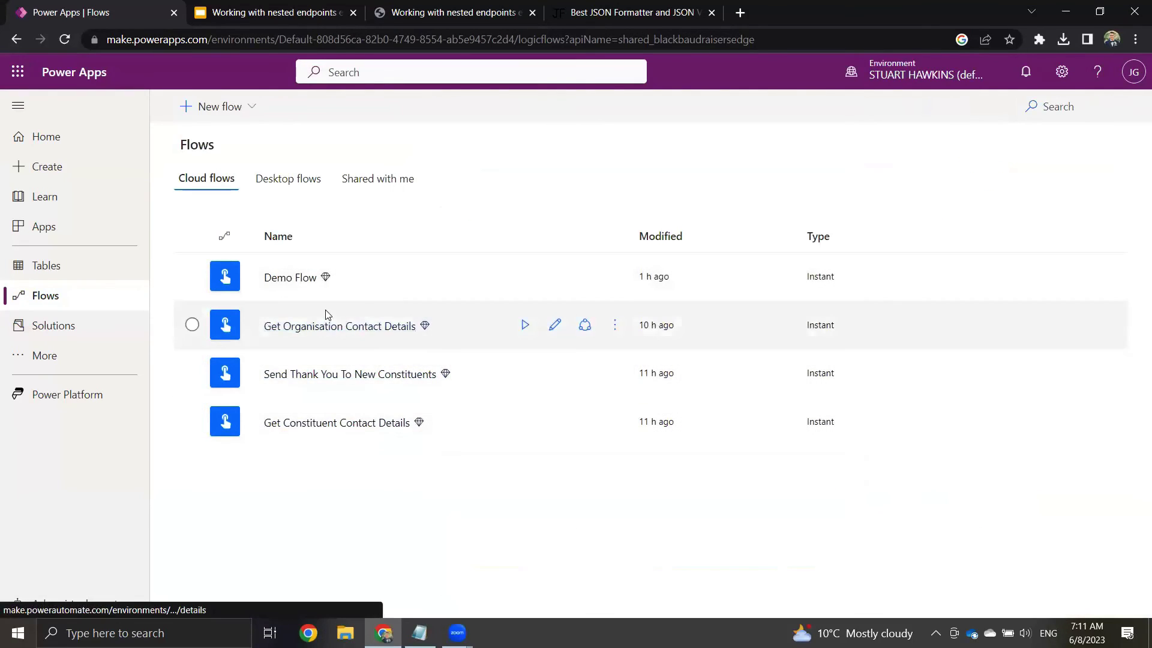
{"action": "left_click", "coordinate": [461, 8]}
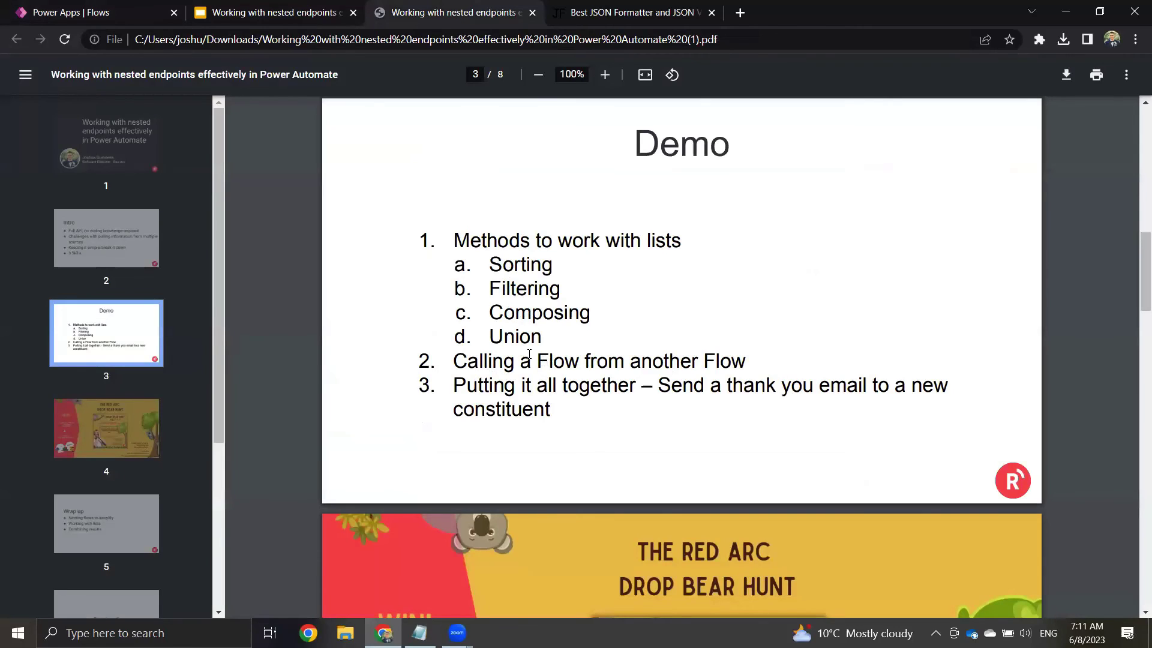
{"action": "left_click_drag", "start_coordinate": [520, 360], "coordinate": [734, 360]}
Step: Start presenting the nested endpoints PDF in full screen from the Demo slide
{"action": "left_click", "coordinate": [639, 152]}
{"action": "left_click", "coordinate": [1126, 75]}
{"action": "left_click", "coordinate": [1092, 175]}
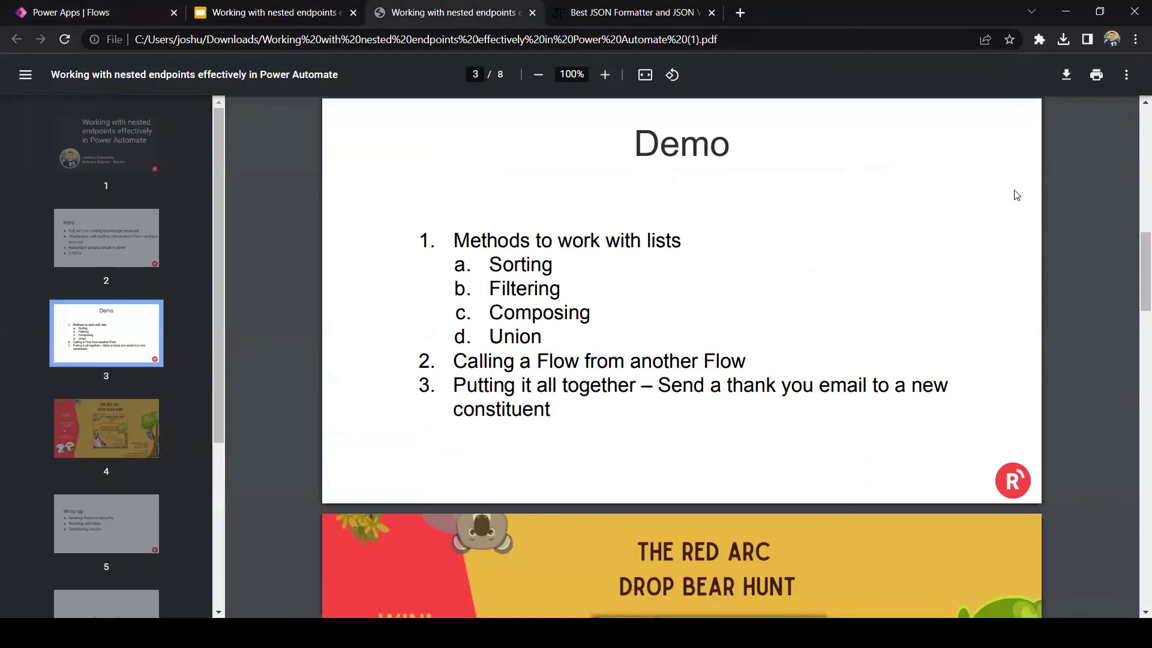